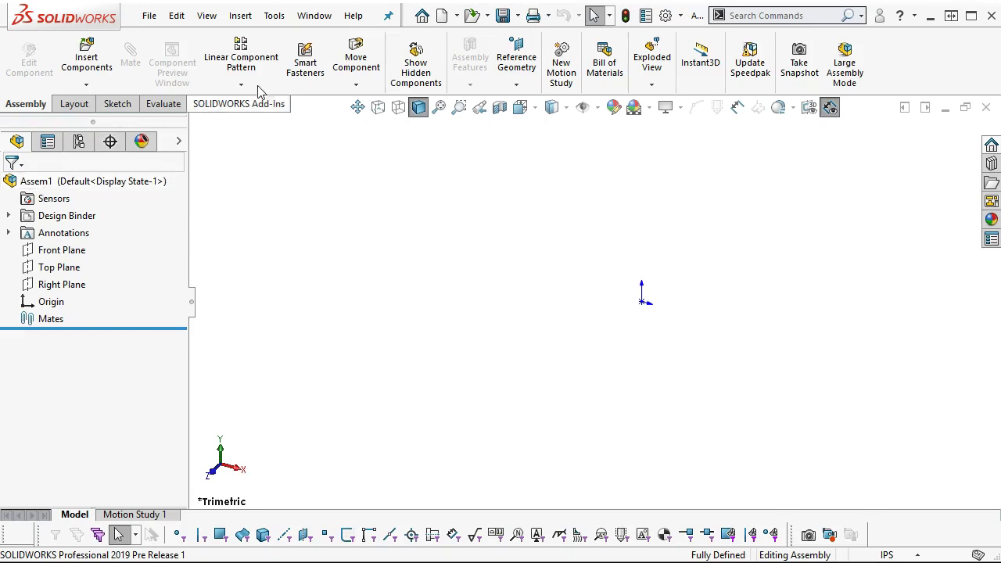
Save the new assembly as "Virtual ex" in the 2018F SW assignments folder
click(504, 16)
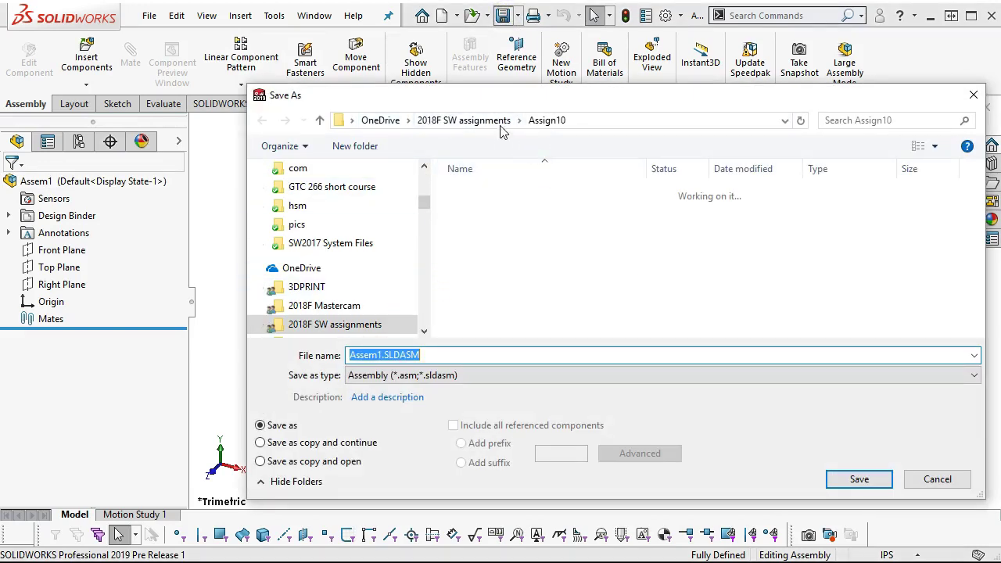
click(444, 121)
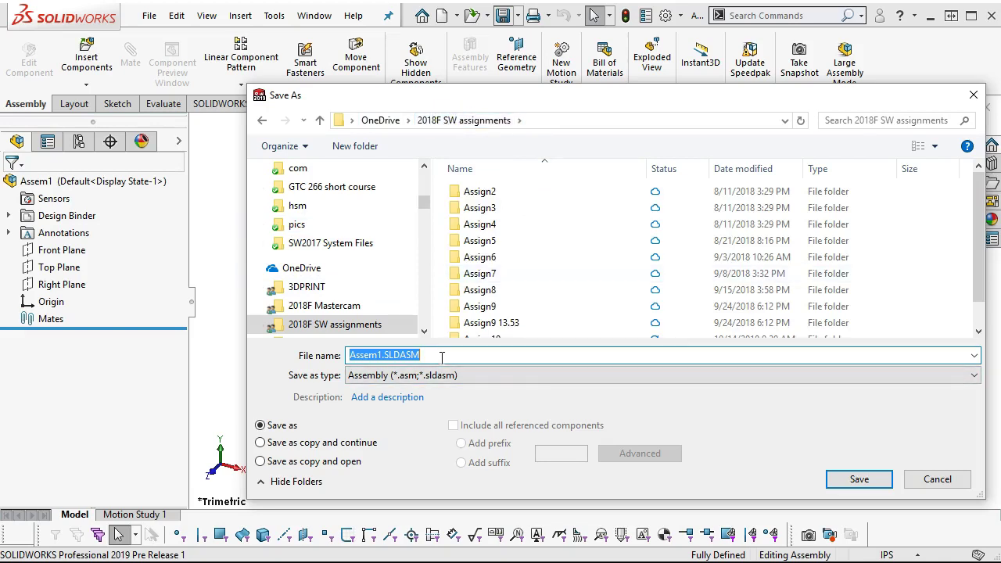
text(Virtual ex)
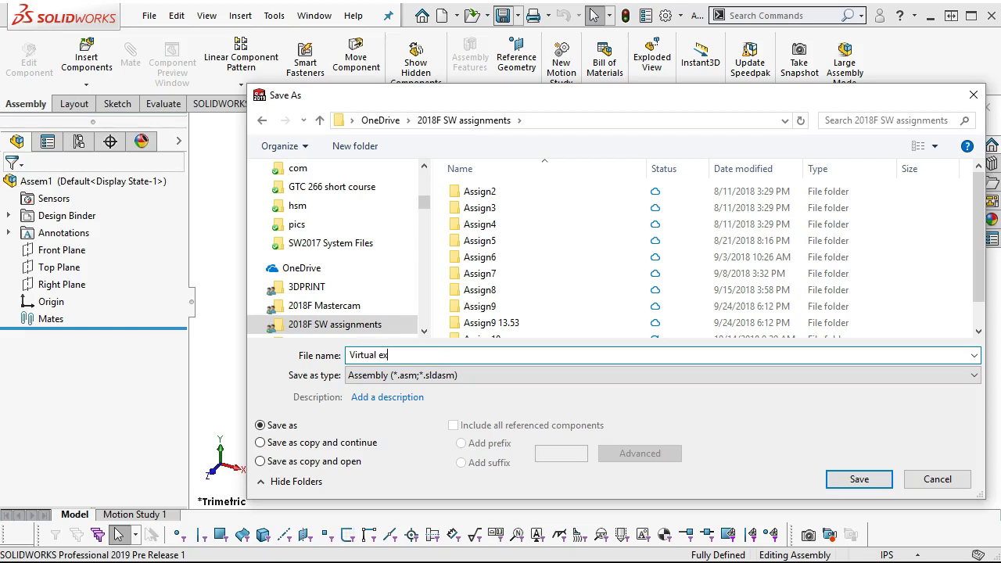
click(860, 477)
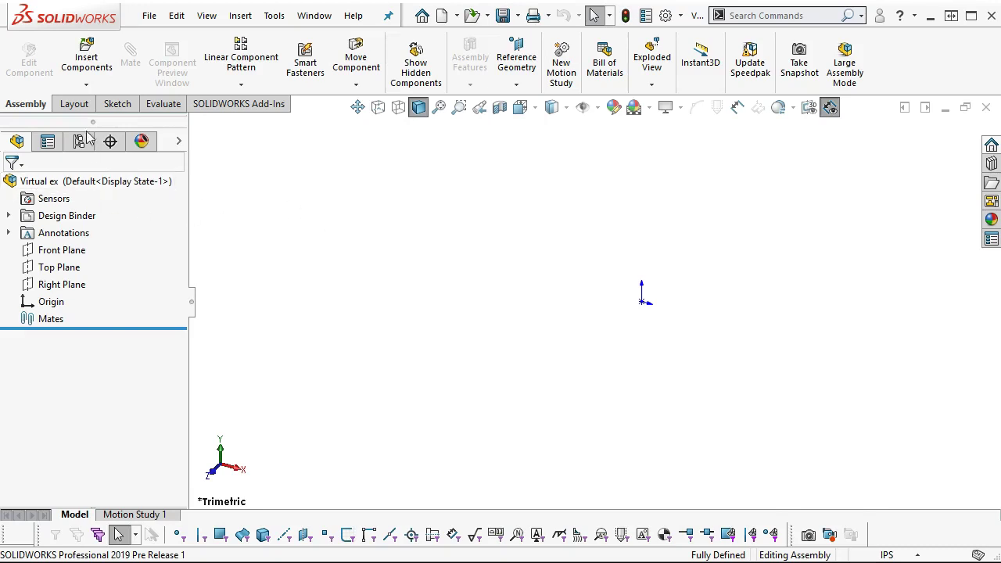
Start a 2D sketch on the assembly's Top Plane
click(75, 104)
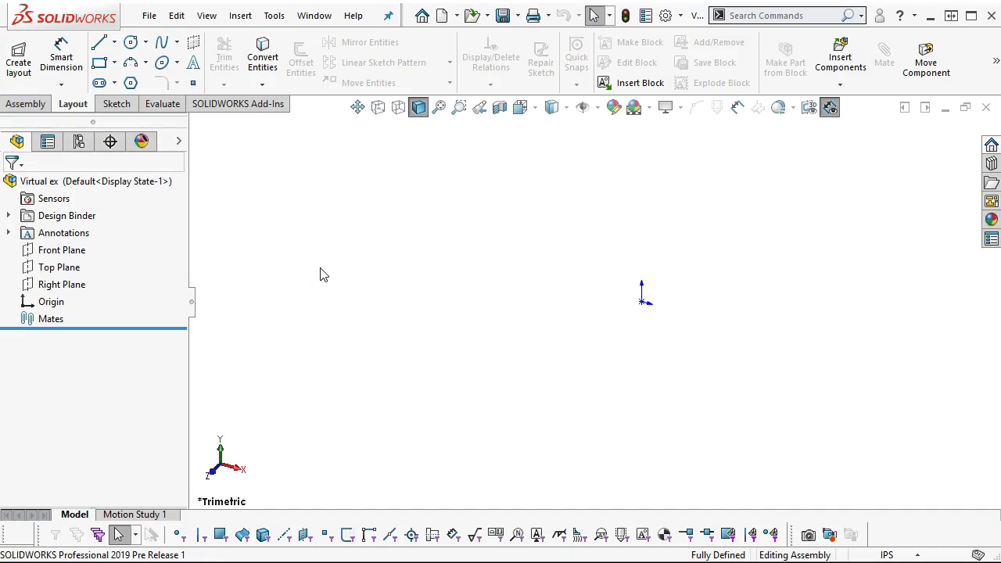
click(115, 104)
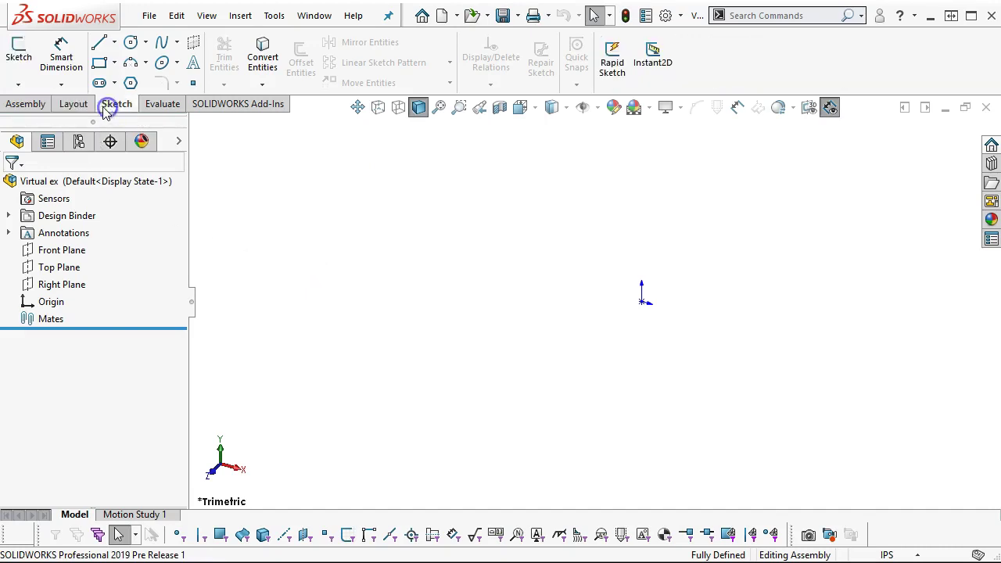
click(21, 85)
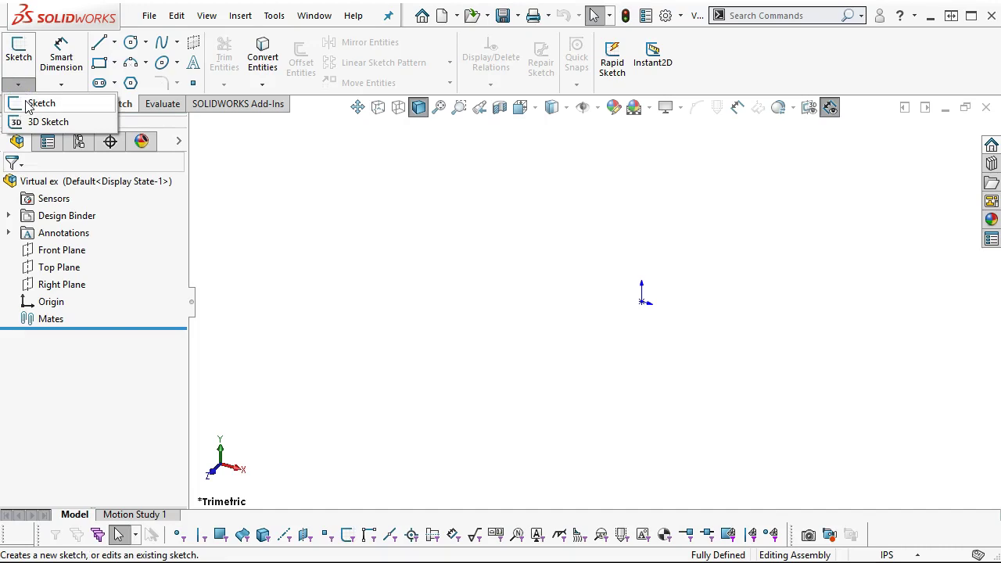
click(28, 104)
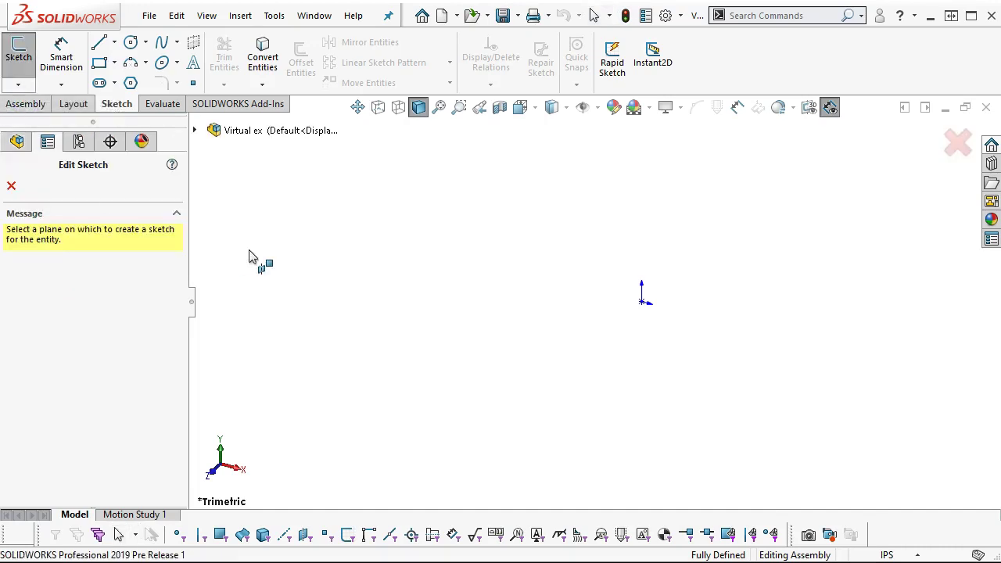
click(194, 130)
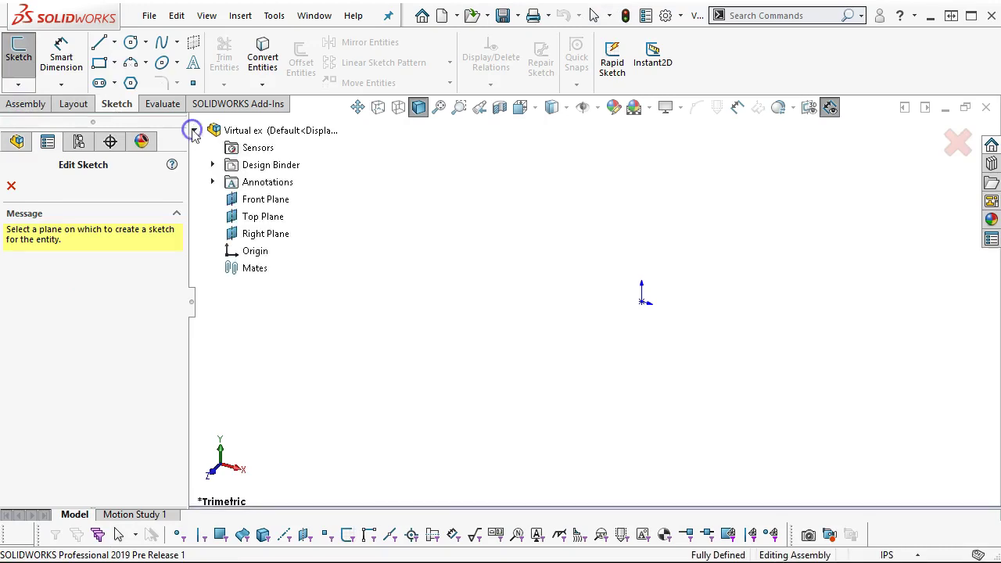
click(252, 219)
Sketch a center rectangle from the origin, about 10 in wide and 5.7 in high
click(114, 62)
click(133, 101)
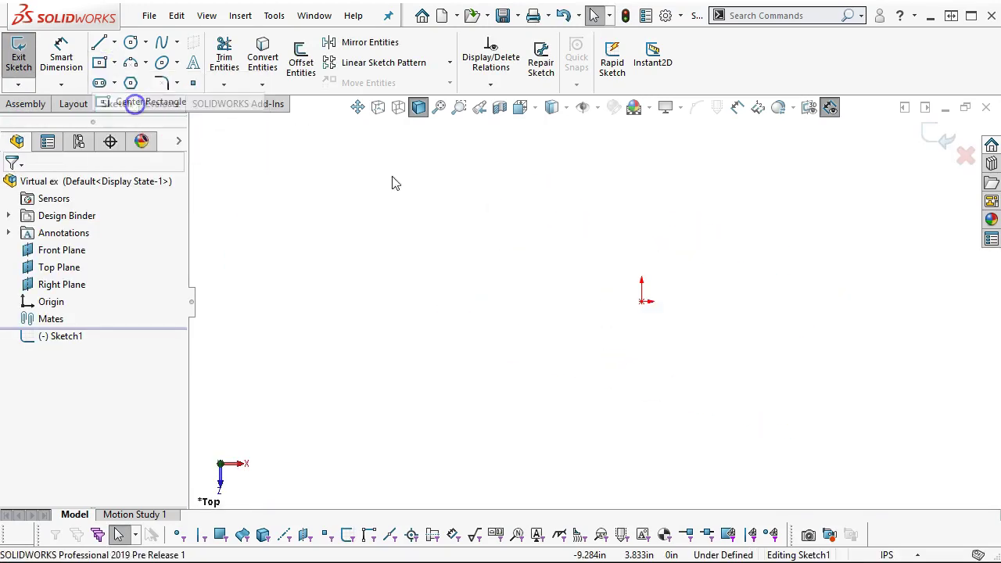
click(641, 301)
click(886, 162)
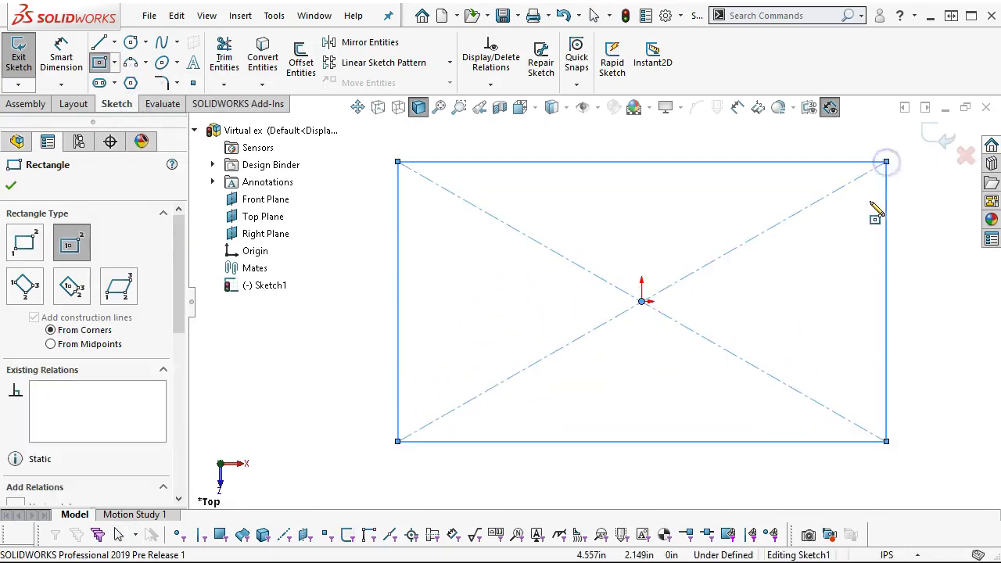
Dimension the rectangle's upper edge to 10 in with Smart Dimension
right_click(871, 204)
click(866, 198)
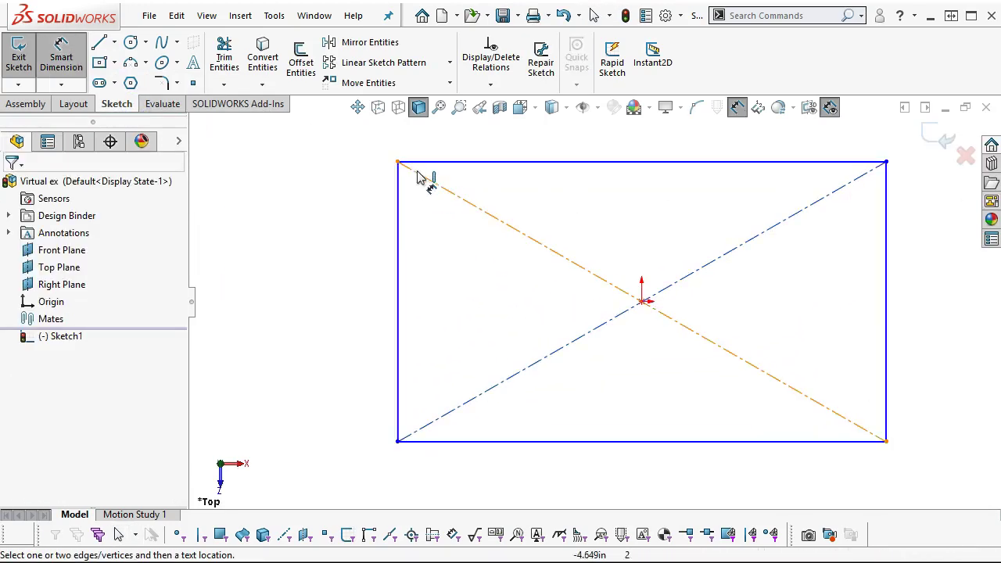
click(449, 162)
click(574, 144)
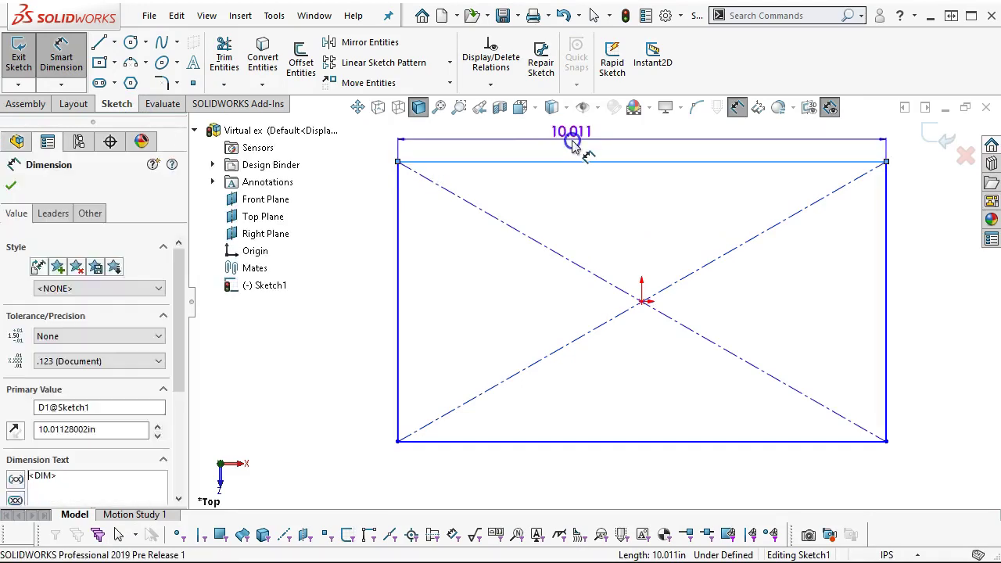
text(10)
key(Return)
Dimension the rectangle's left edge to 6 in and leave the dimension command
click(397, 291)
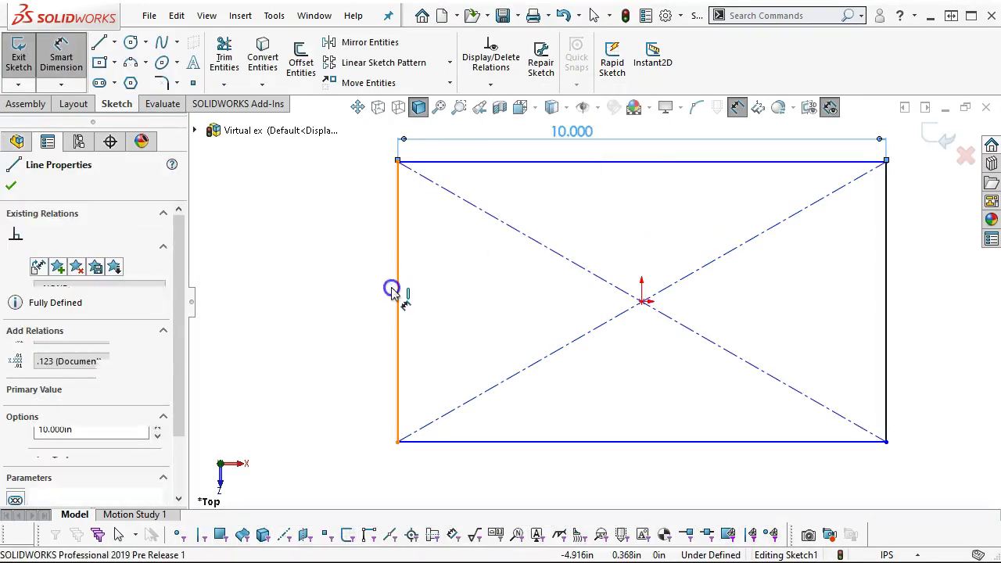
click(348, 336)
key(Return)
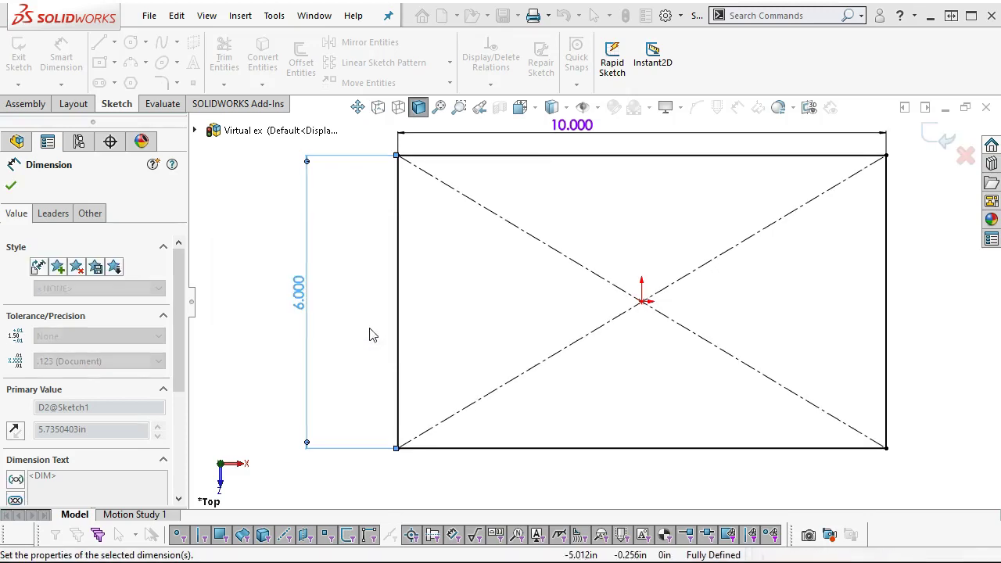
right_click(530, 190)
click(582, 258)
click(582, 258)
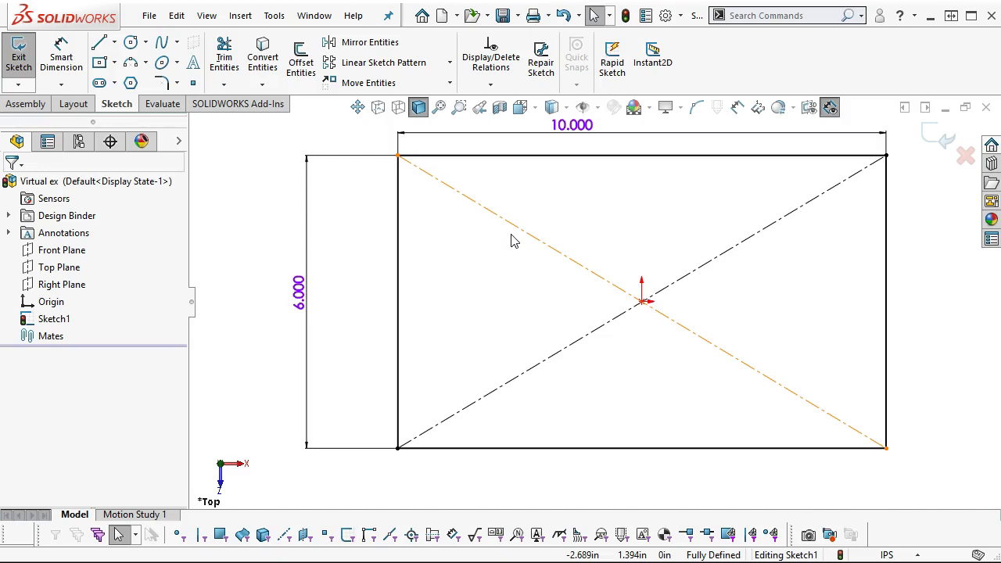
click(548, 233)
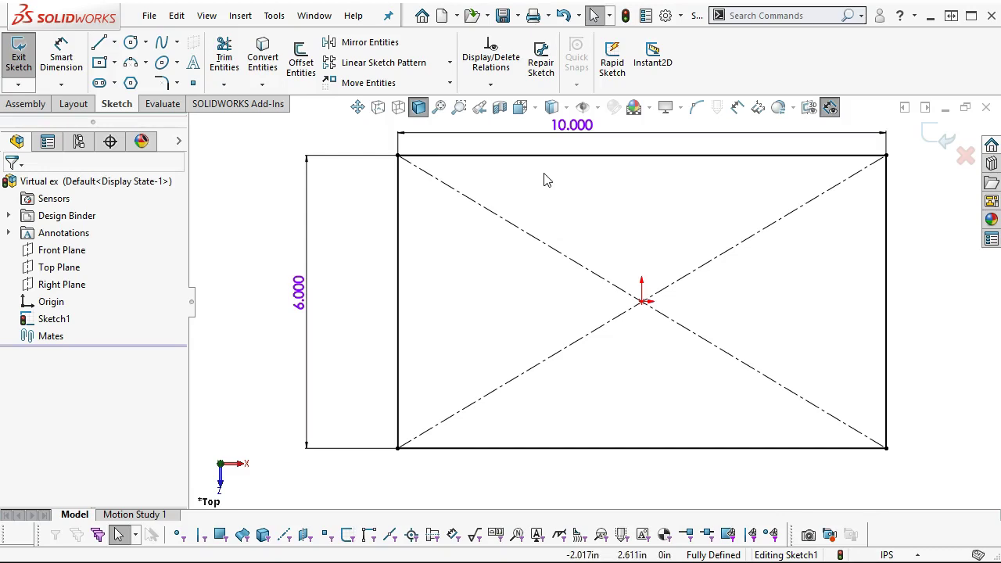
Place a sketch point inside the rectangle's upper-left corner and dimension it 0.5 in from the left edge
click(194, 84)
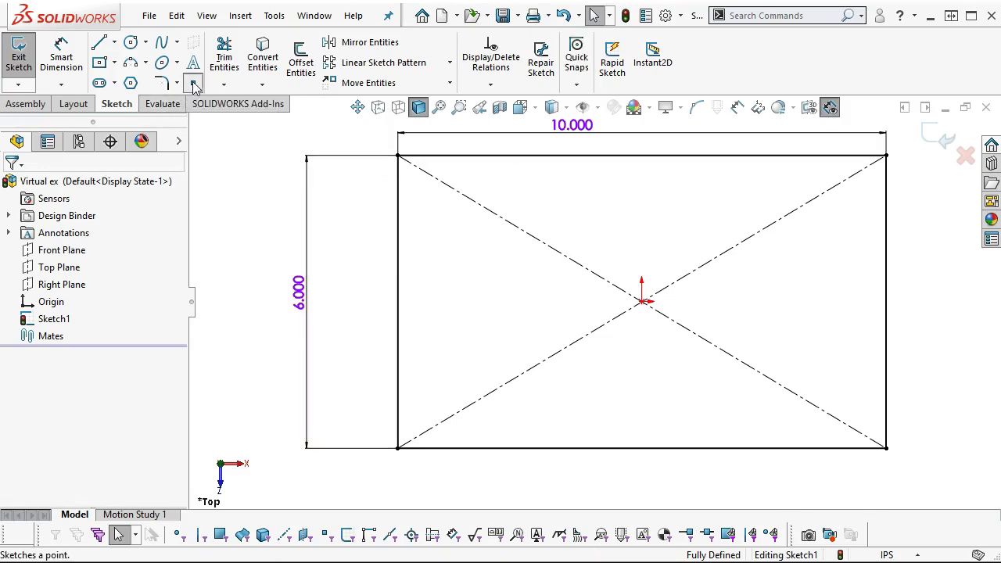
click(428, 186)
right_click(544, 186)
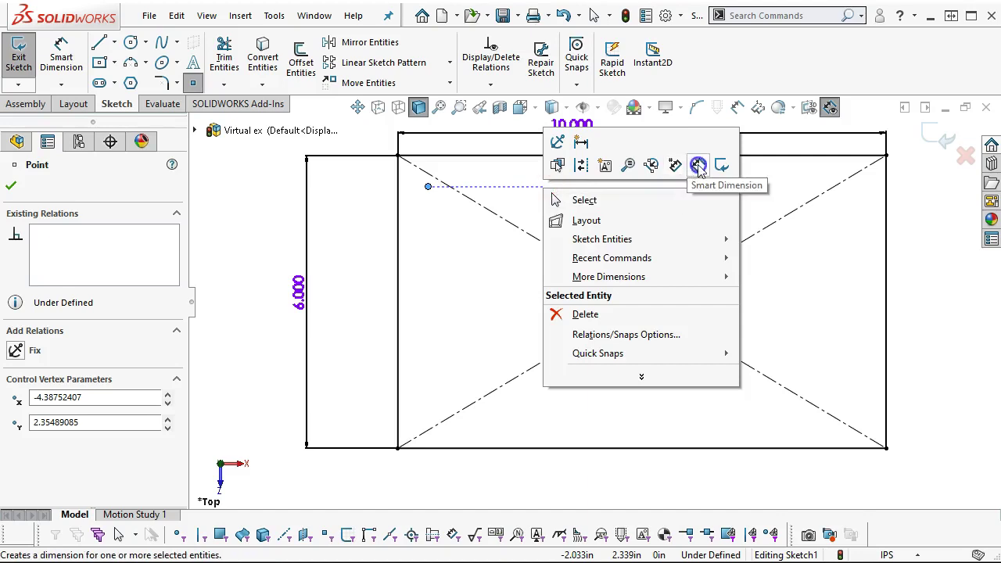
click(698, 166)
click(428, 186)
click(398, 196)
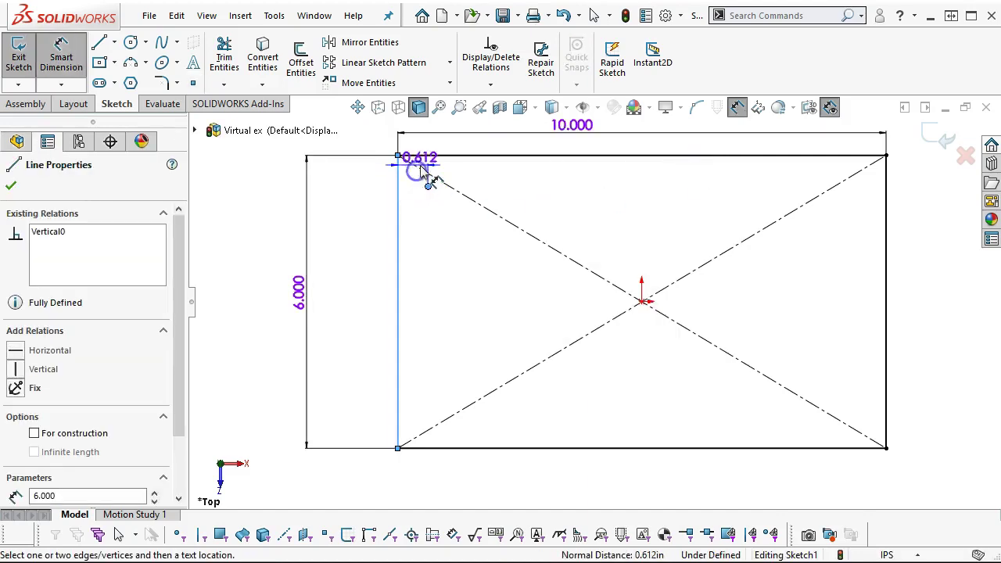
click(423, 169)
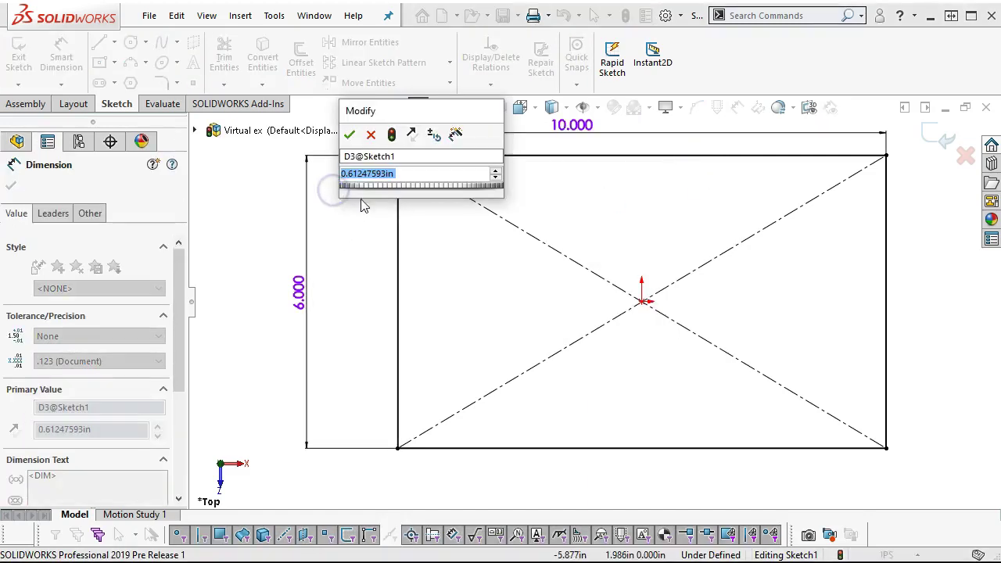
click(370, 135)
drag(415, 148, 362, 133)
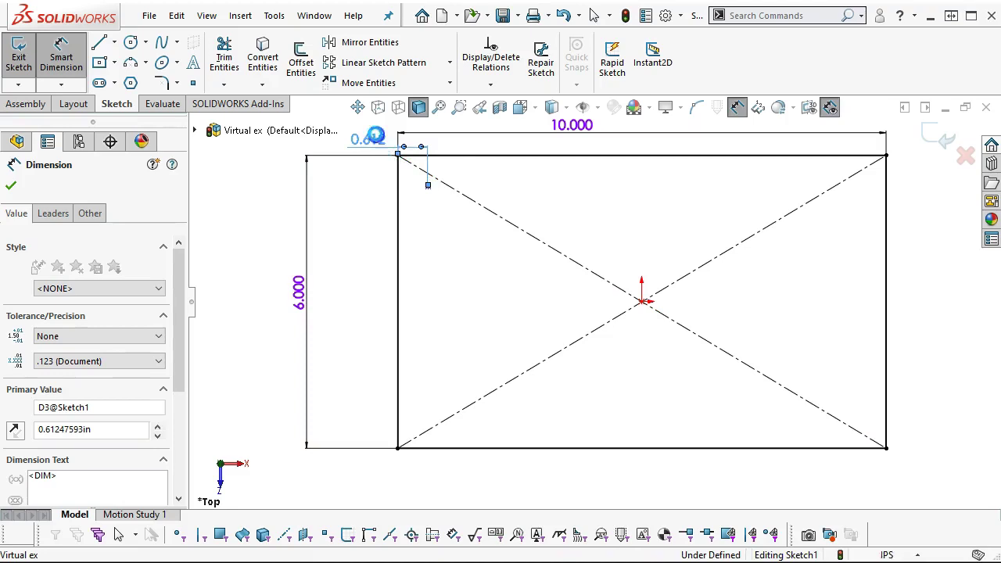
double_click(381, 140)
text(.5)
key(Return)
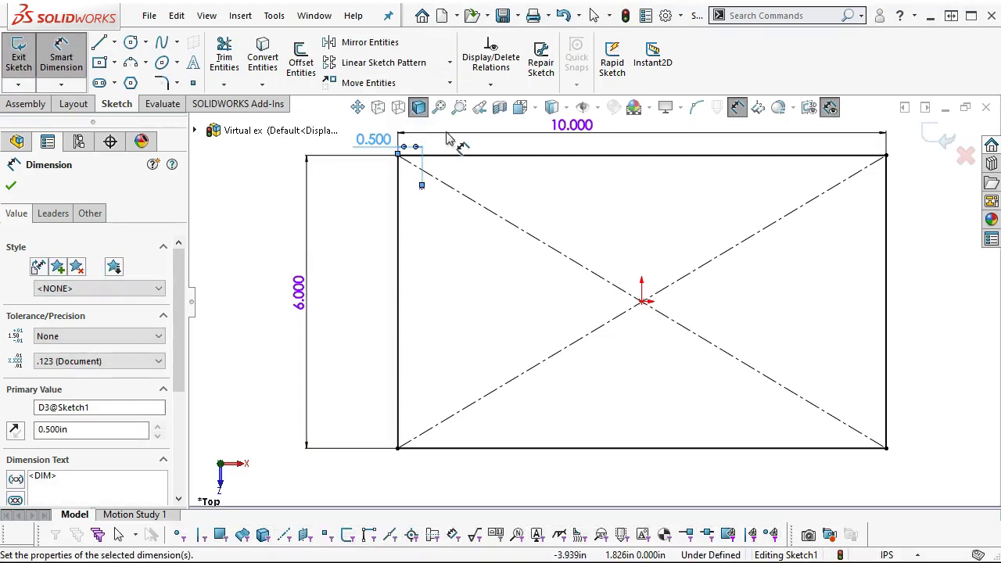
Dimension the sketch point 0.5 in below the rectangle's upper edge and leave the dimension command
click(452, 157)
click(421, 186)
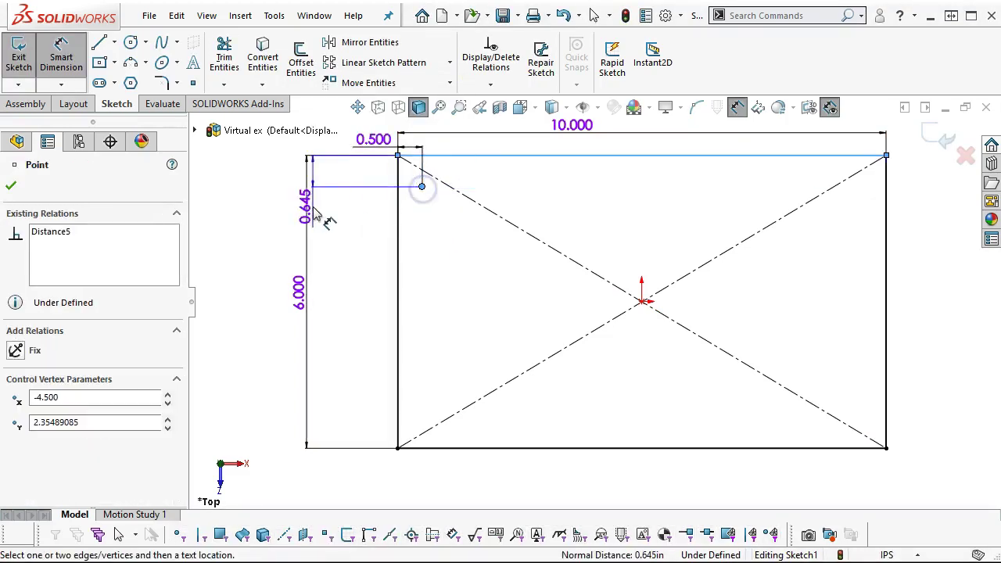
click(338, 245)
text(.5)
key(Return)
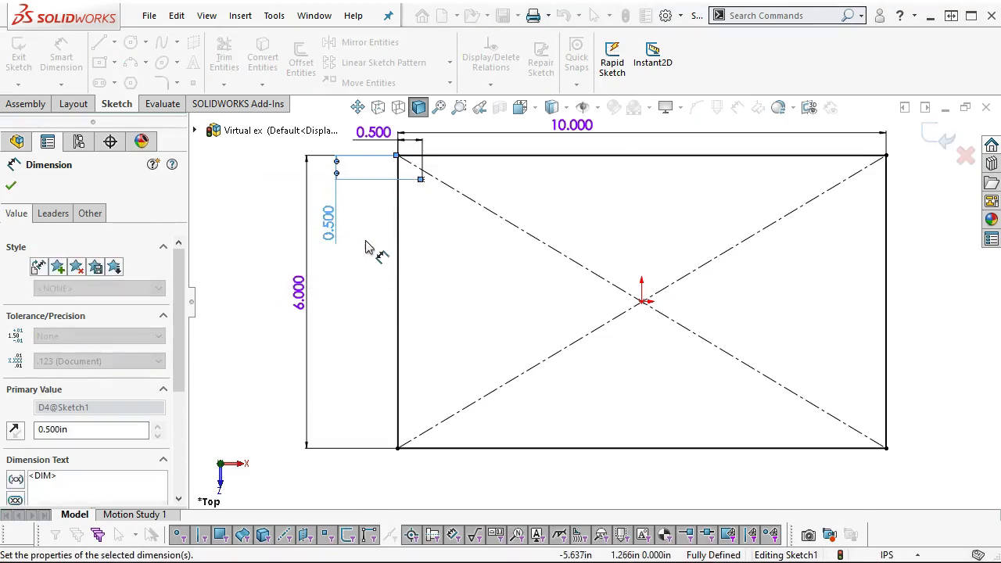
right_click(505, 187)
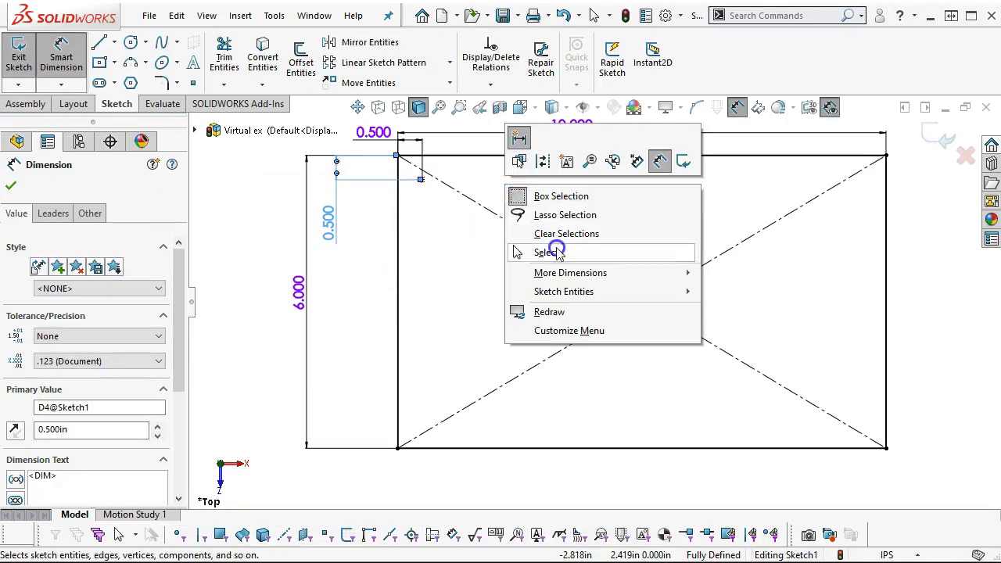
click(558, 247)
Set up a linear sketch pattern of the point along the X-axis with 0.5 in spacing and 19 instances
click(423, 190)
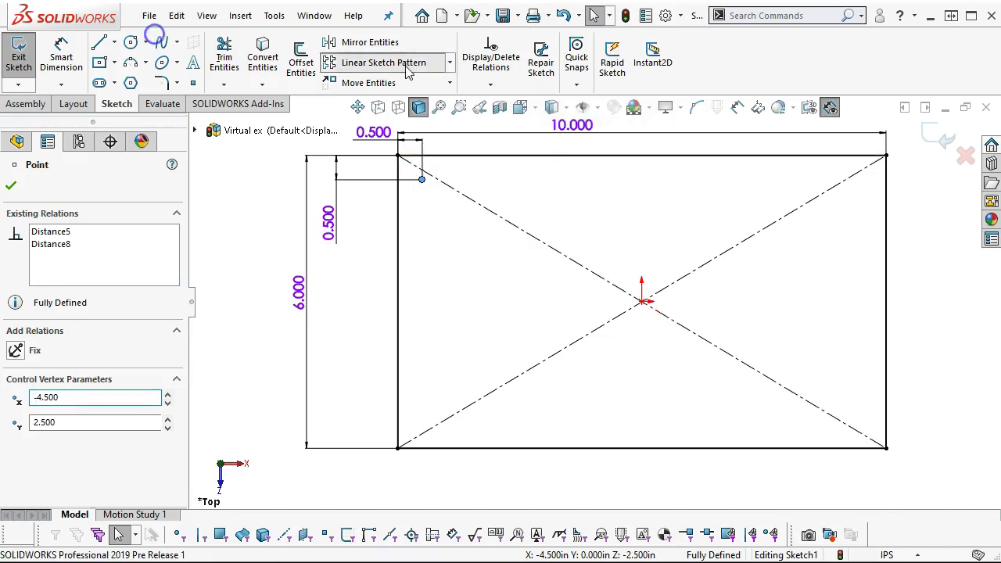
click(375, 62)
double_click(76, 256)
text(.)
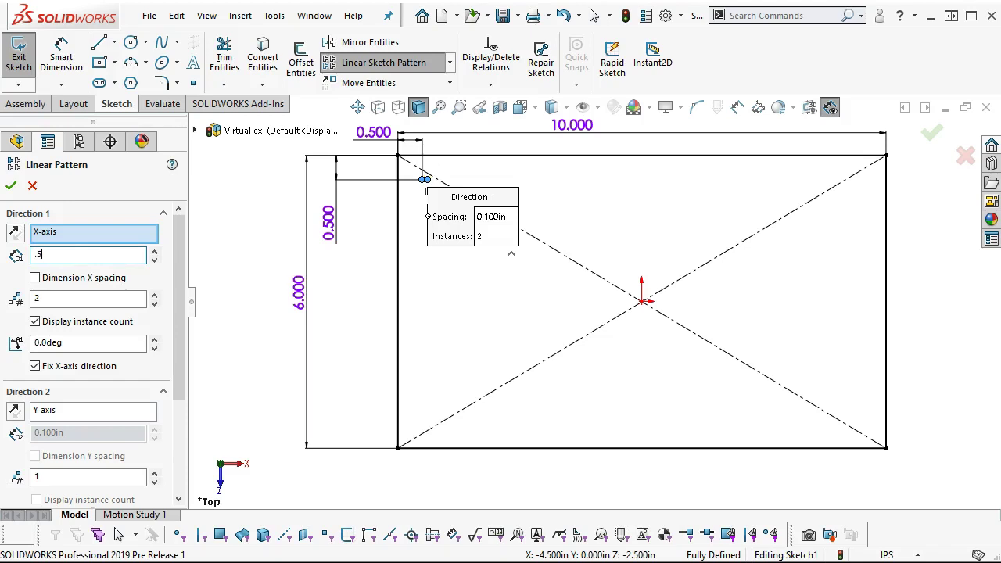
text(5)
key(Tab)
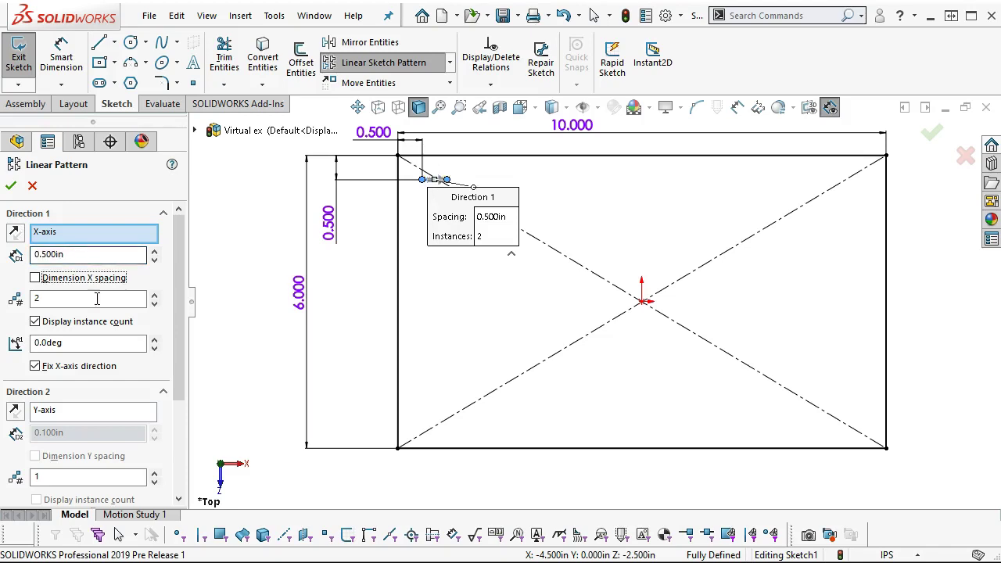
click(154, 295)
click(154, 295)
click(154, 295)
drag(154, 298, 154, 297)
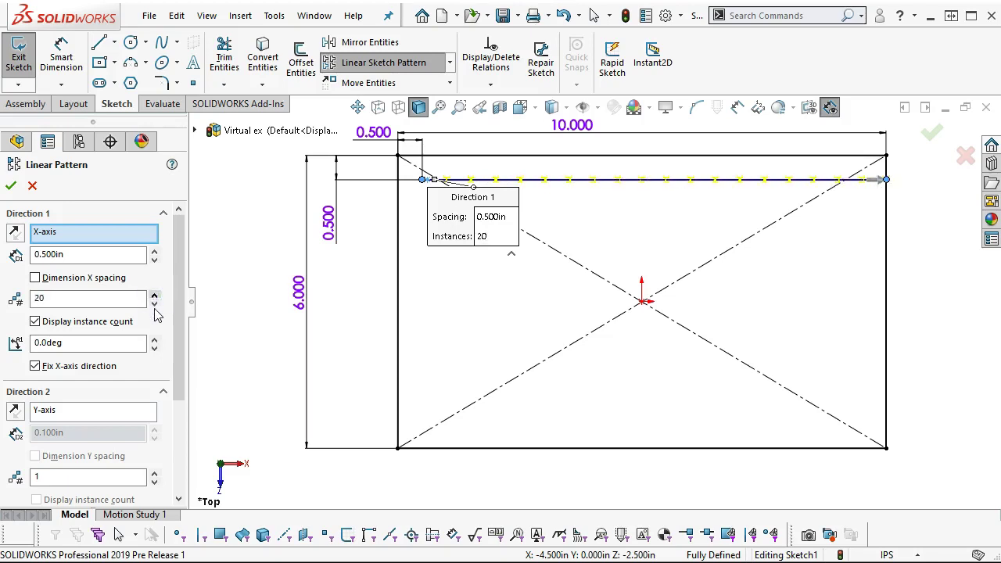
click(154, 302)
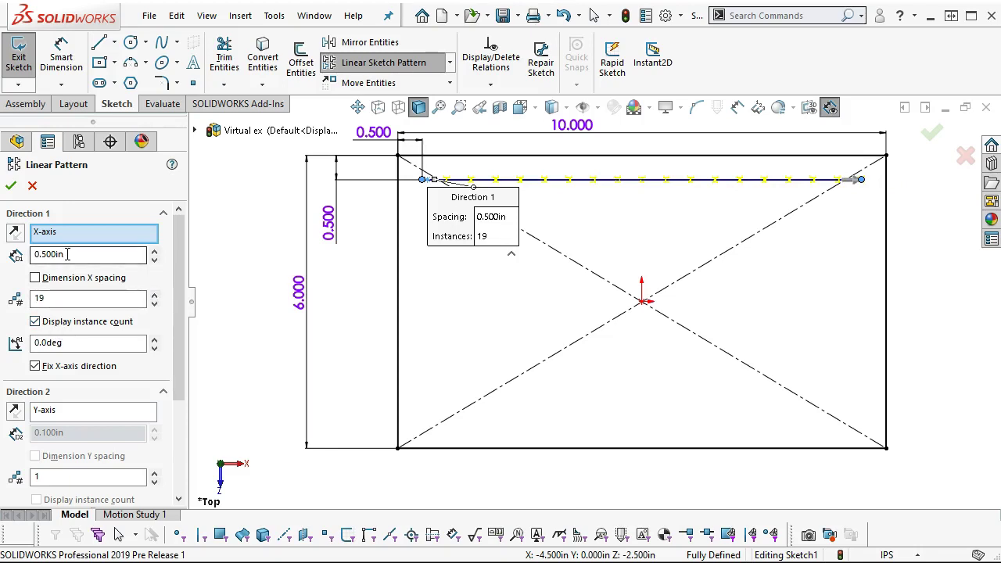
Add a second pattern direction along the Y-axis with 2 instances at 0.5 in spacing, reversed to run downward into the rectangle
double_click(49, 475)
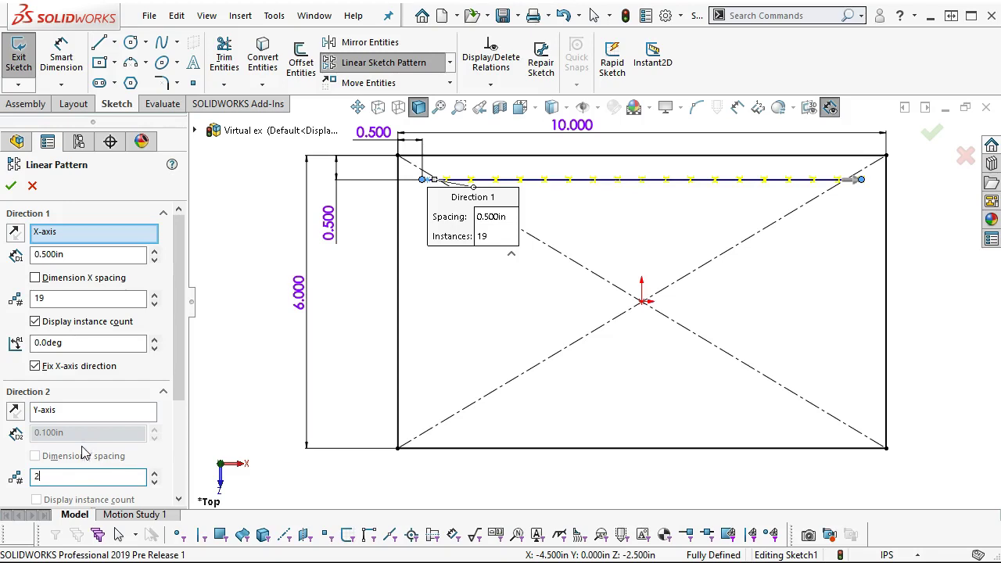
scroll(84, 452, down, 2)
double_click(53, 355)
text(.5)
key(Tab)
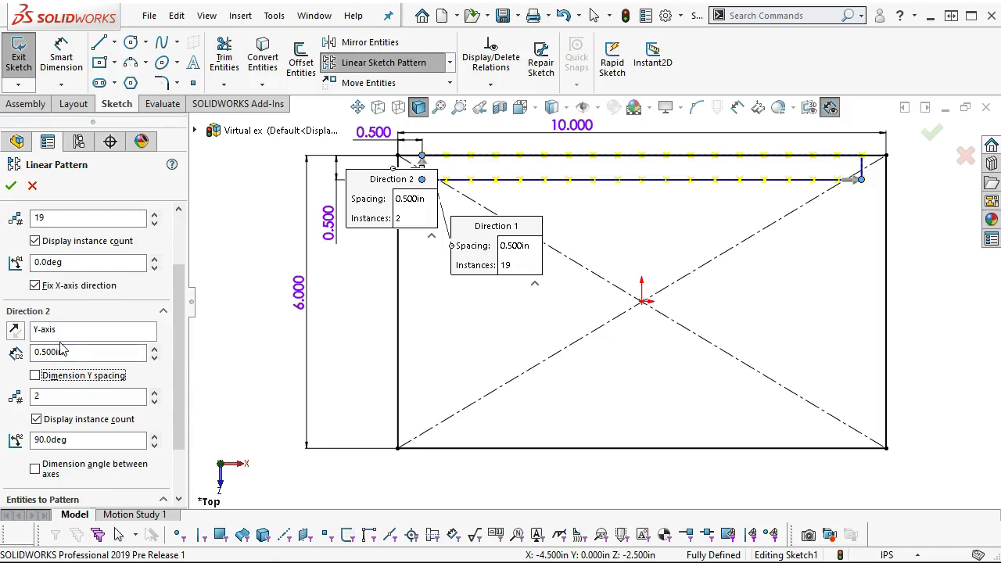
click(14, 331)
click(14, 331)
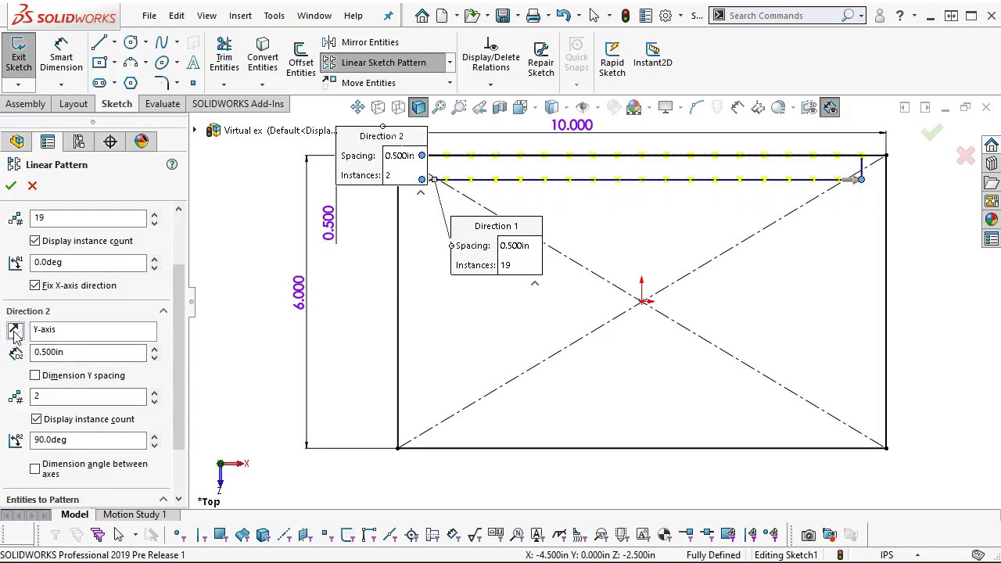
click(14, 331)
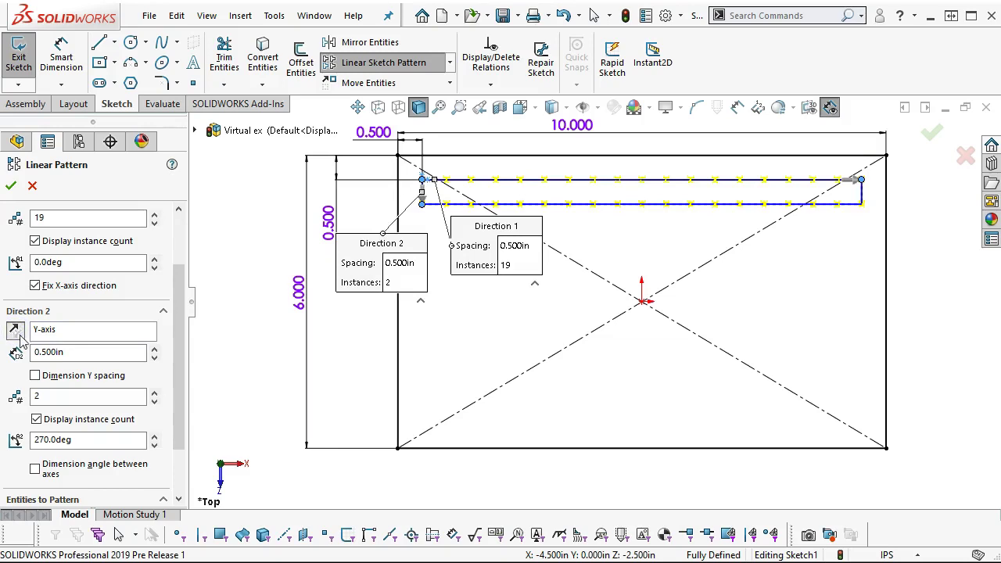
Reduce the pattern's second direction to 1 instance, enable the X spacing dimension, and accept the linear sketch pattern
double_click(47, 397)
text(1)
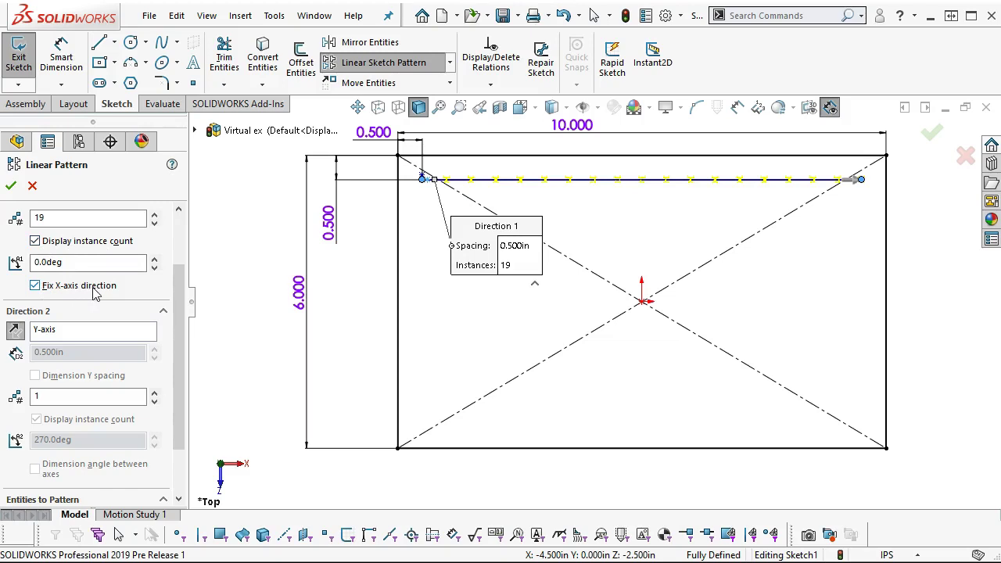
drag(177, 309, 174, 234)
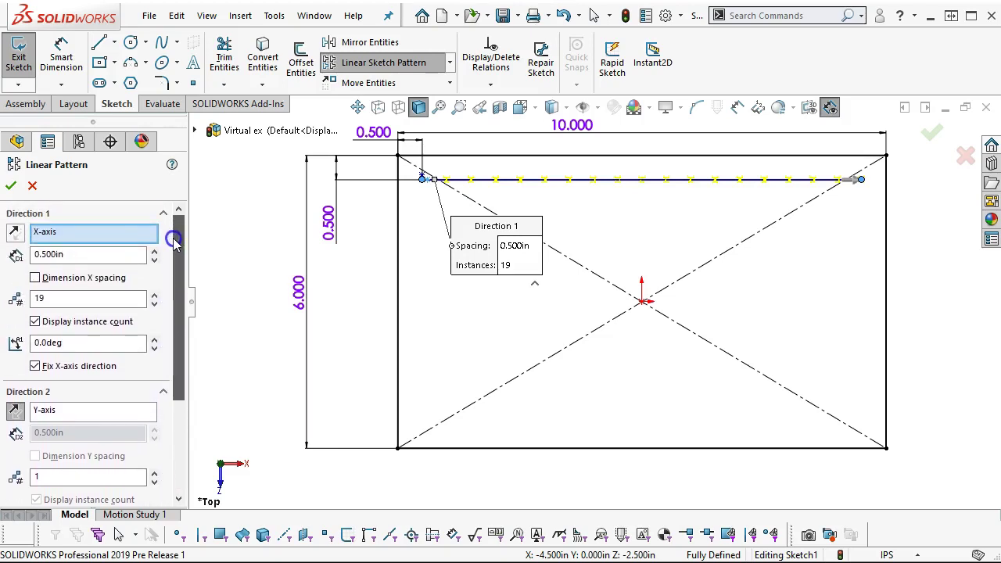
click(35, 279)
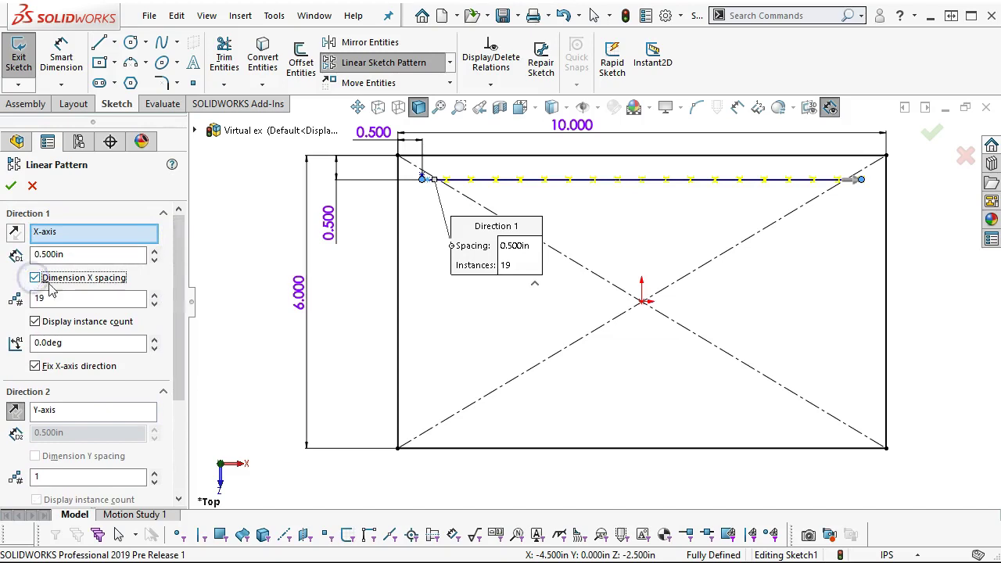
click(11, 186)
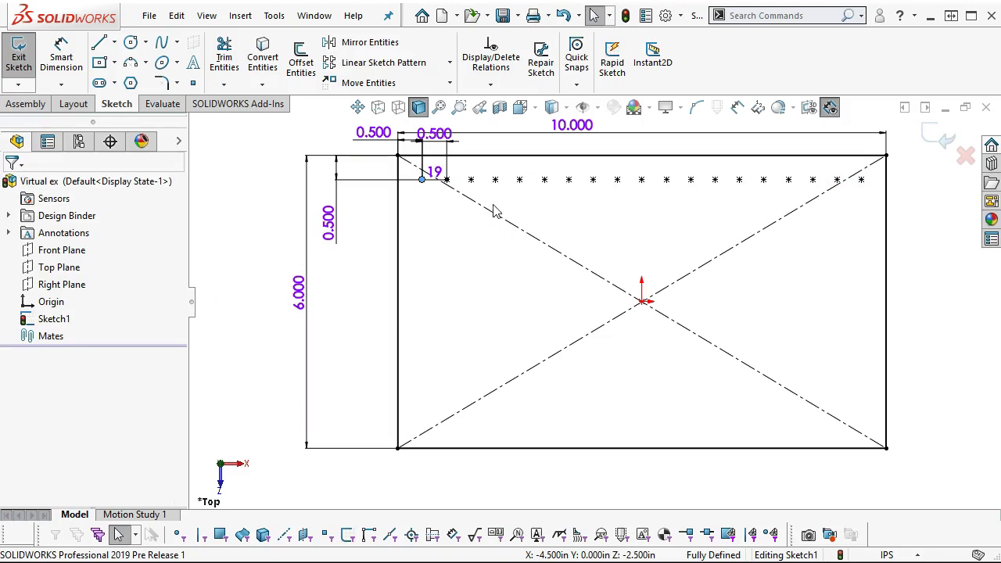
Move the point pattern's spacing dimension up, clear of the rectangle's overall width dimension line
key(f)
scroll(470, 184, down, 2)
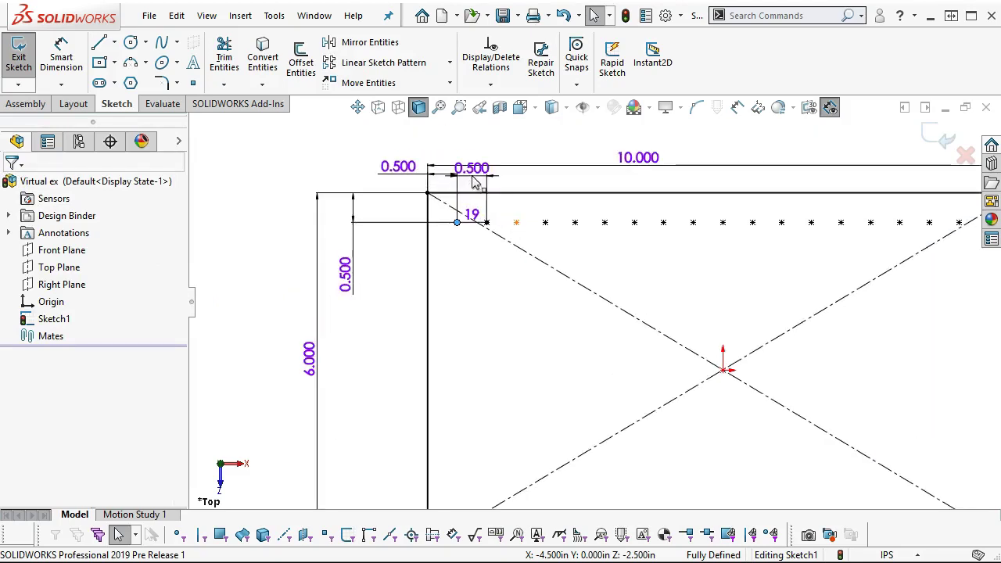
click(522, 146)
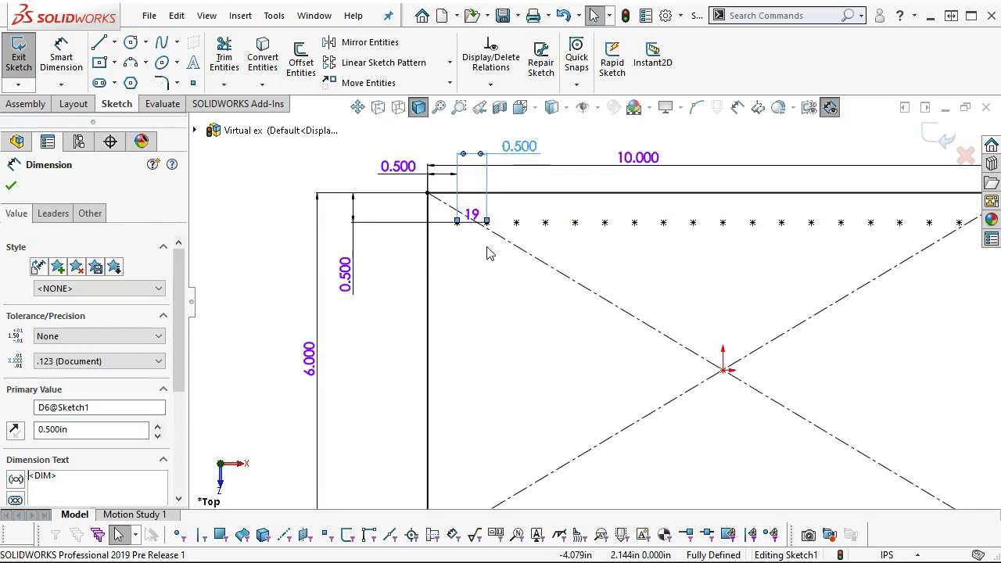
scroll(487, 243, down, 3)
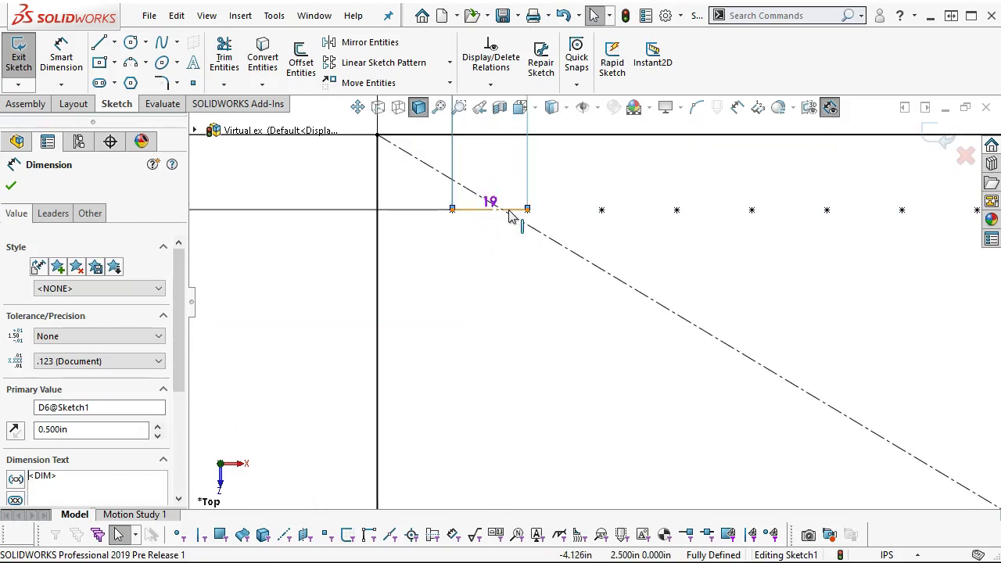
scroll(495, 361, up, 5)
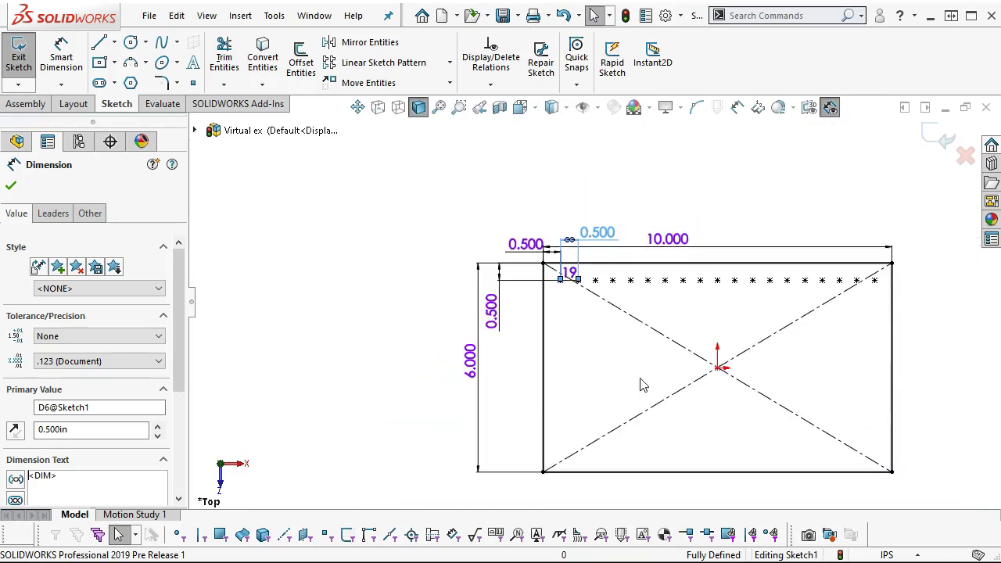
scroll(753, 395, down, 3)
scroll(427, 250, up, 2)
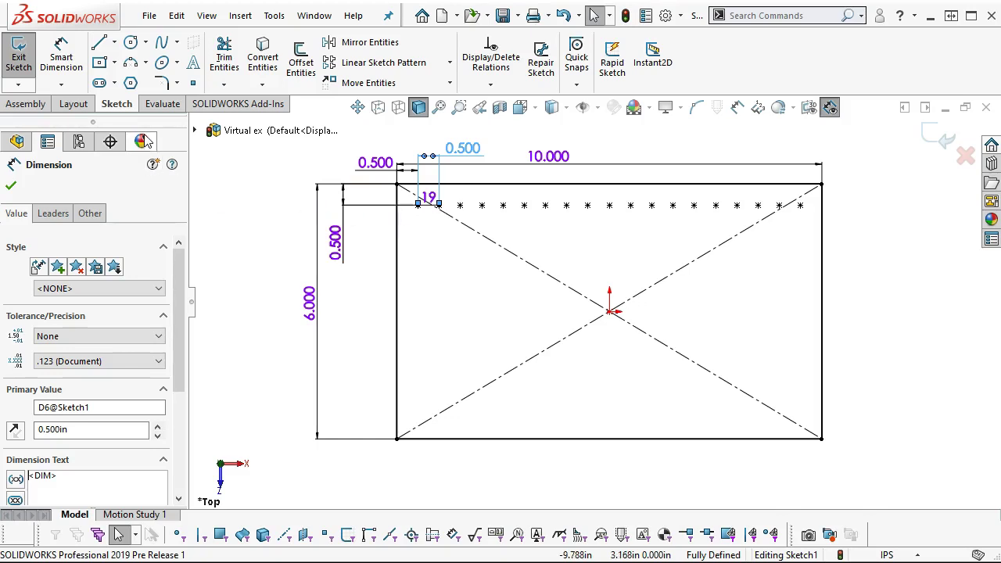
Offset only the rectangle's lower edge 0.5 in inward, without chain selection, and move the offset dimension outside the lower-right corner
click(501, 440)
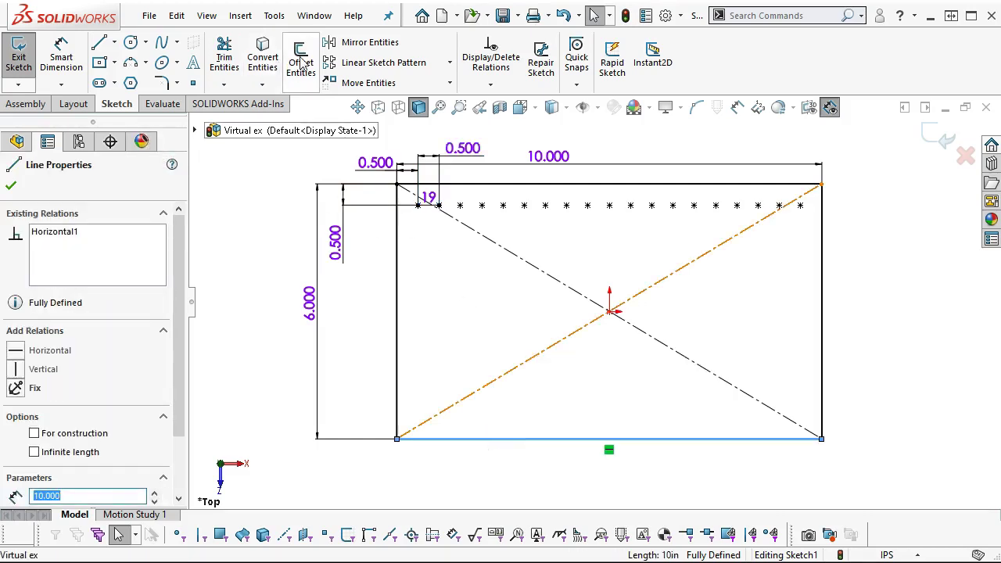
click(296, 87)
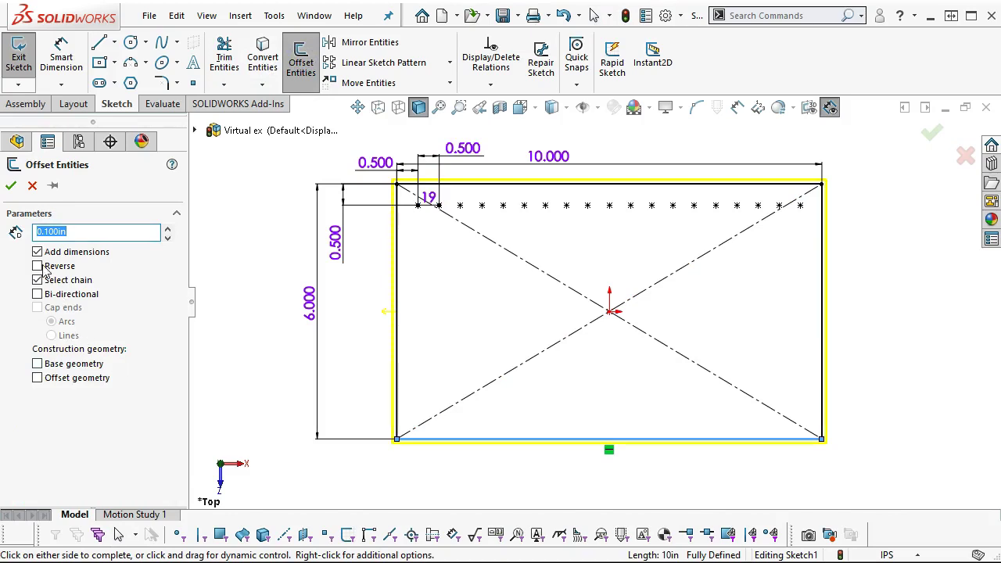
click(37, 280)
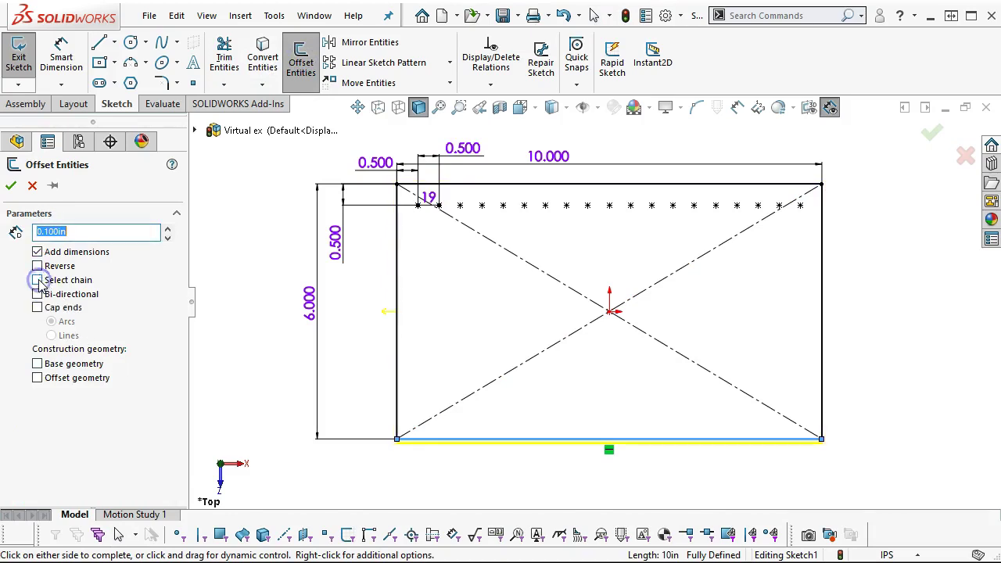
text(.5)
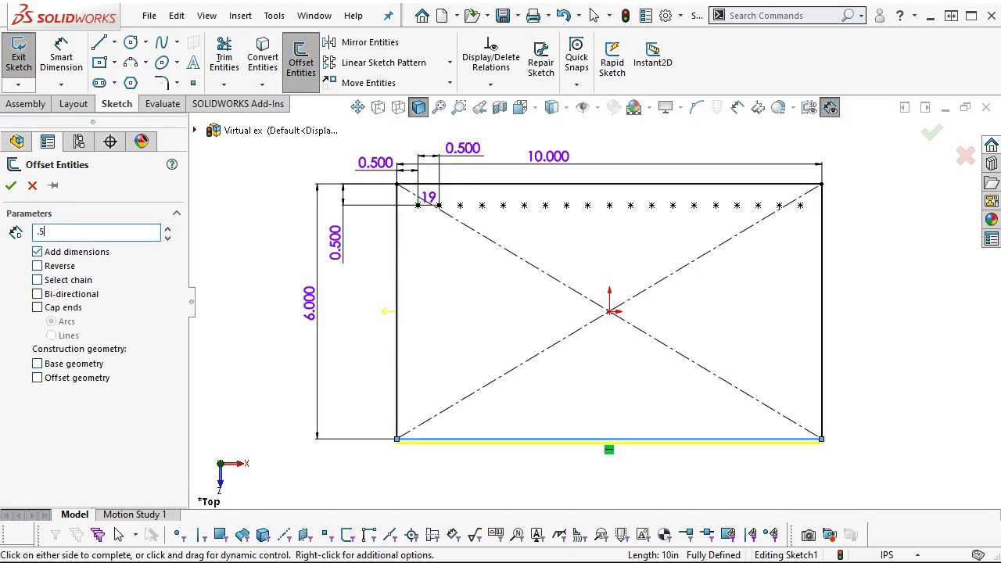
key(Return)
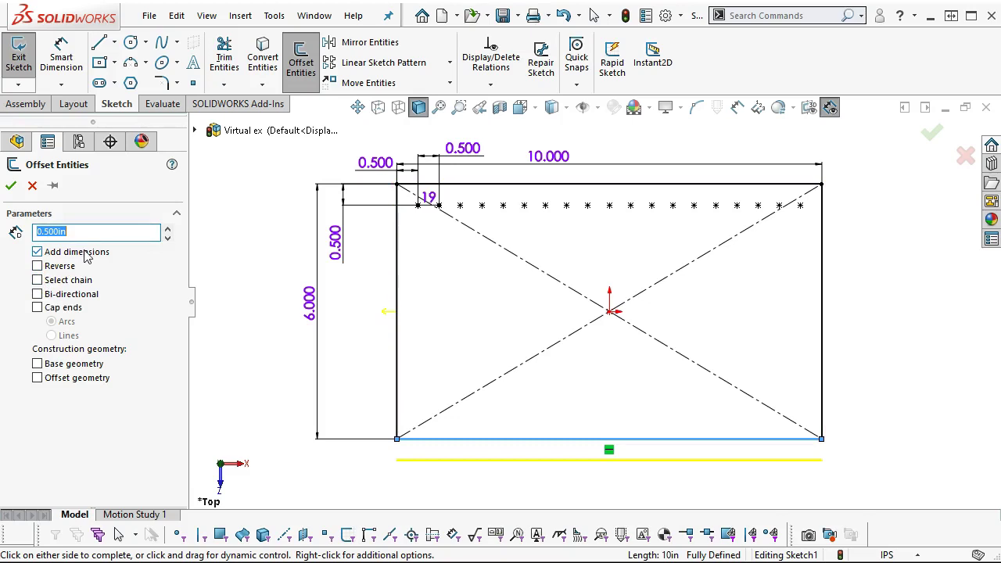
click(46, 267)
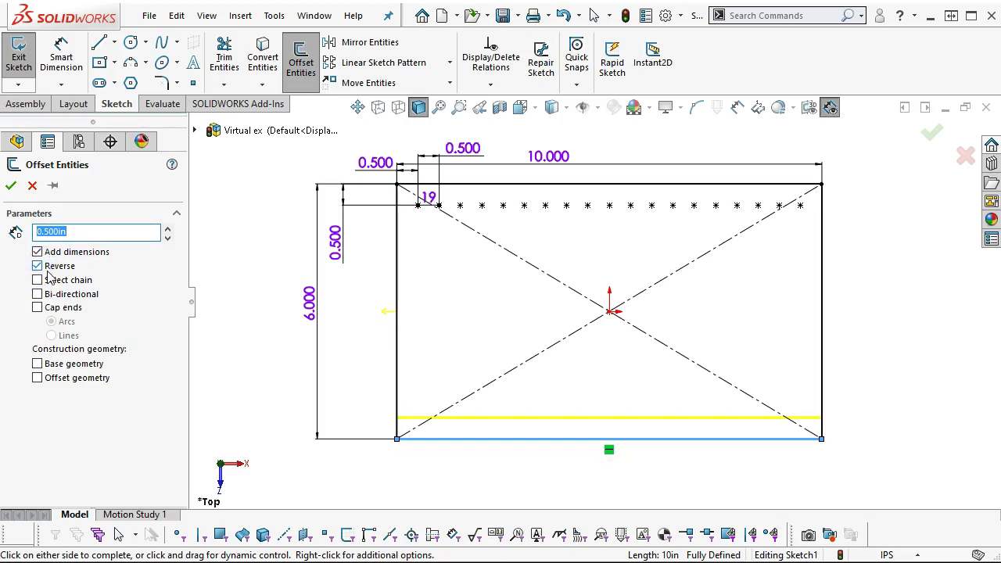
click(11, 186)
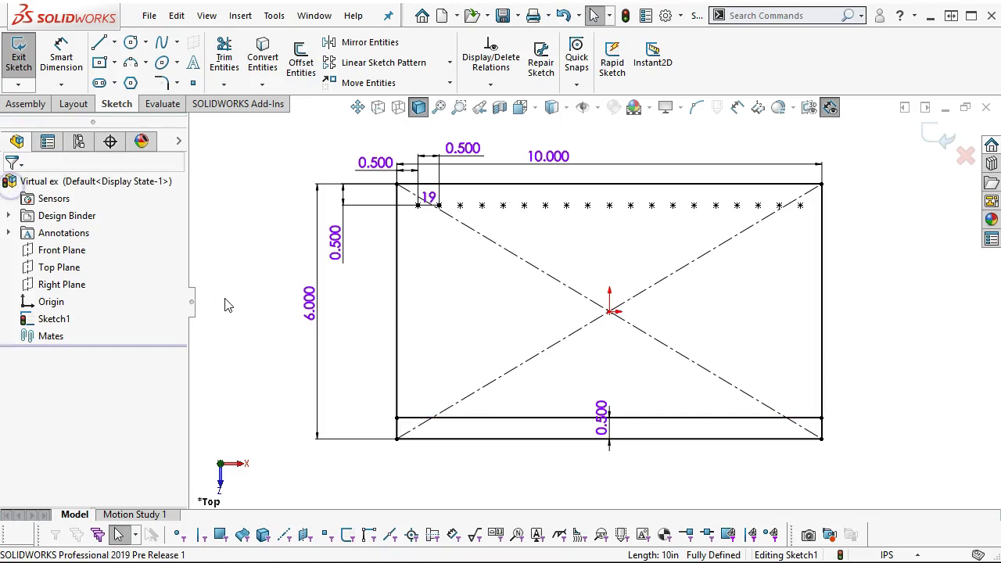
drag(590, 418, 868, 479)
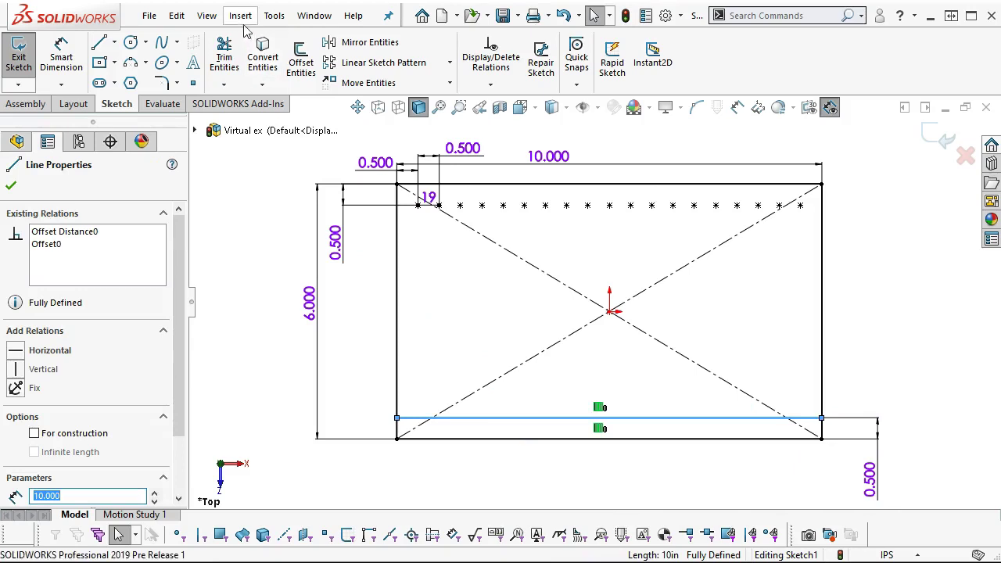
Use the Segment tool to place 10 equally spaced sketch points along the offset line
click(274, 15)
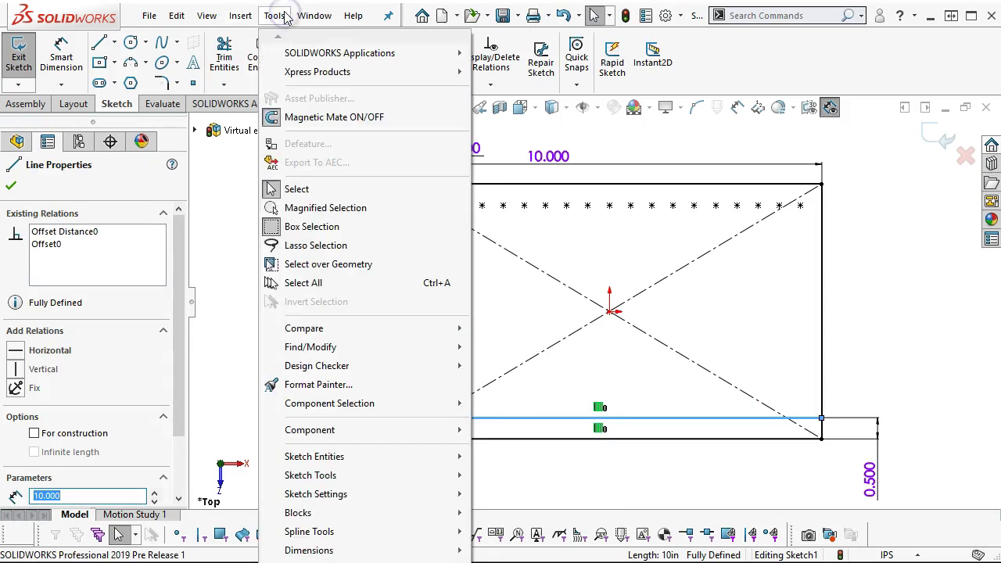
mouse_move(324, 476)
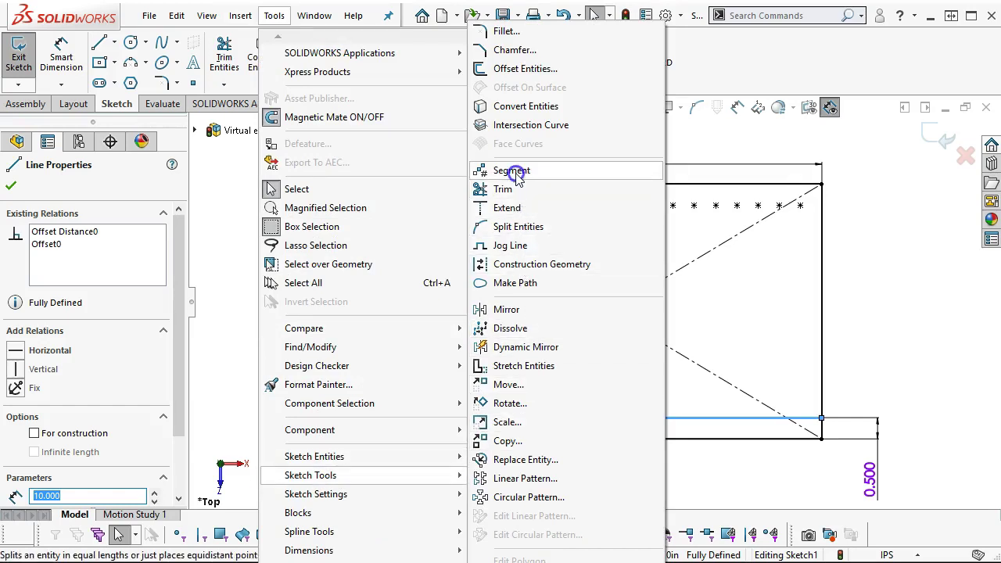
click(513, 171)
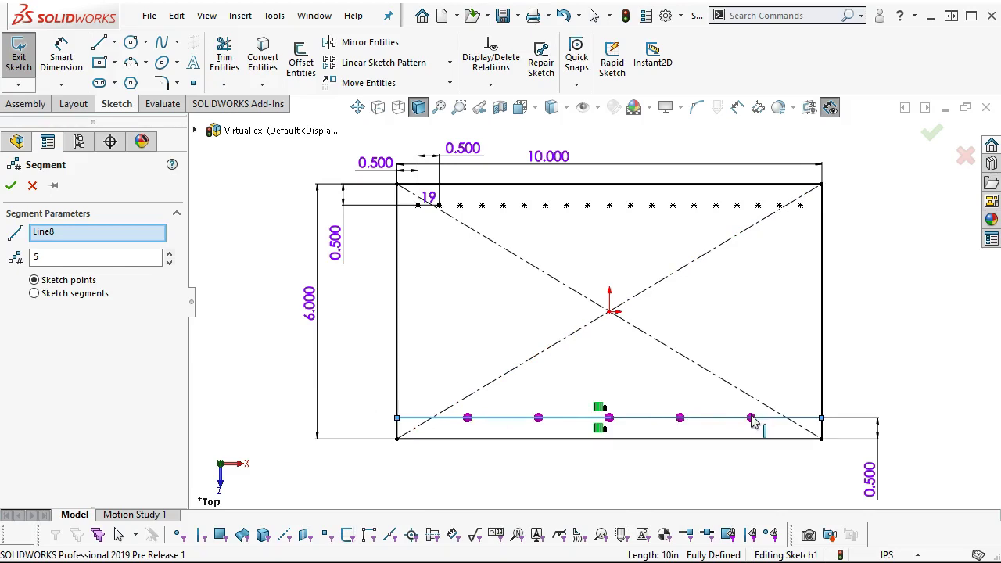
double_click(39, 258)
text(10)
key(Tab)
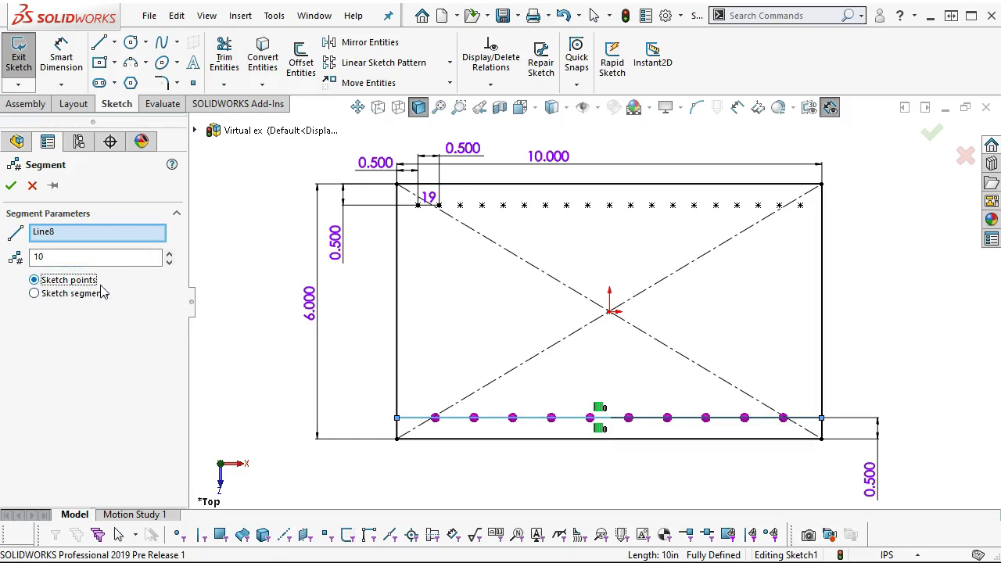
click(34, 294)
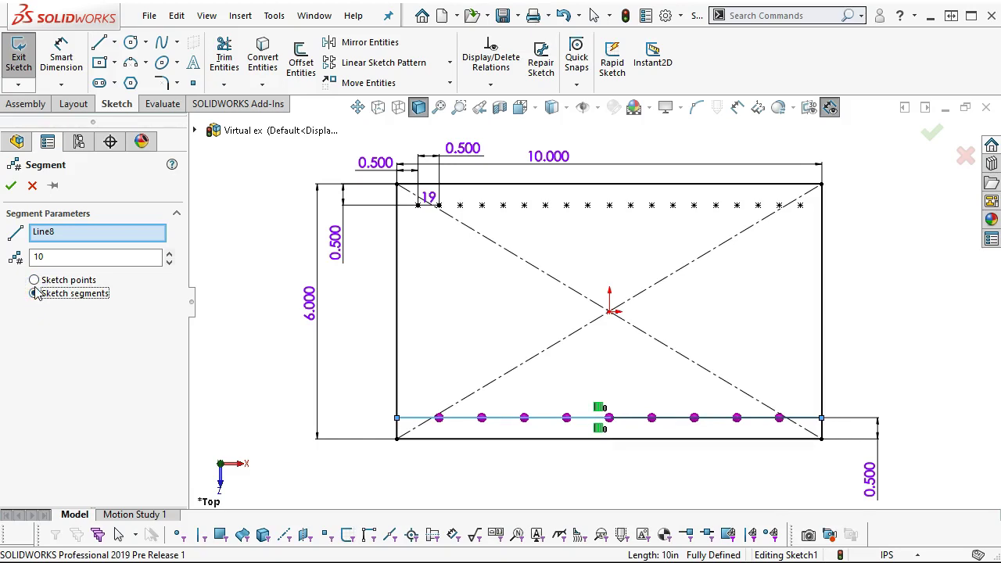
click(33, 281)
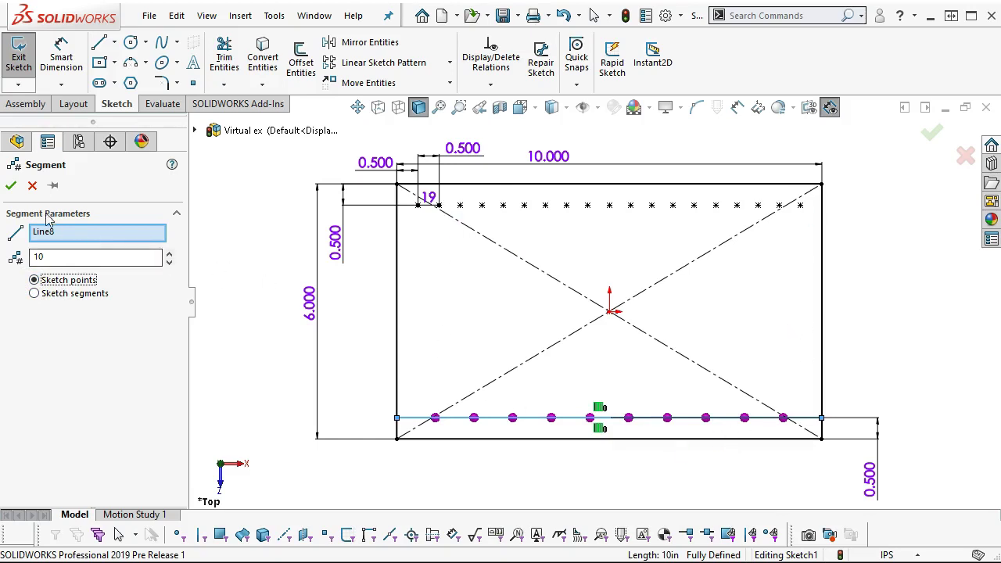
click(11, 186)
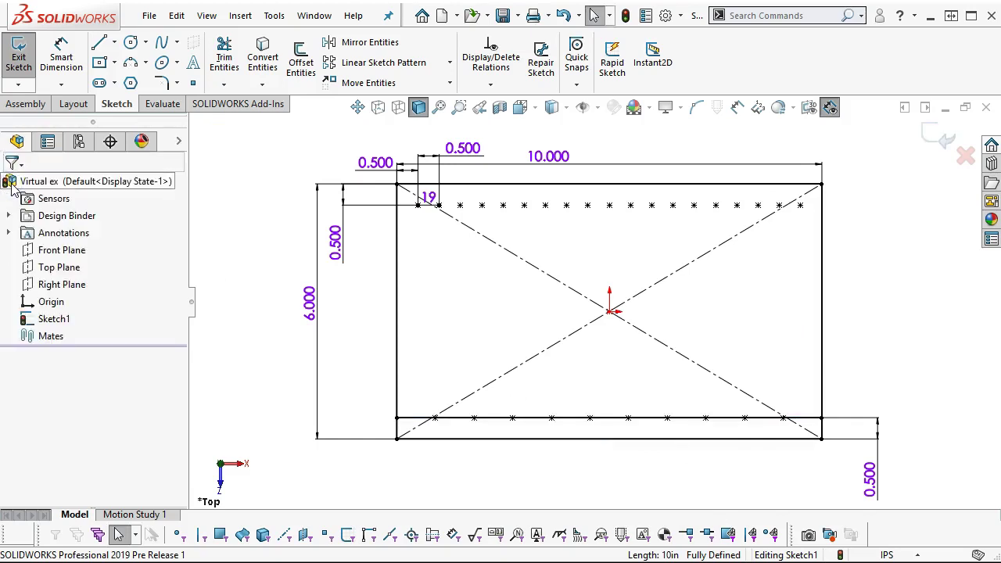
Convert the offset line near the rectangle's lower edge to construction geometry
click(450, 418)
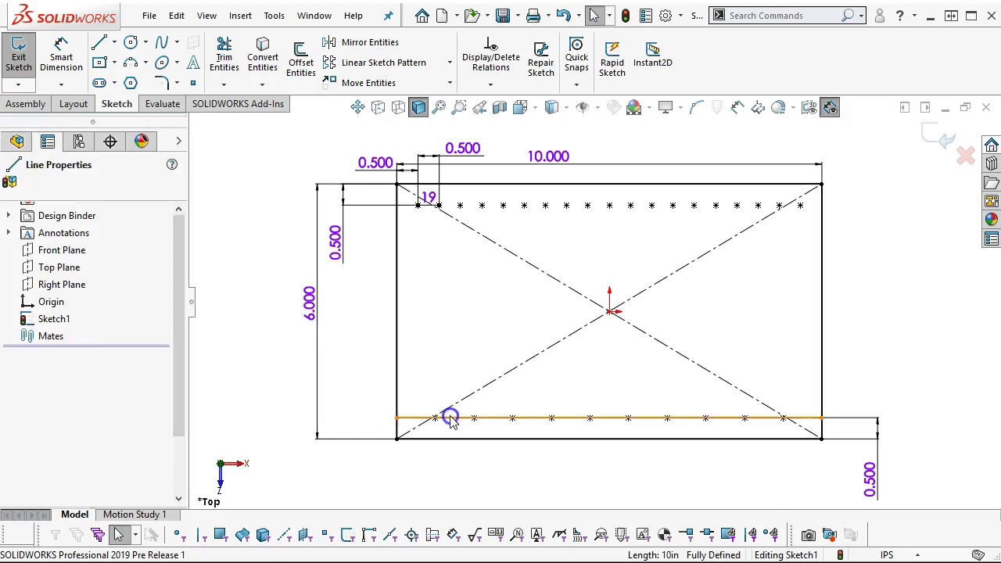
click(519, 369)
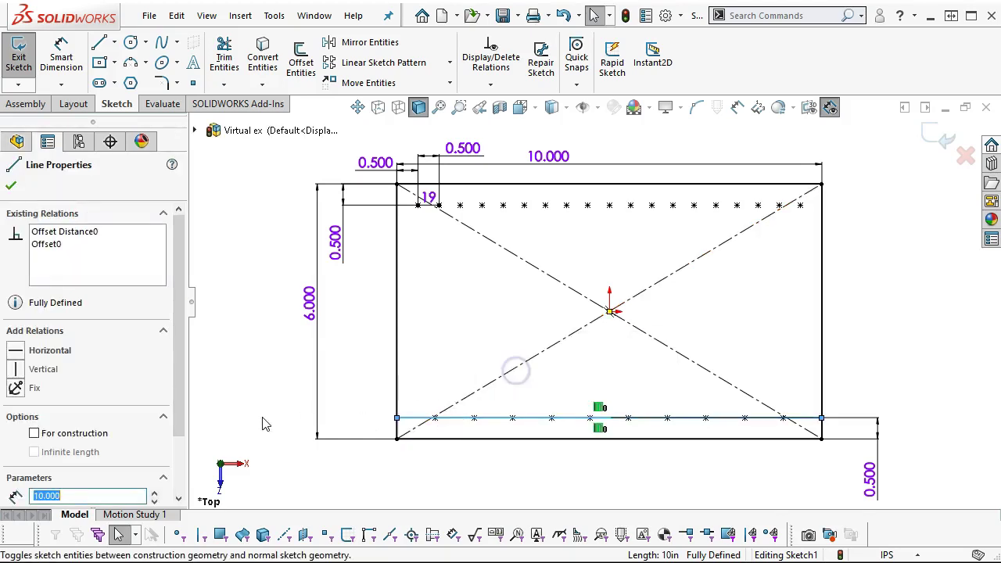
click(250, 303)
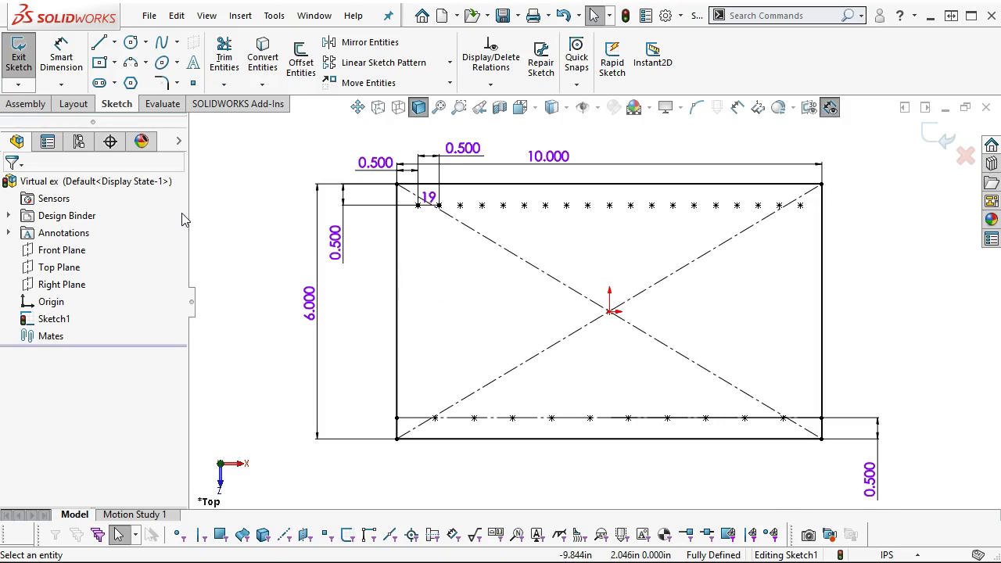
click(397, 257)
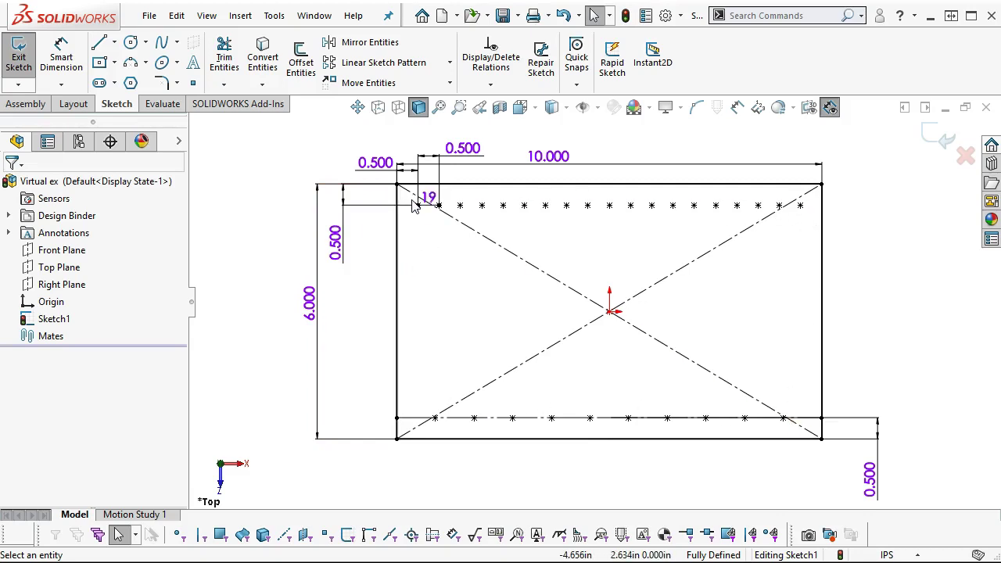
Exit the sketch and rename it layout in the assembly tree
click(941, 141)
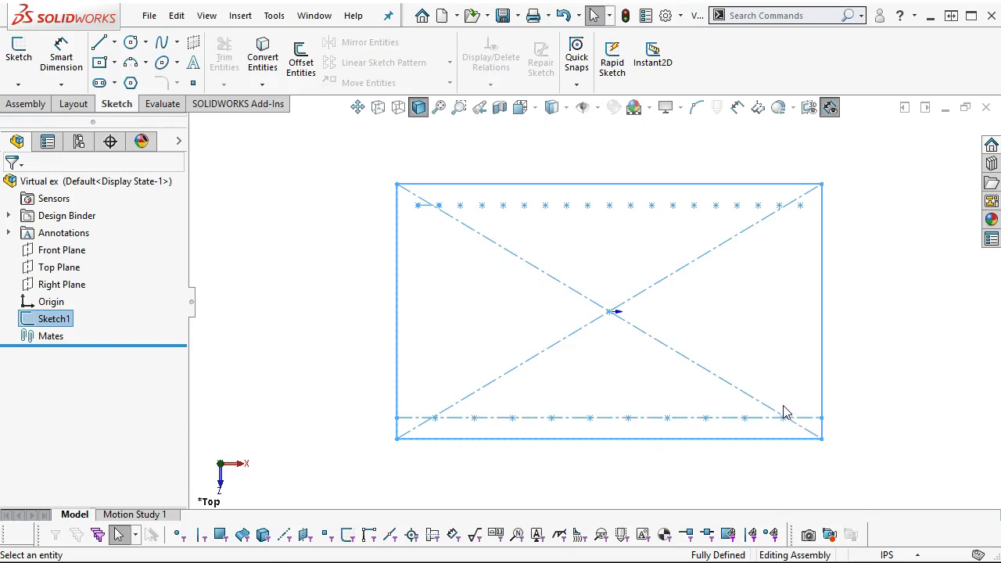
click(49, 321)
click(50, 319)
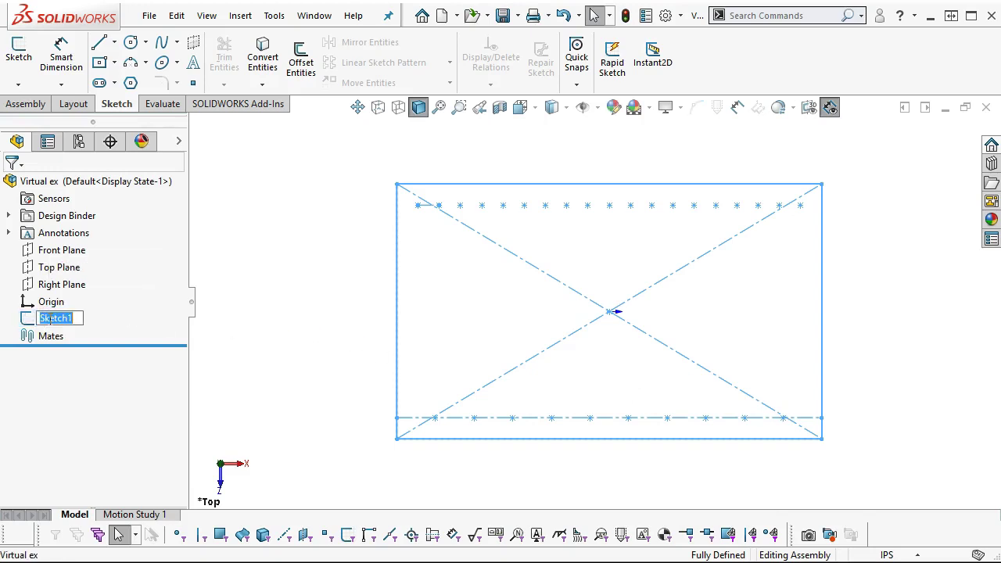
text(layout)
key(Return)
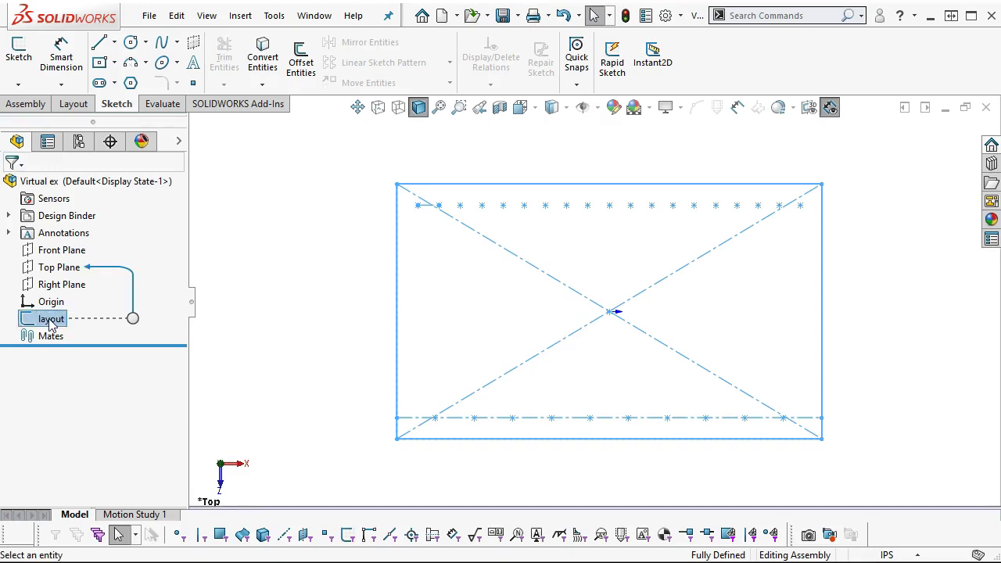
click(288, 336)
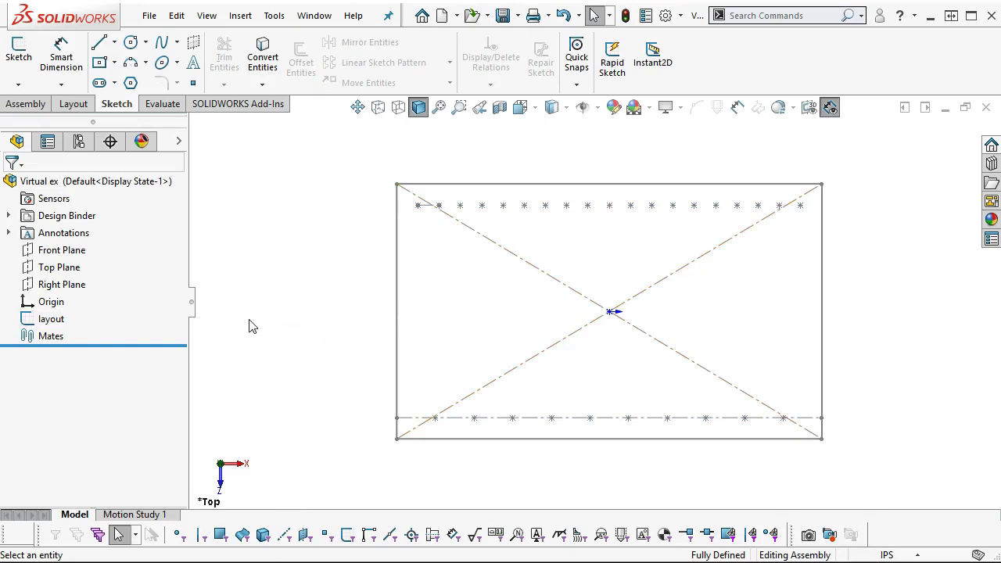
Rename the layout sketch as layout1
click(61, 319)
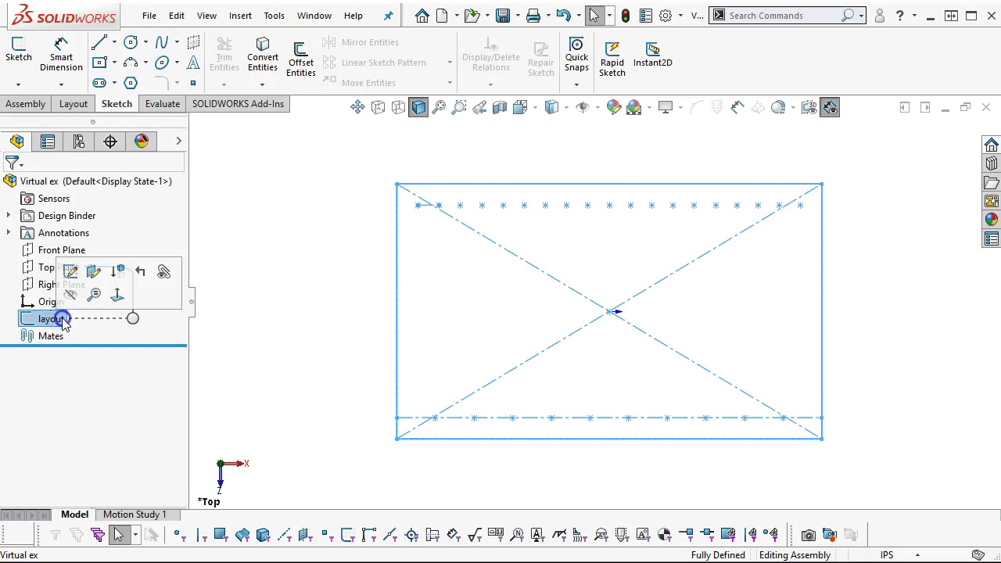
click(57, 319)
text(1)
click(237, 335)
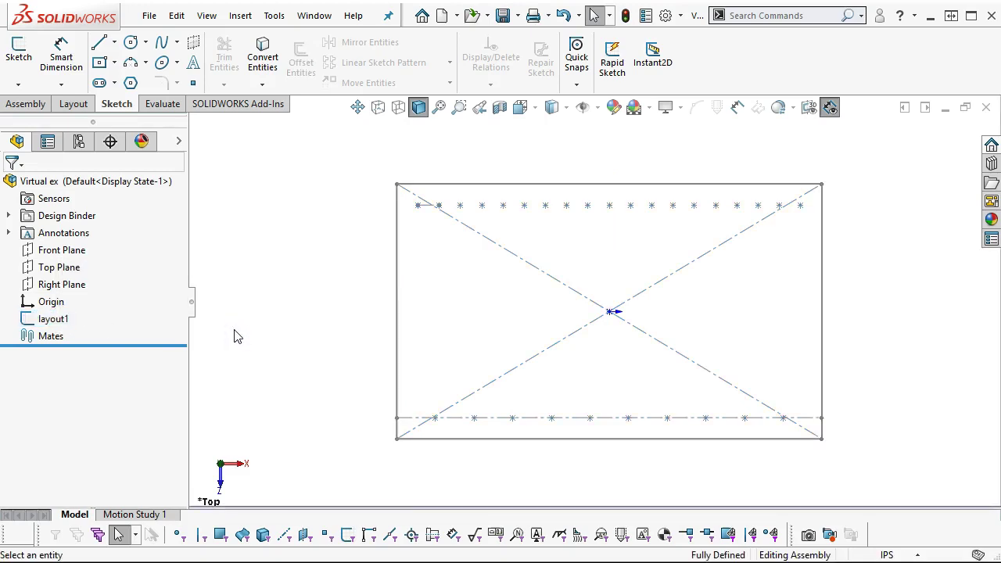
Start a sketch on the assembly's Top Plane and place two points level with the origin, one near each short side of the layout rectangle
click(63, 269)
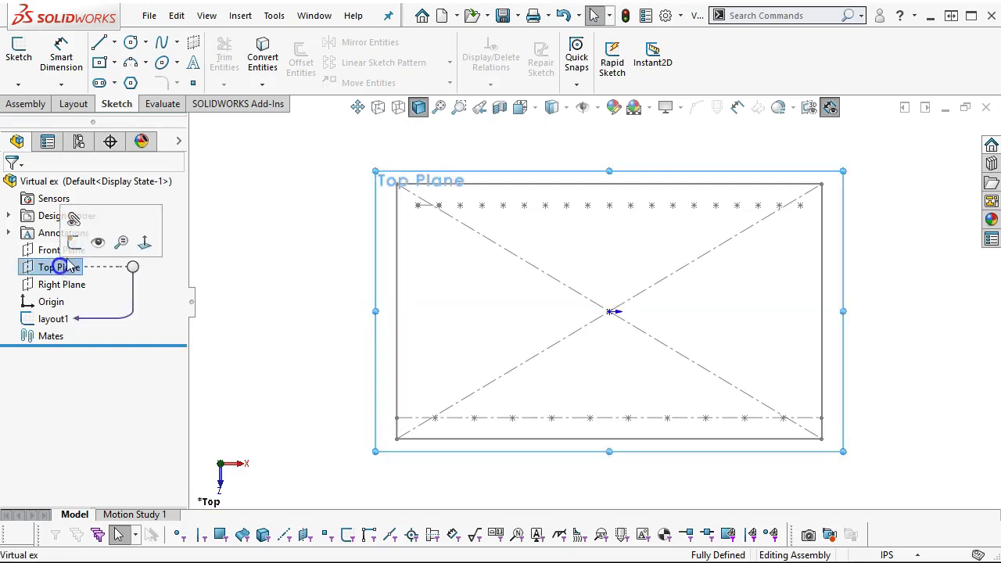
click(71, 218)
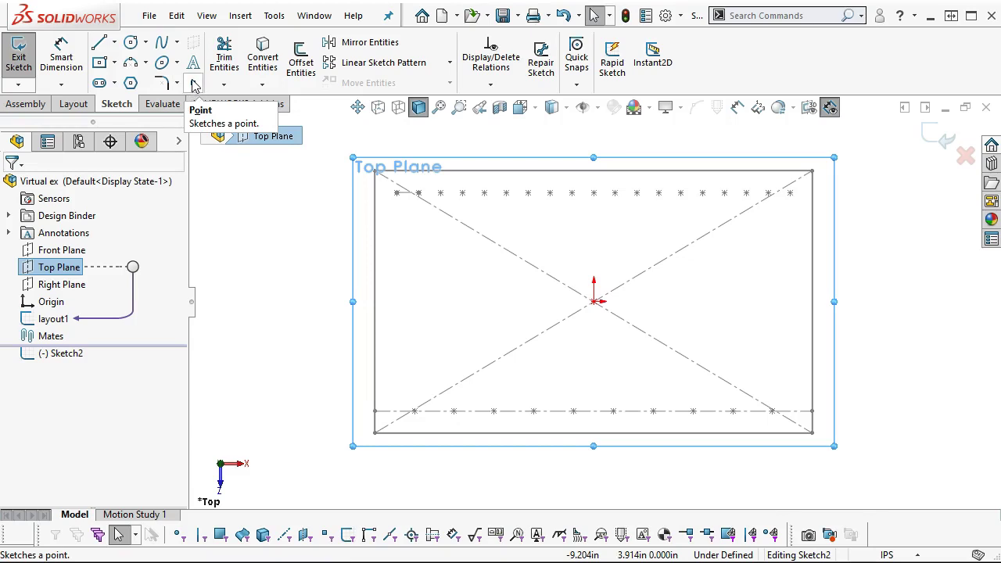
click(194, 84)
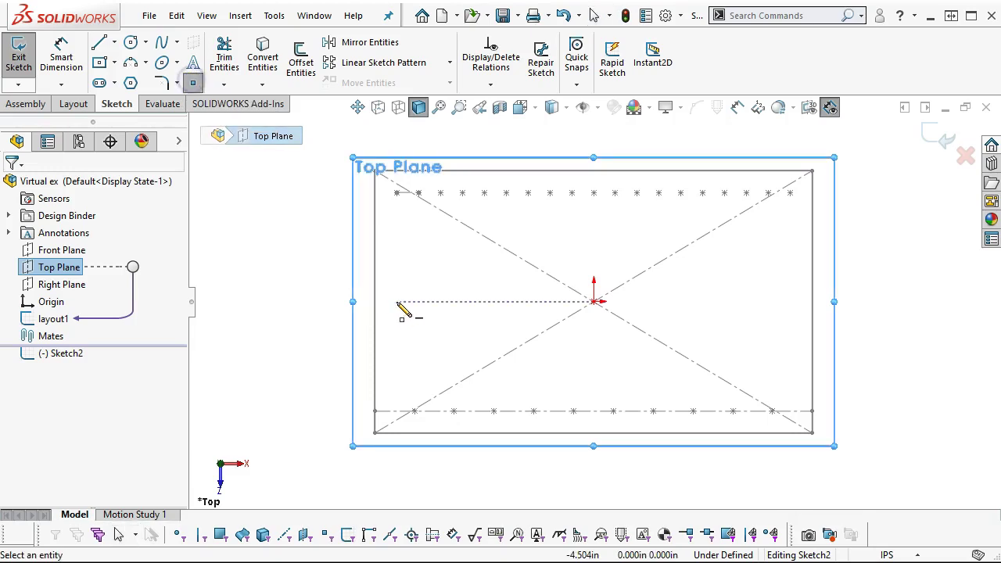
click(396, 301)
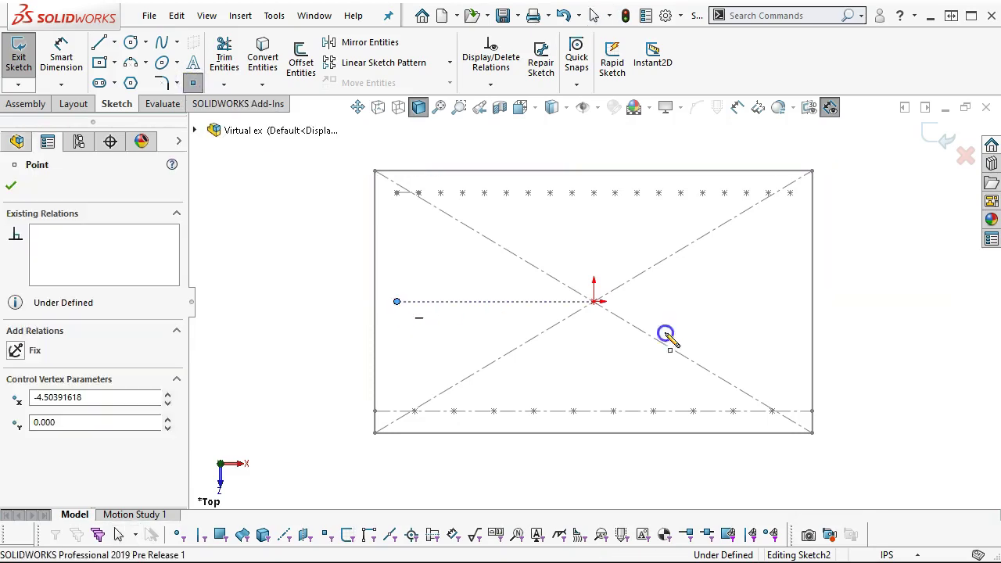
click(799, 301)
right_click(886, 282)
click(899, 286)
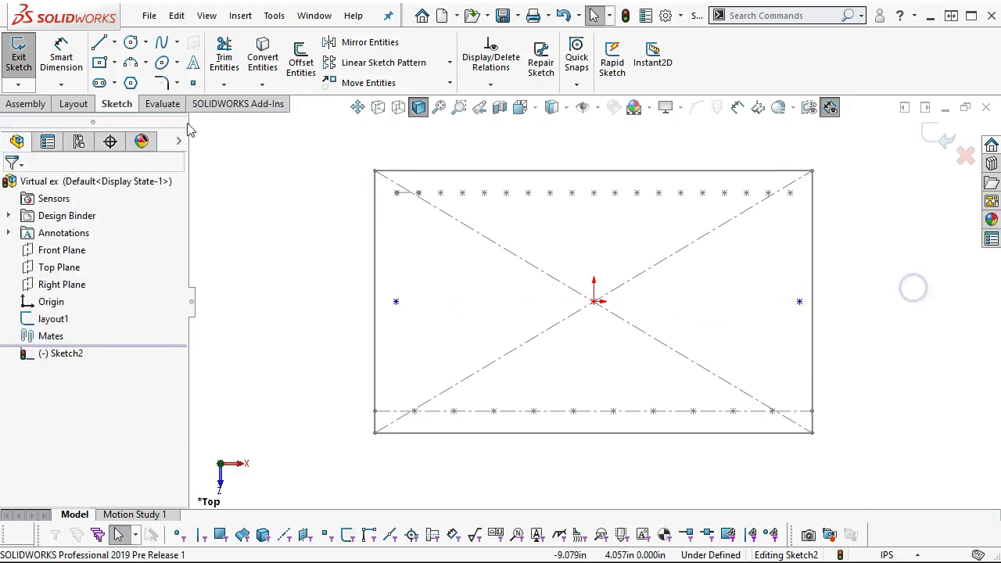
Dimension the left point 0.75 in from the rectangle's left edge
click(396, 302)
click(375, 307)
click(338, 249)
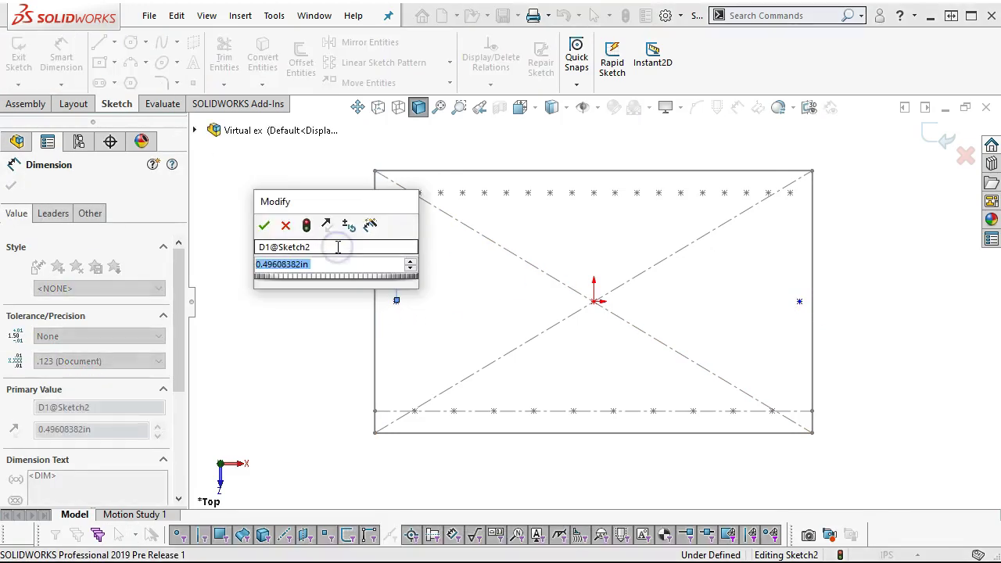
key(BackSpace)
text(.75)
key(Return)
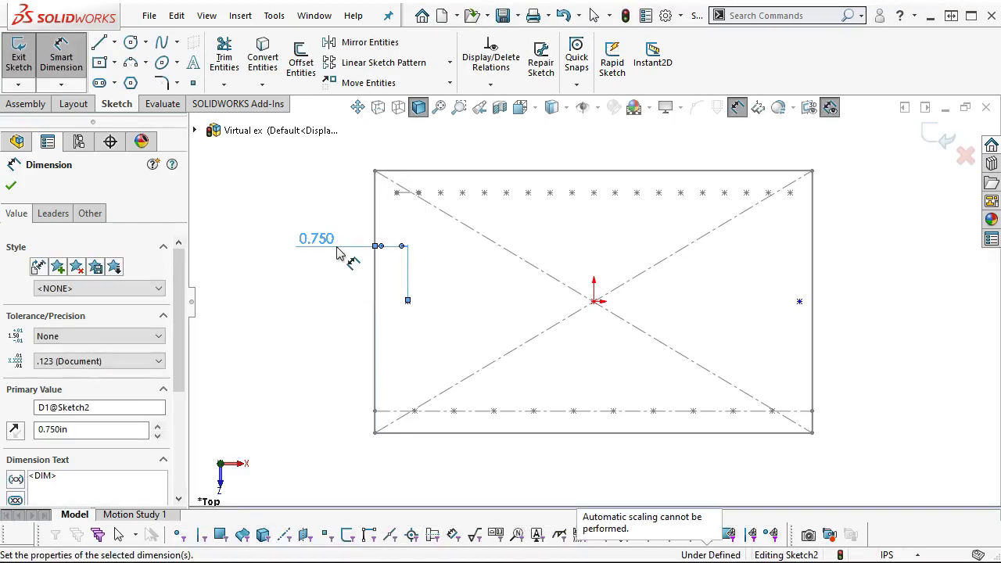
Dimension the right point 0.75 in from the rectangle's right edge
click(799, 302)
click(813, 288)
click(851, 260)
key(BackSpace)
text(.75)
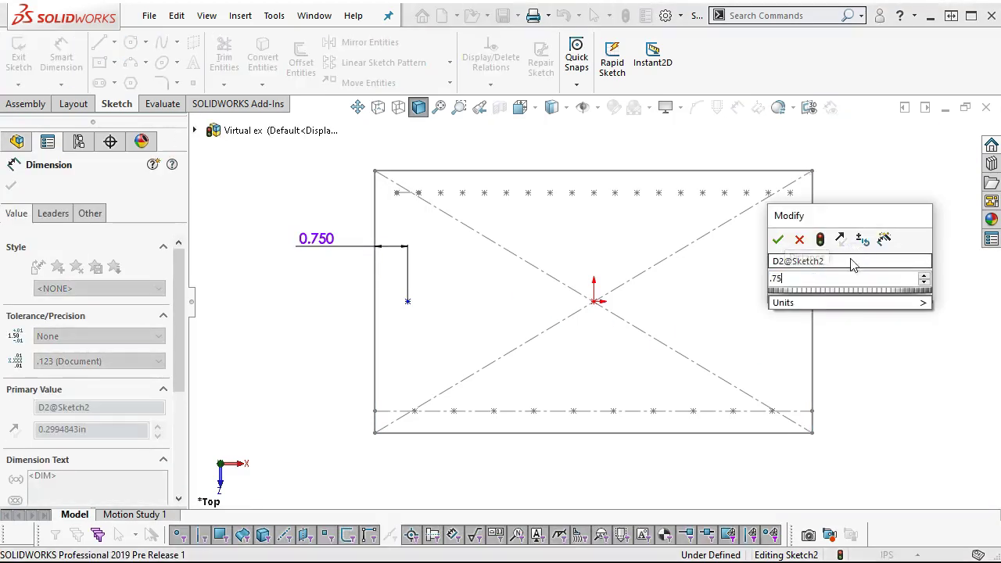
key(Return)
right_click(852, 309)
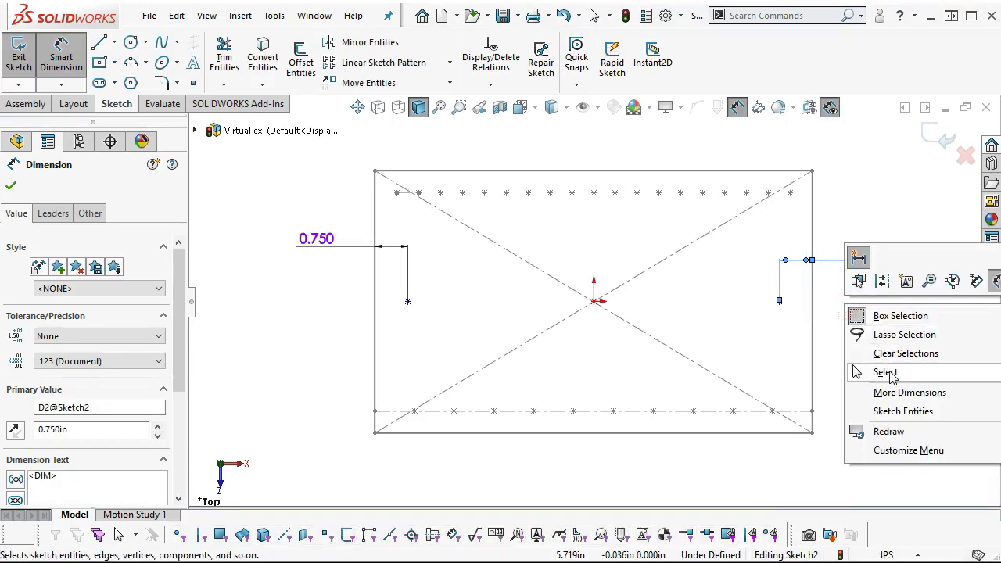
click(883, 370)
Add a Horizontal relation between both points and the origin, and exit the sketch
click(778, 302)
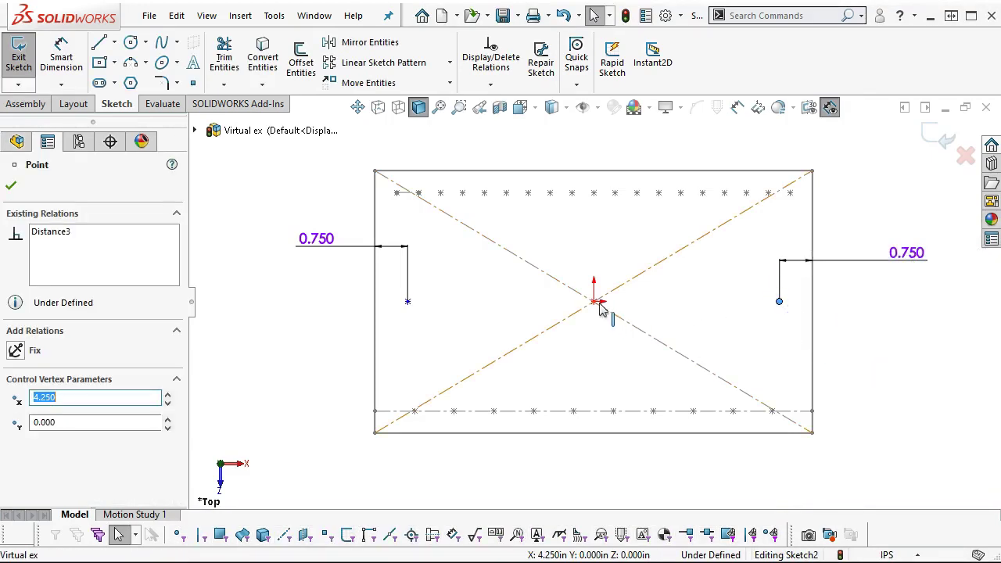
ctrl+click(595, 302)
ctrl+click(407, 302)
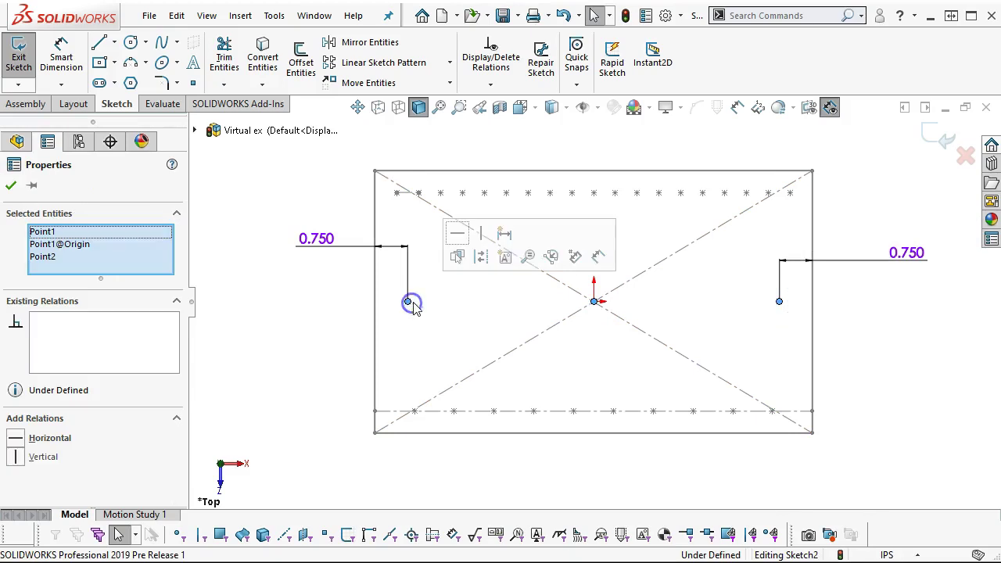
click(543, 237)
click(944, 139)
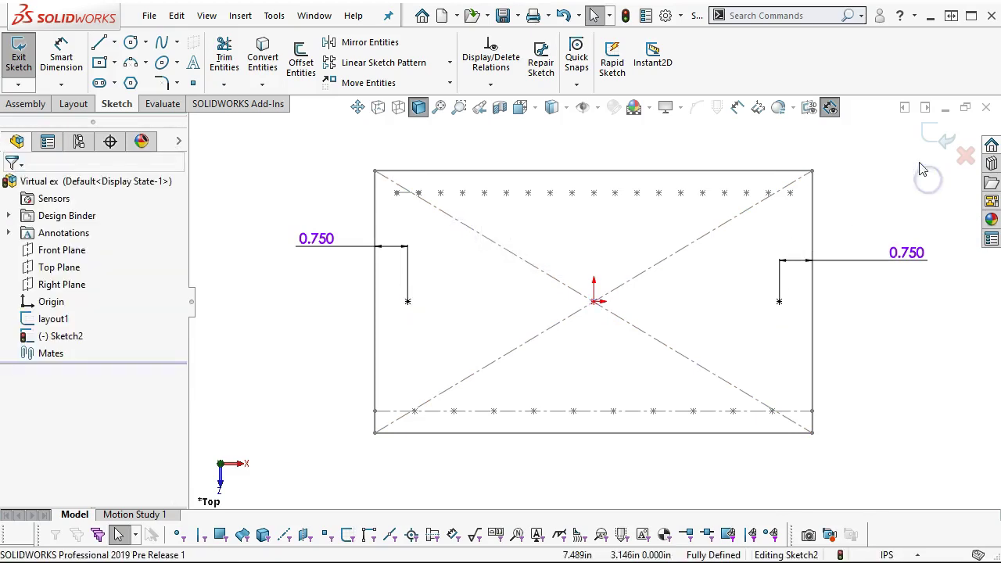
click(937, 136)
Rename the new two-point sketch as dowel
click(54, 335)
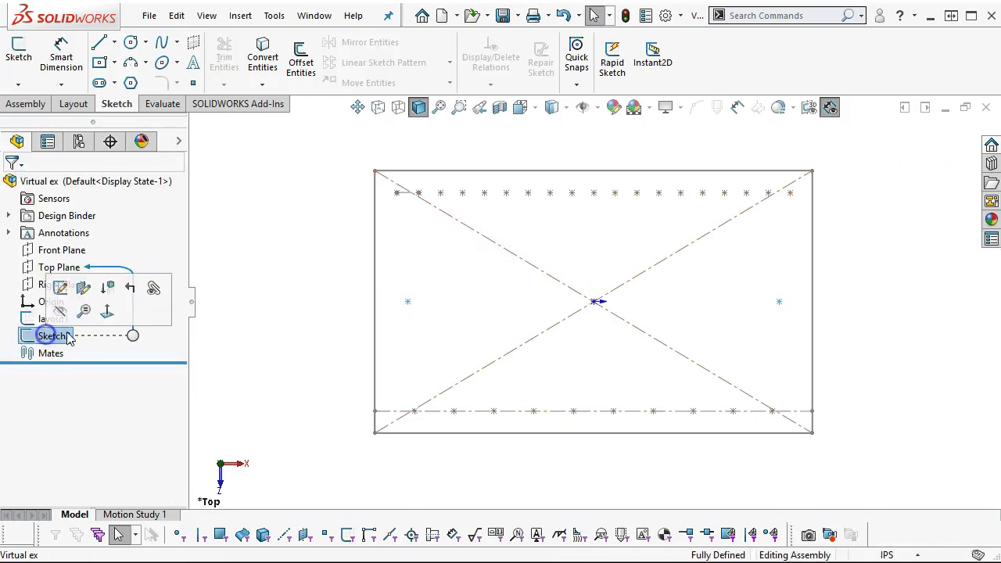
click(56, 336)
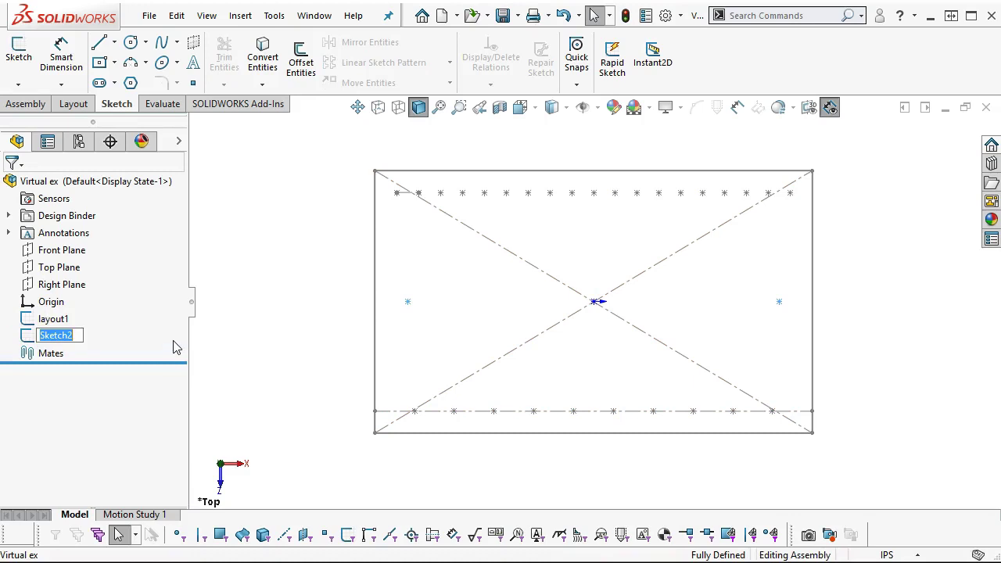
text(dowel)
key(Return)
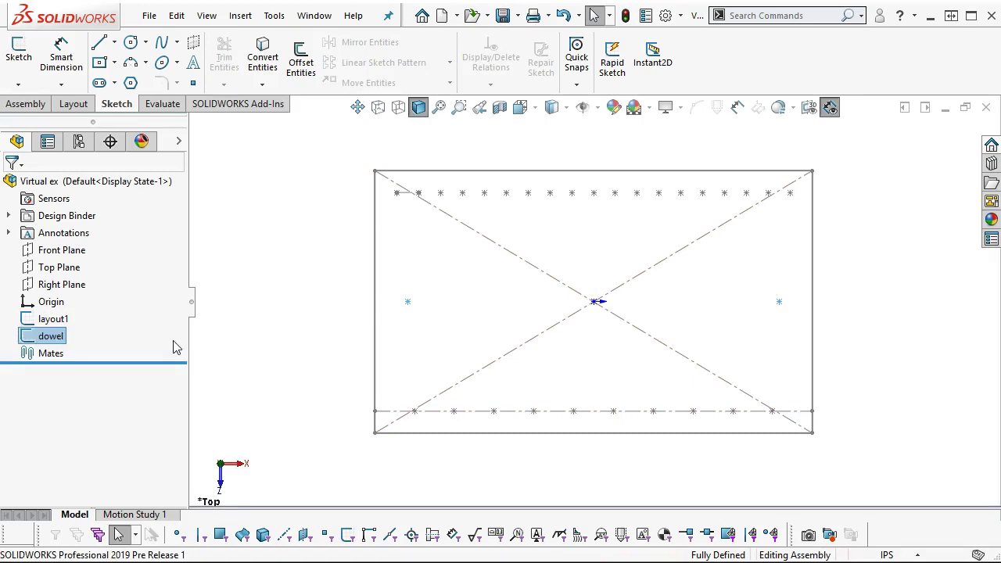
click(266, 326)
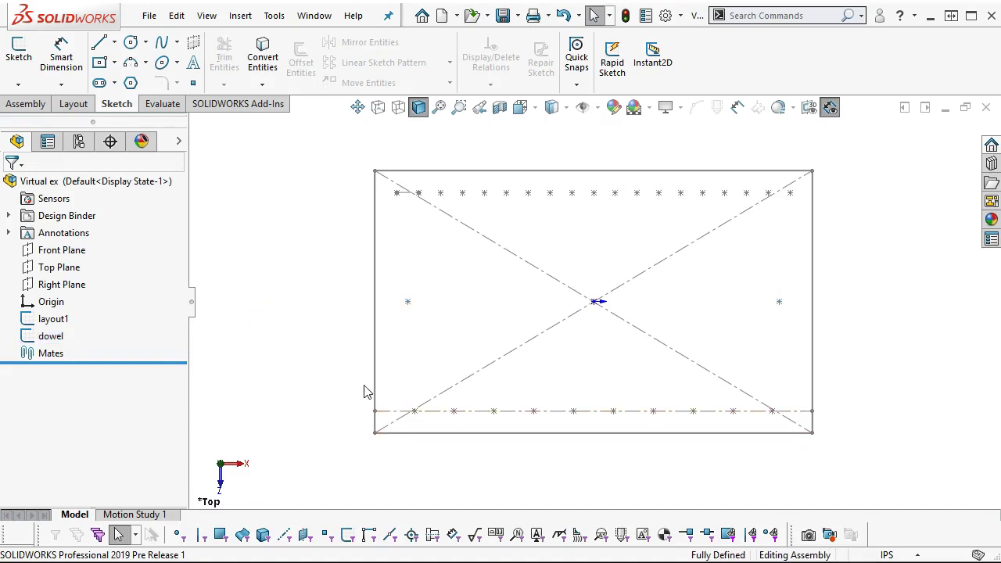
Show the assembly in isometric view and insert a new virtual part from the Part In-Frac template without picking a placement face
click(350, 420)
key(ctrl+7)
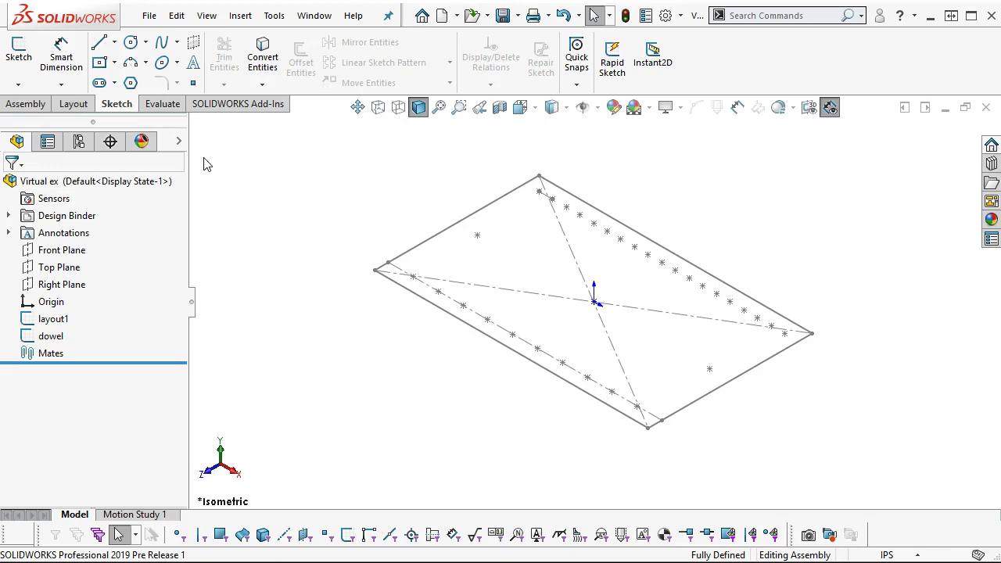
click(26, 103)
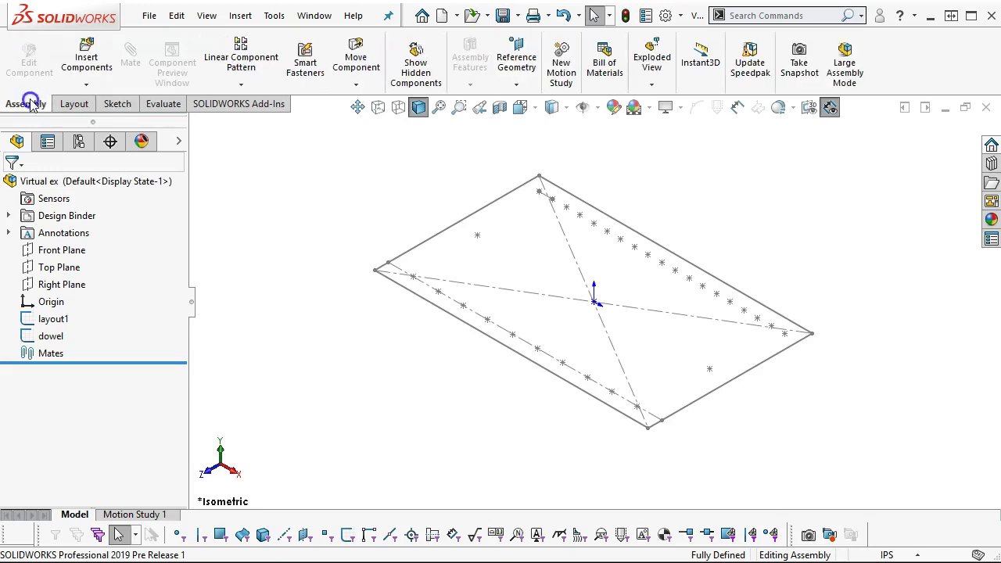
click(85, 85)
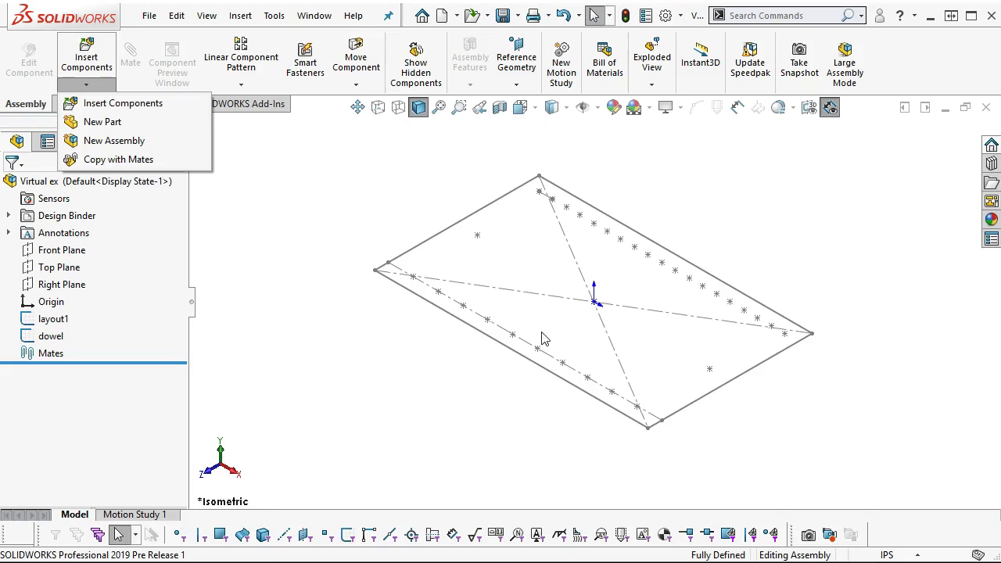
click(125, 124)
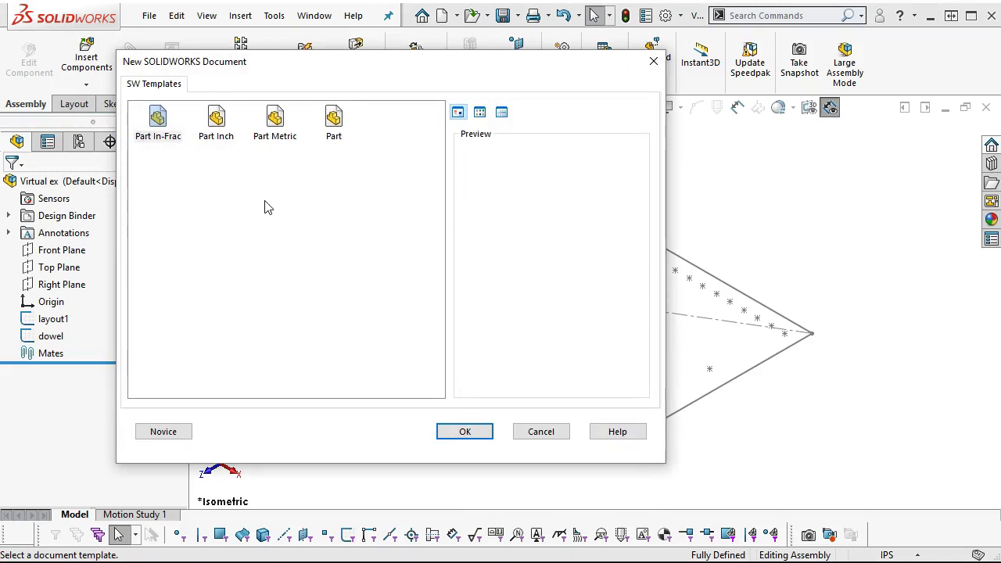
double_click(159, 127)
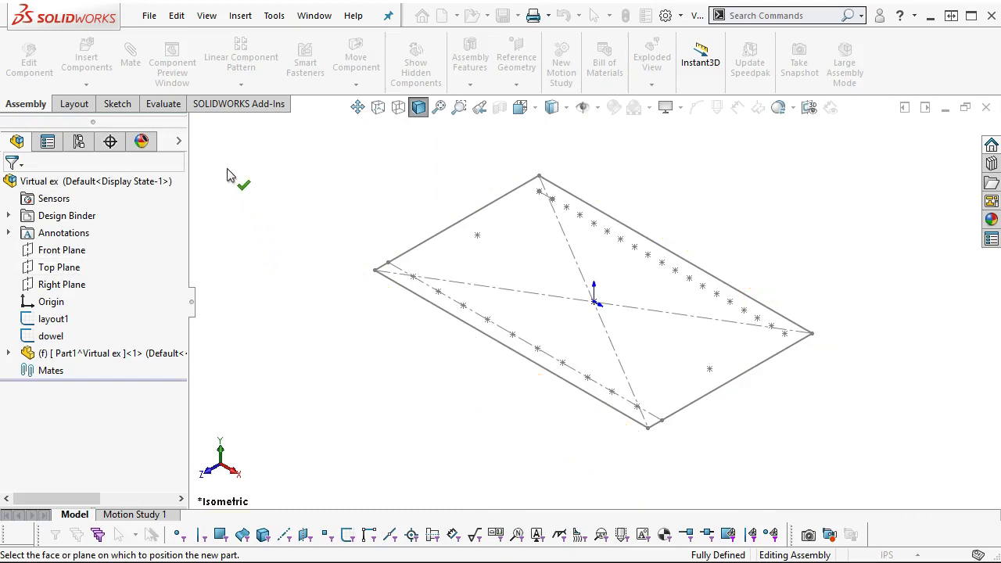
key(Escape)
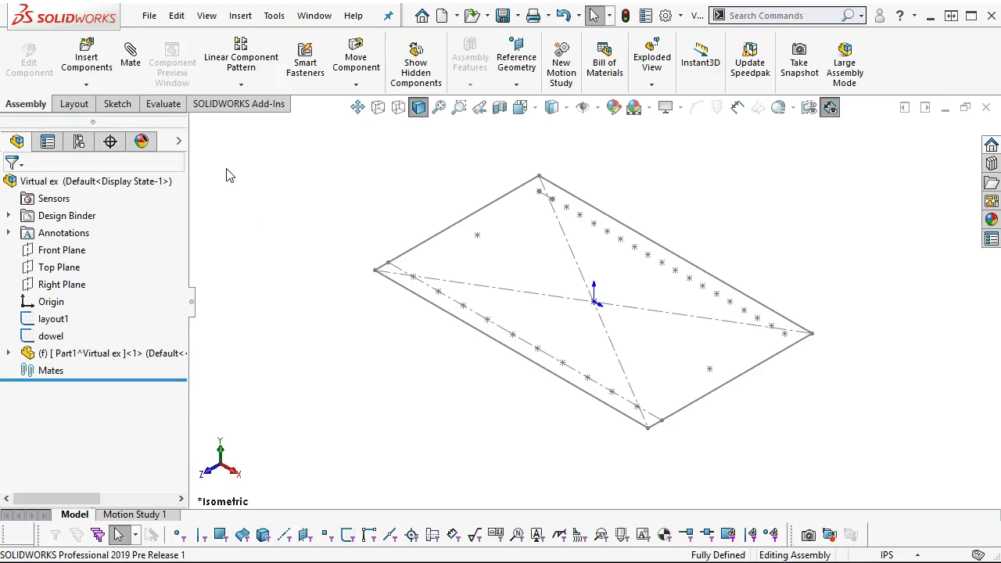
Rename the new virtual part as bottom
click(74, 353)
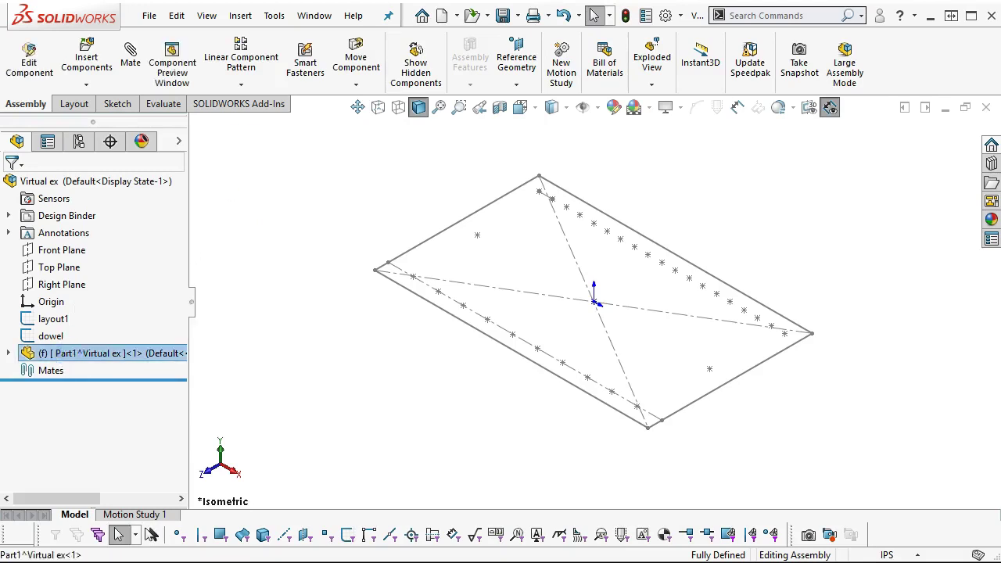
click(78, 354)
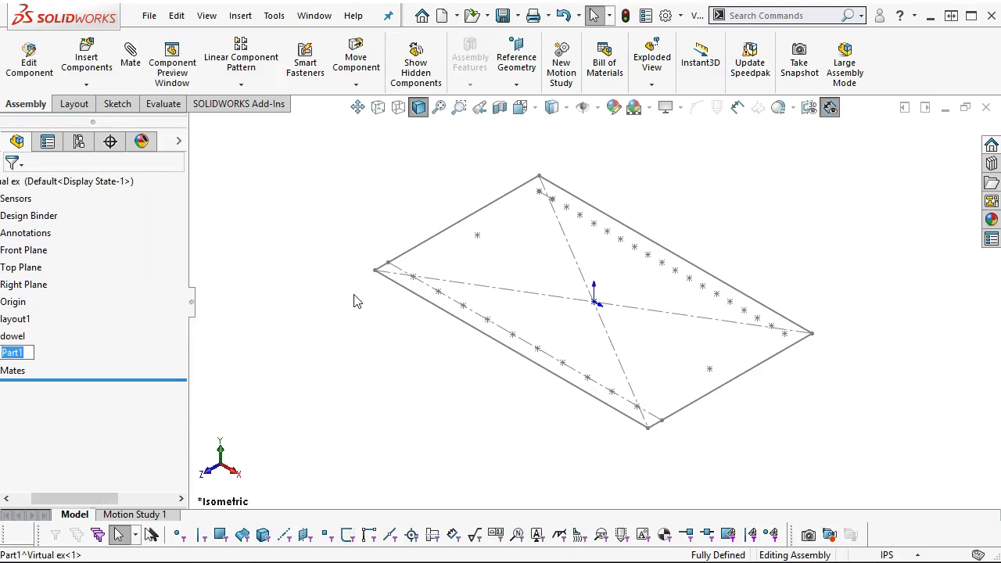
text(bottom)
key(Return)
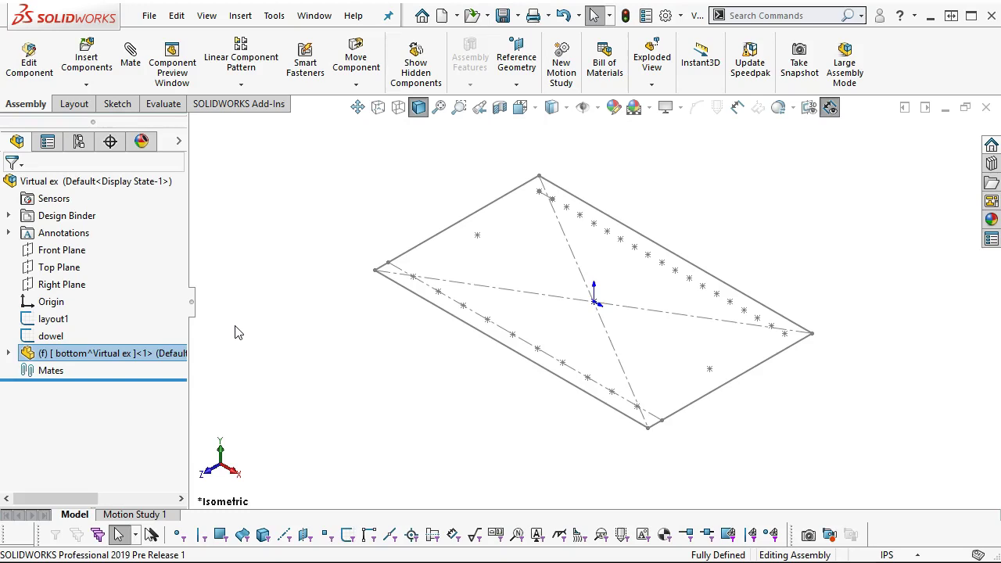
Edit the bottom part within the assembly and start a sketch on its Top plane
click(9, 353)
right_click(72, 327)
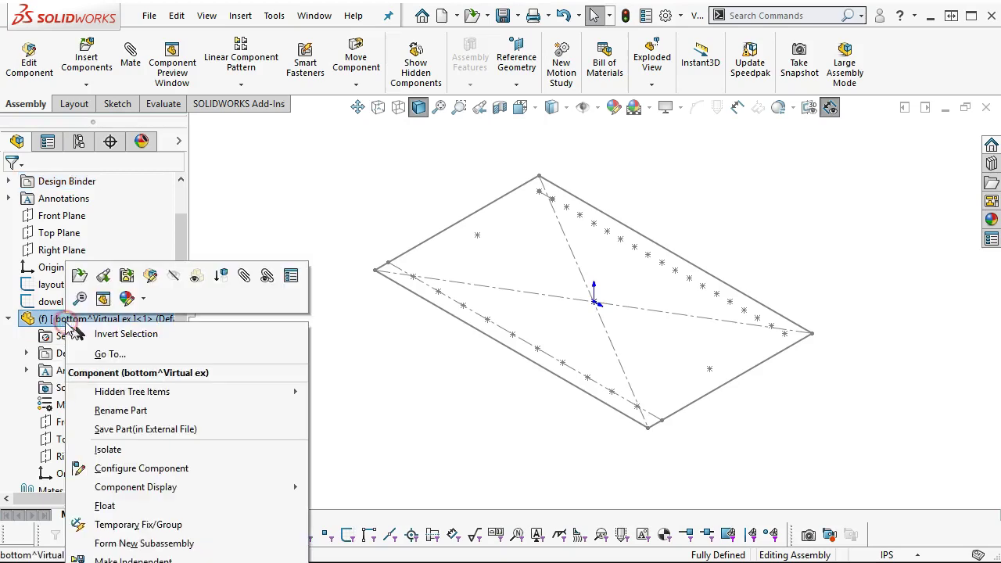
click(88, 214)
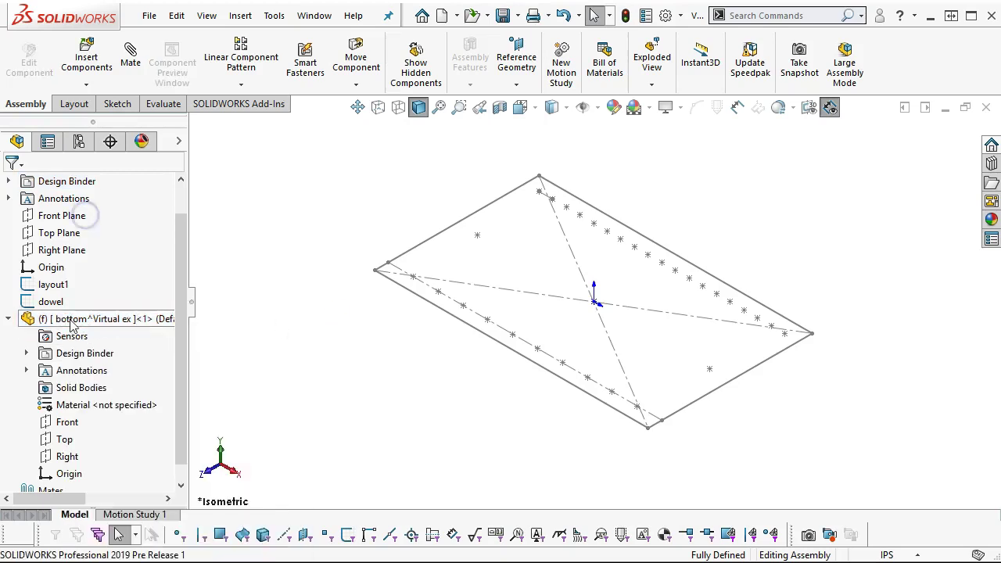
right_click(113, 324)
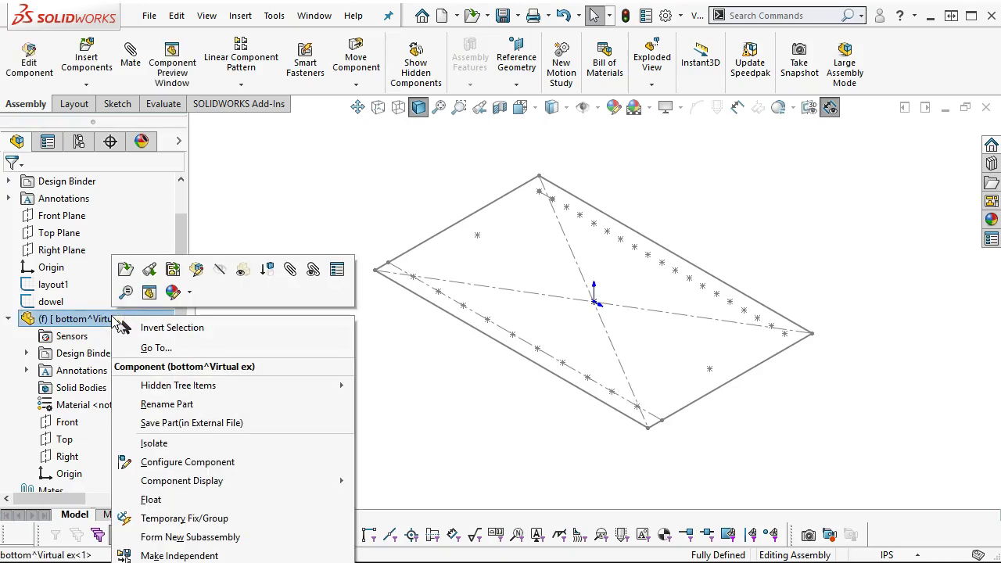
click(191, 269)
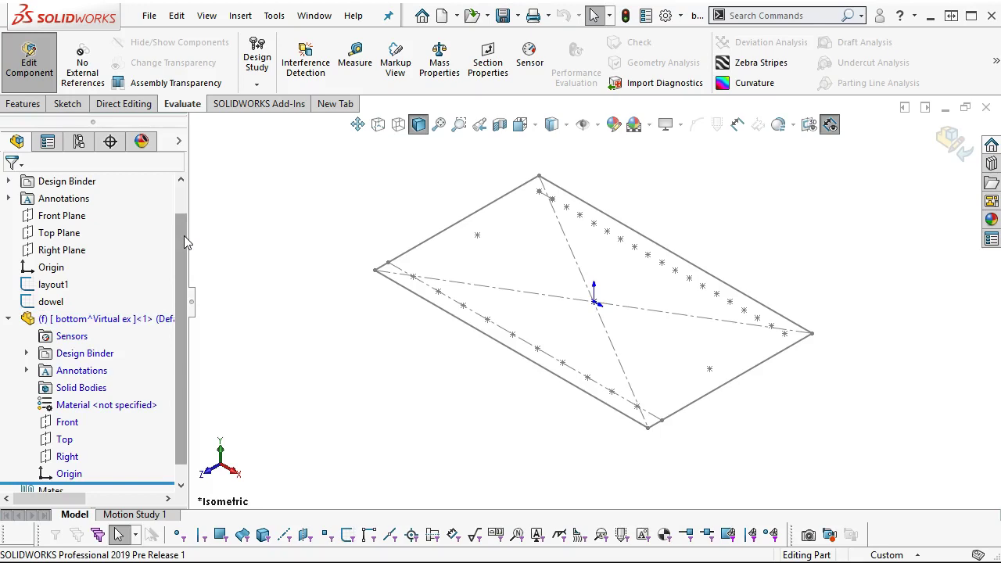
scroll(183, 261, down, 1)
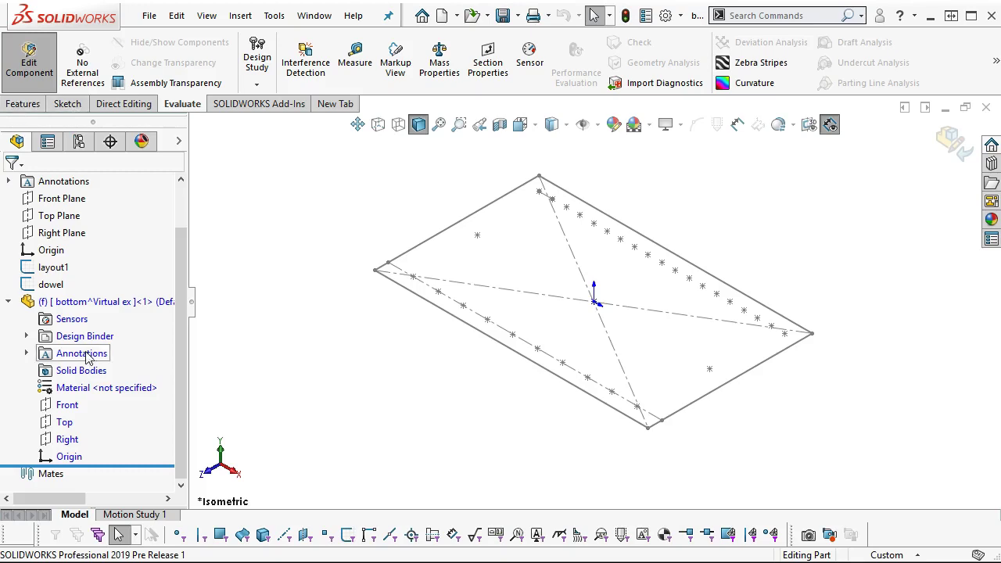
click(64, 422)
click(83, 401)
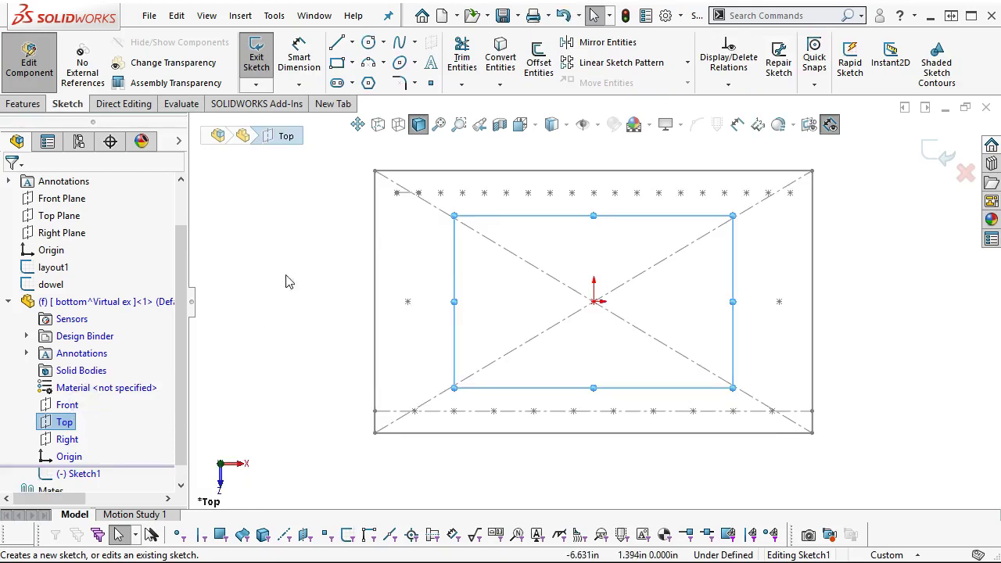
click(337, 62)
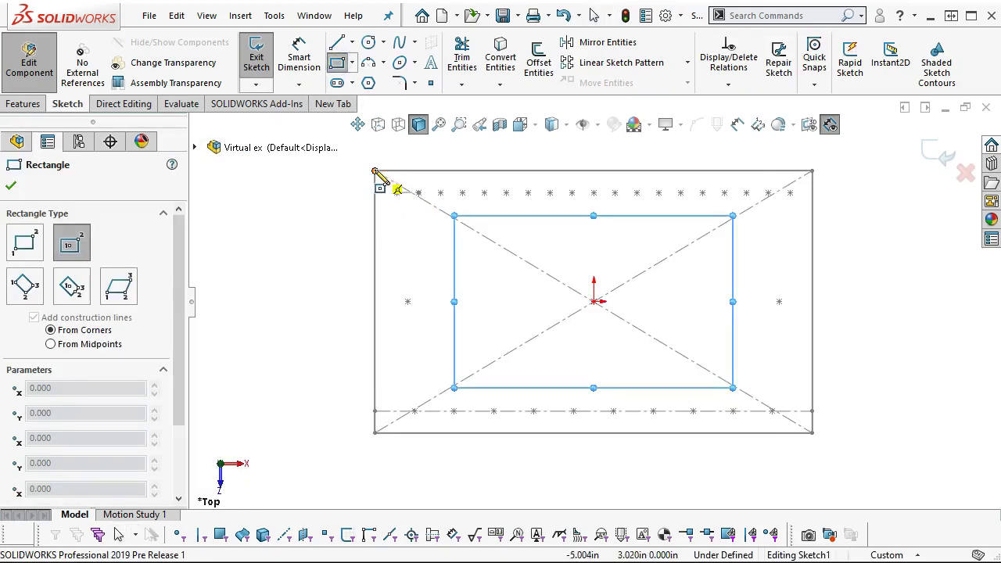
click(374, 170)
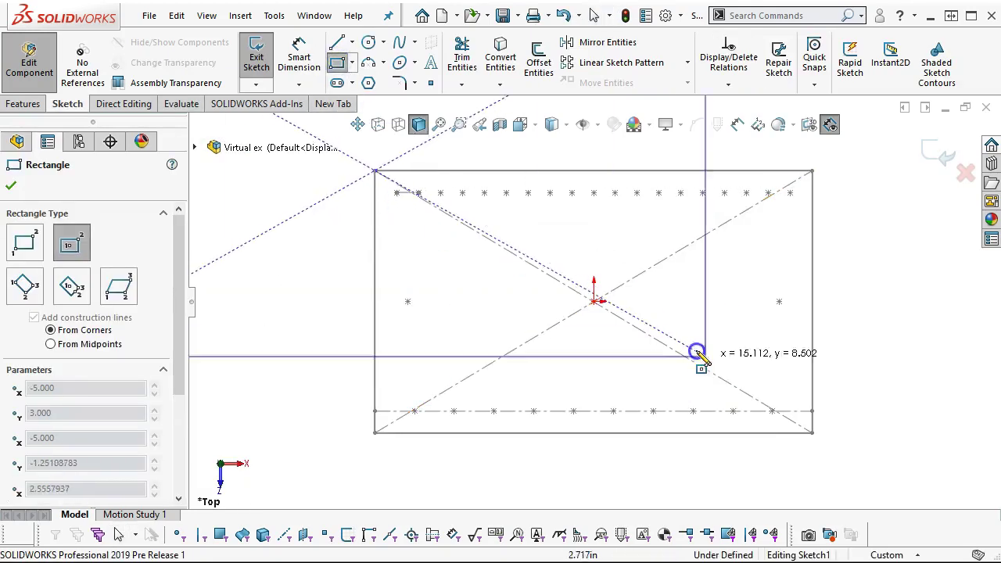
click(736, 371)
key(Escape)
Draw a corner rectangle over the layout outline, from its upper-left corner to its lower-right corner
click(352, 63)
click(339, 62)
click(352, 63)
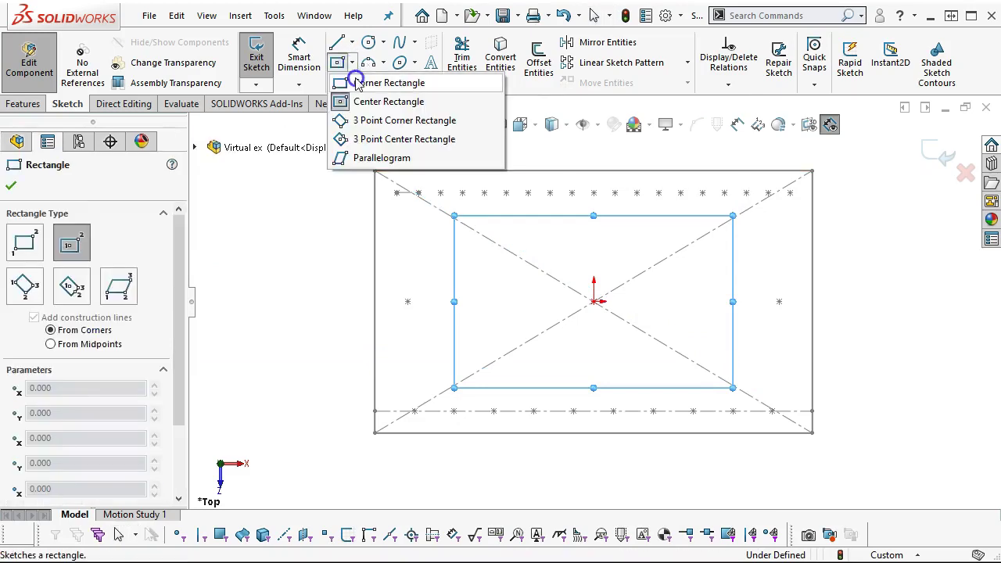
click(351, 82)
click(375, 171)
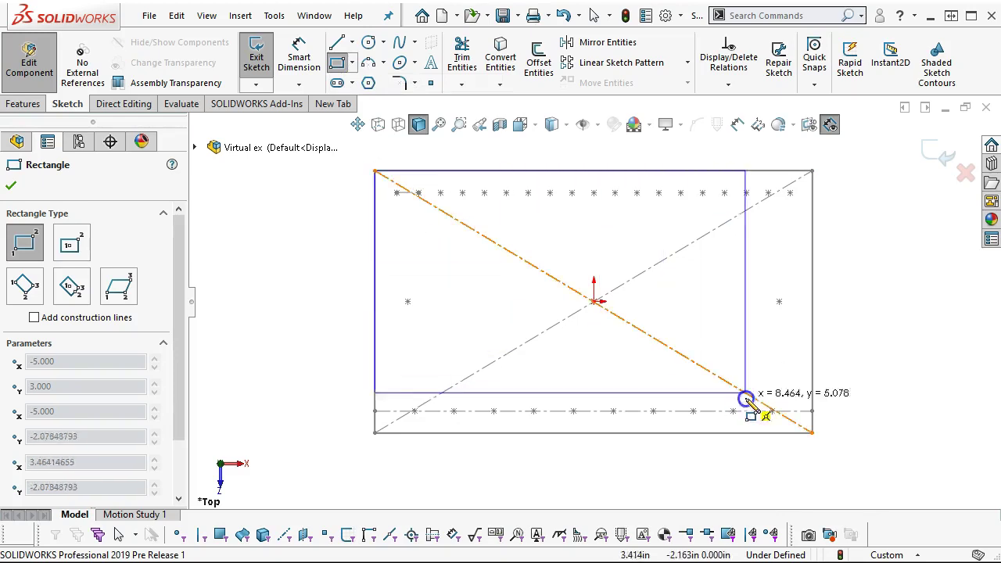
click(811, 432)
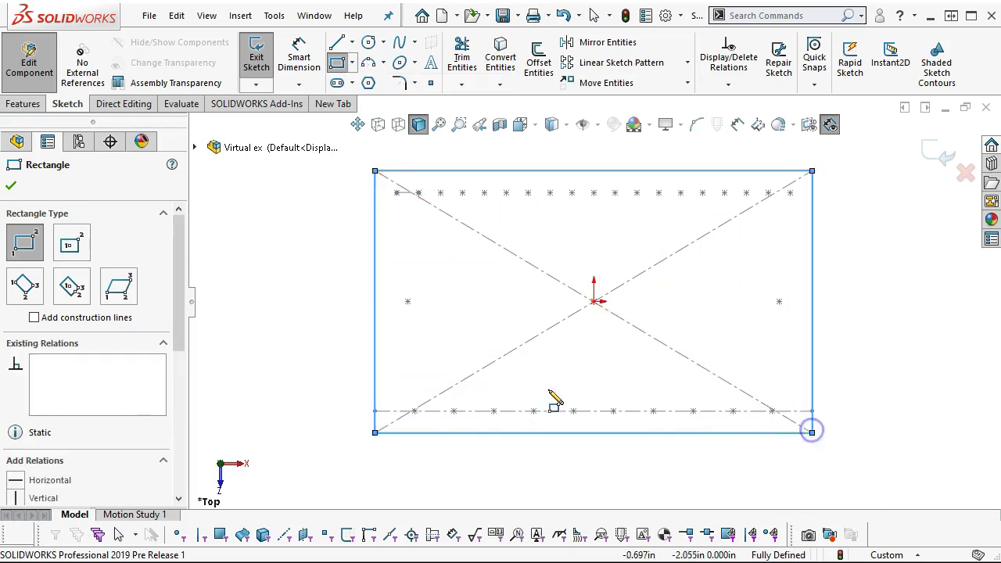
Extrude the rectangle 1 in as a blind boss downward from the sketch plane
click(31, 106)
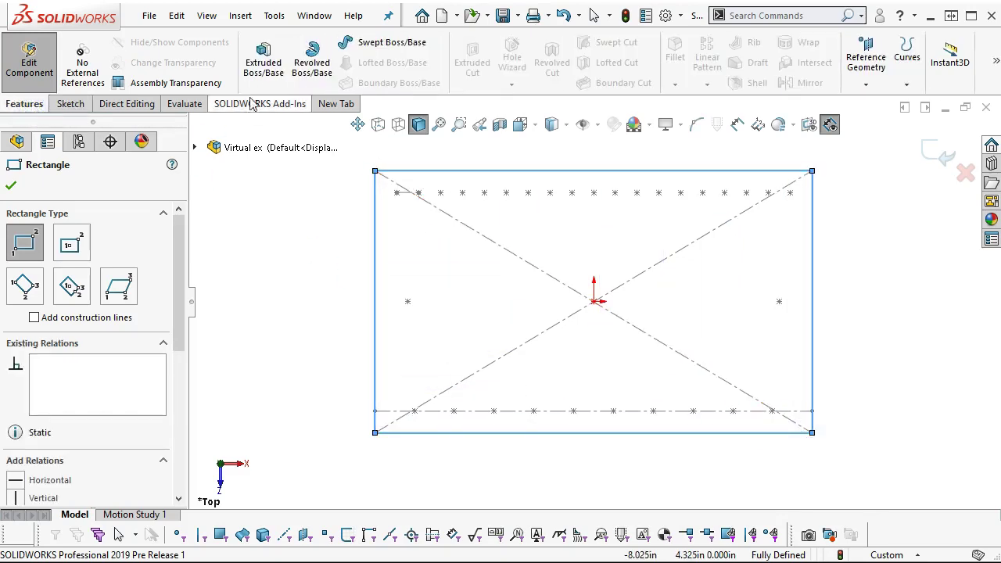
click(262, 62)
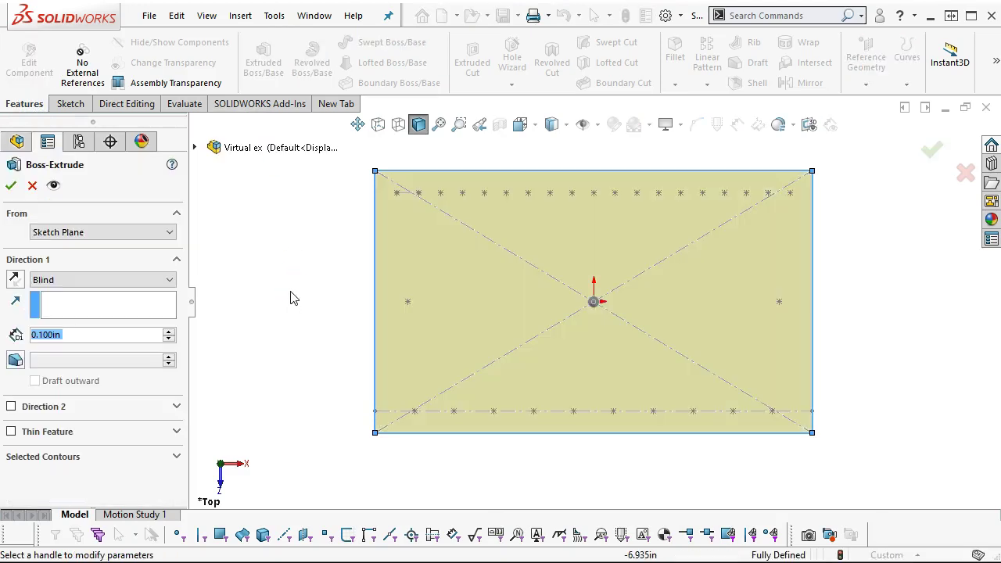
click(302, 338)
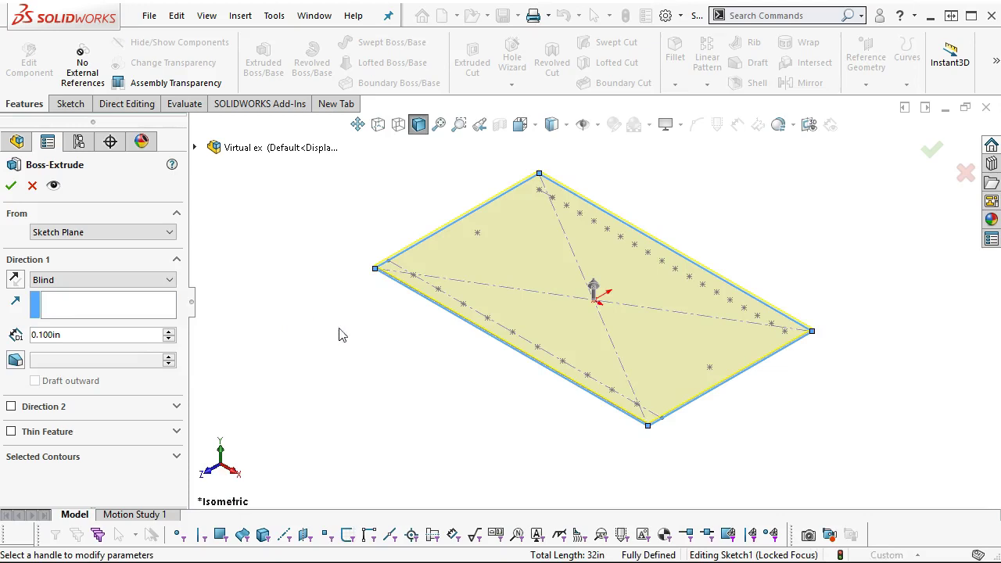
drag(594, 289, 583, 384)
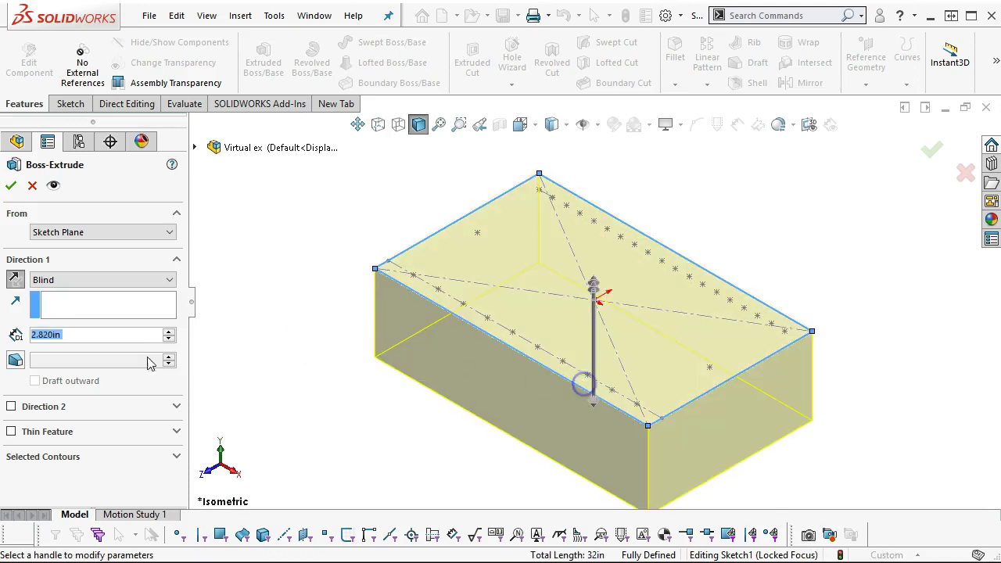
text(1)
key(Return)
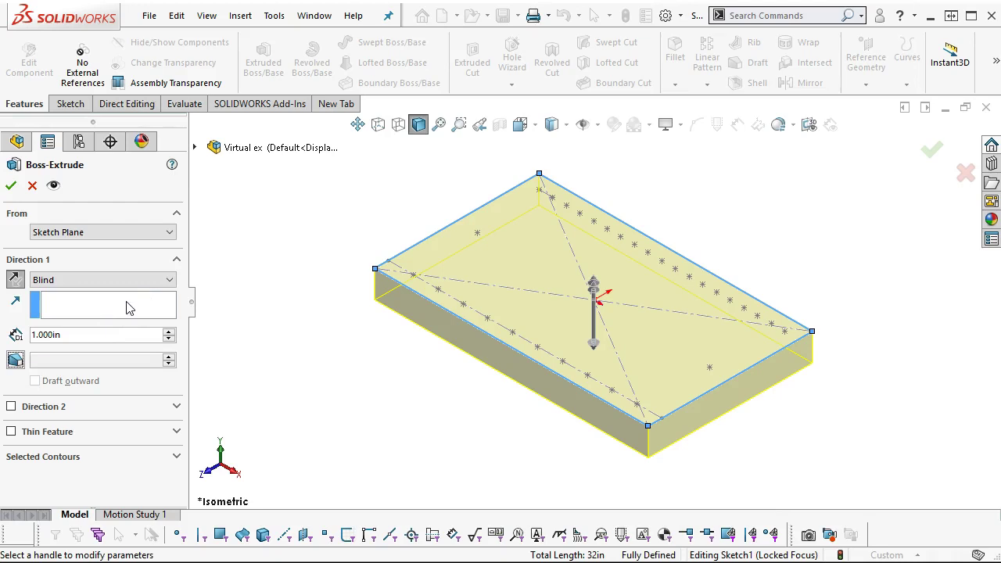
click(11, 186)
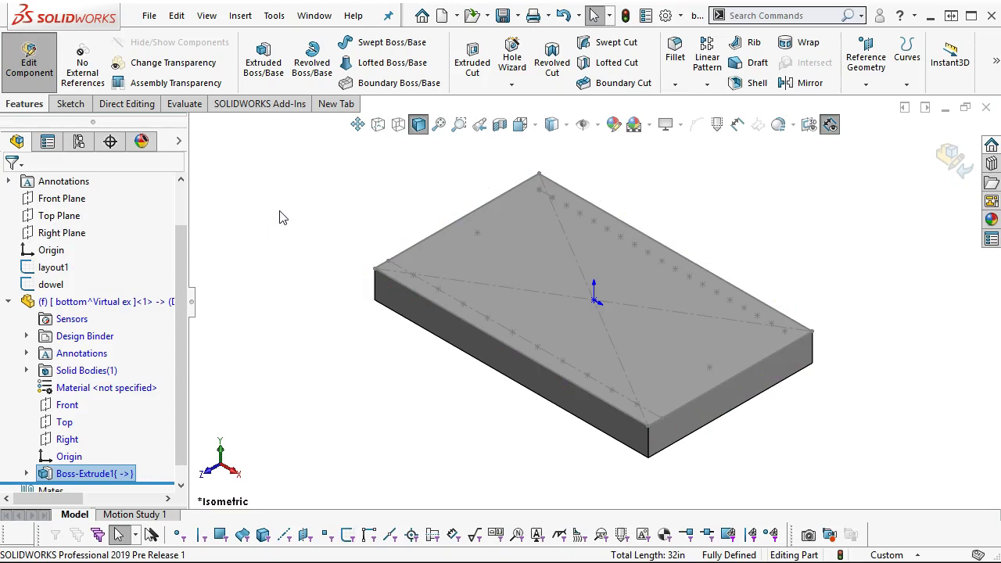
Start a Hole Wizard straight tapped hole on the plate's top face with size 1/4-20
click(548, 228)
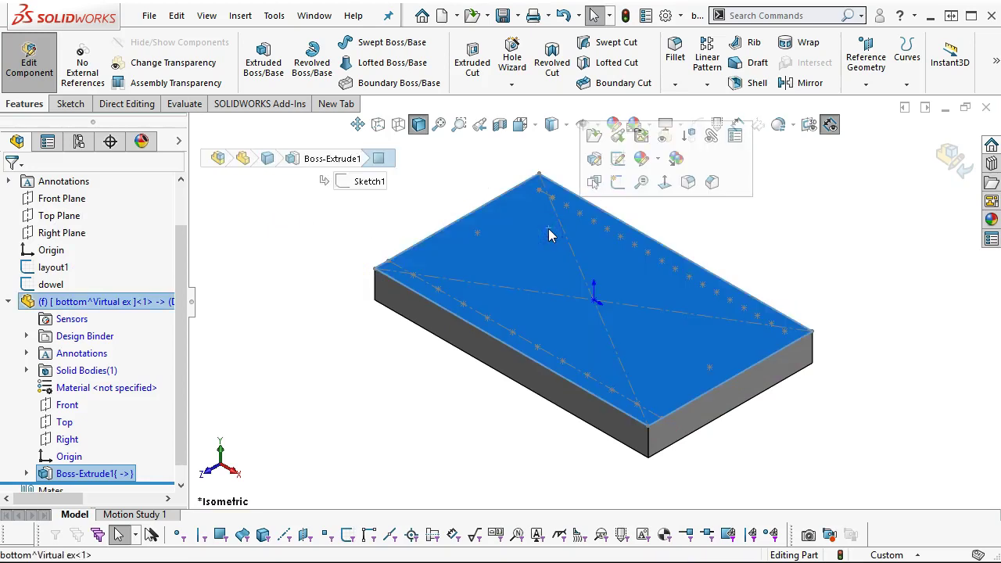
click(596, 326)
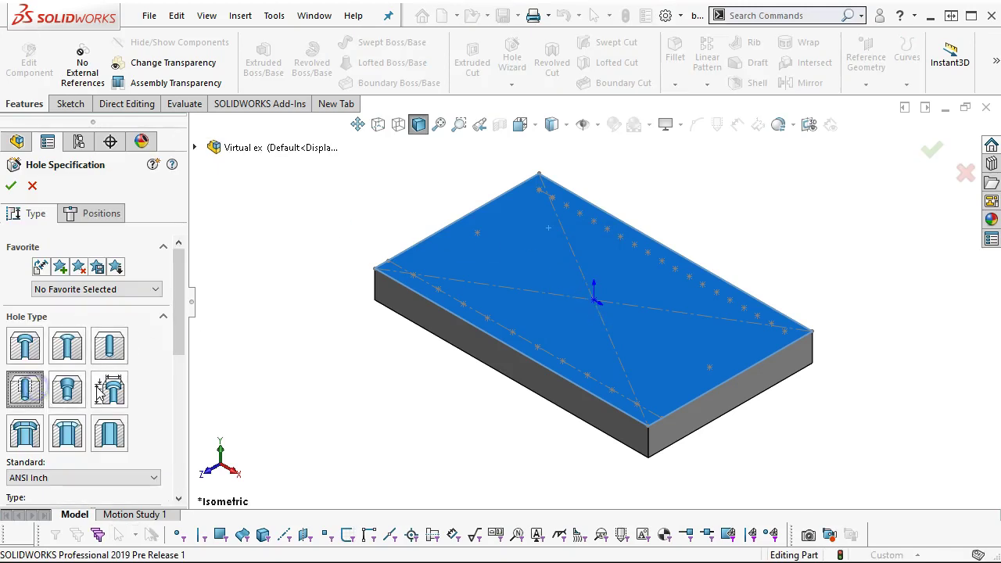
drag(179, 313, 180, 418)
click(83, 332)
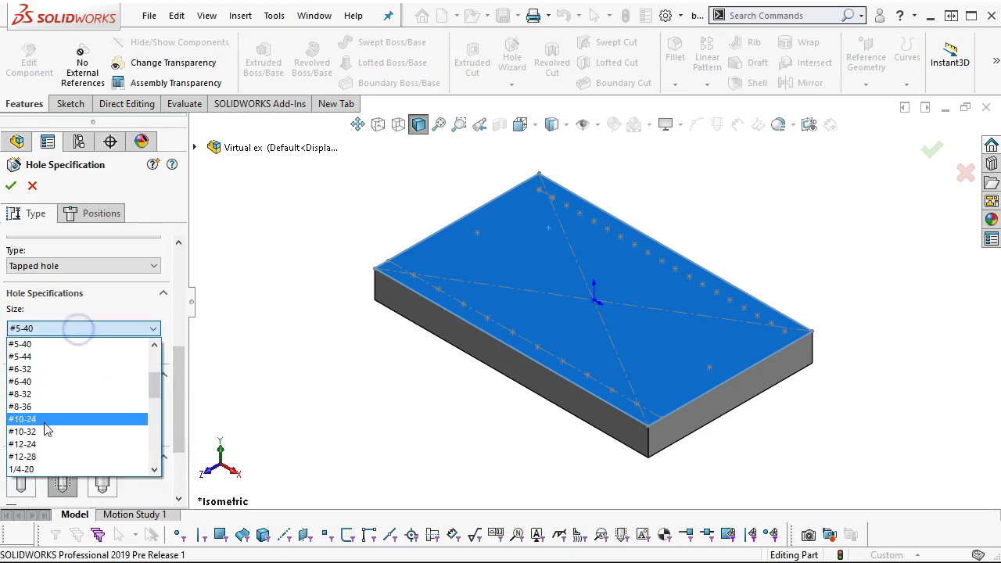
click(41, 468)
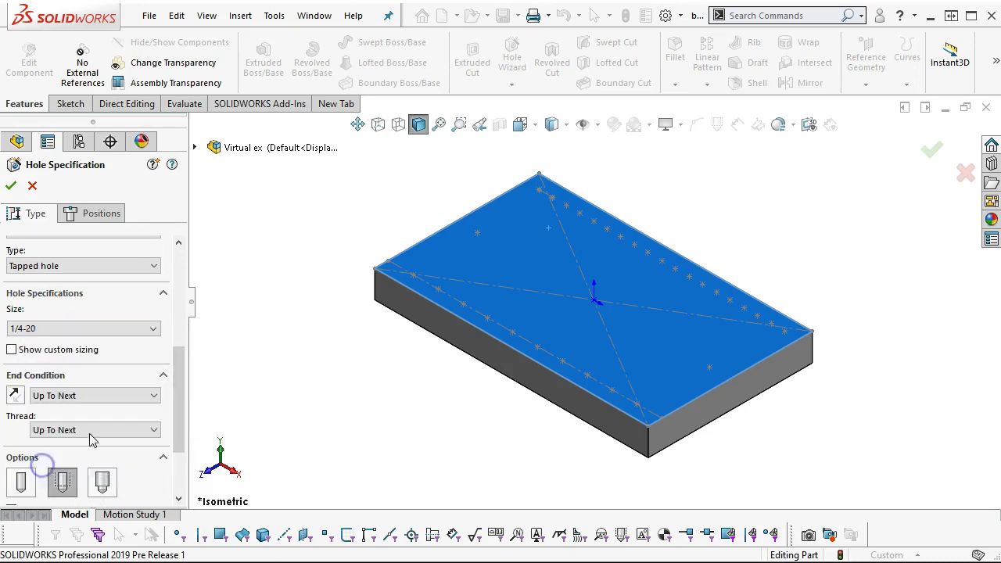
Position the tapped hole on the first layout point of the 19-point row and show the part in isometric view
click(102, 213)
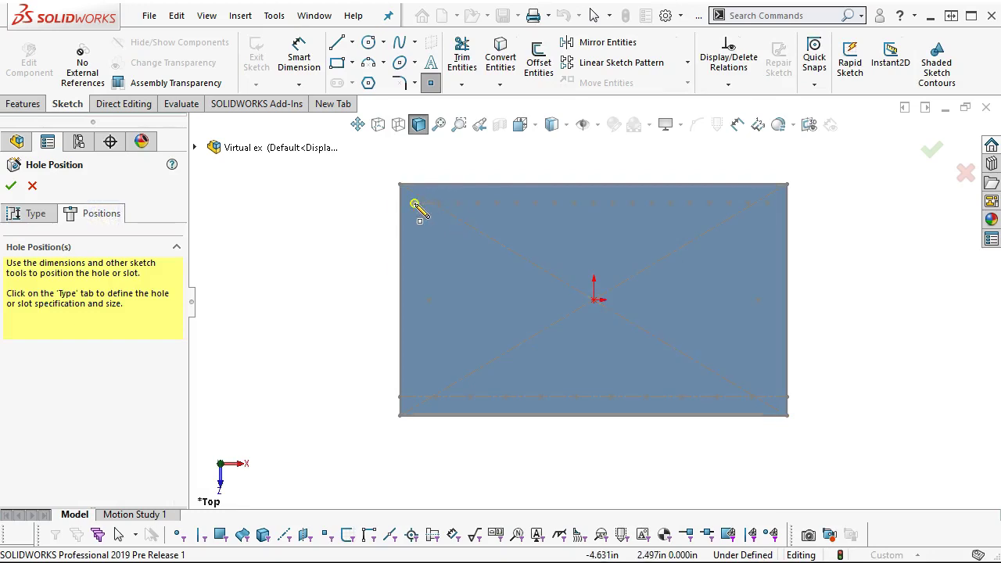
click(419, 202)
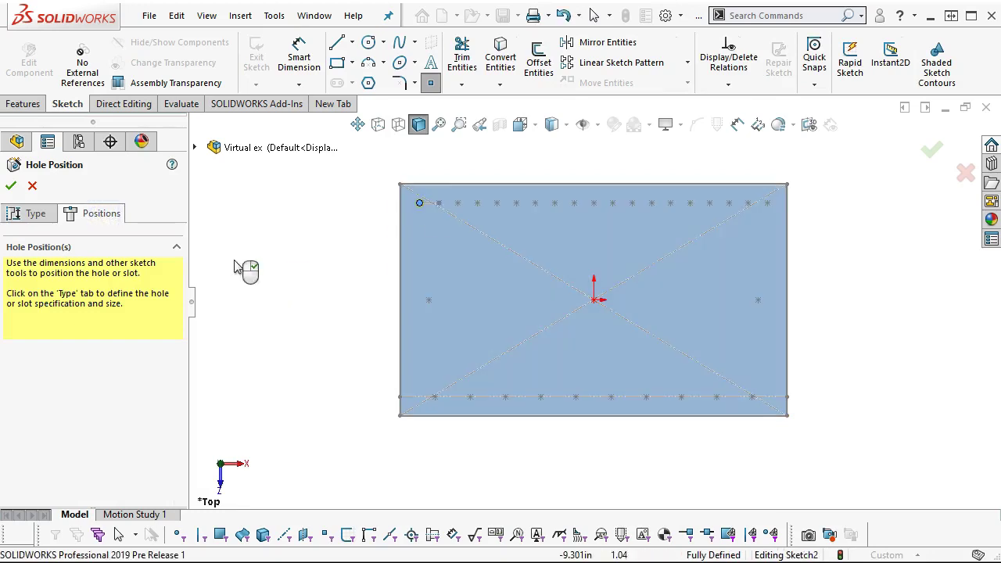
click(11, 185)
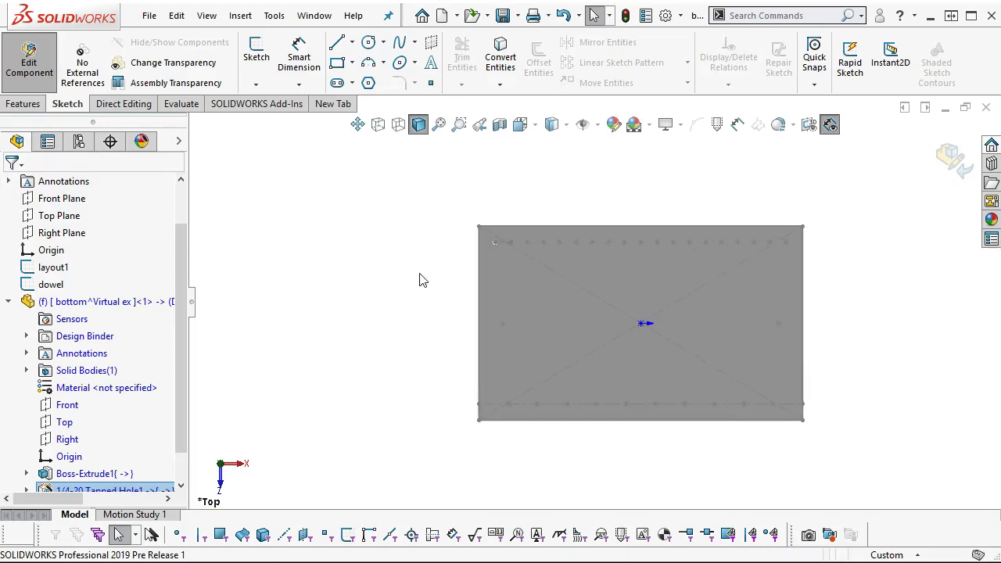
key(ctrl+7)
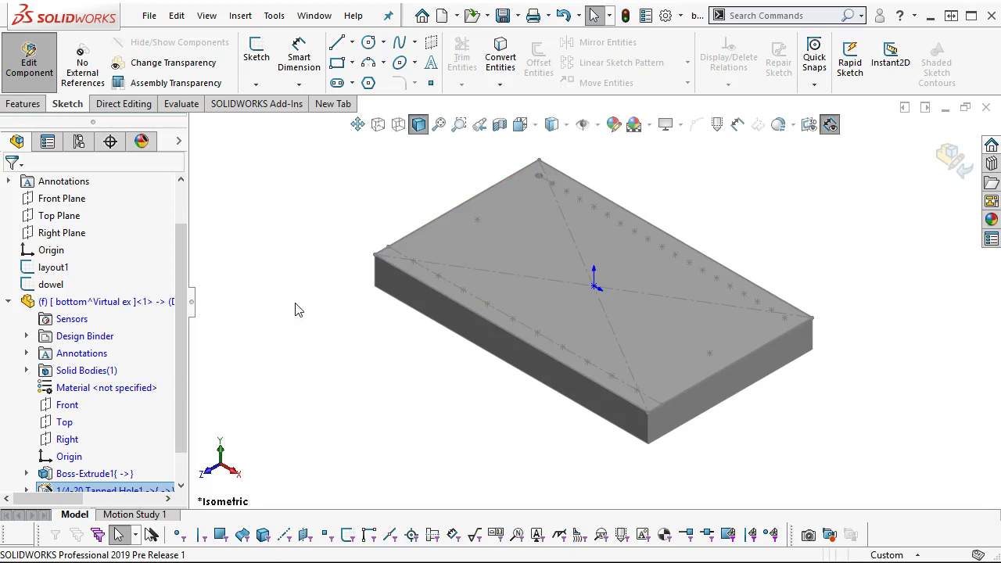
Create a sketch driven pattern of the 1/4-20 tapped hole using the layout1 sketch points
scroll(184, 422, down, 1)
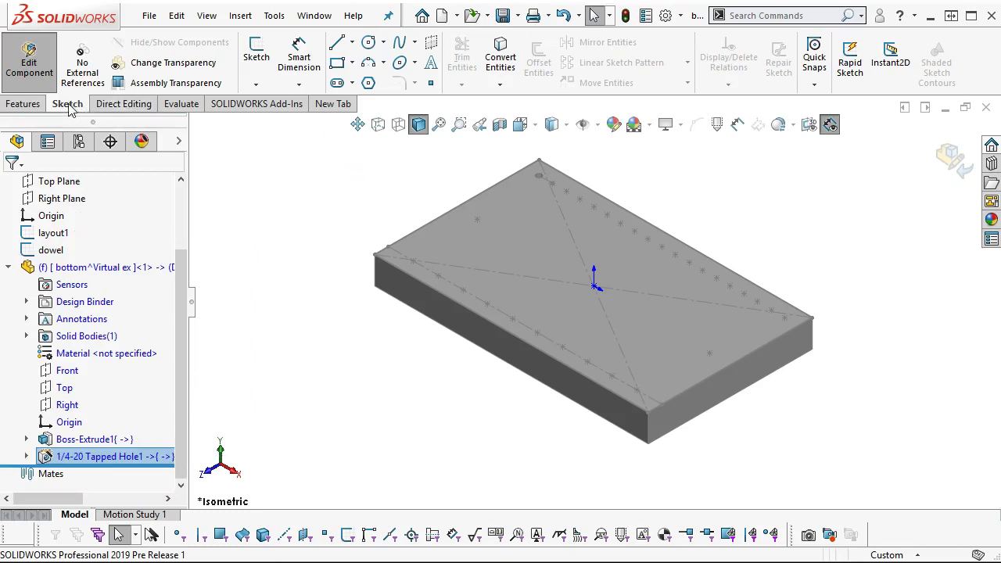
click(31, 104)
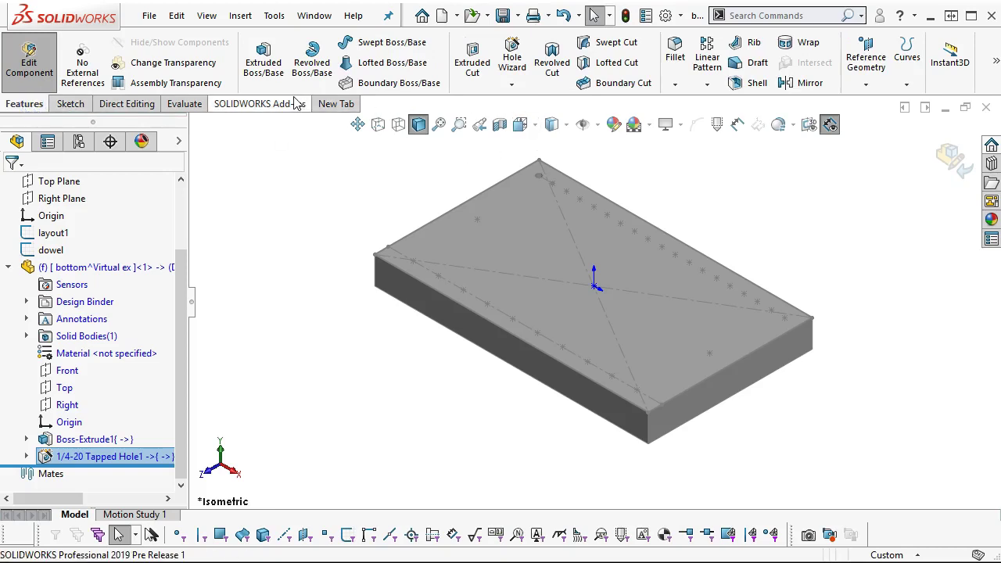
click(708, 86)
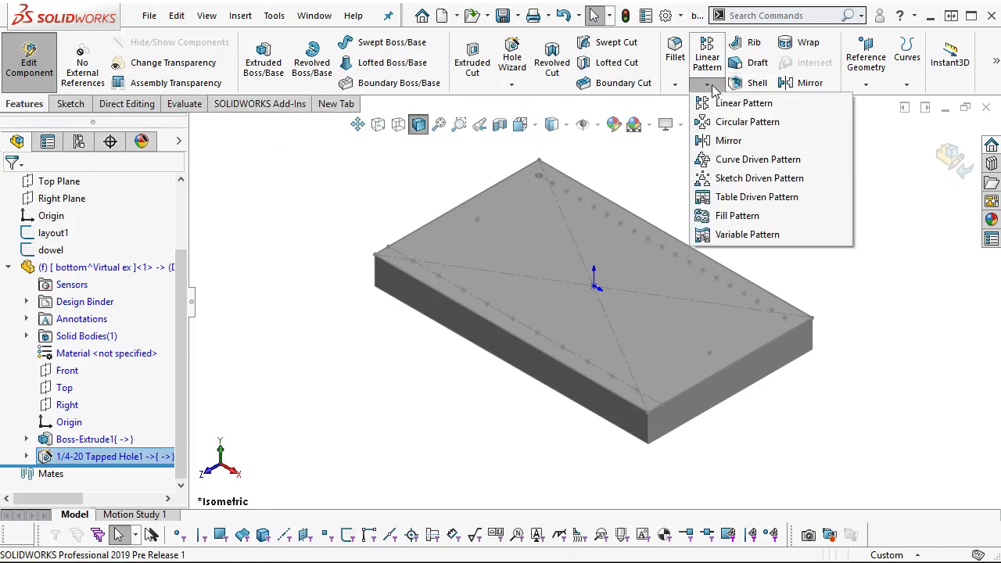
click(724, 179)
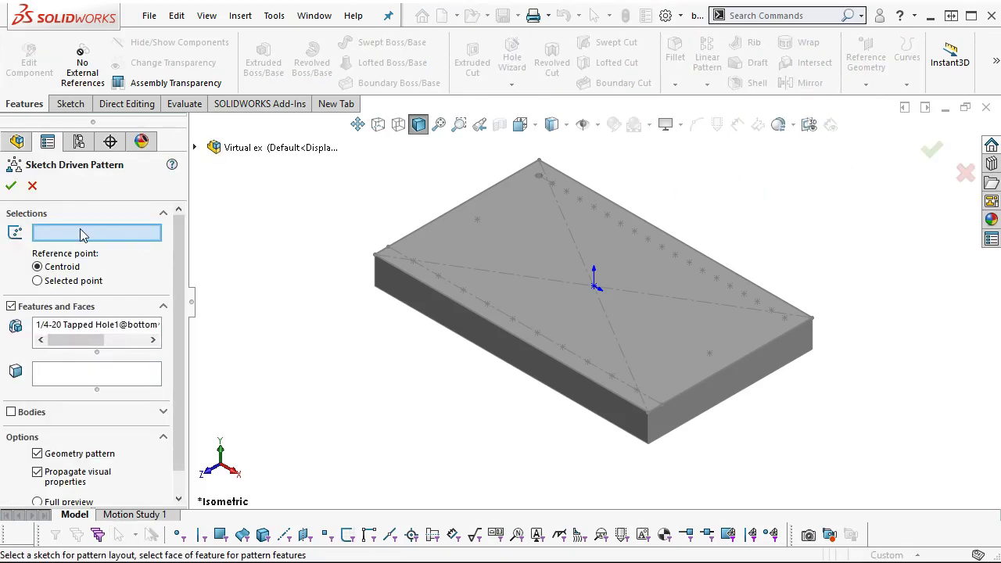
click(567, 195)
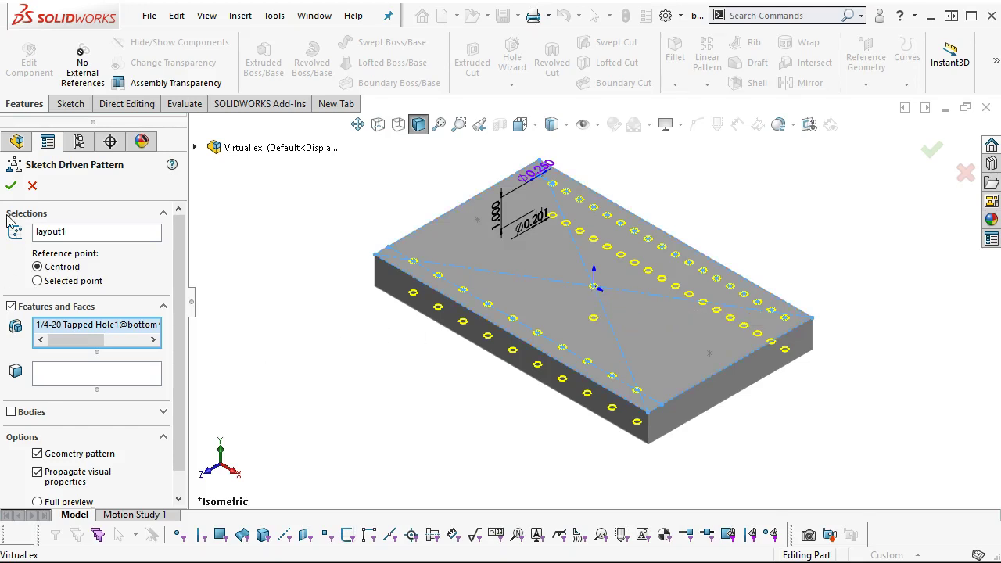
click(11, 185)
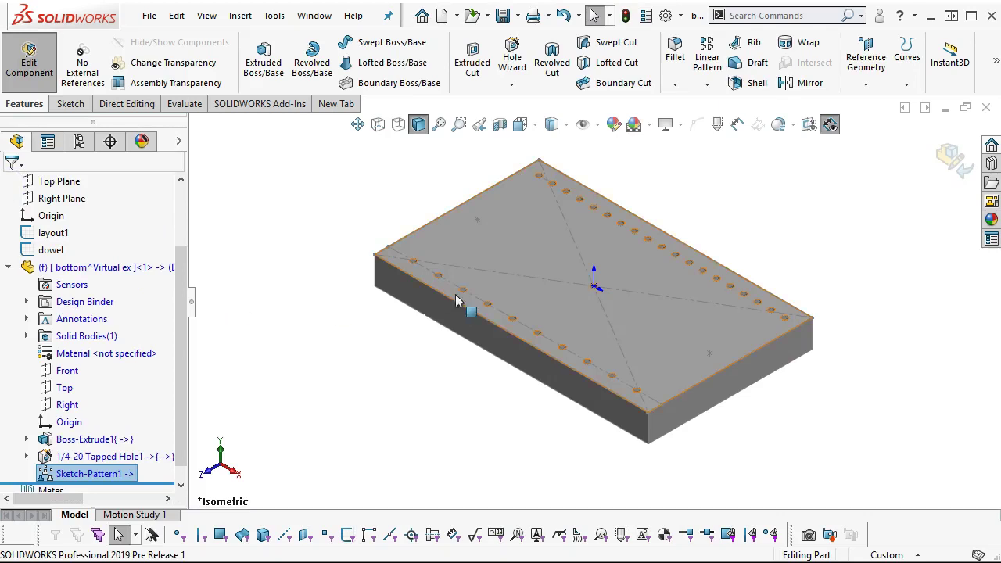
Finish editing the bottom part and open the assembly's layout1 sketch for editing
scroll(569, 313, down, 3)
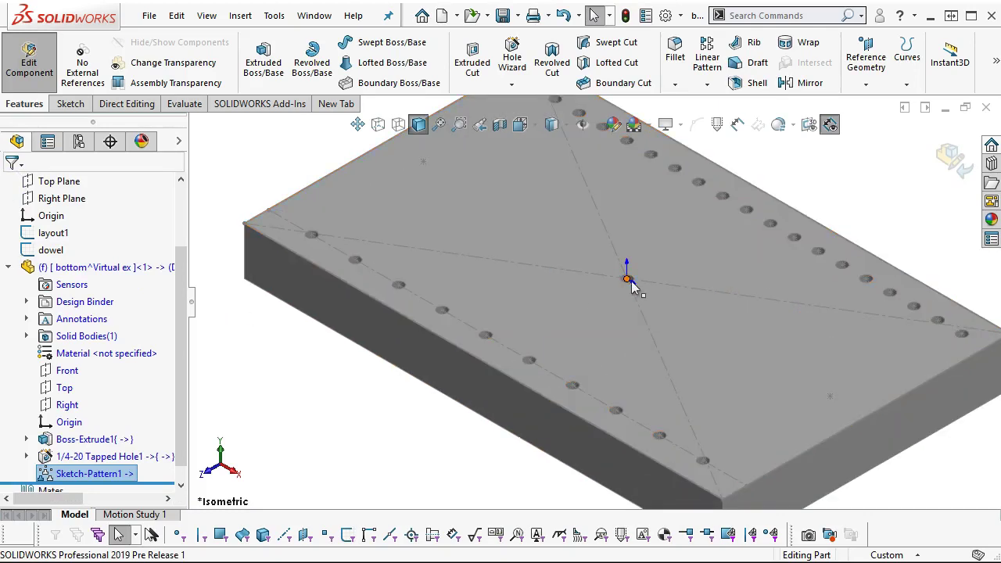
scroll(630, 286, up, 4)
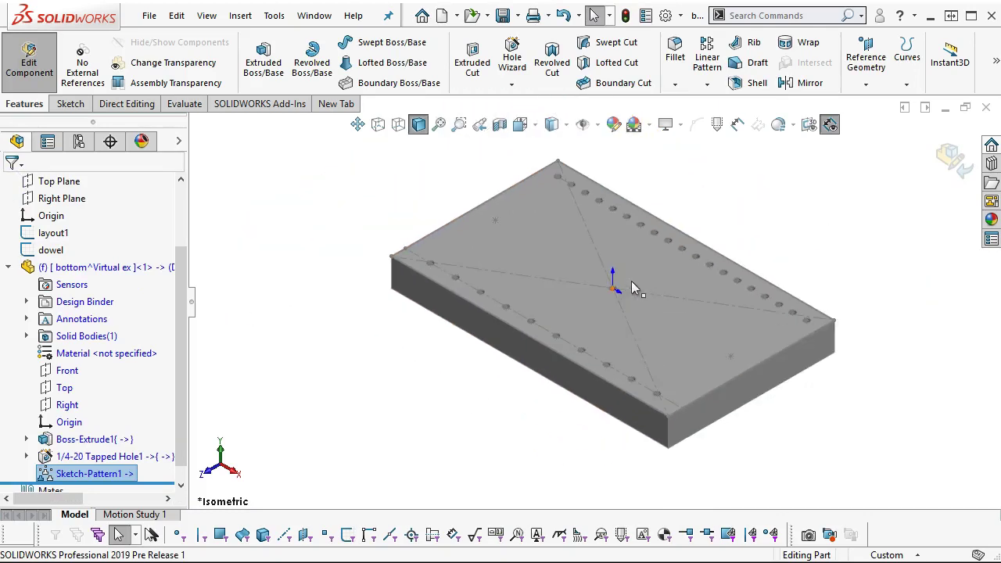
click(300, 292)
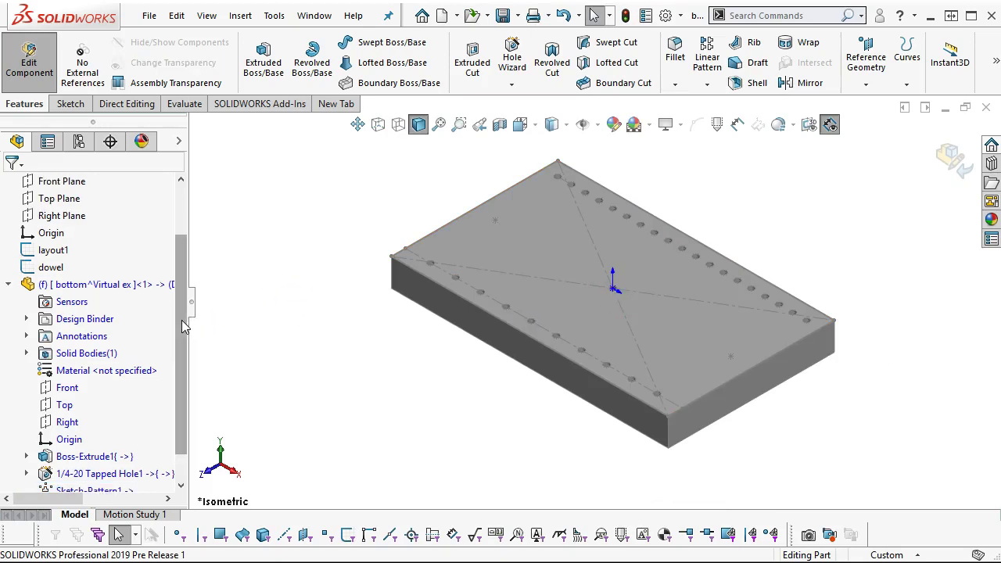
scroll(183, 337, down, 1)
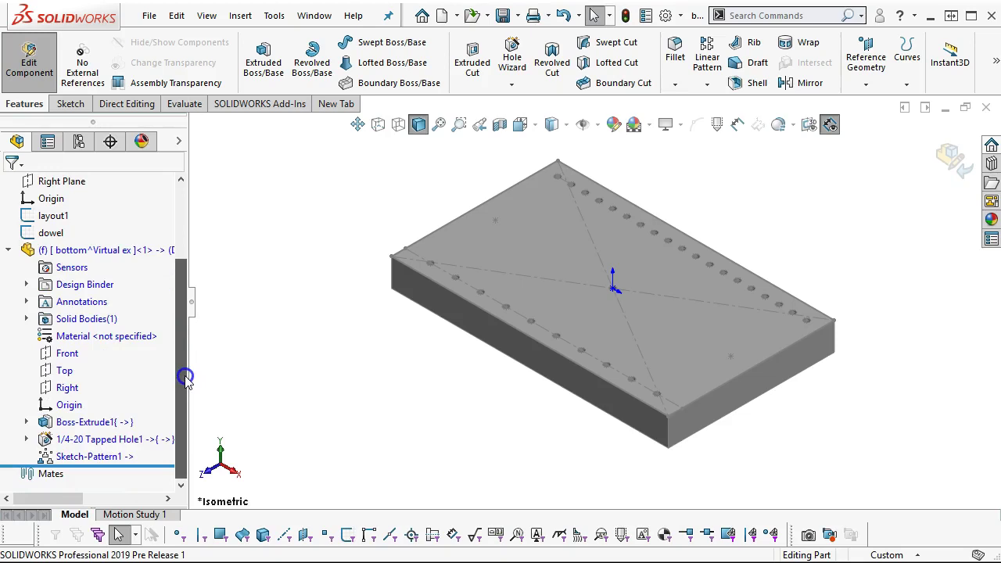
click(947, 156)
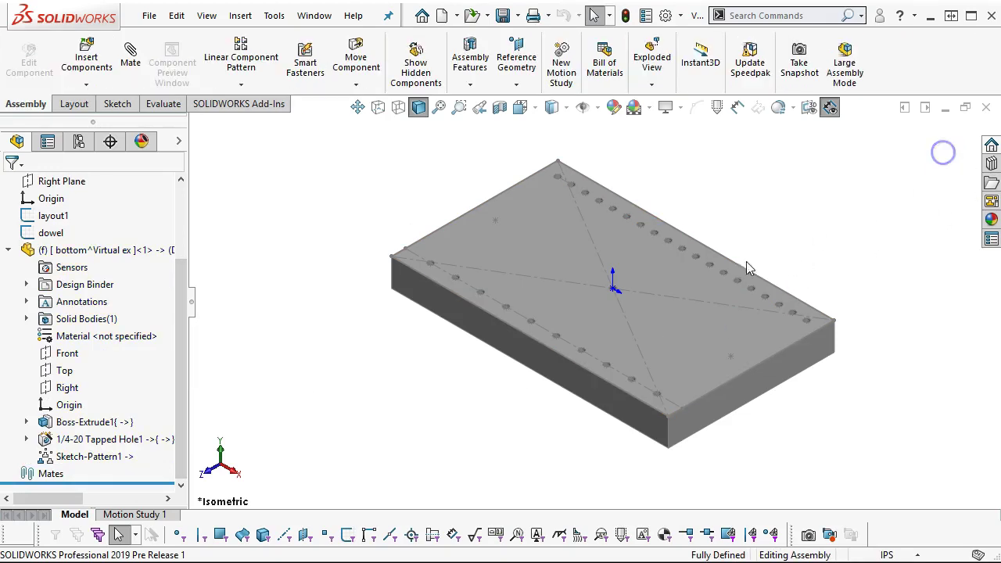
click(54, 217)
right_click(56, 223)
click(69, 174)
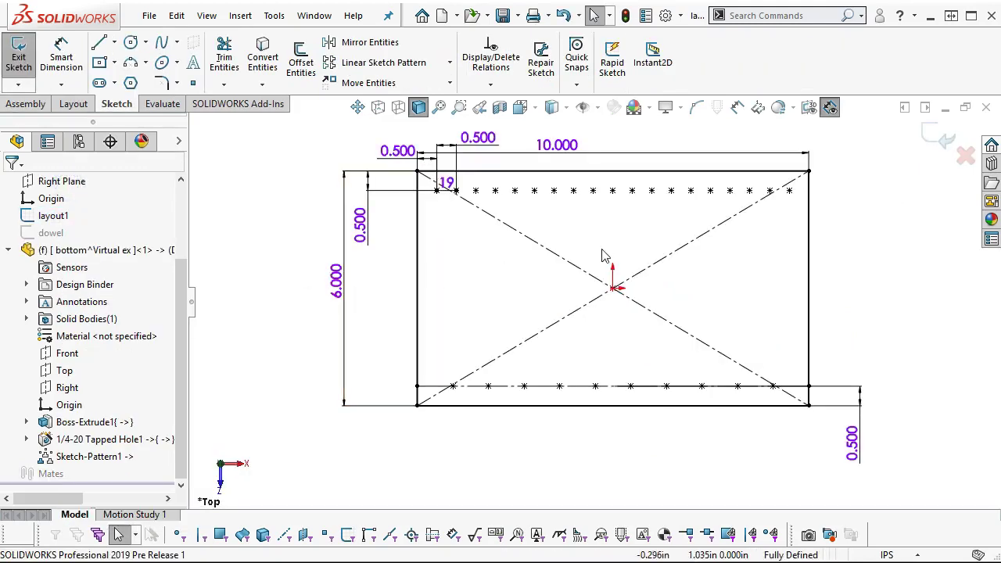
Delete the layout rectangle's centre point at the origin
click(624, 305)
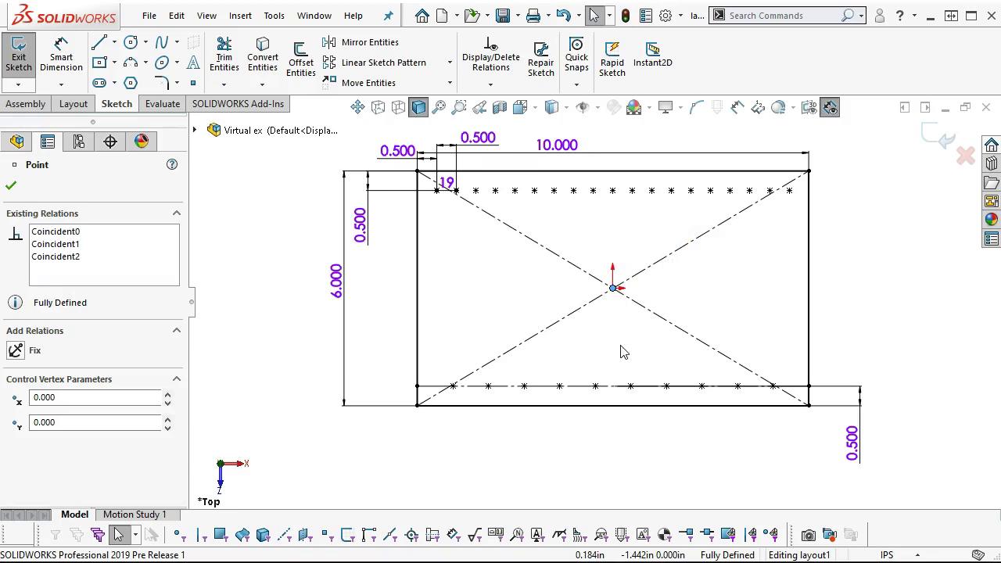
key(Delete)
click(418, 443)
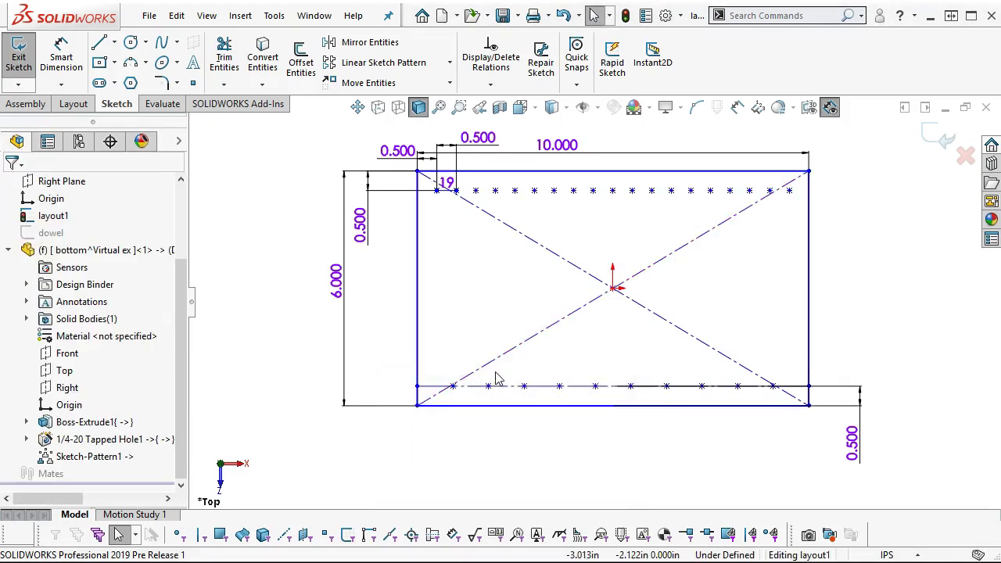
Add a Midpoint relation between the origin and the rectangle's diagonal construction line running from lower left to upper right
click(601, 302)
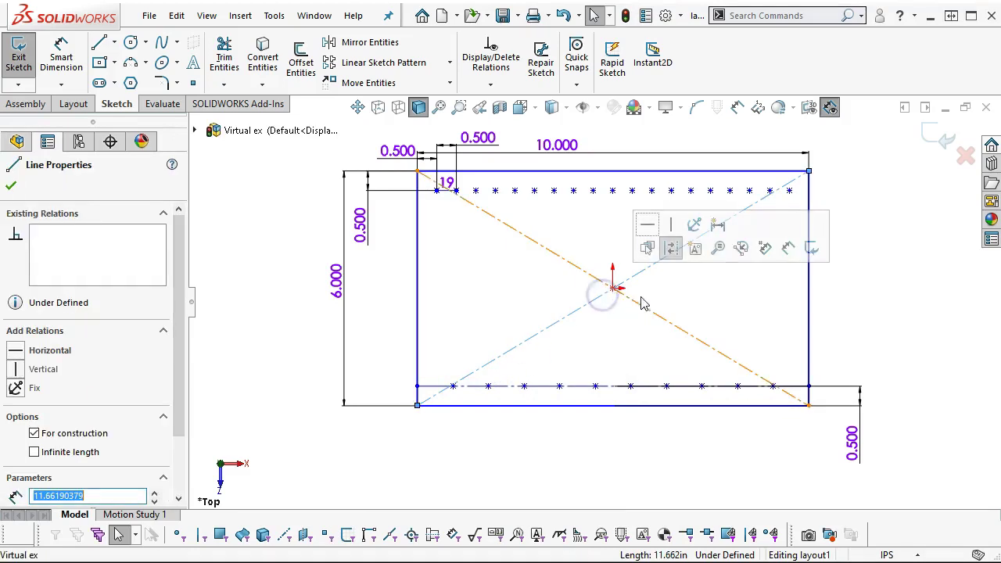
ctrl+click(613, 288)
click(659, 220)
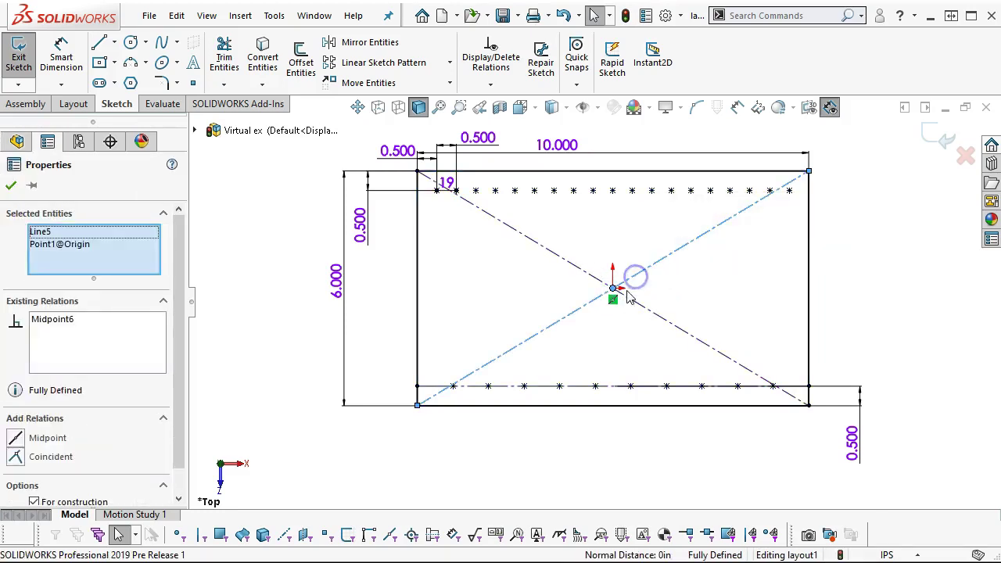
click(609, 291)
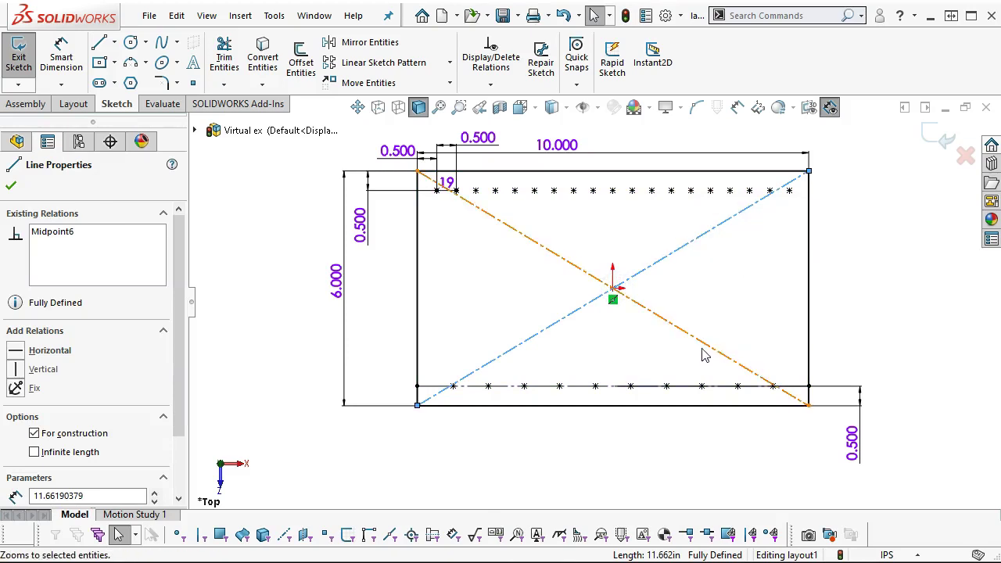
click(675, 311)
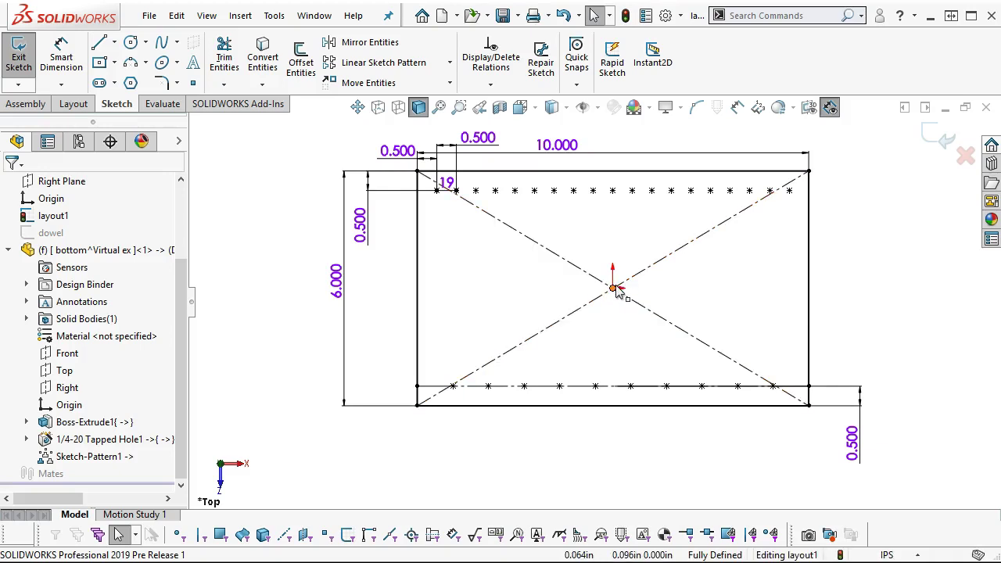
Finish editing the layout1 sketch and return to the assembly in an isometric view
click(934, 139)
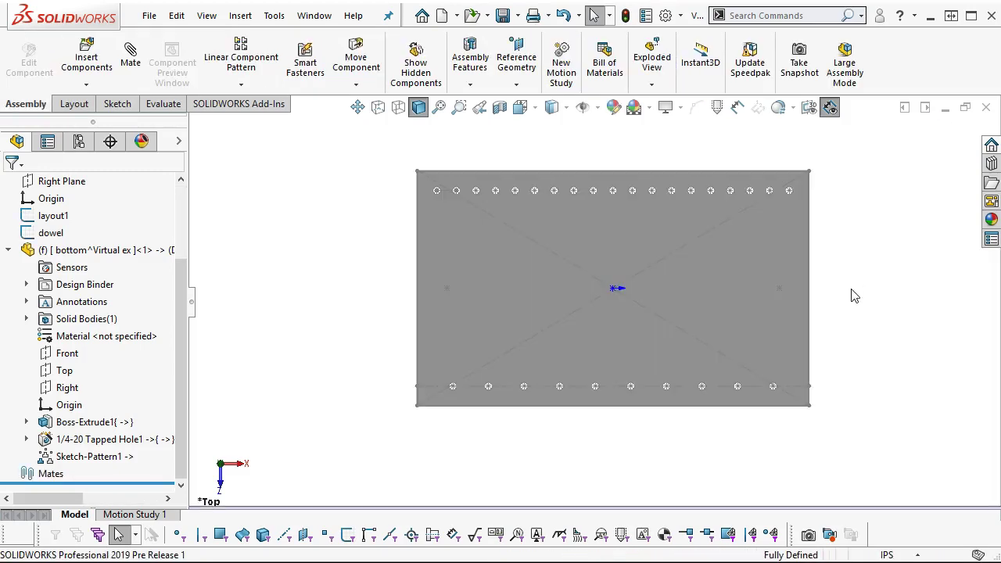
key(z)
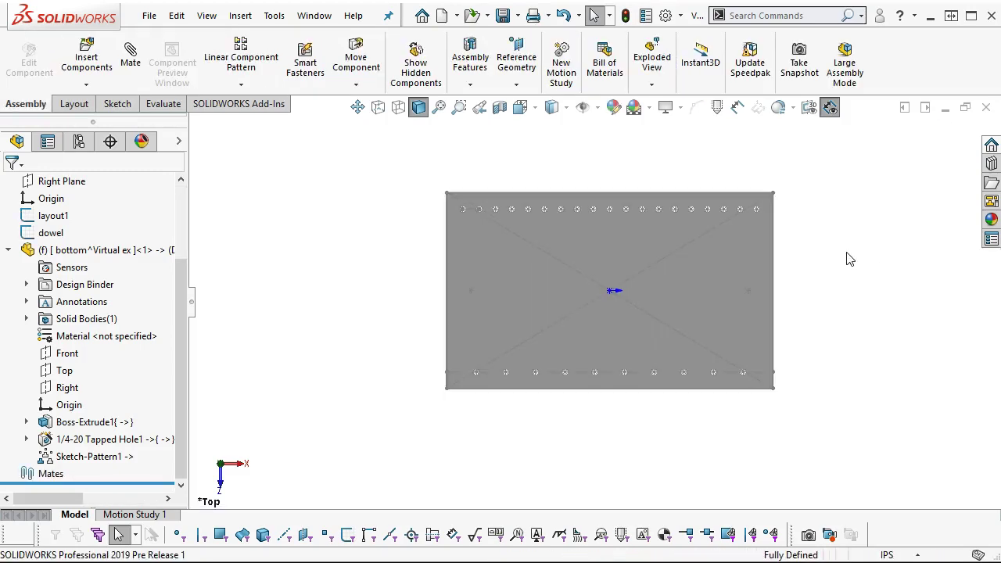
key(ctrl+7)
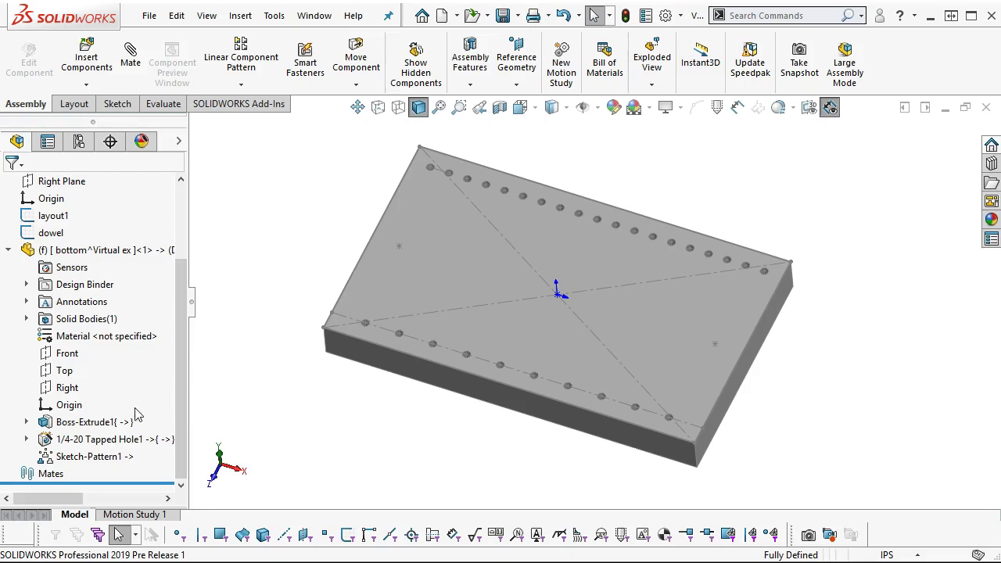
mouse_move(138, 423)
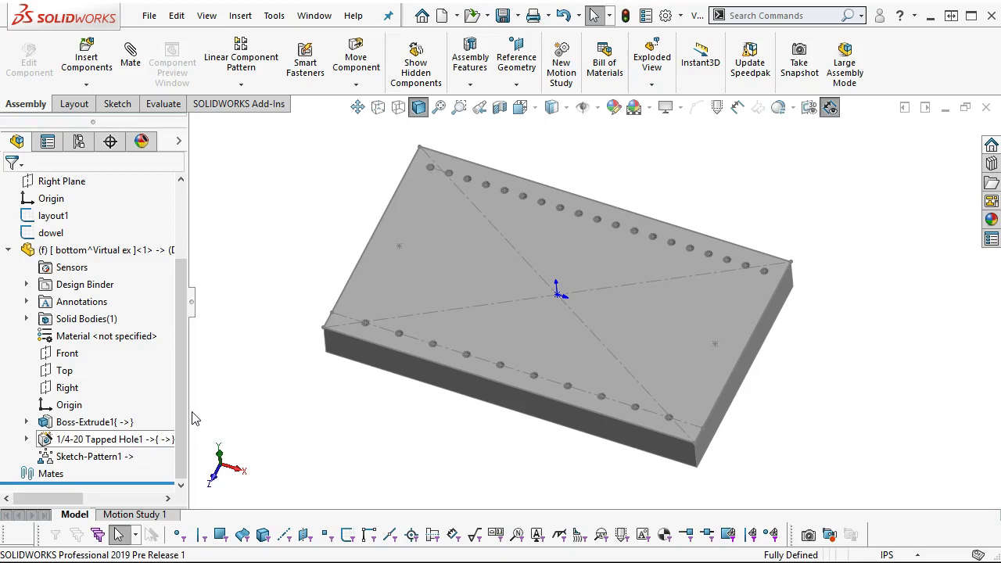
mouse_move(107, 462)
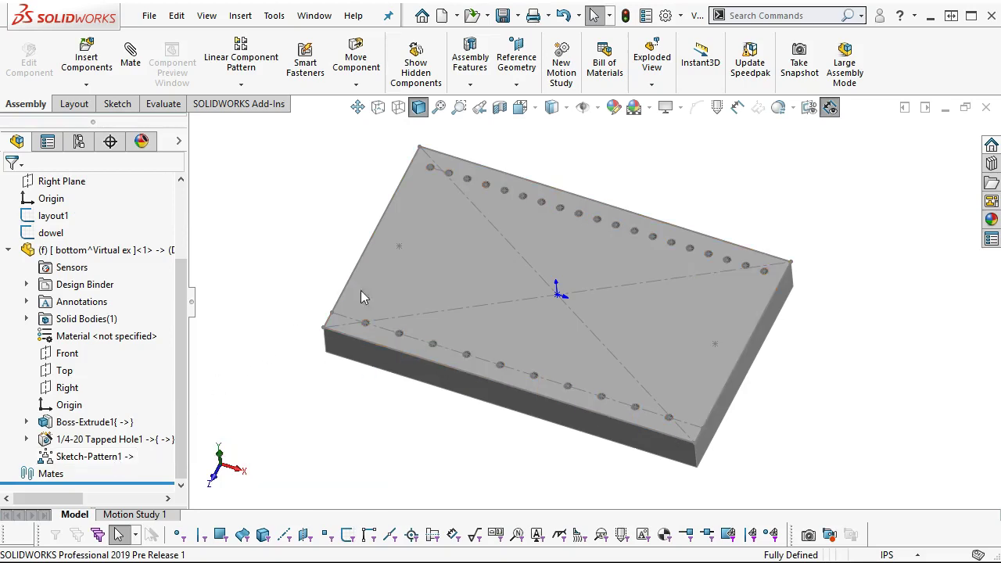
click(420, 277)
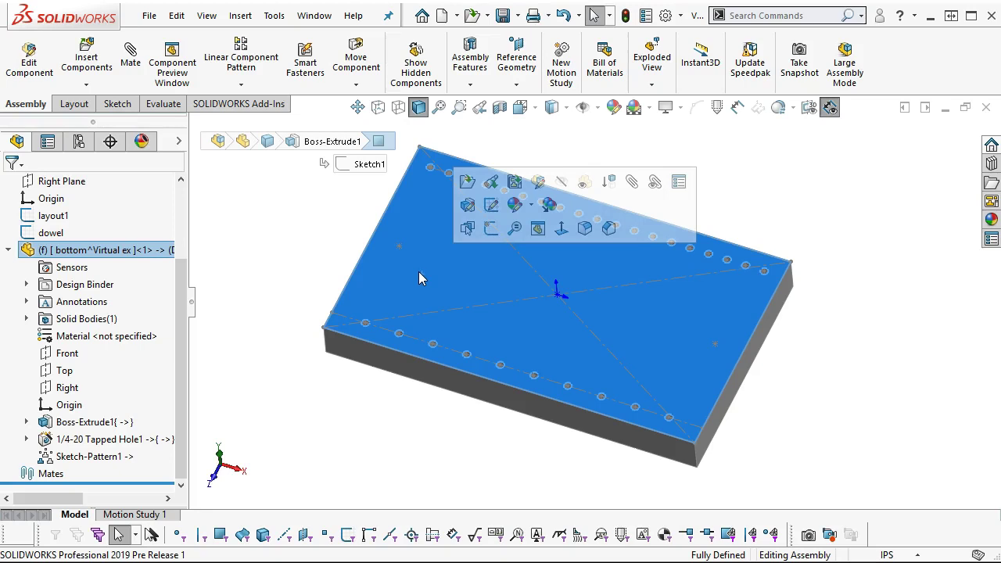
key(s)
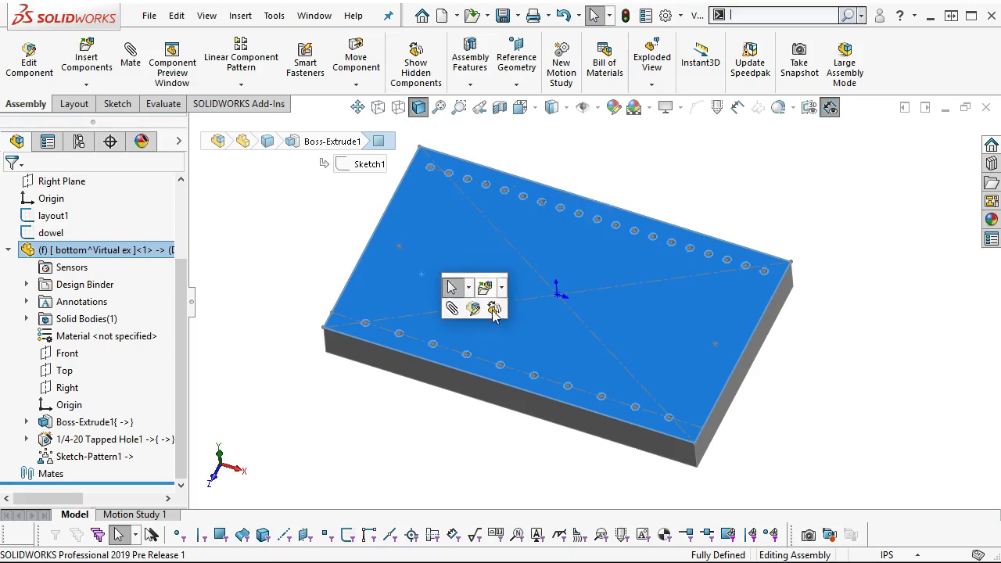
click(335, 224)
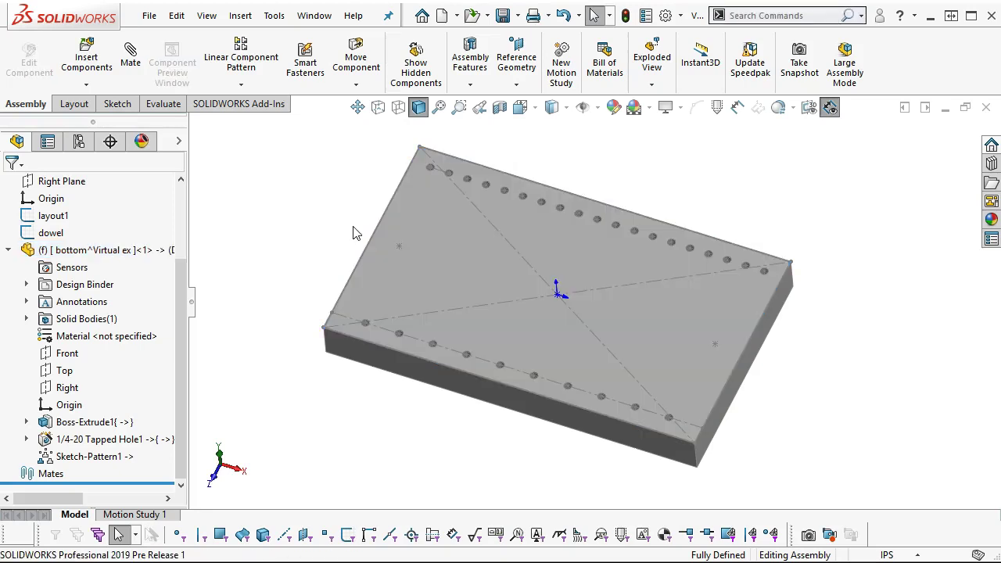
Edit the bottom part in context and start a Hole Wizard hole on its top face, using the Hole type, ANSI Inch standard and Dowel Holes
right_click(86, 252)
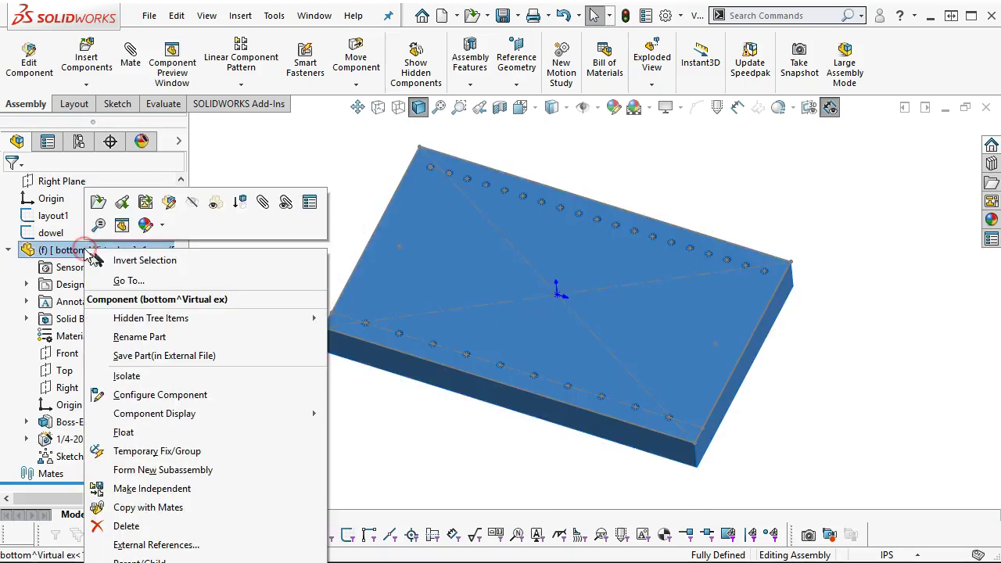
click(170, 201)
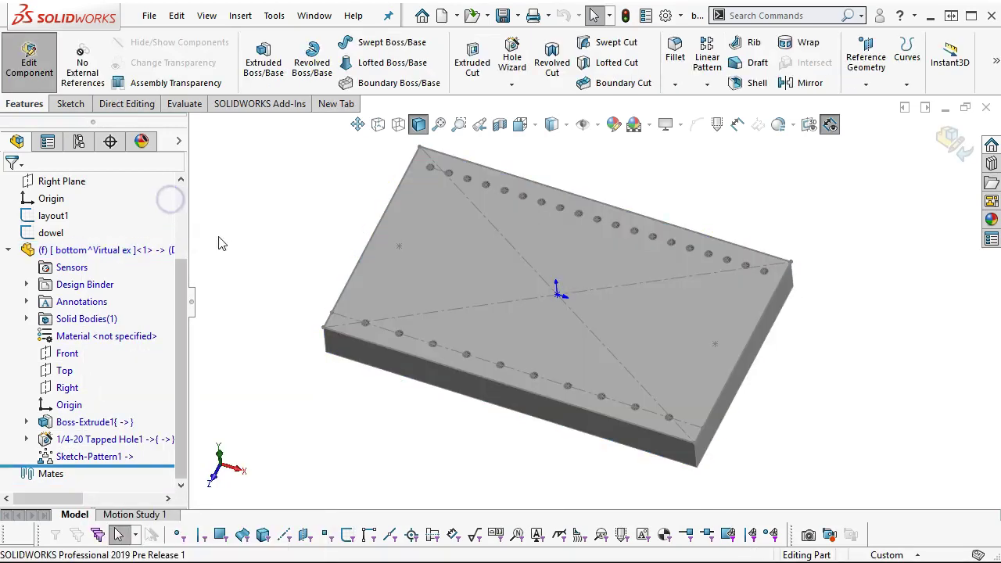
click(464, 250)
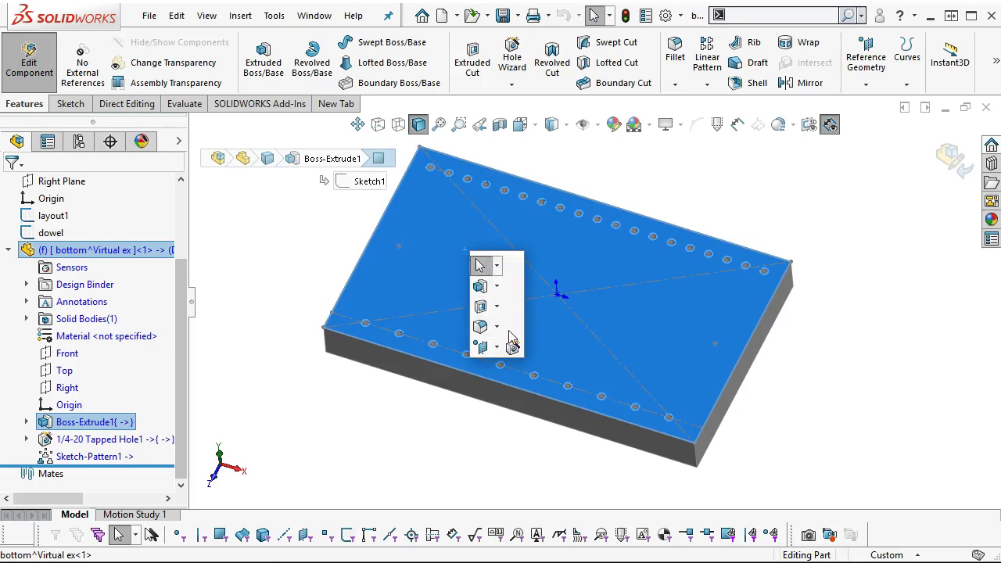
click(512, 344)
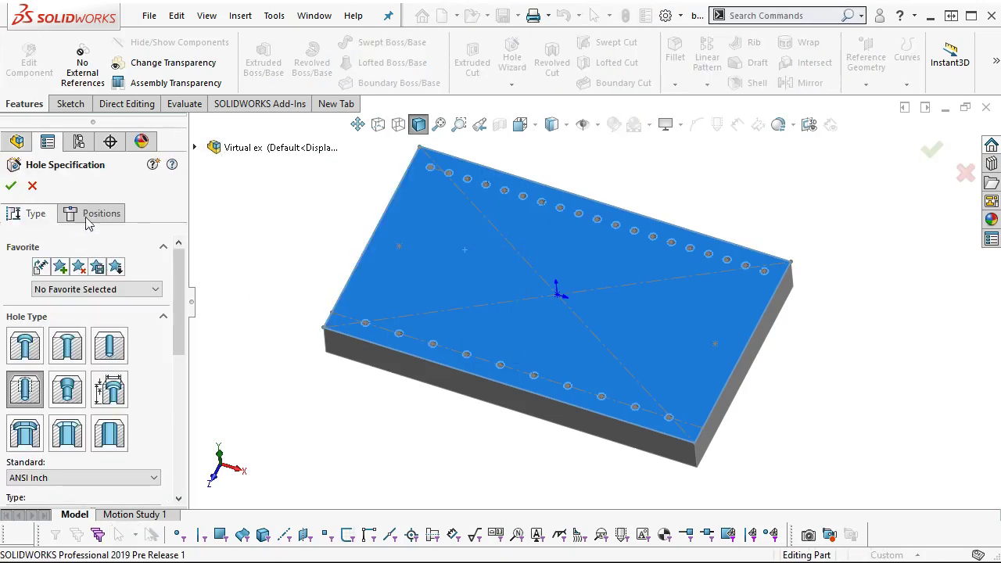
click(119, 351)
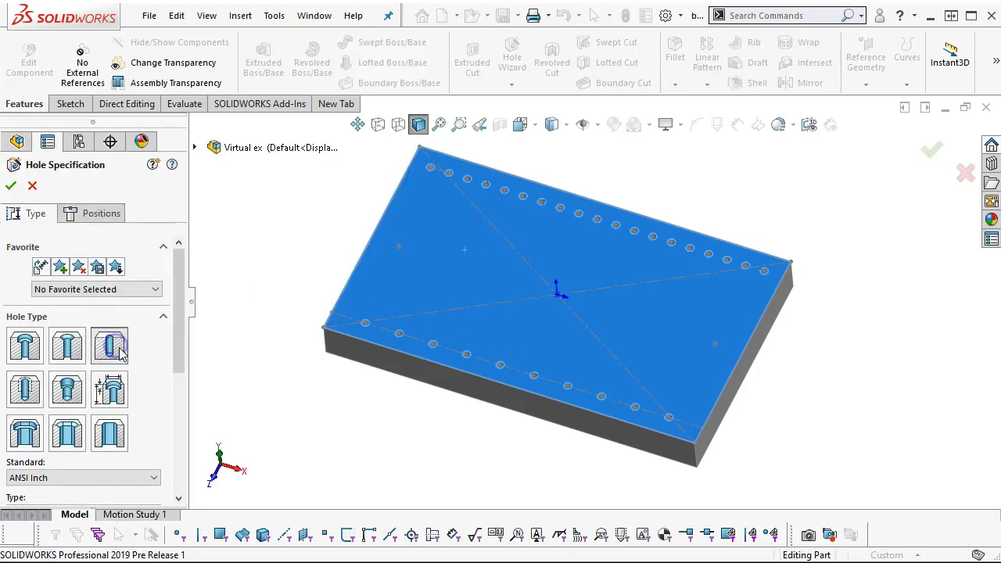
drag(183, 341, 182, 348)
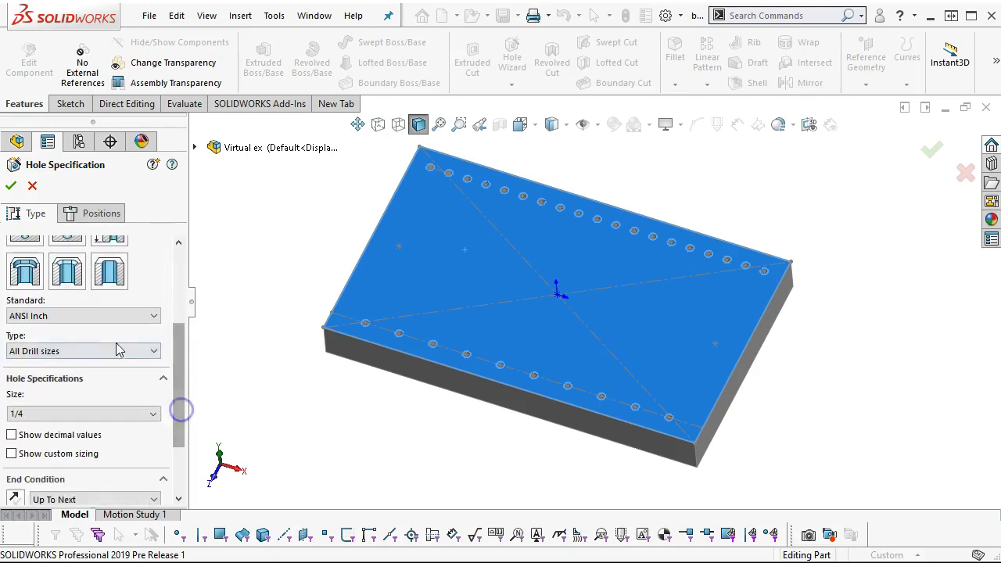
click(94, 316)
click(84, 330)
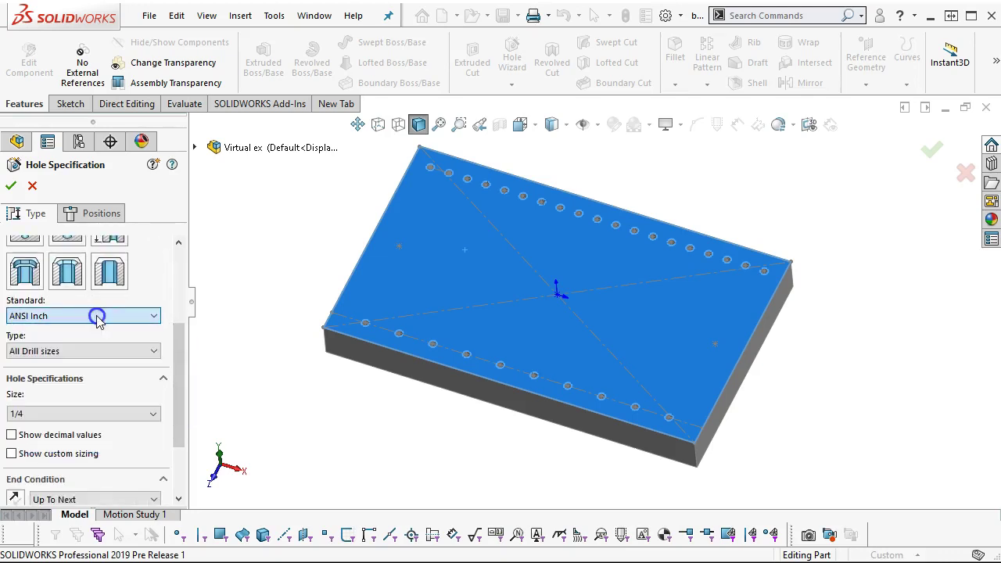
click(108, 351)
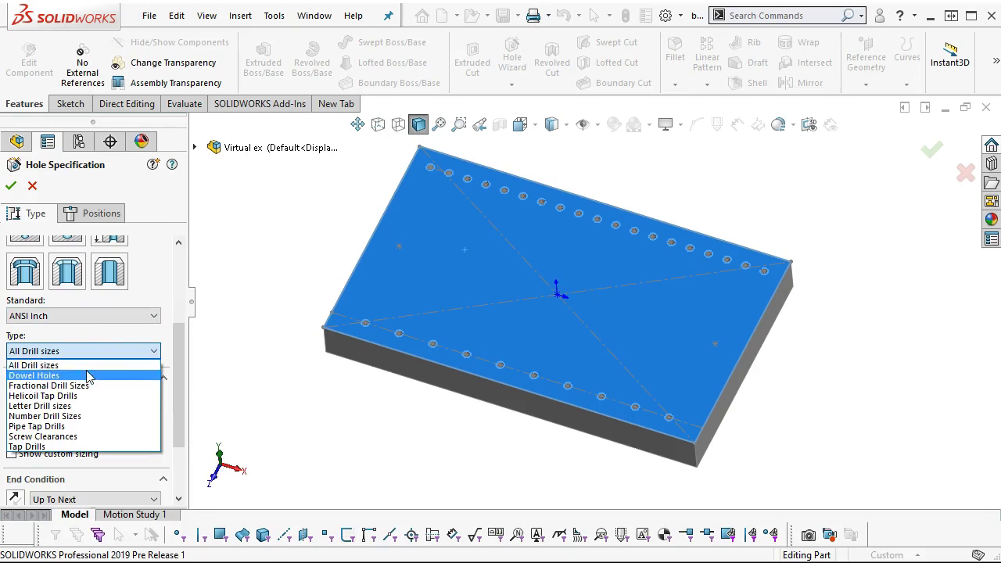
click(86, 376)
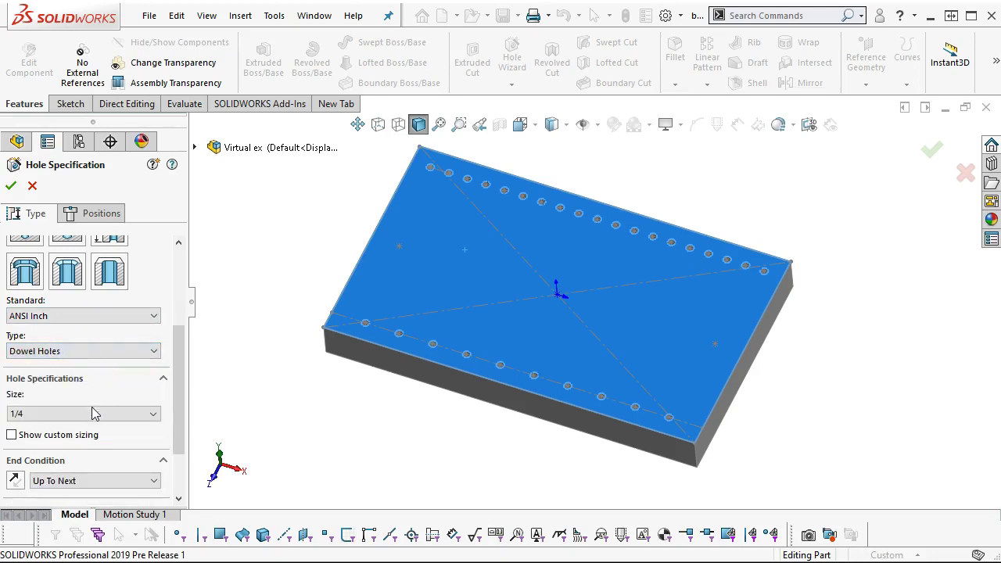
Try the MAX tolerance on the dowel hole's diameter callout, reset it to None and review the precision options
drag(180, 363, 182, 417)
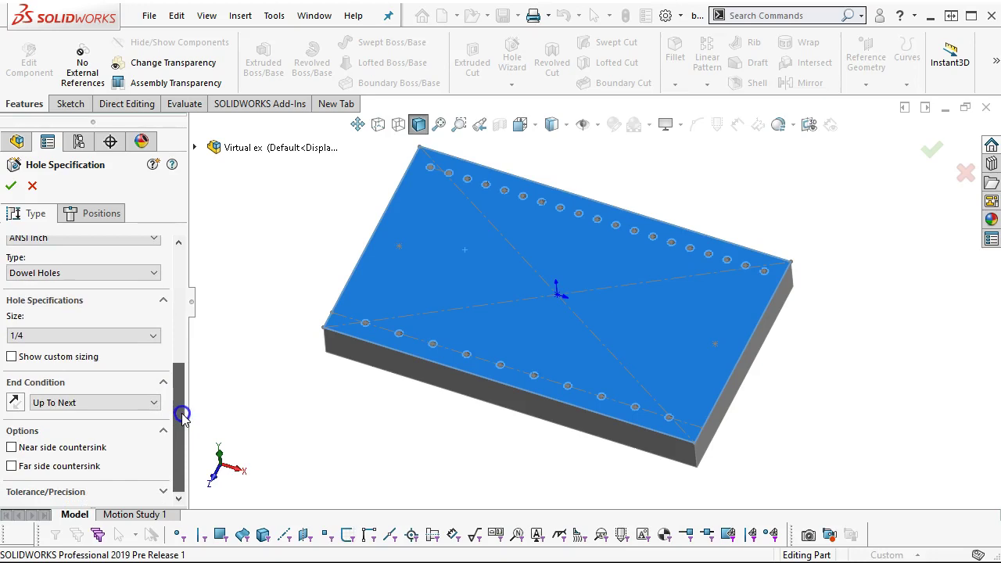
click(164, 493)
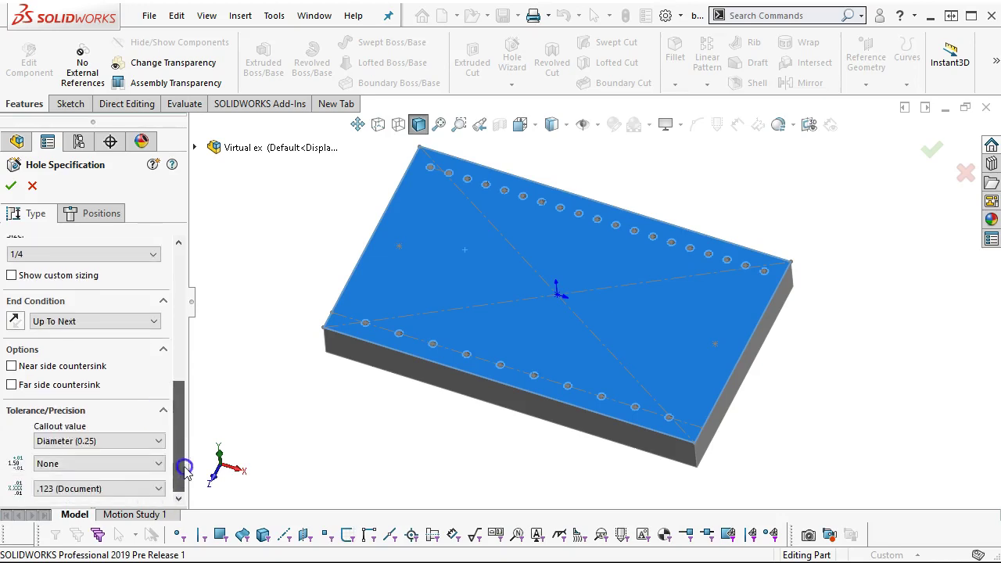
click(179, 497)
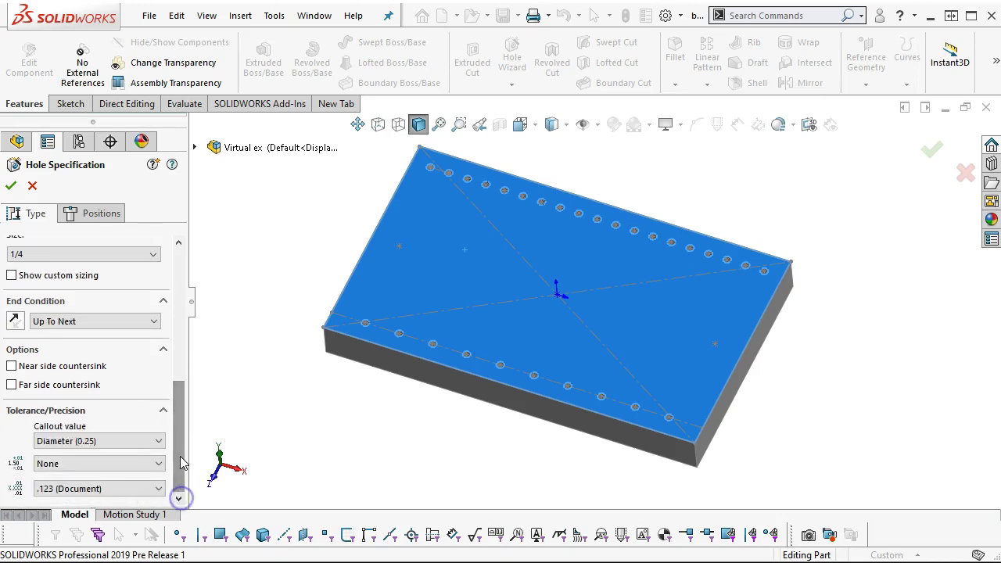
click(140, 467)
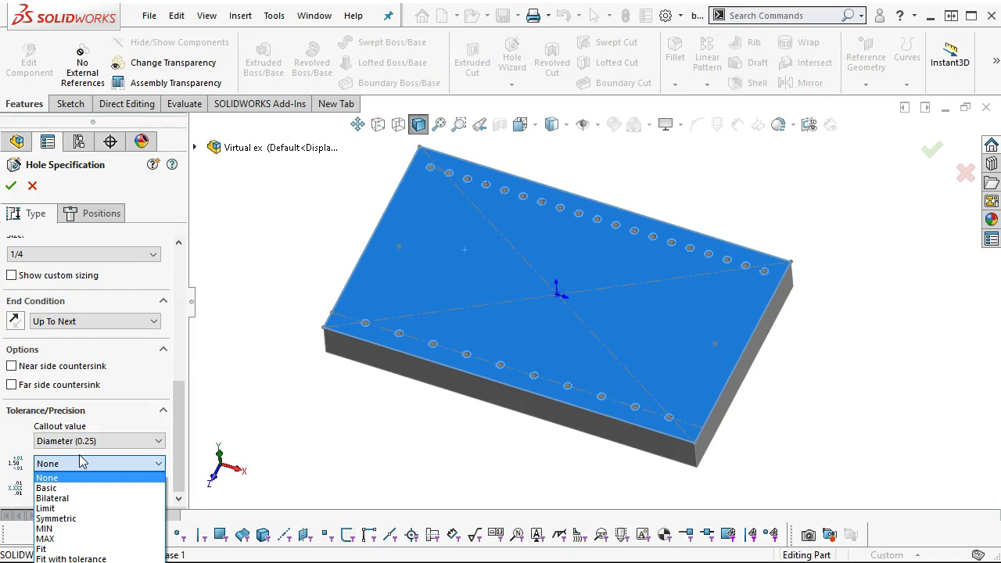
click(68, 539)
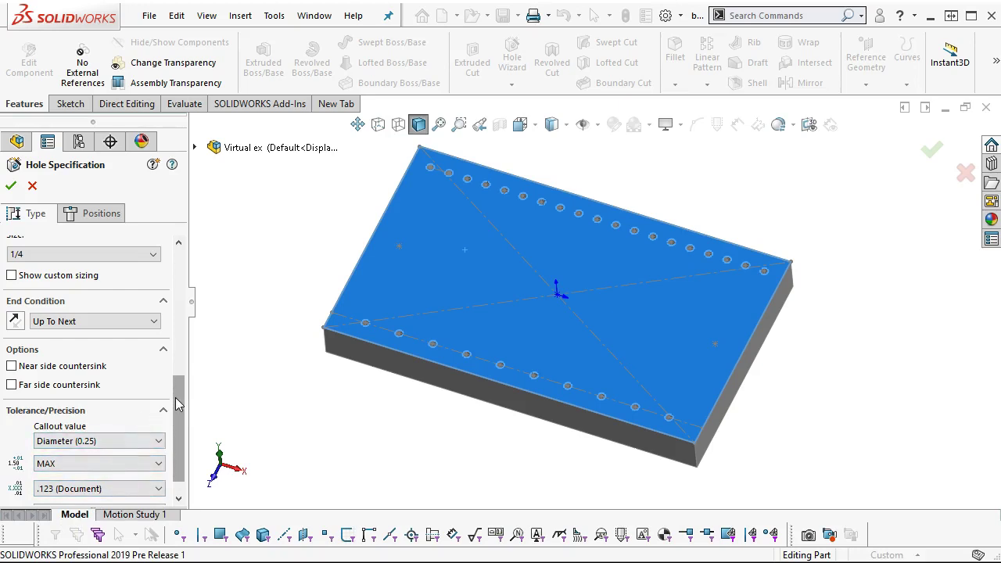
drag(180, 388, 179, 404)
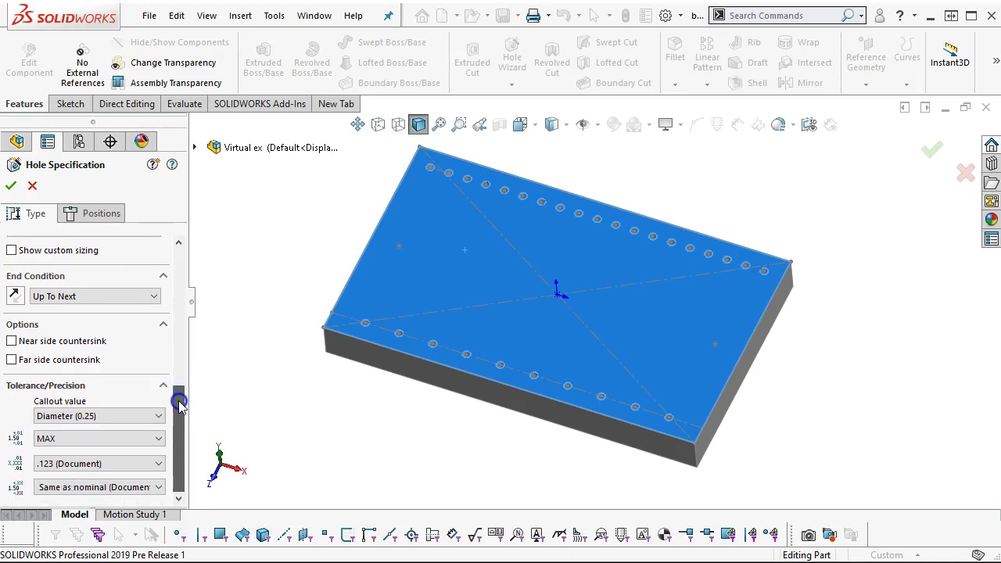
click(138, 438)
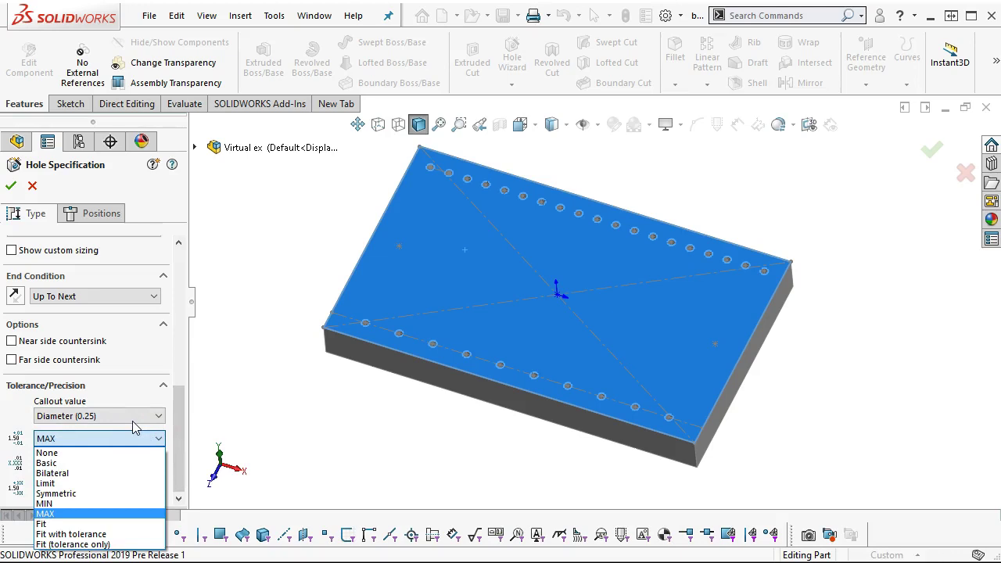
click(105, 455)
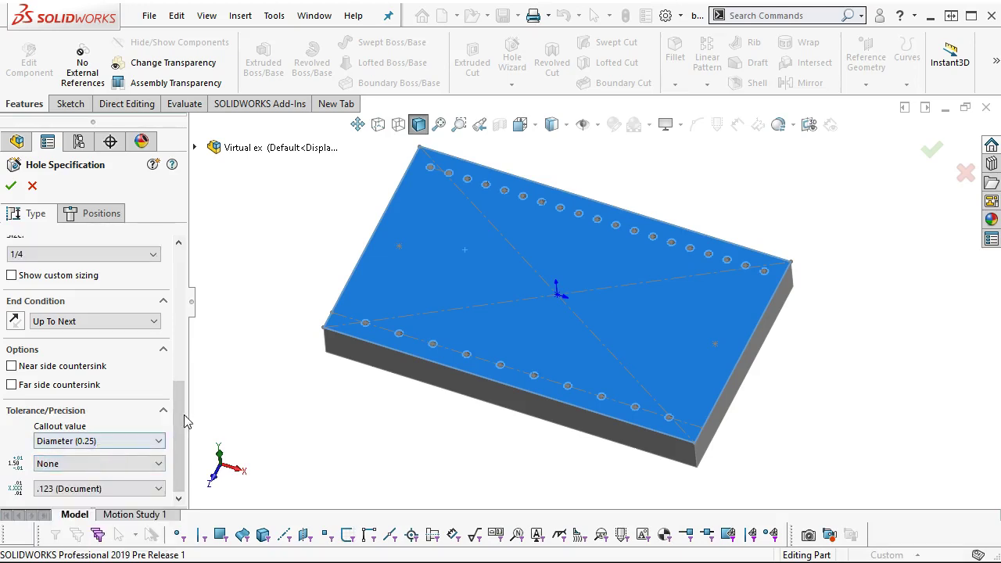
click(133, 488)
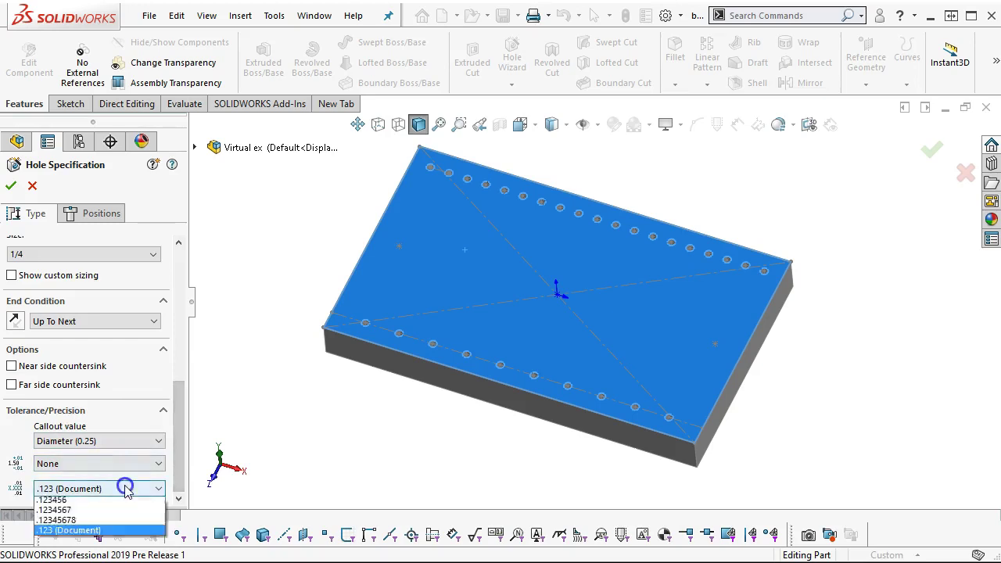
click(74, 546)
Place the 1/4 dowel hole on the dowel sketch point near the plate's left edge and finish the hole
drag(177, 442, 182, 285)
click(91, 213)
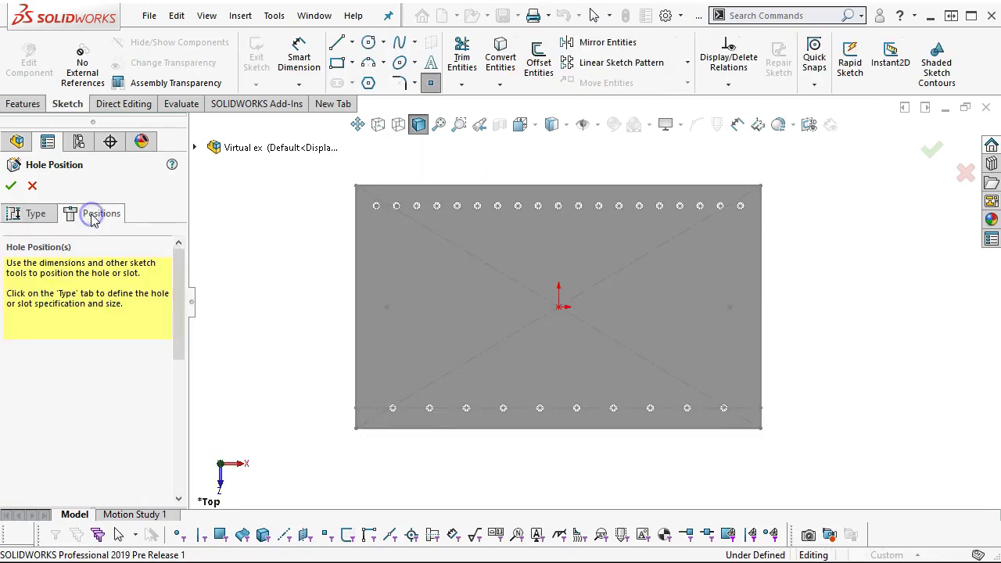
click(388, 307)
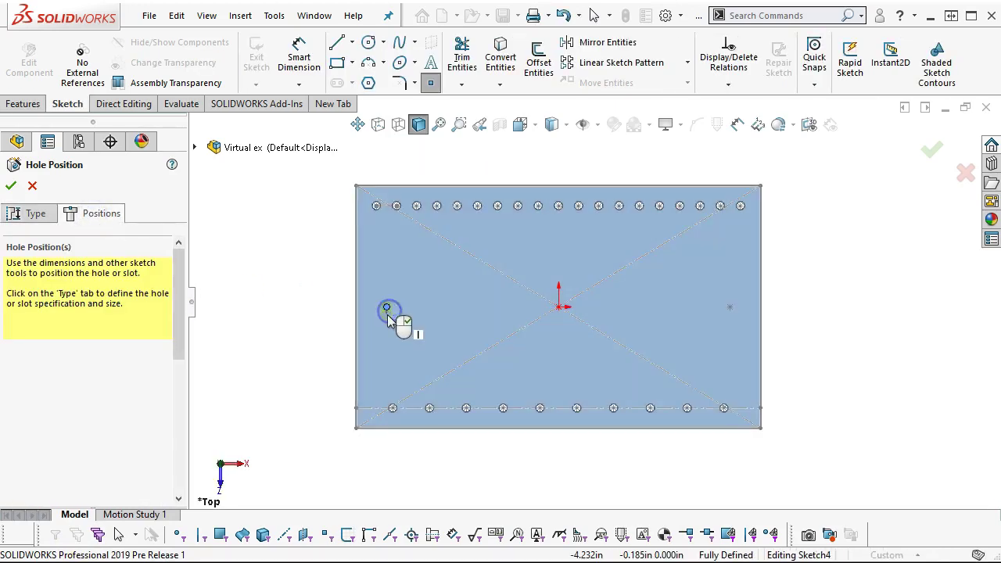
click(11, 185)
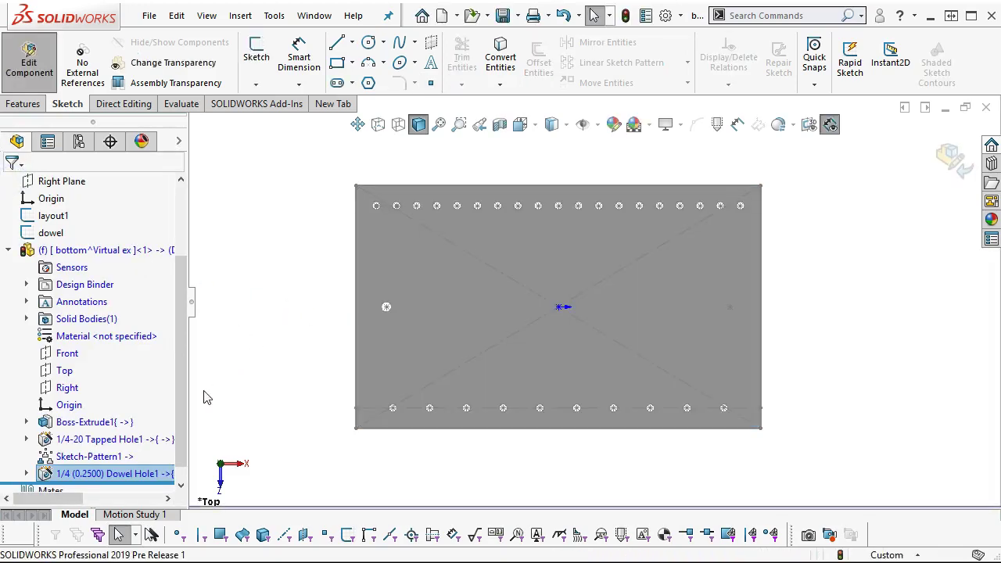
Widen the feature tree so the full feature names fit
drag(188, 419, 219, 419)
drag(182, 474, 257, 464)
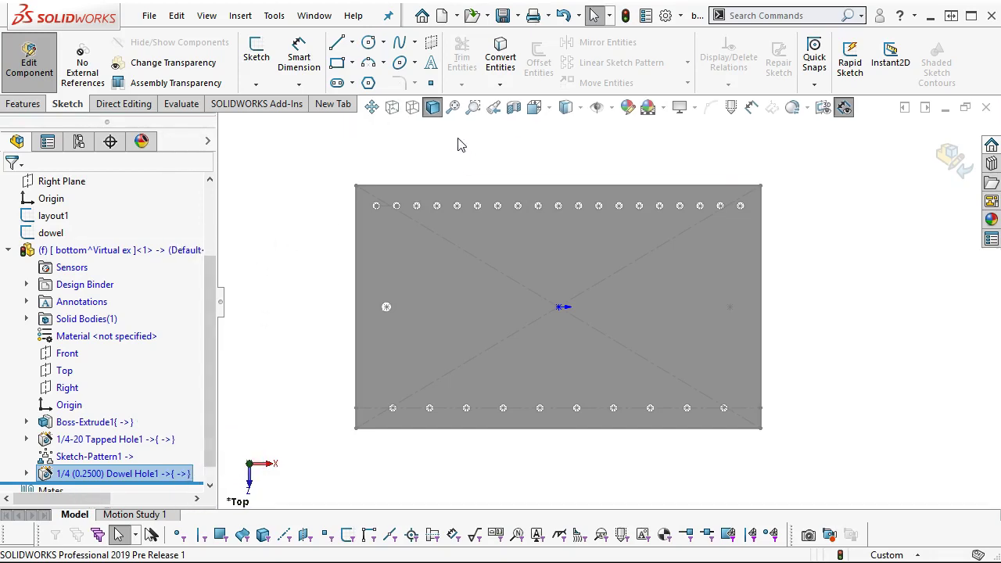
drag(166, 472, 104, 473)
Create a sketch-driven pattern of the 1/4 dowel hole from the dowel sketch, keeping Centroid as the reference point
click(35, 107)
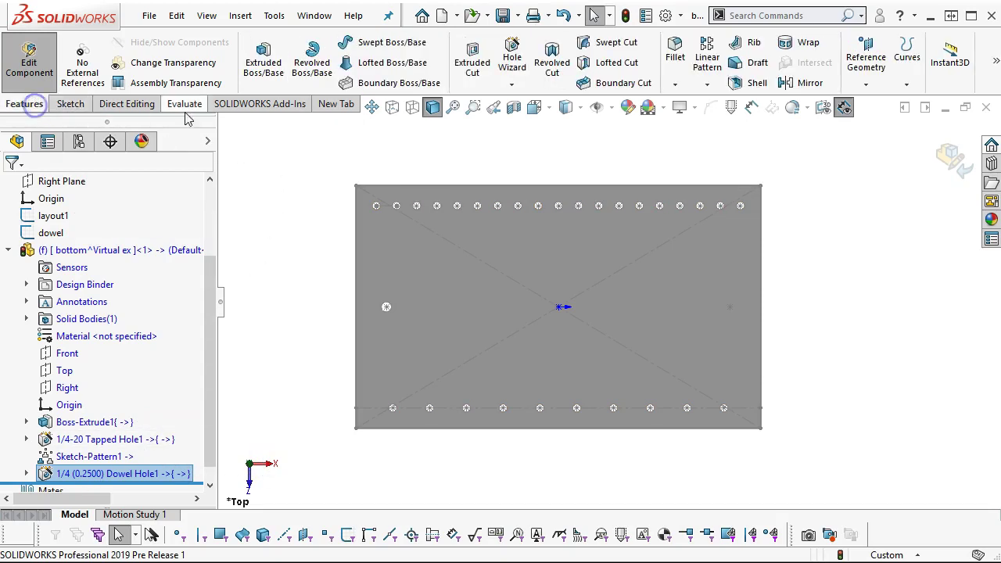
click(706, 86)
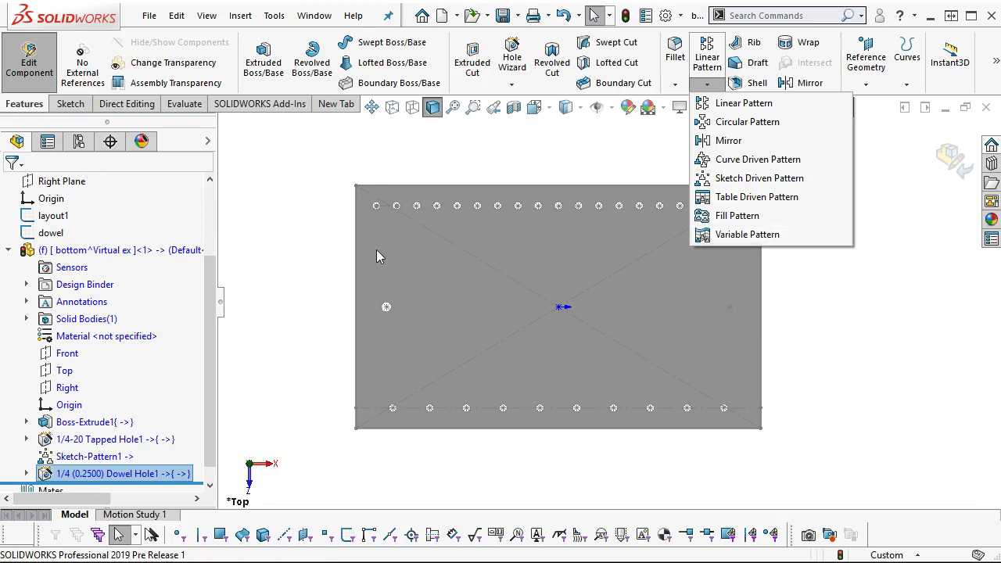
click(397, 166)
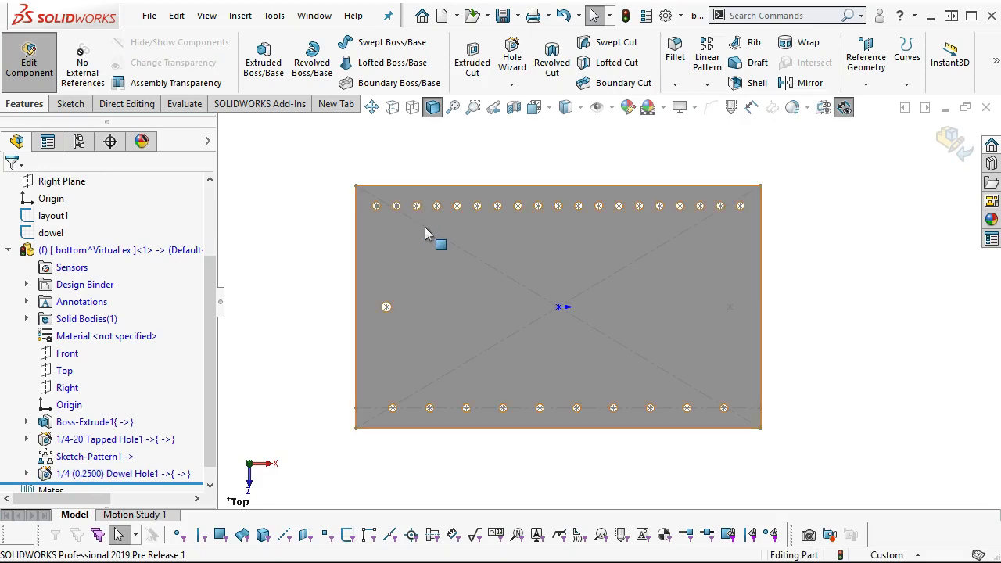
click(90, 474)
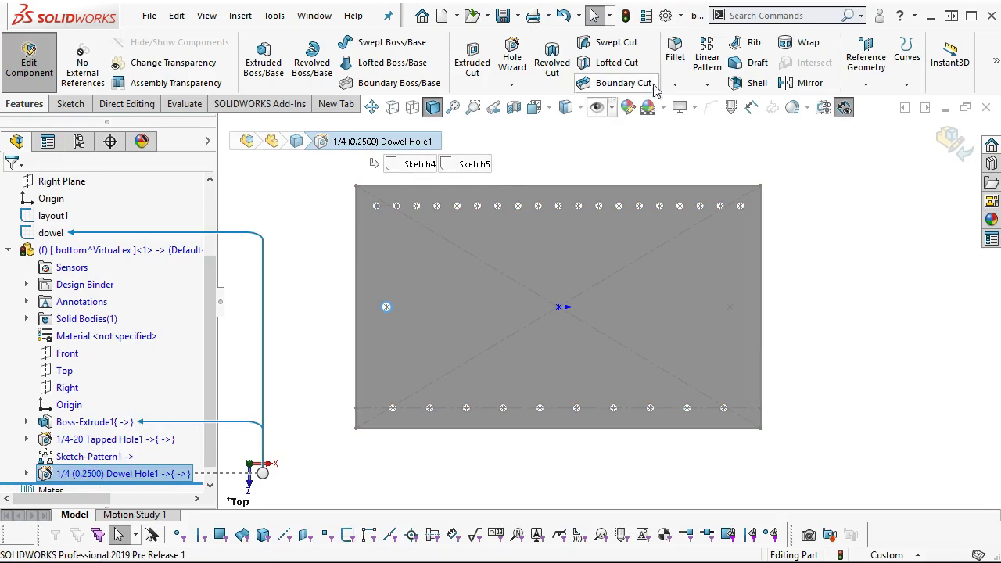
click(707, 85)
click(724, 178)
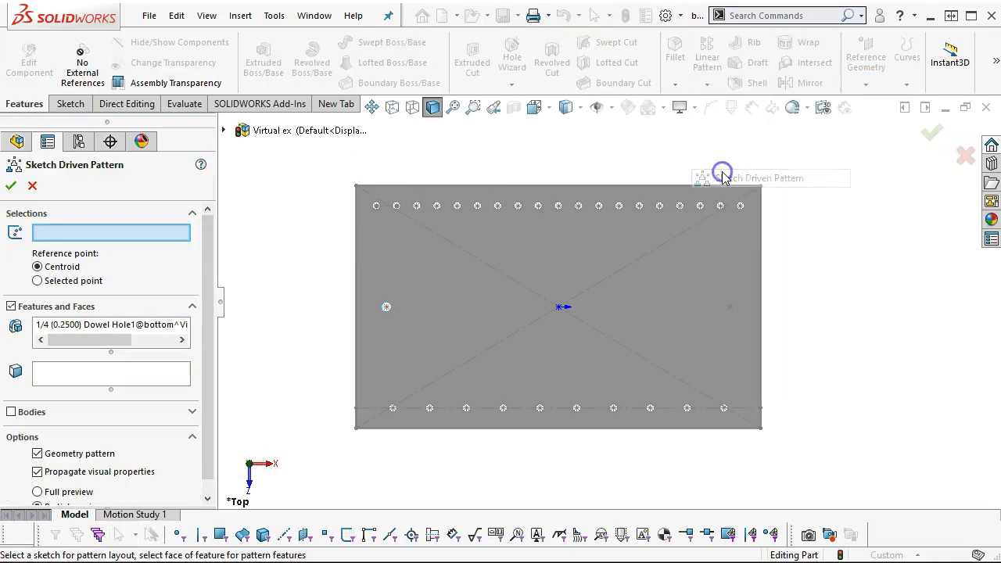
click(110, 232)
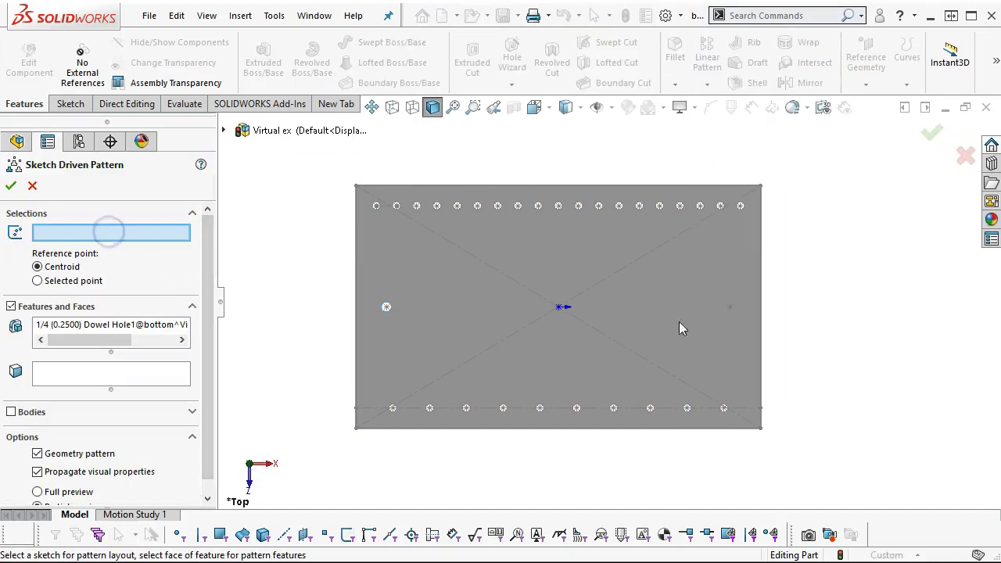
click(729, 308)
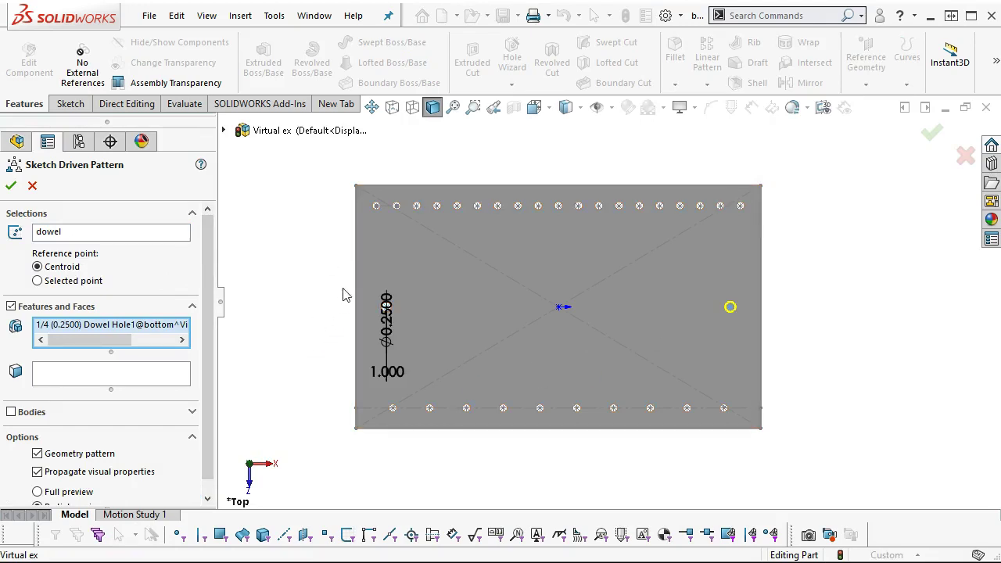
key(Down)
key(Down)
key(Right)
key(Right)
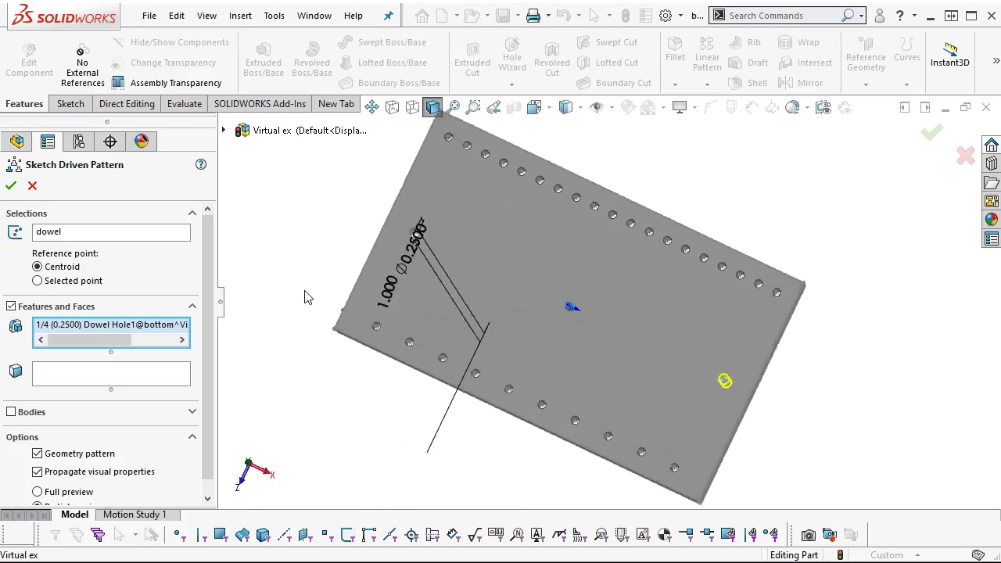
key(Down)
key(Down)
key(Down)
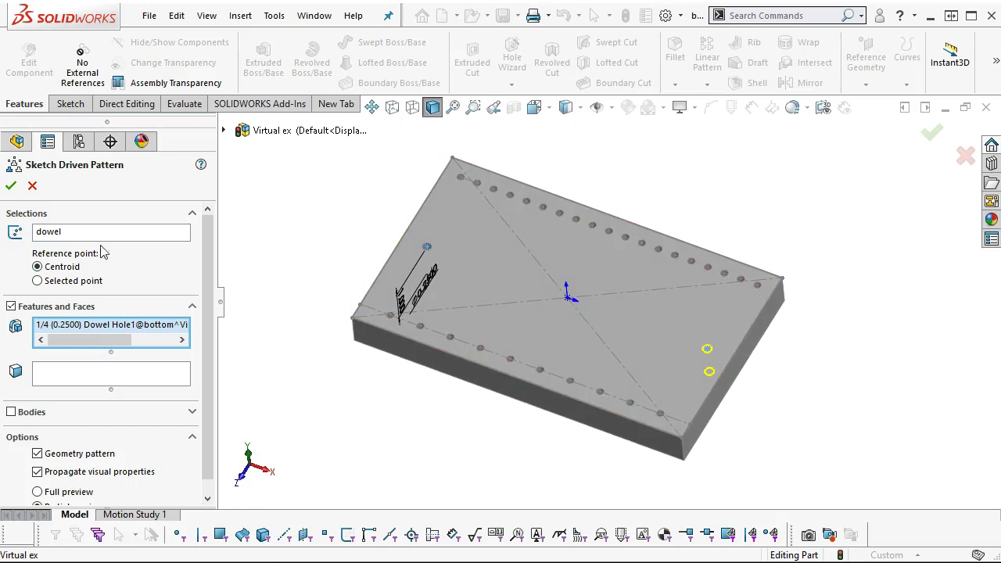
scroll(205, 283, down, 1)
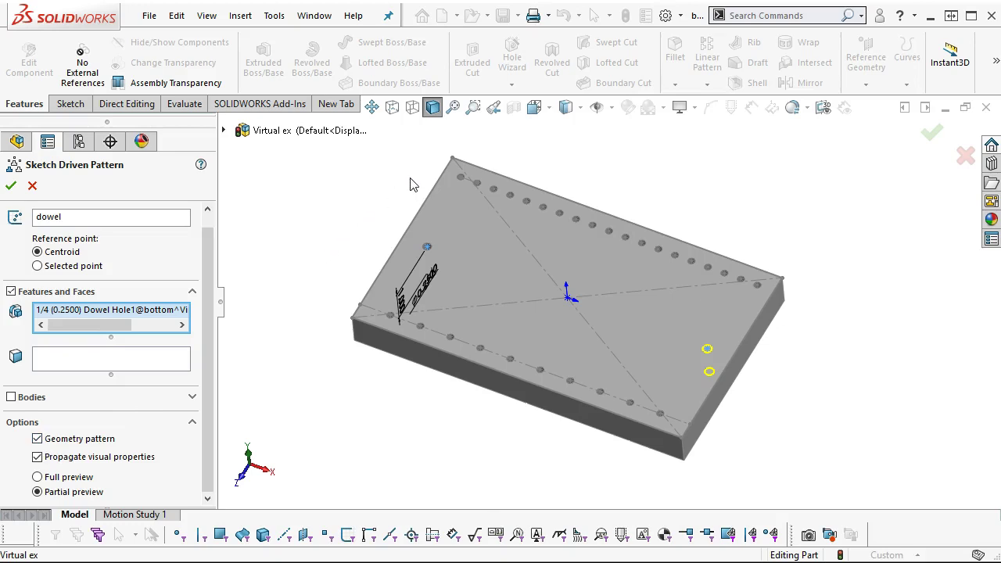
click(13, 188)
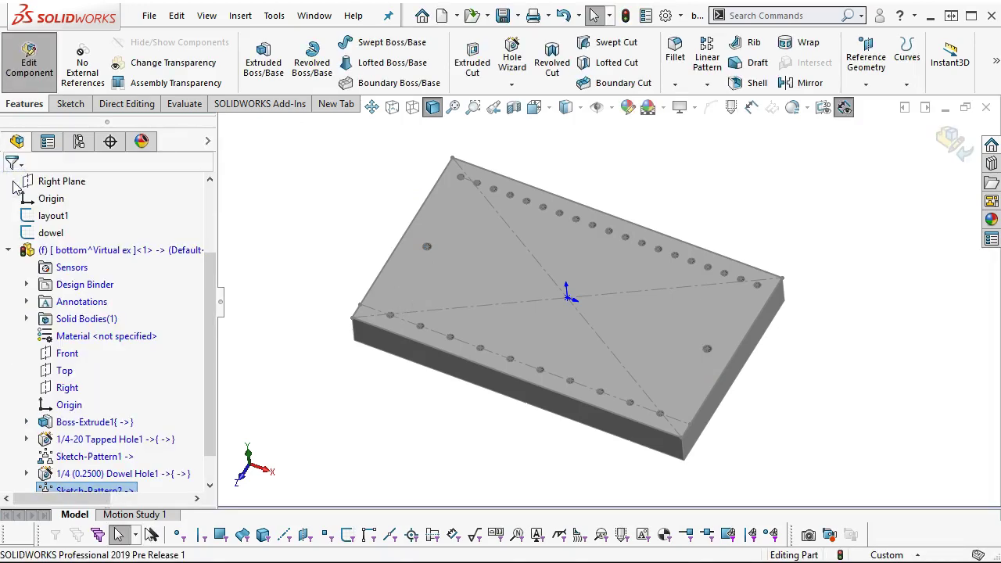
Collapse the bottom part's feature tree, finish editing it in context, and hide it in the assembly
click(9, 250)
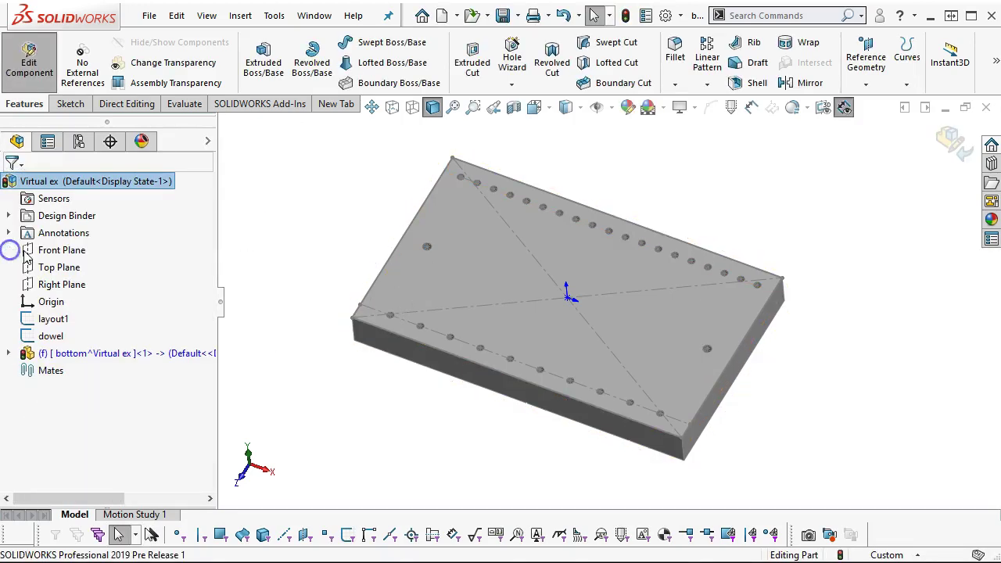
click(954, 142)
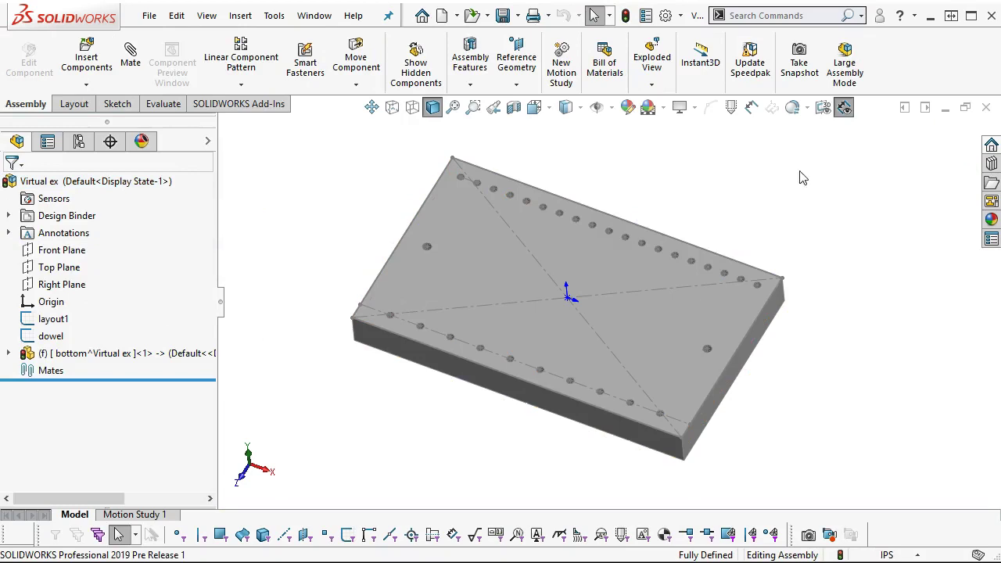
mouse_move(167, 359)
mouse_down()
mouse_move(492, 264)
mouse_move(152, 361)
mouse_up()
right_click(153, 356)
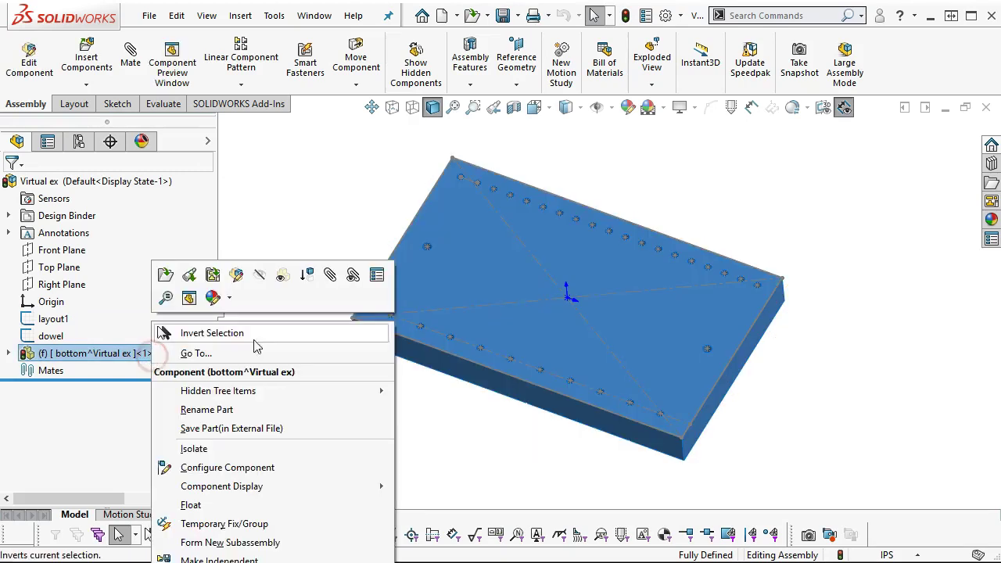
click(261, 280)
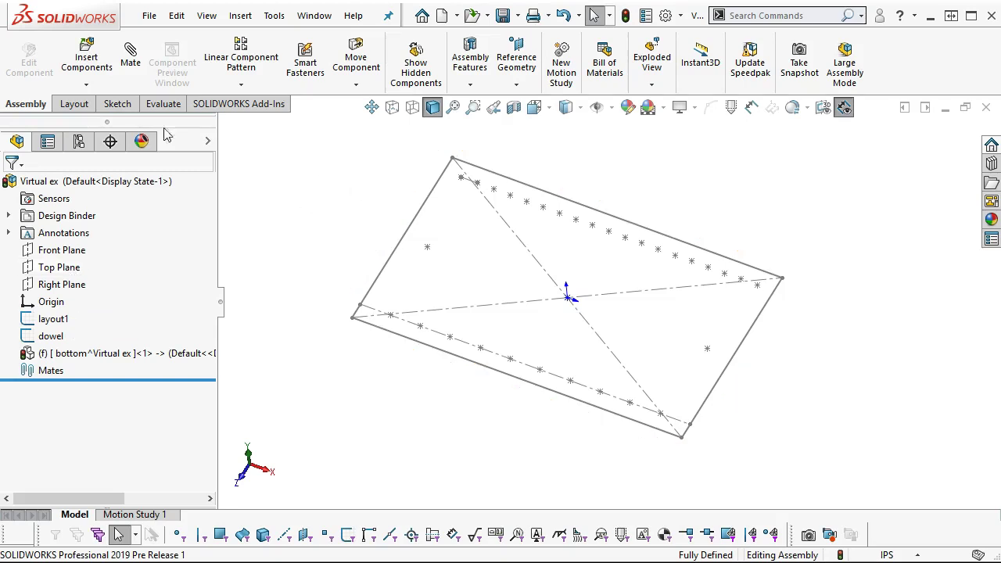
Insert a new virtual part into the assembly and rename it top
click(86, 85)
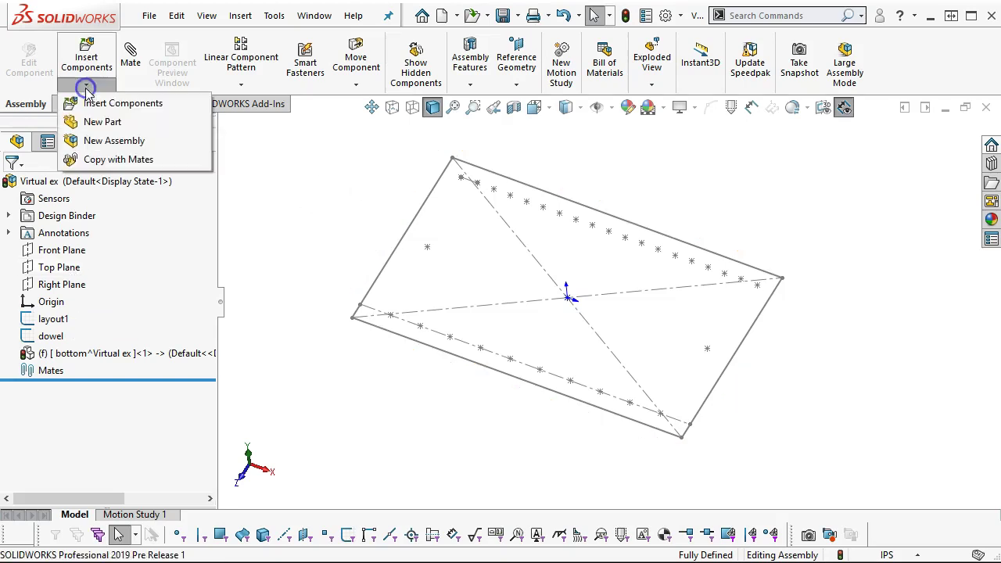
click(98, 125)
double_click(155, 124)
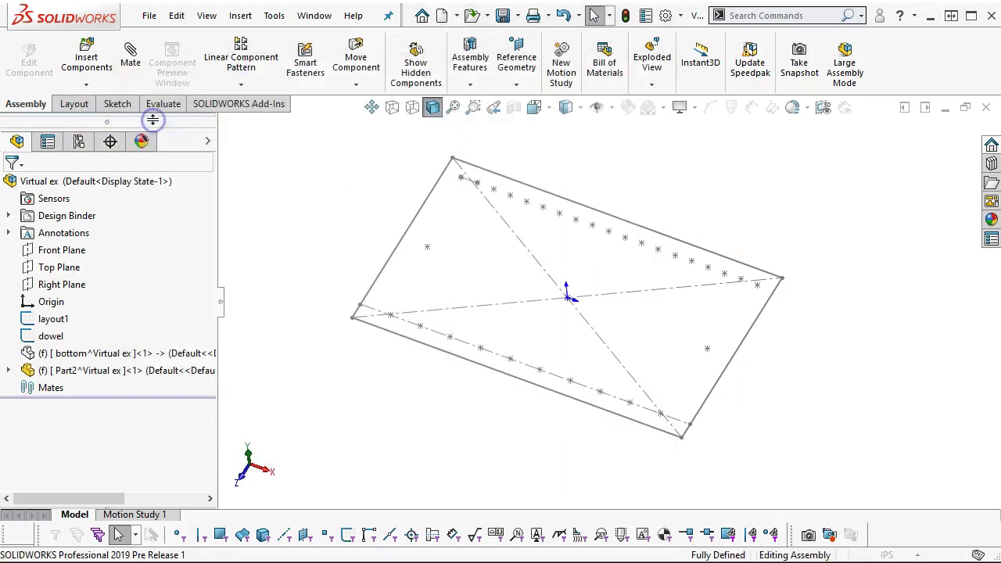
key(Escape)
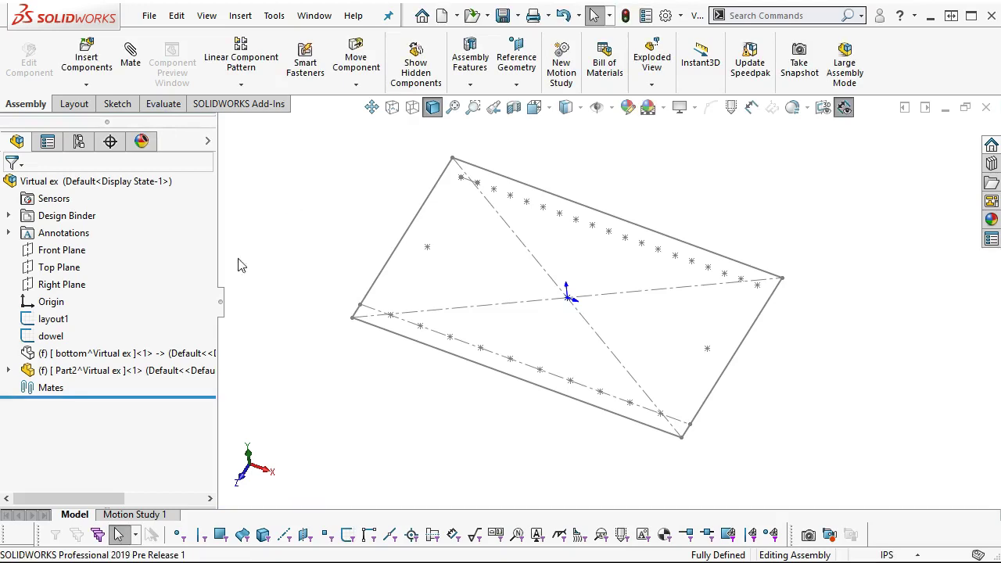
click(74, 378)
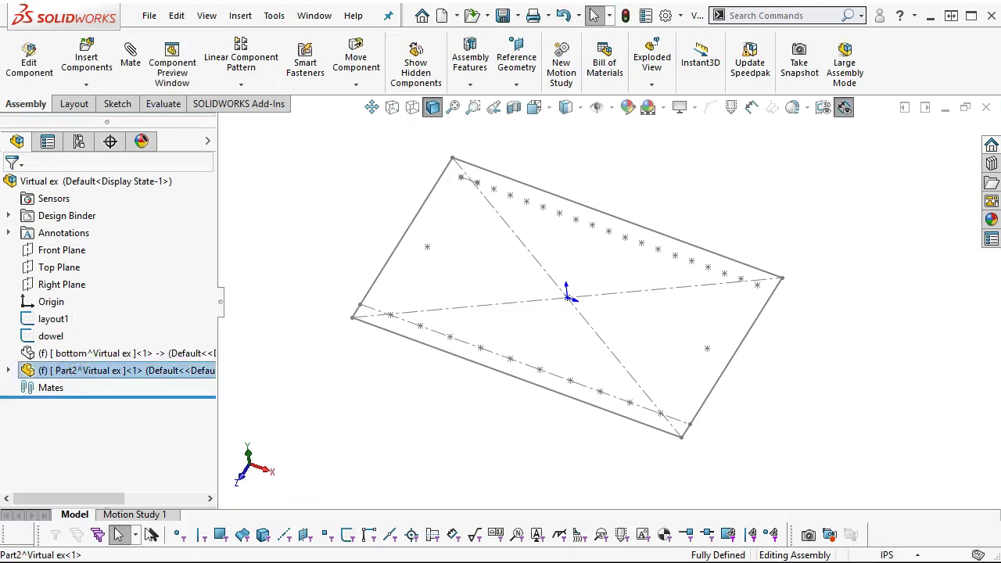
click(74, 378)
text(top)
key(Return)
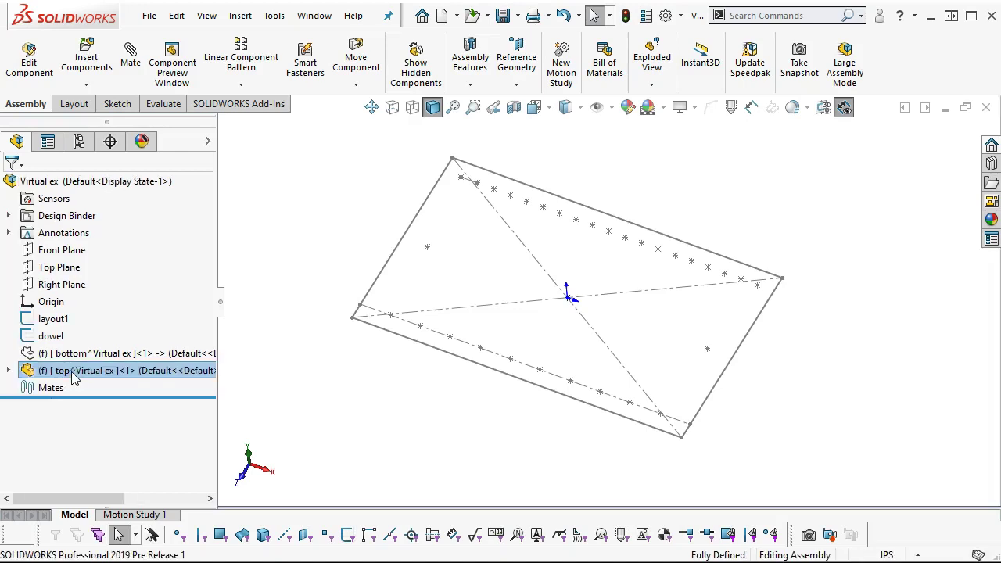
click(272, 265)
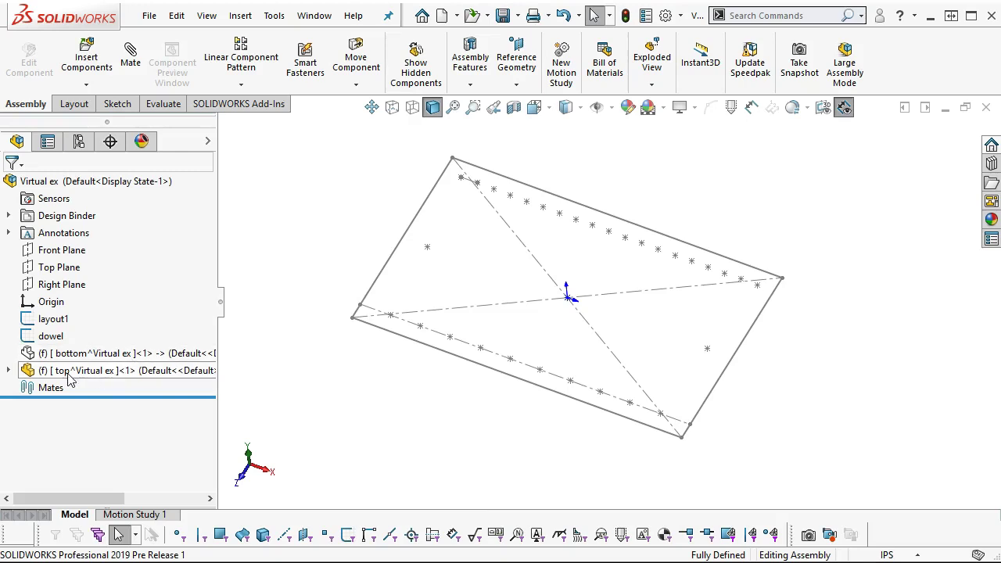
Edit the top part in context and sketch a corner rectangle on its Top plane, snapped to opposite corners of the layout outline
click(8, 371)
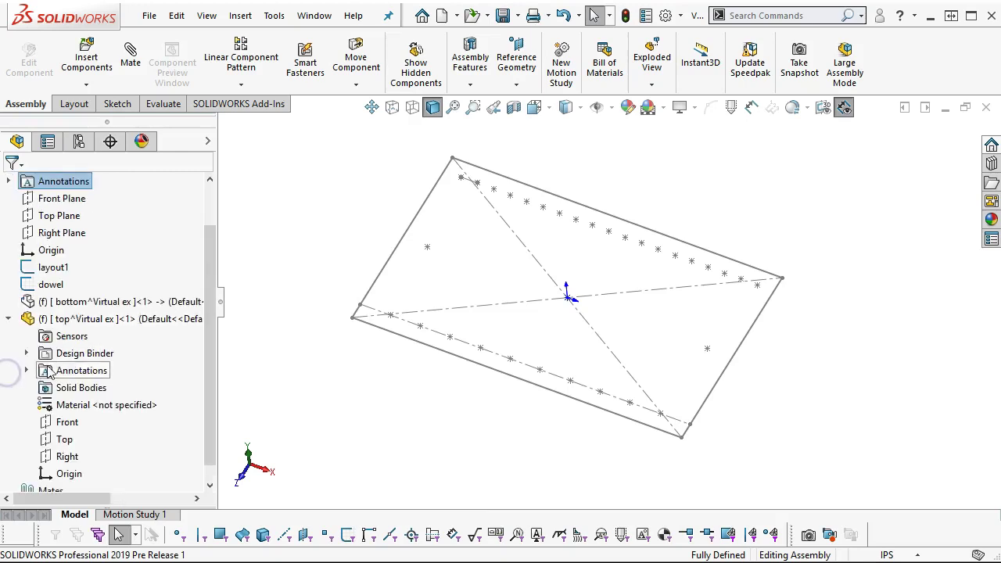
right_click(72, 327)
click(157, 275)
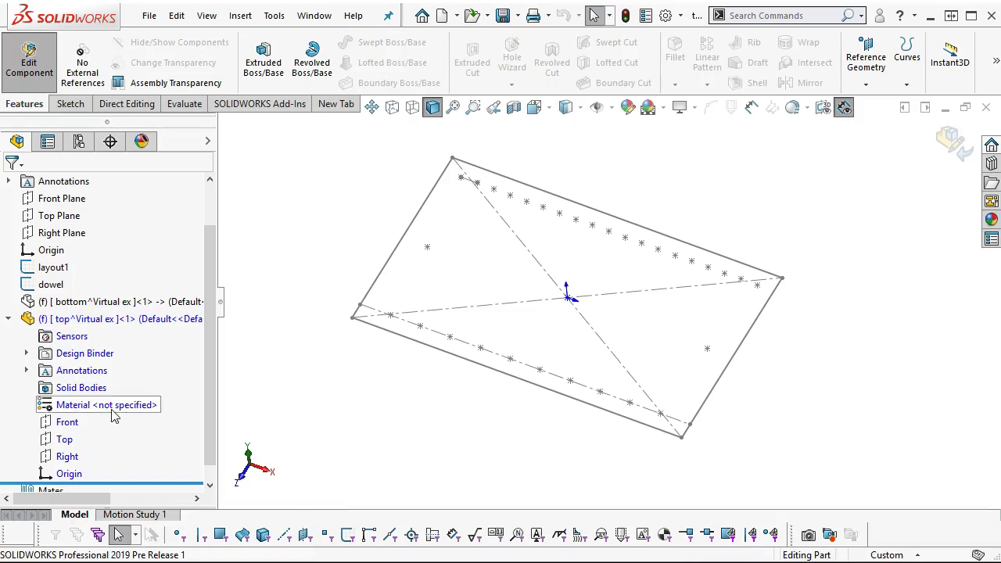
click(64, 438)
click(85, 415)
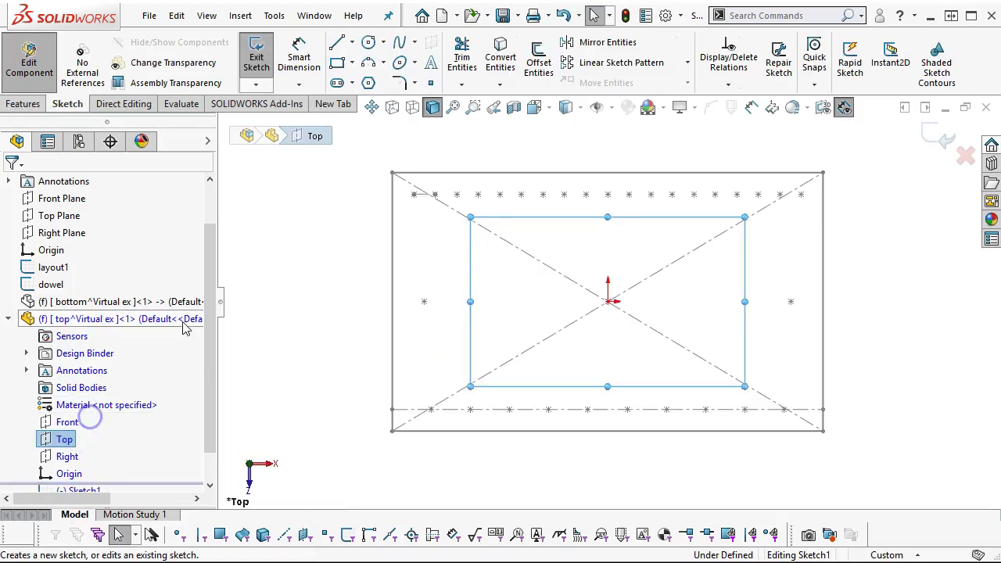
click(337, 62)
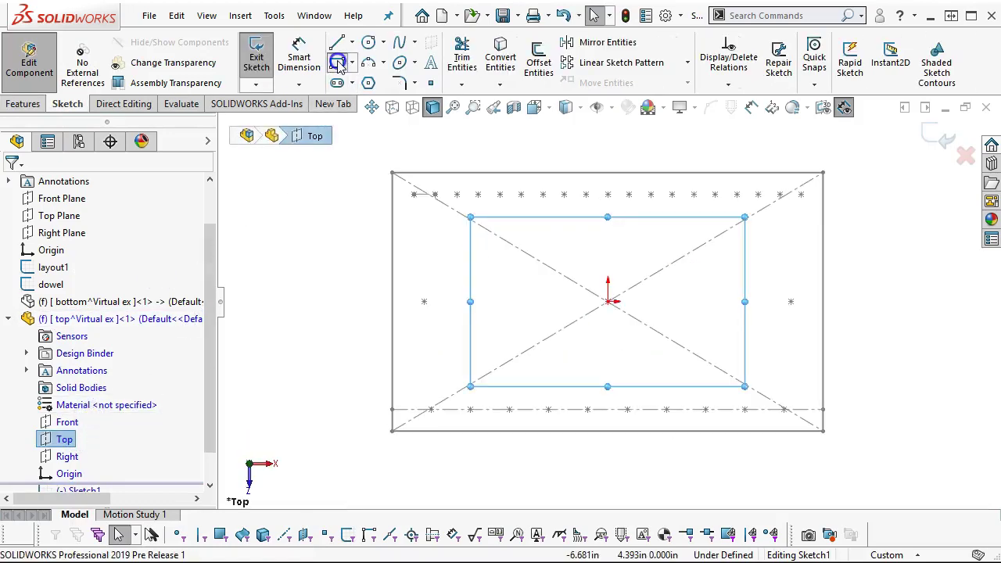
click(391, 172)
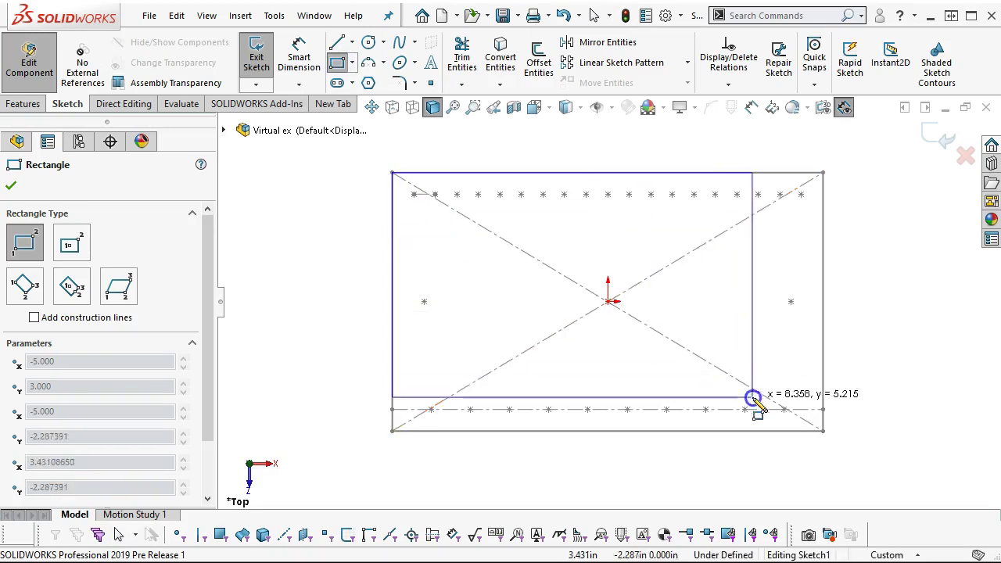
click(822, 430)
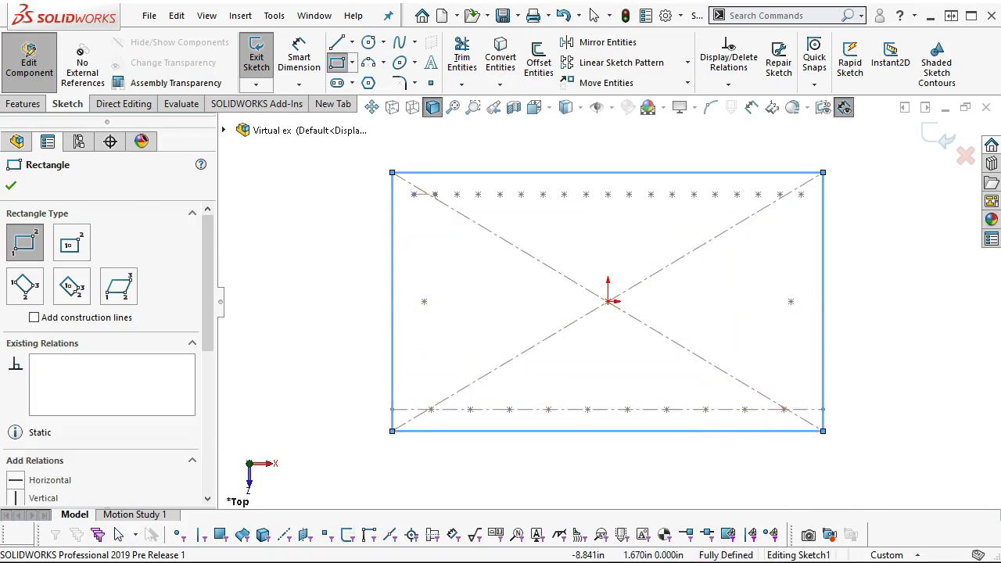
Extrude the rectangle as a Blind boss 1.000 in deep
click(22, 104)
click(263, 62)
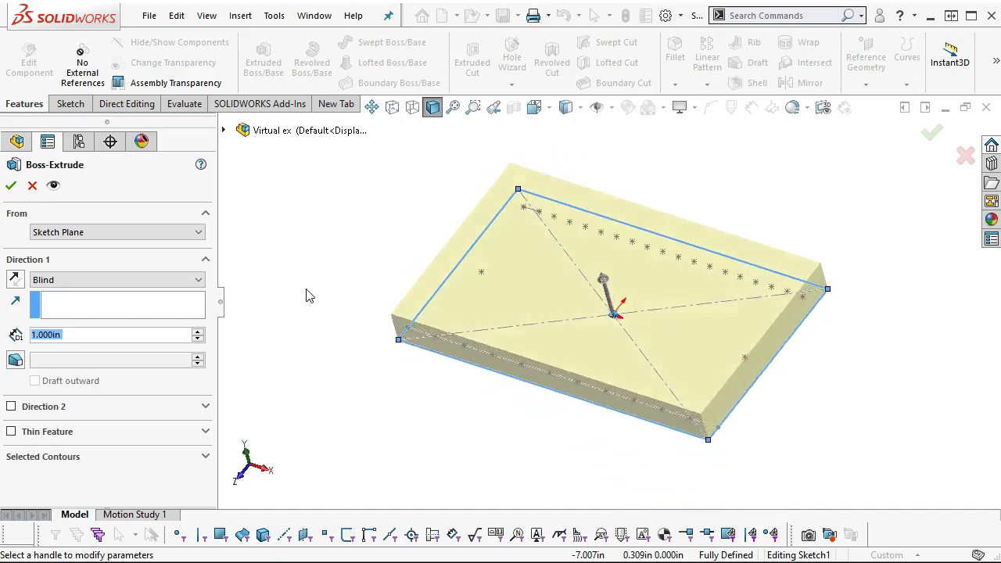
click(11, 186)
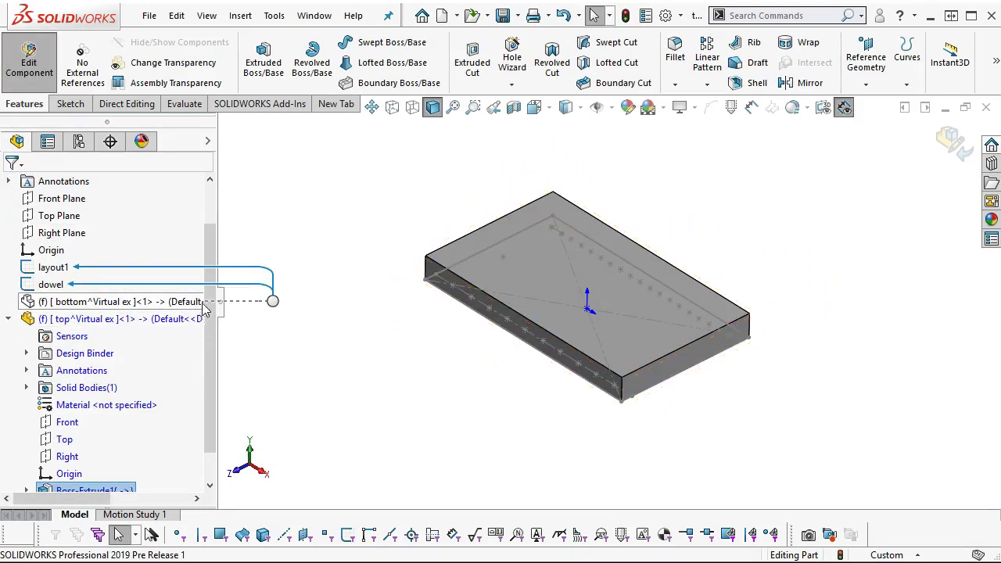
scroll(208, 336, down, 1)
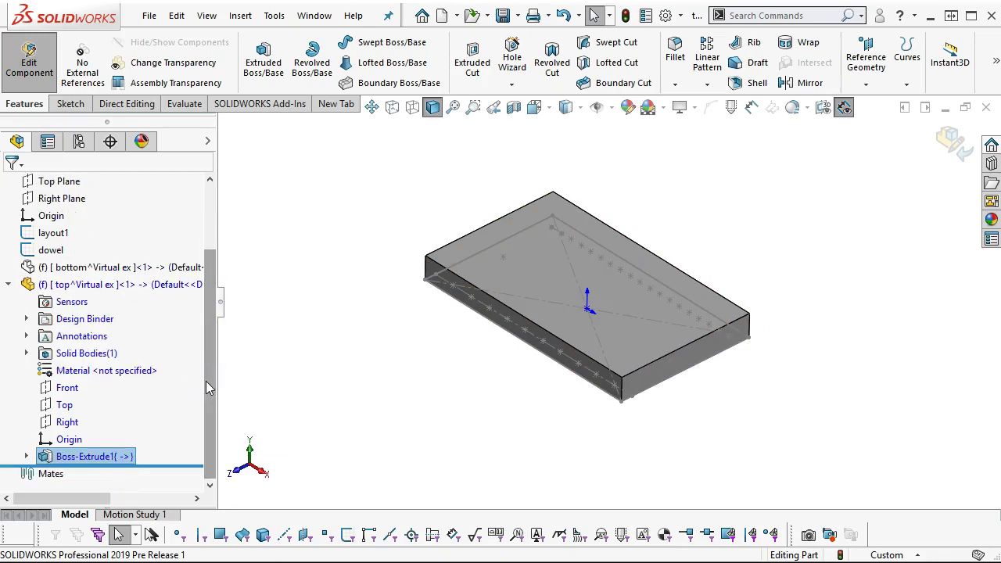
Start a Hole Wizard Counterbore on the top part's upper face with ANSI Inch, size 1/4, Normal fit and Up To Next
click(535, 246)
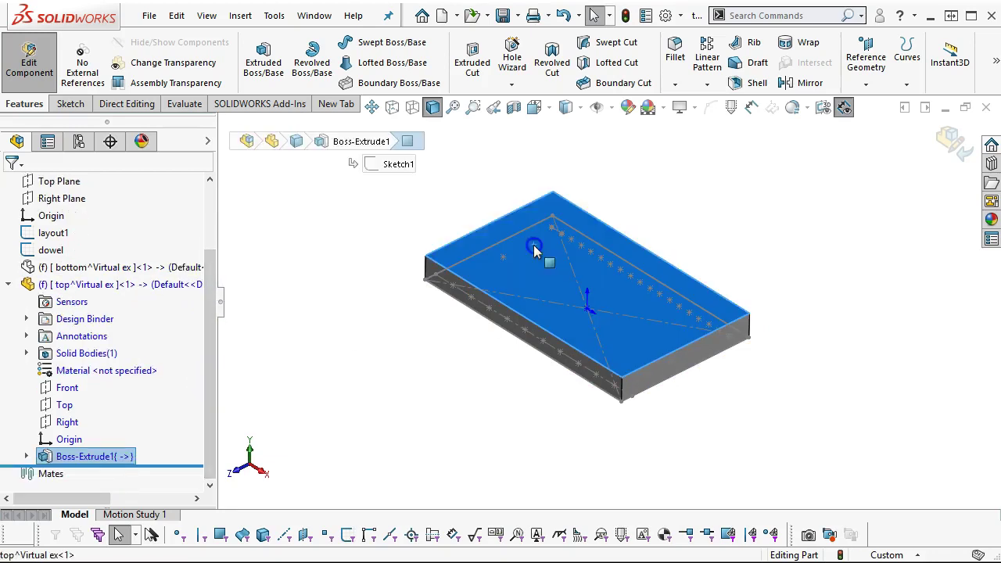
key(s)
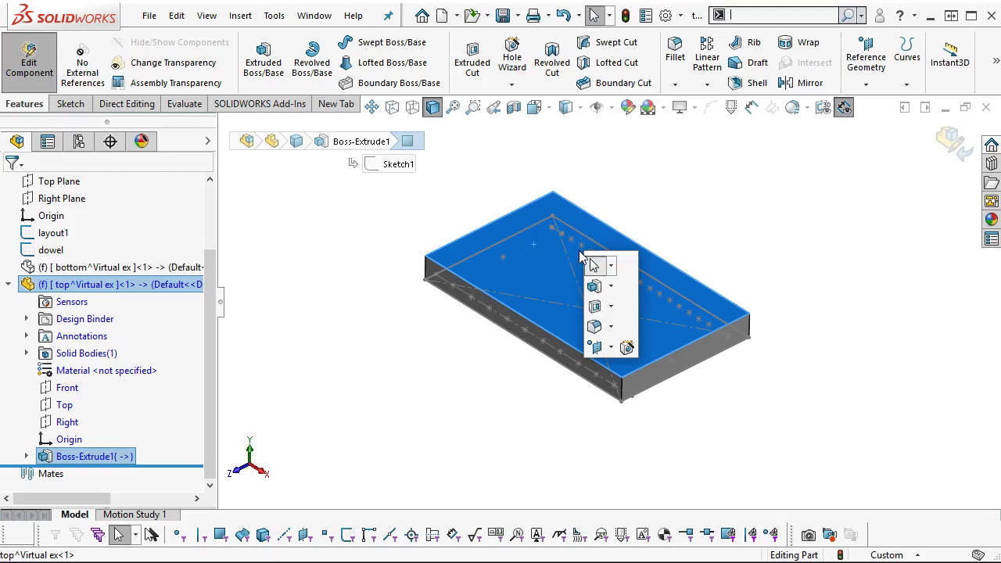
click(626, 347)
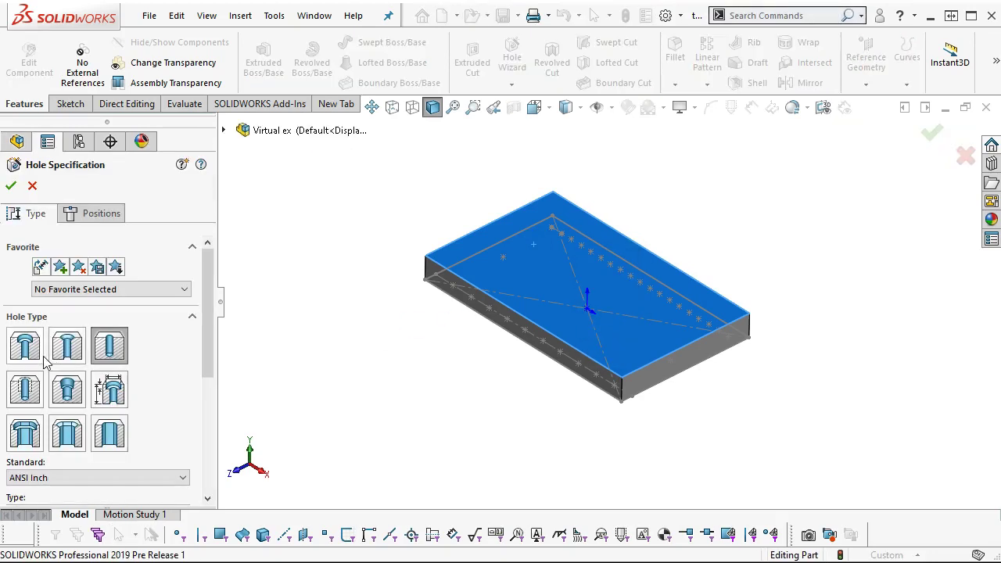
click(30, 351)
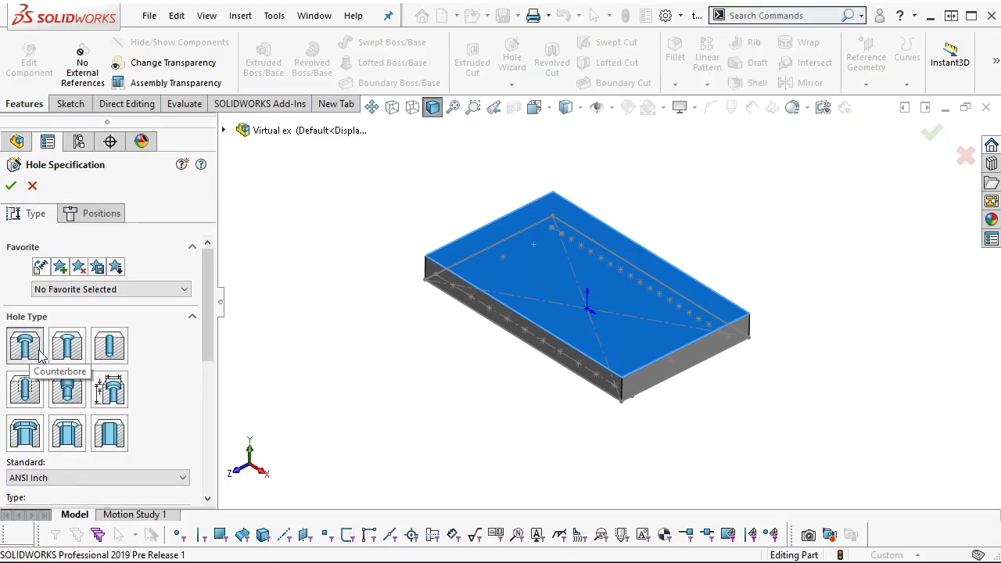
click(112, 219)
click(43, 216)
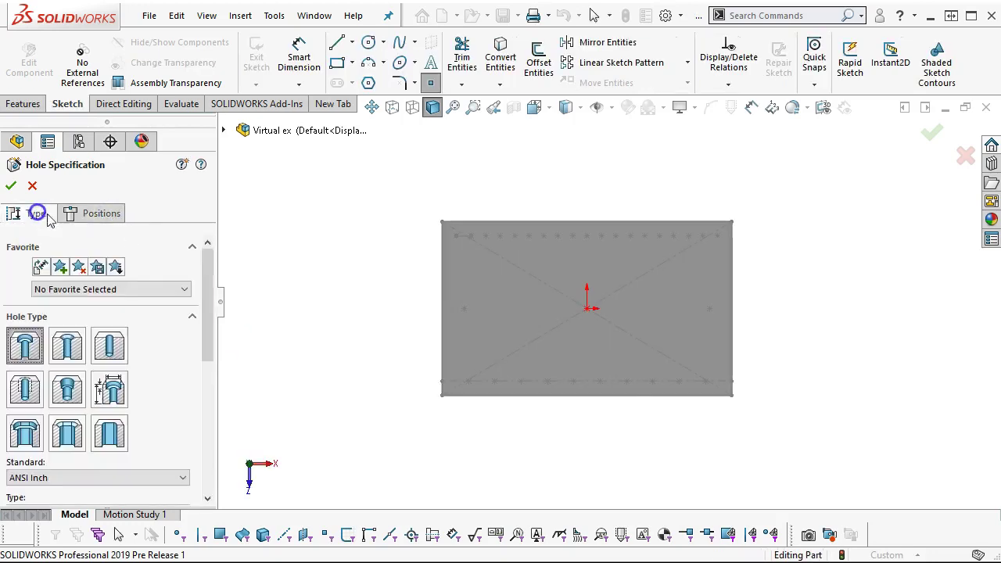
drag(210, 290, 203, 418)
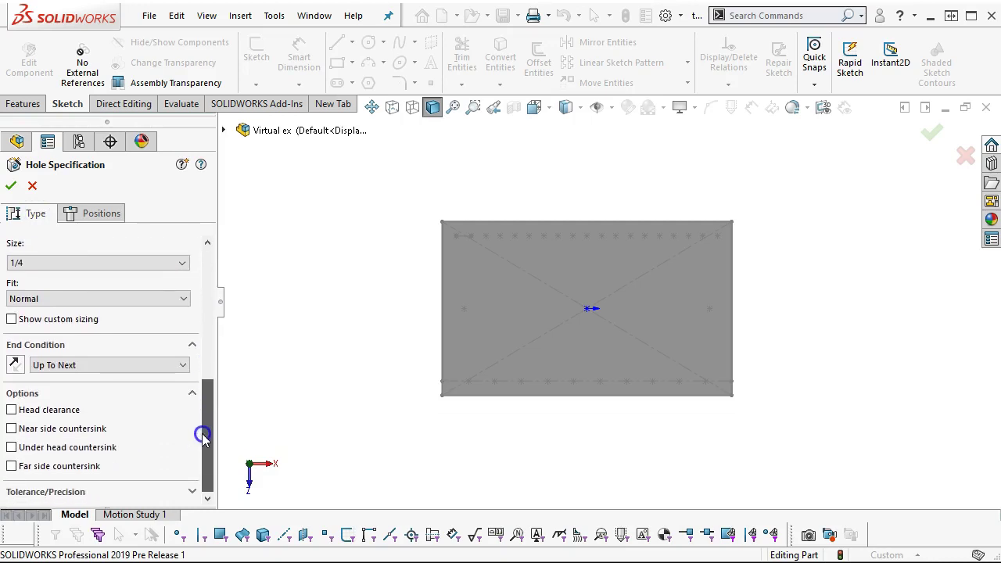
Choose the plate's upper face for positioning the counterbore hole at the layout points
click(84, 218)
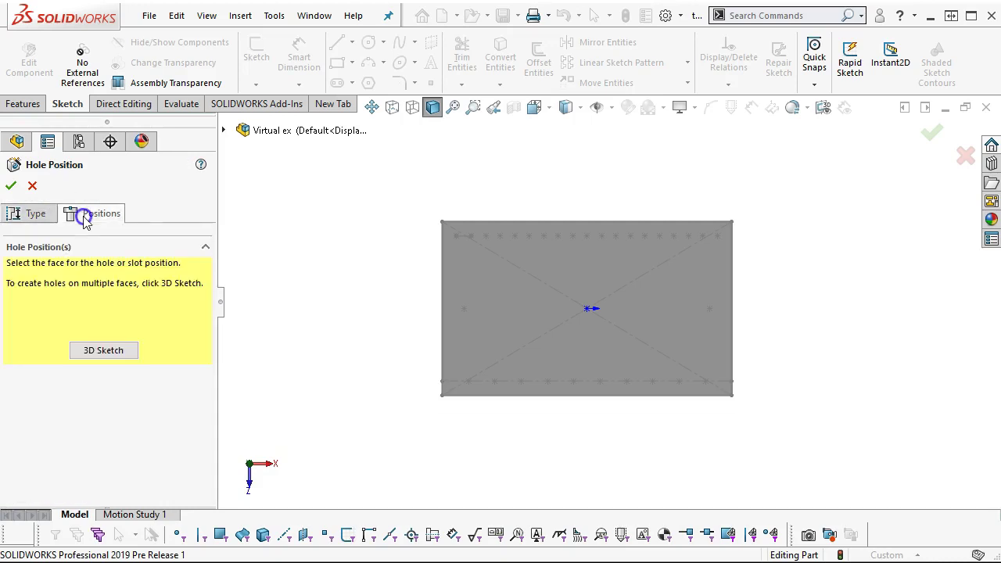
click(475, 262)
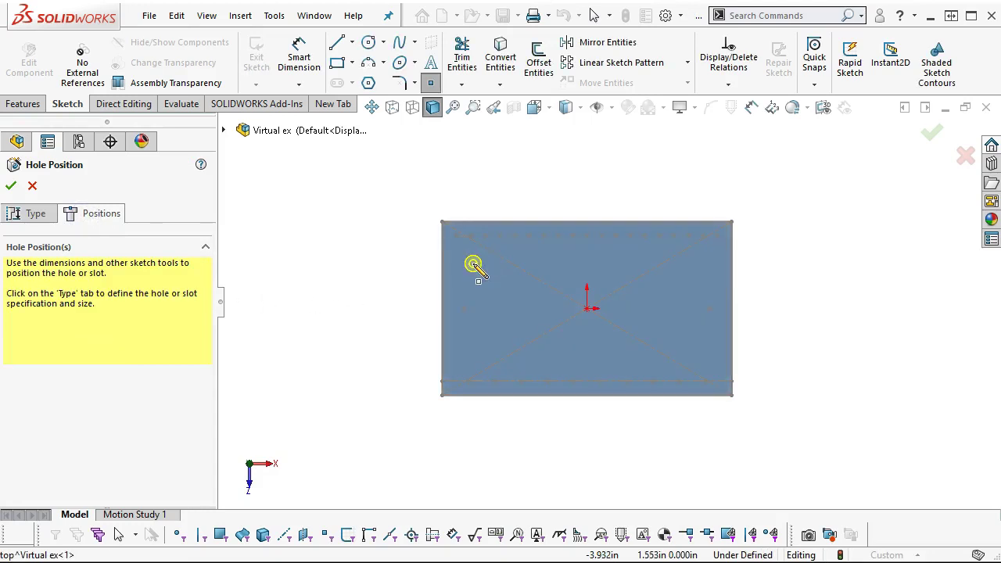
scroll(474, 265, down, 5)
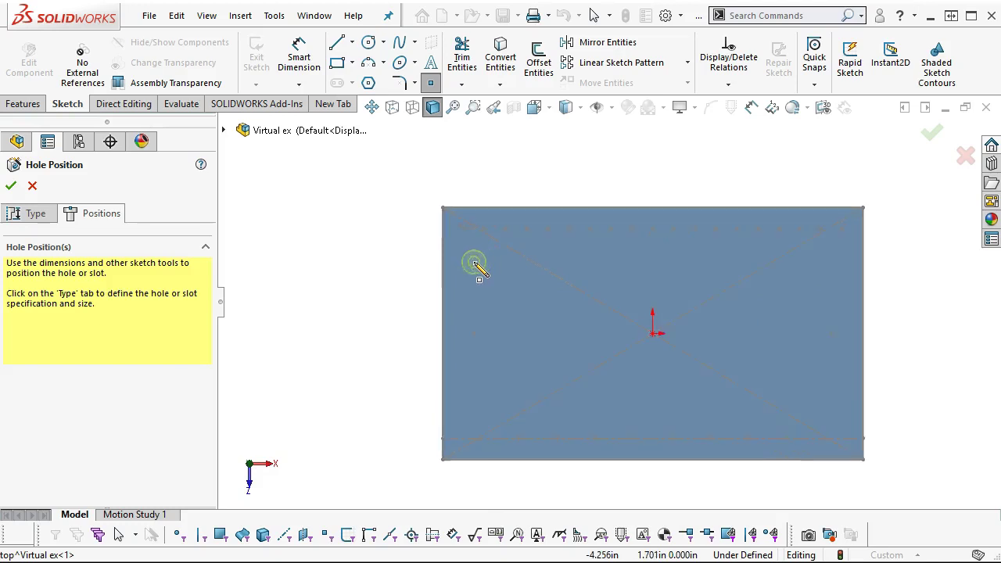
Place the counterbore hole on the first layout point near the top plate's corner and give it custom sizing with a Close fit
click(488, 205)
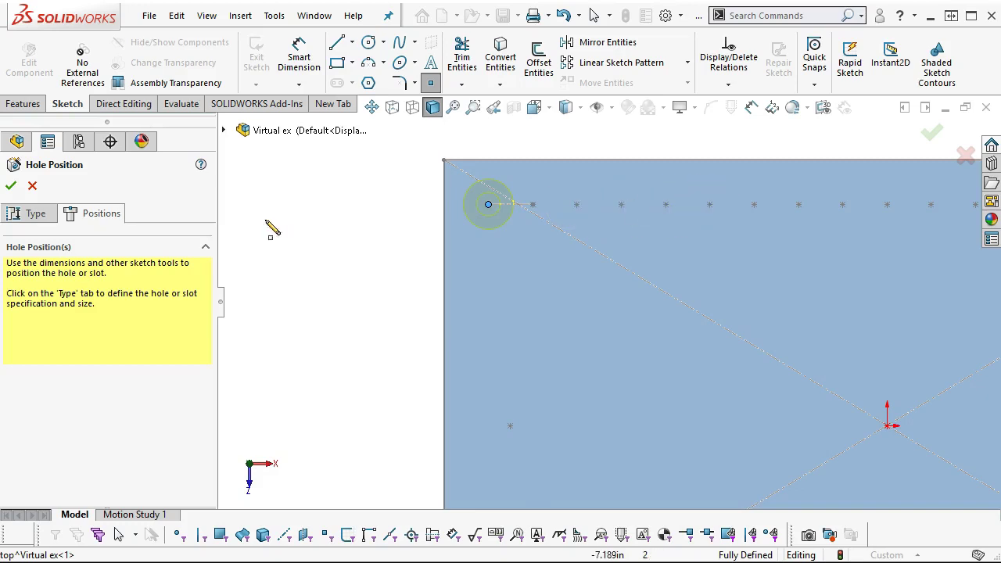
click(36, 213)
drag(208, 304, 202, 420)
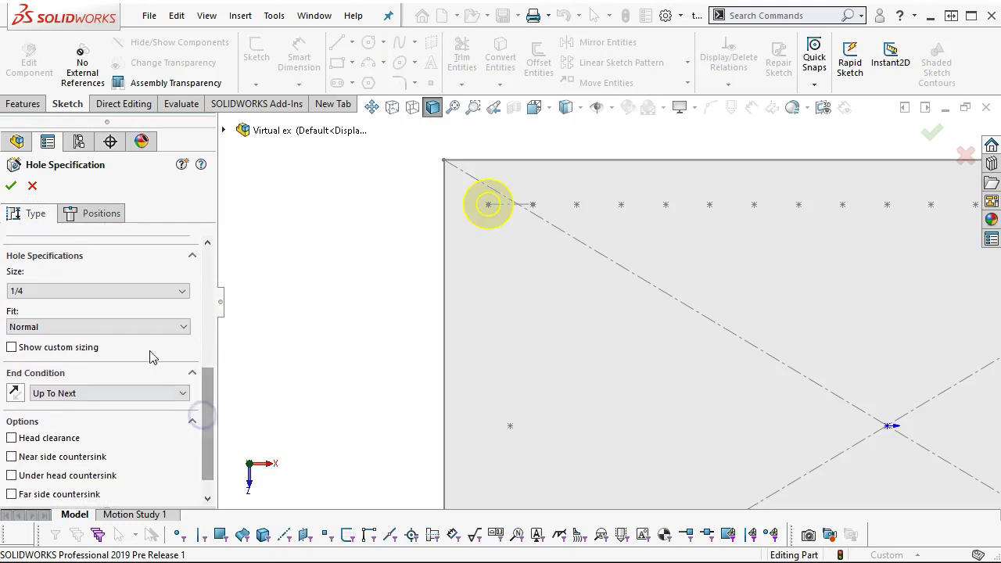
click(33, 350)
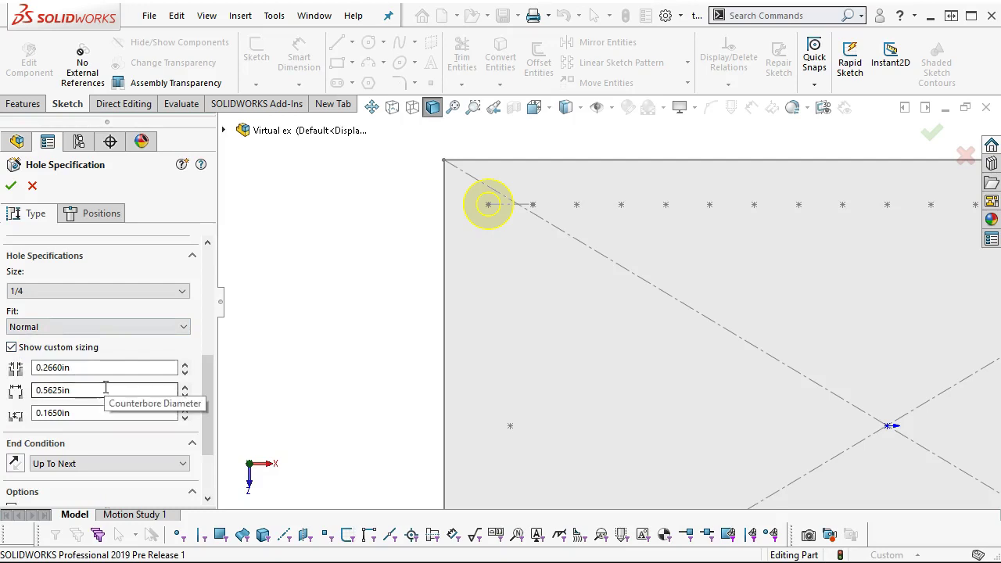
click(56, 327)
click(47, 339)
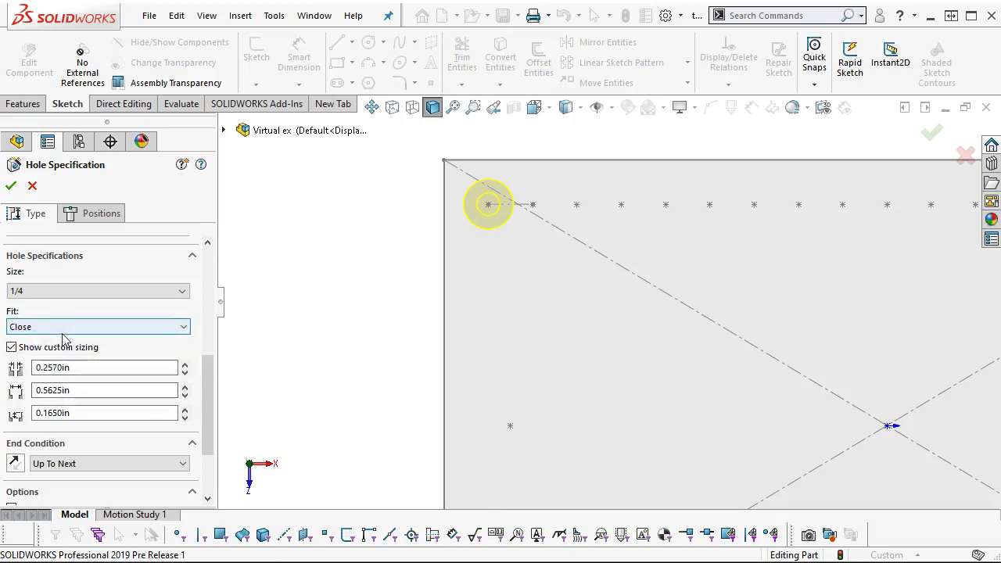
Set the hole's counterbore diameter to 0.5 in
click(81, 390)
text(.)
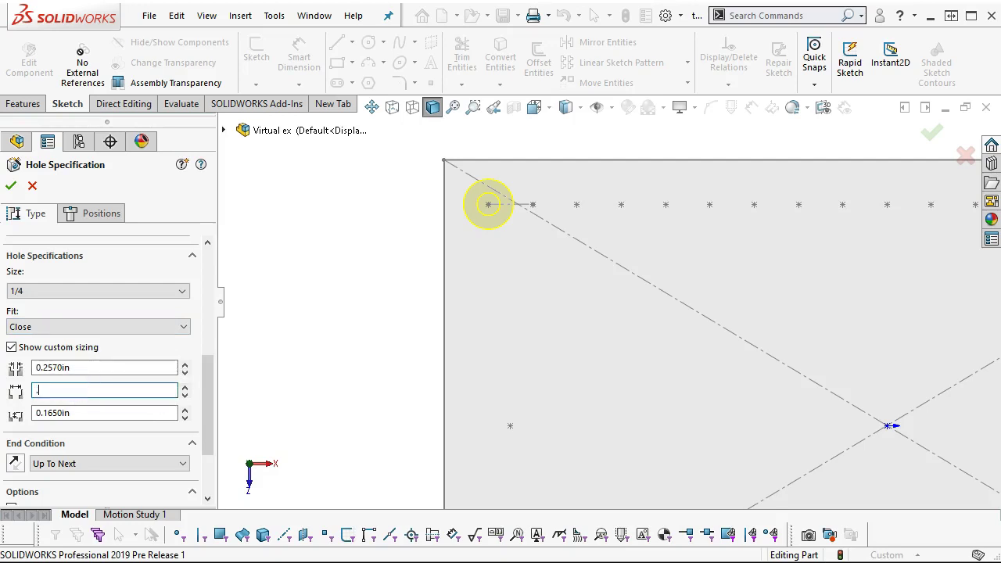
text(5)
key(Return)
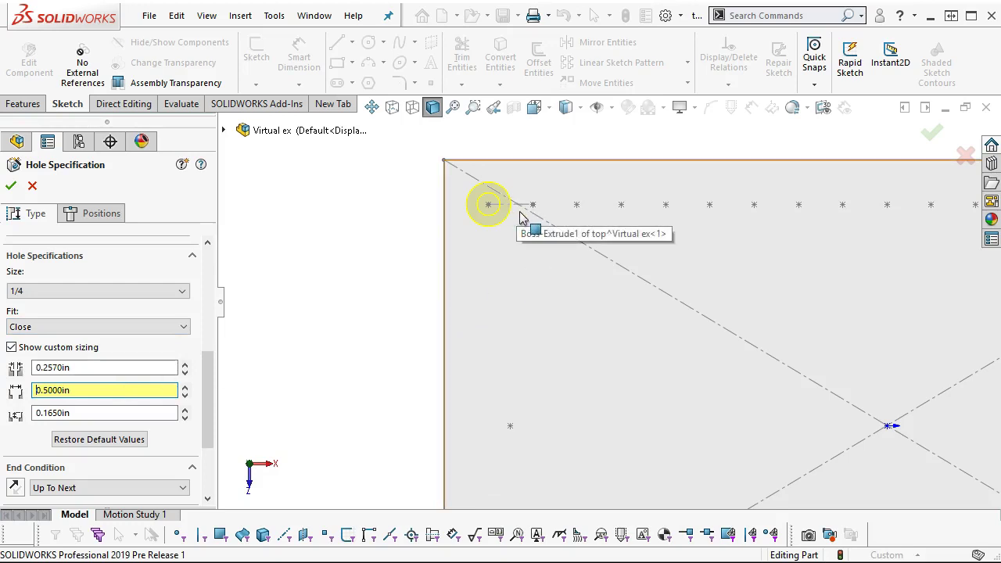
Set the counterbore diameter to 0.49 in and create the hole at its corner position
double_click(79, 387)
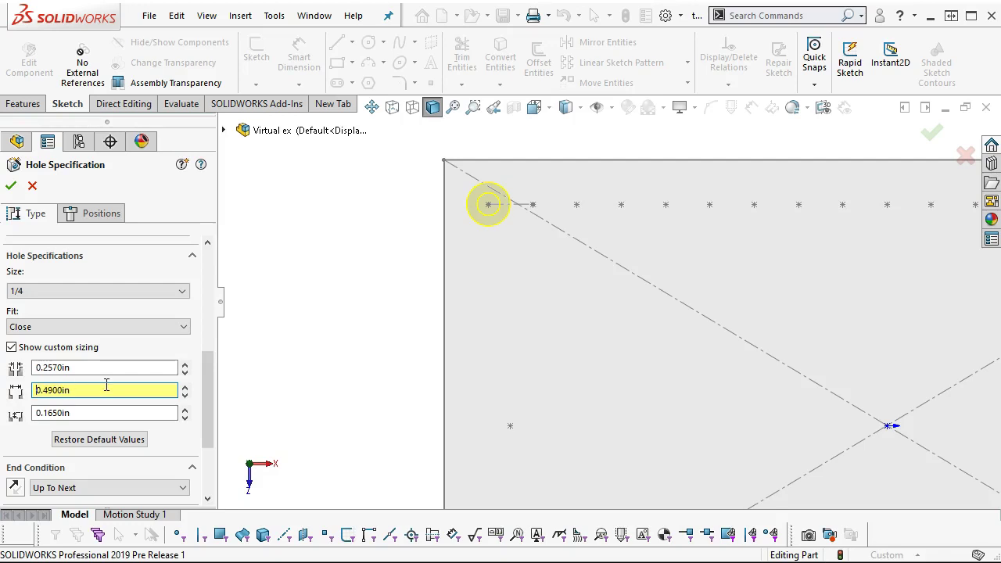
click(74, 212)
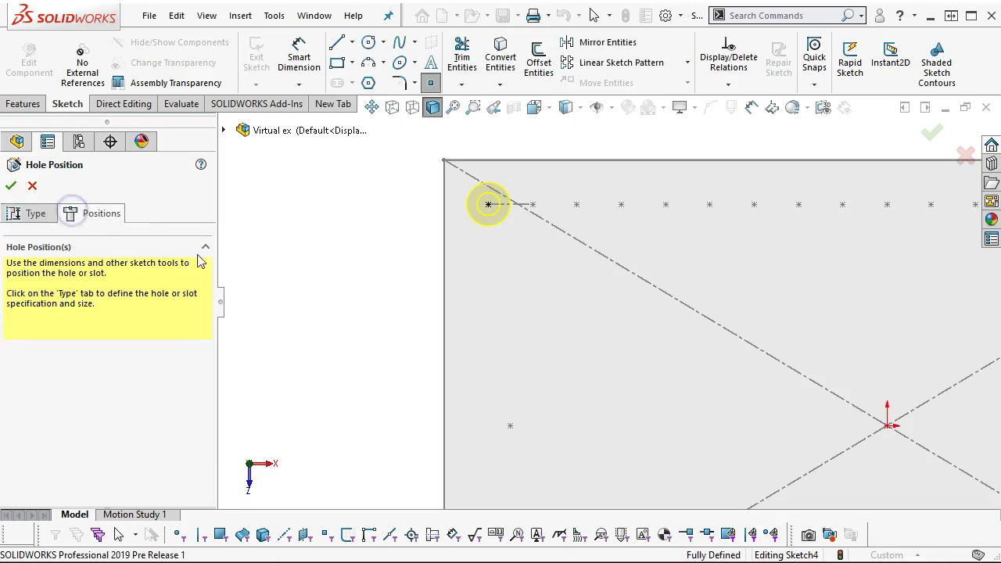
scroll(363, 313, up, 4)
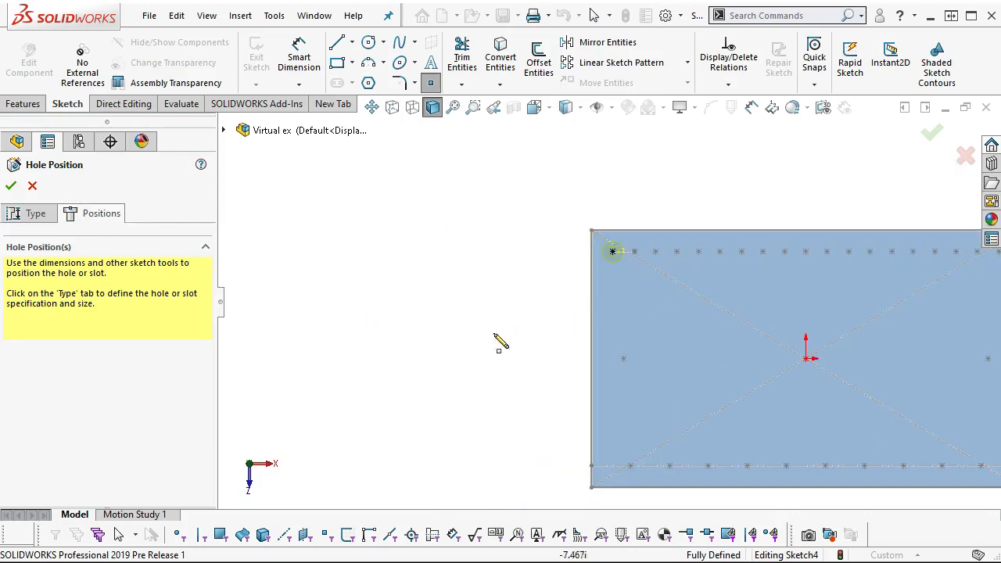
click(11, 186)
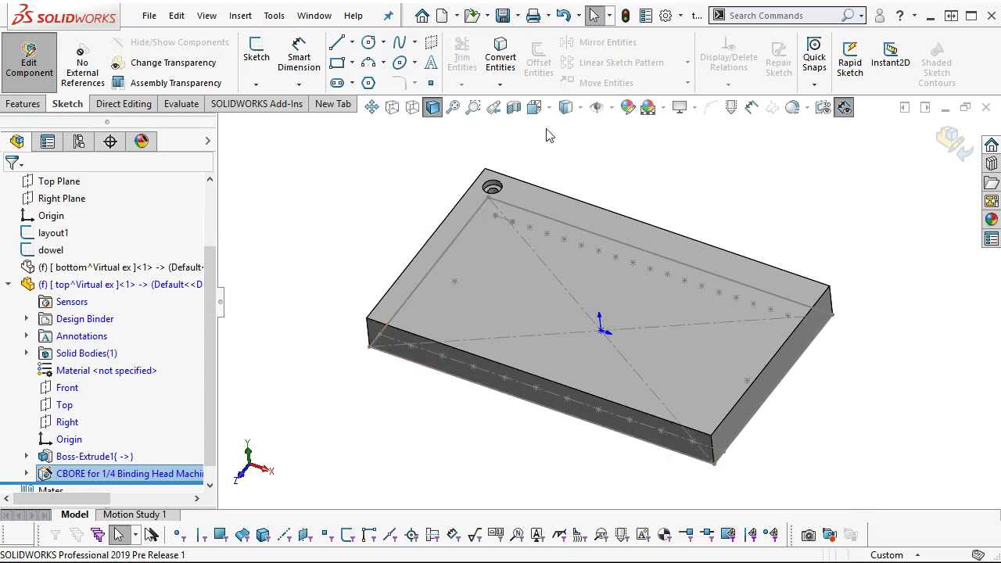
Create a Sketch Driven Pattern of the counterbore hole using the points of the layout1 sketch
click(19, 104)
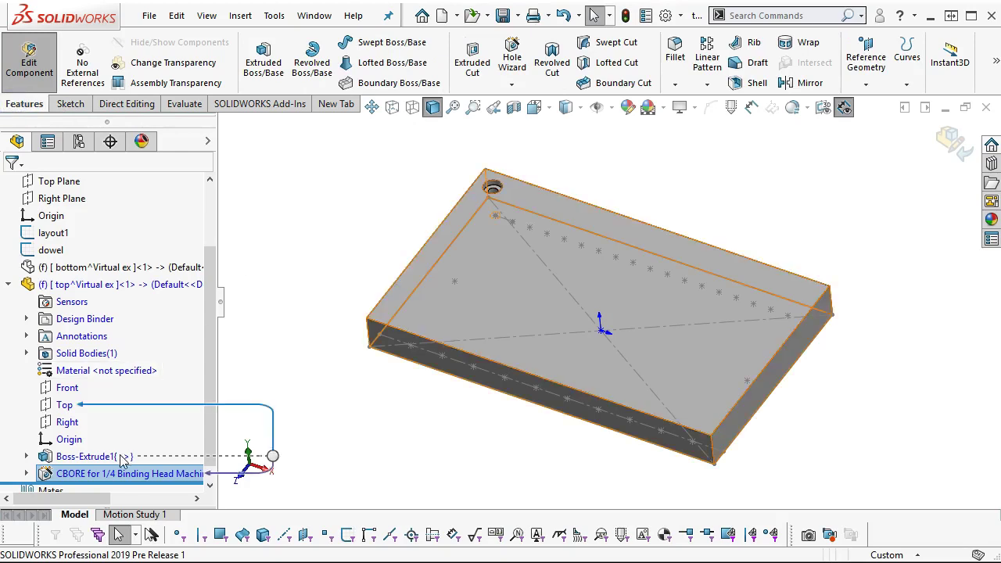
click(716, 84)
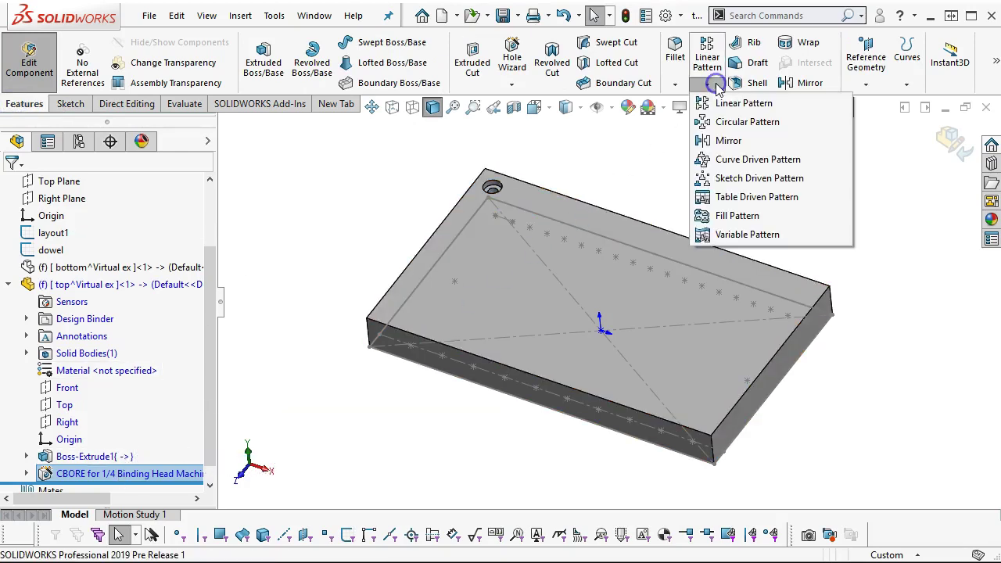
click(731, 179)
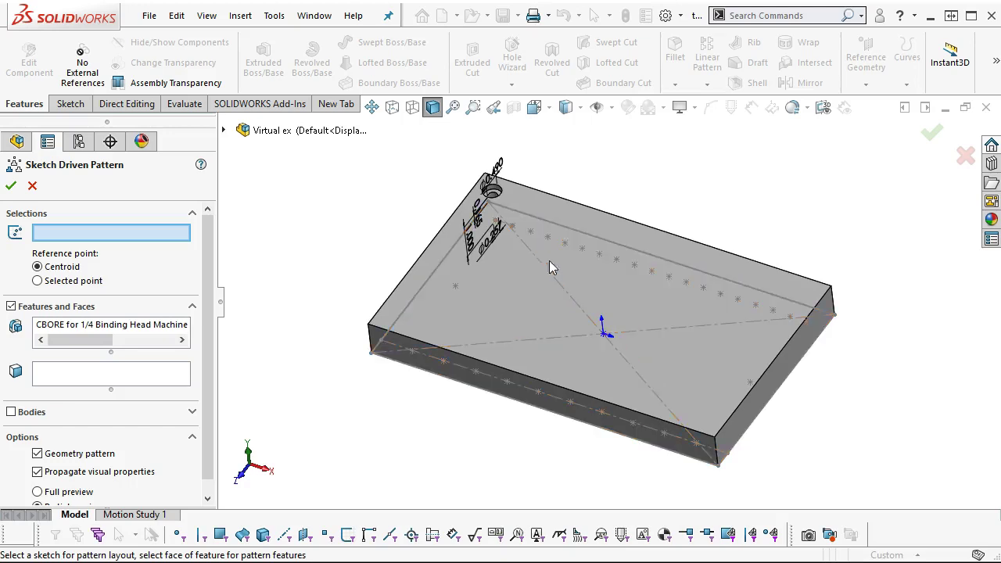
click(531, 238)
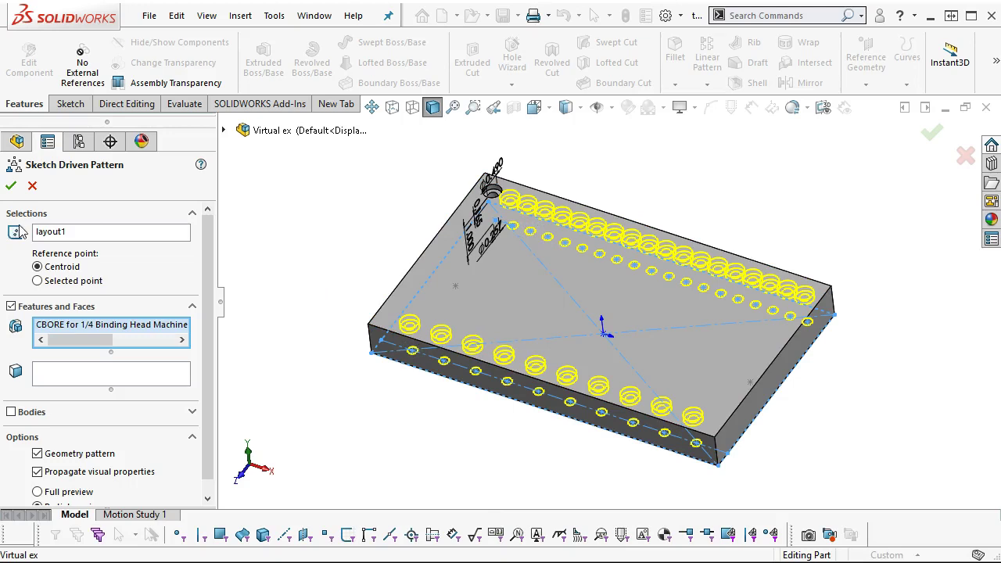
click(14, 185)
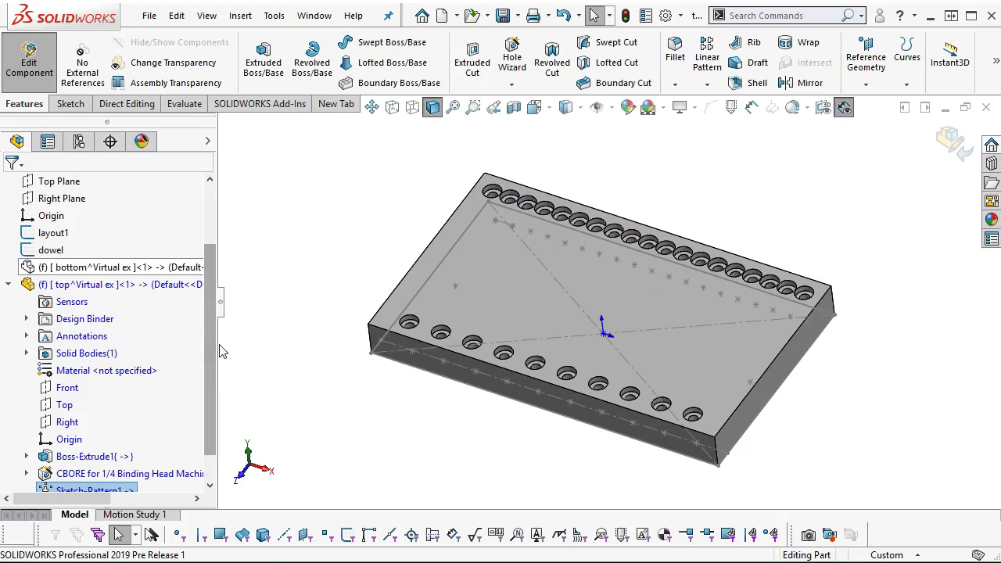
Edit the counterbore hole feature and change its screw type to Socket Head Cap Screw
scroll(221, 352, down, 2)
mouse_move(133, 442)
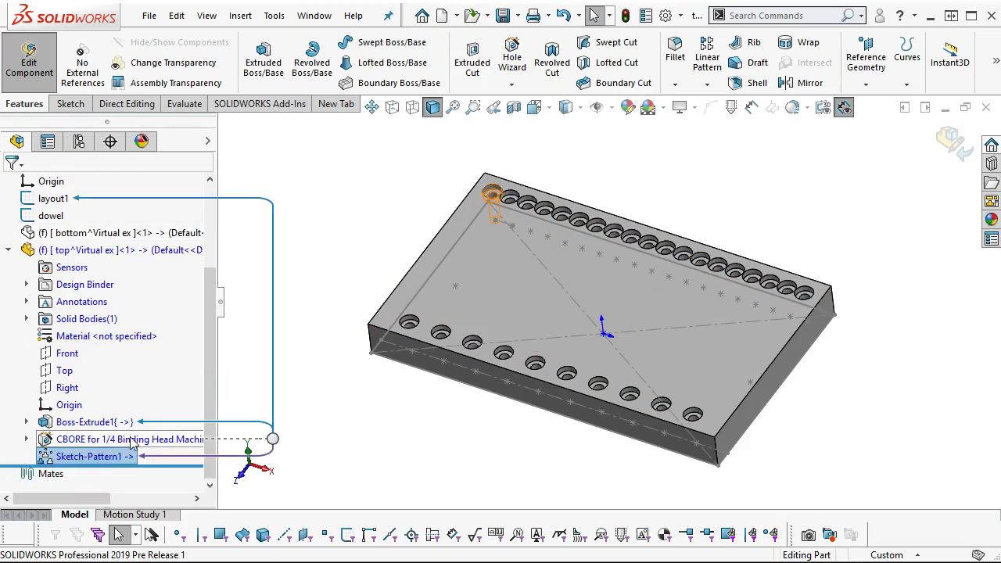
right_click(133, 442)
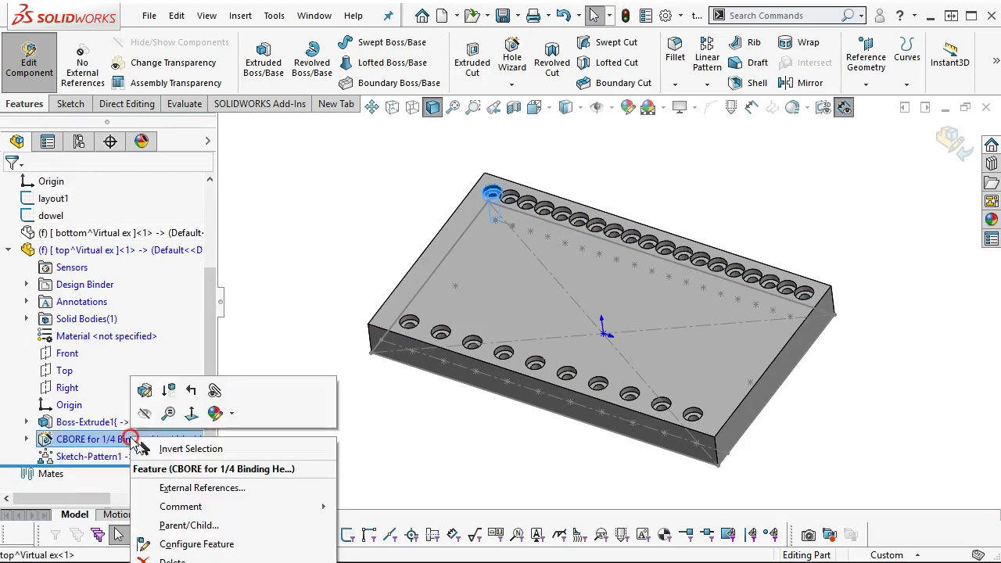
click(145, 389)
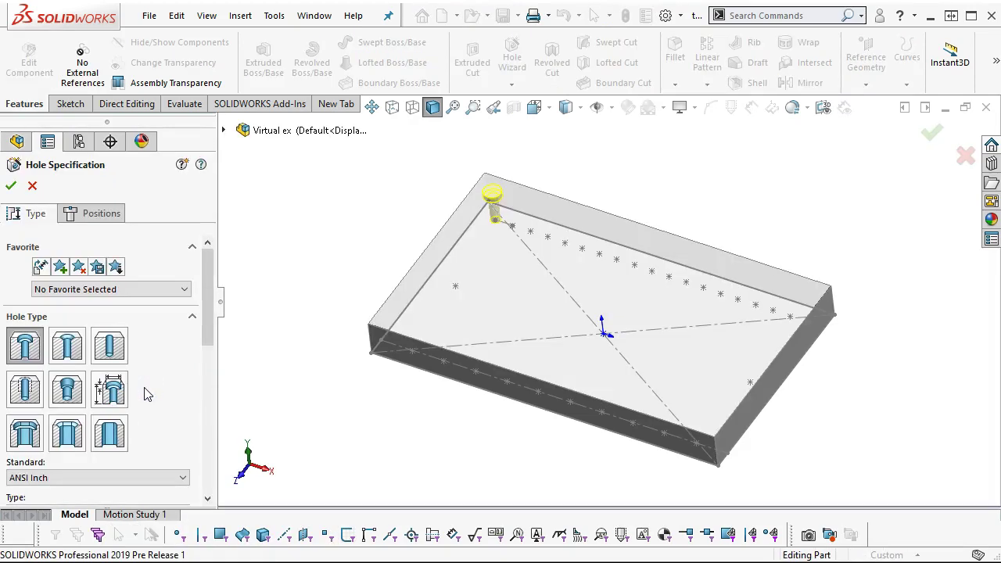
drag(212, 308, 213, 393)
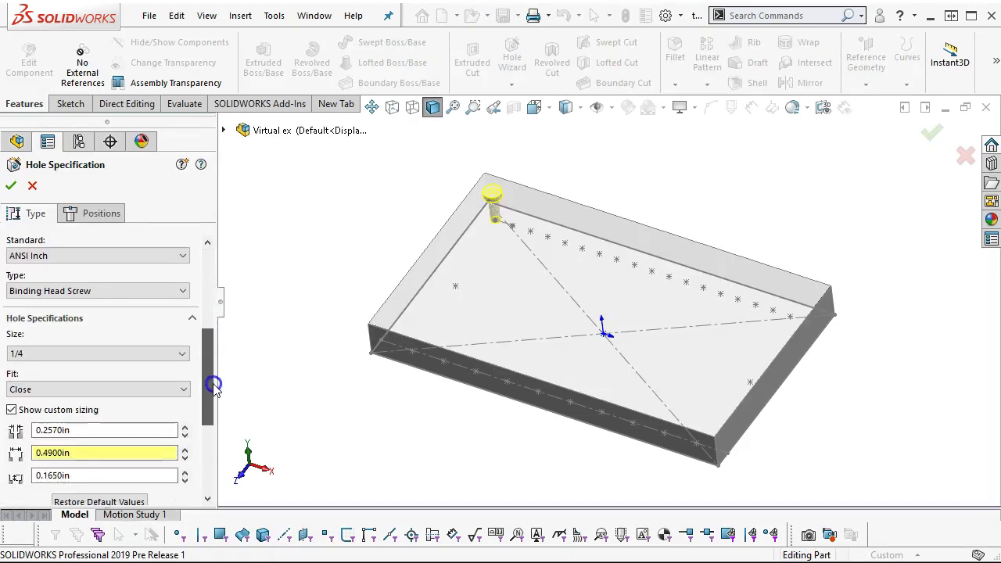
click(92, 290)
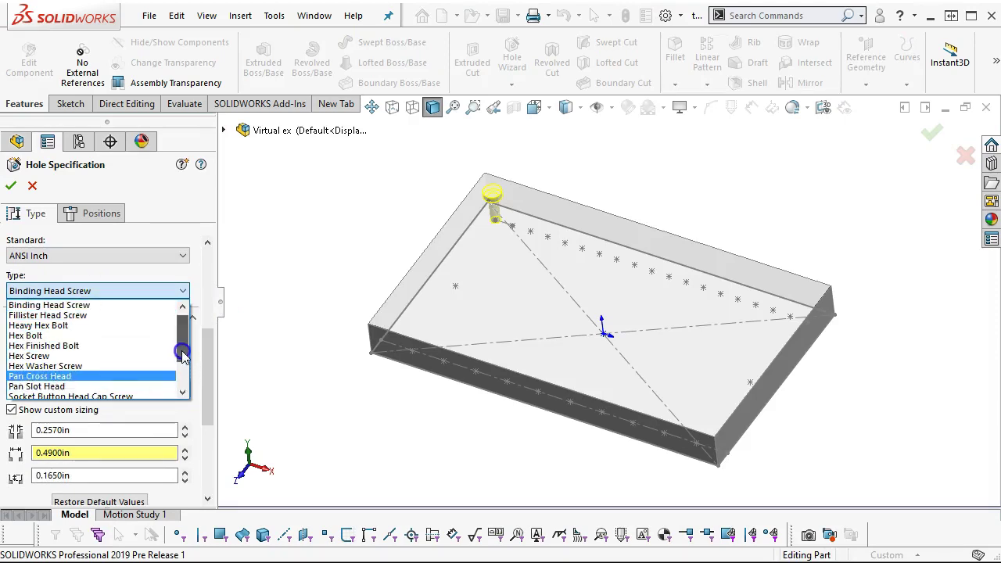
drag(183, 349, 181, 363)
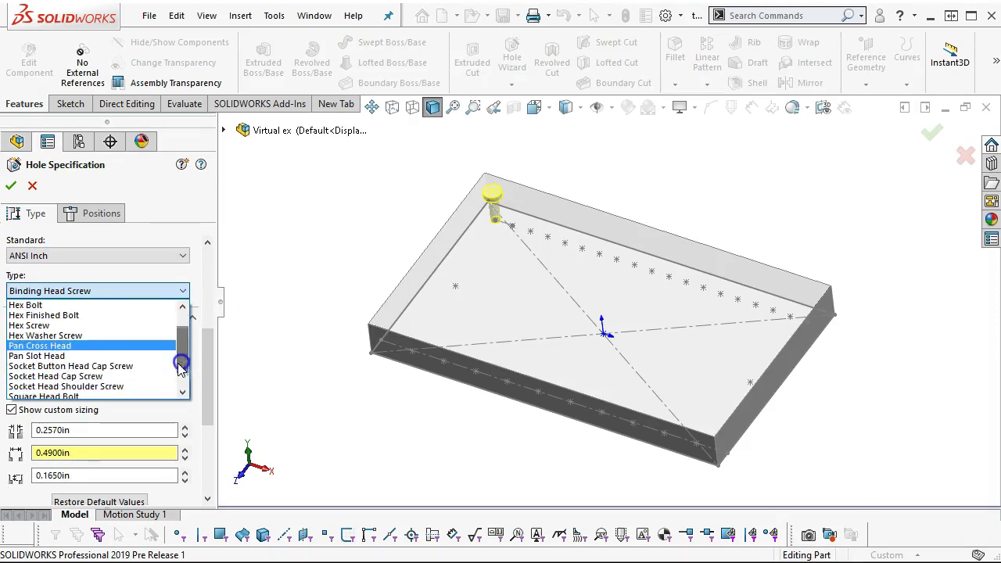
click(98, 379)
Set the counterbore diameter to 0.41 in and apply the changes to the hole feature
double_click(84, 454)
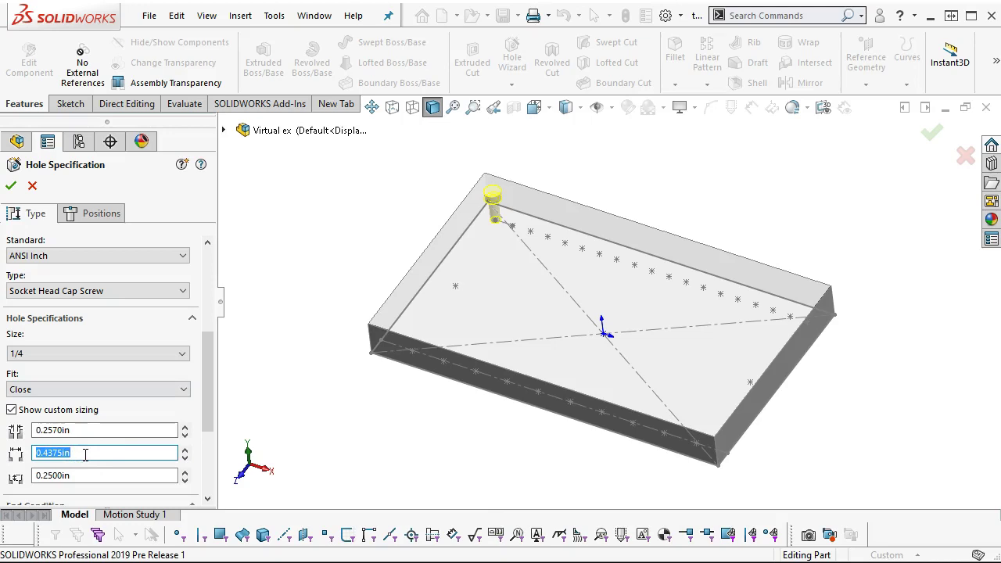
key(Tab)
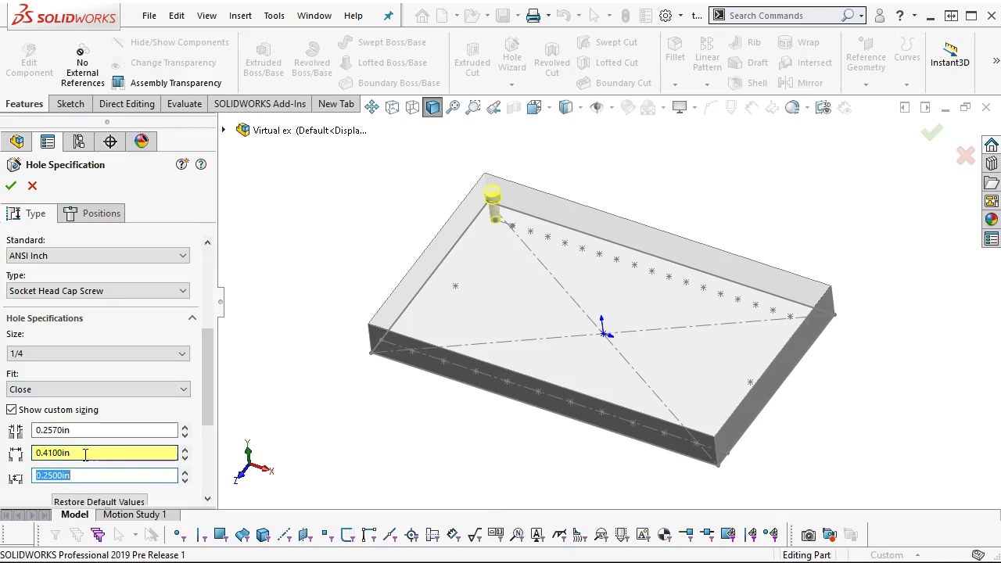
drag(207, 379, 209, 400)
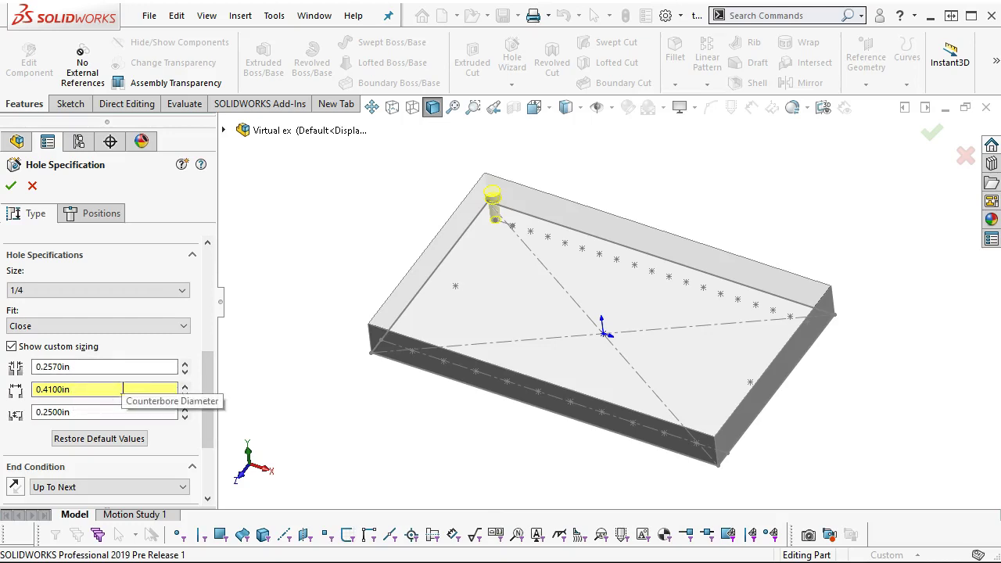
click(90, 218)
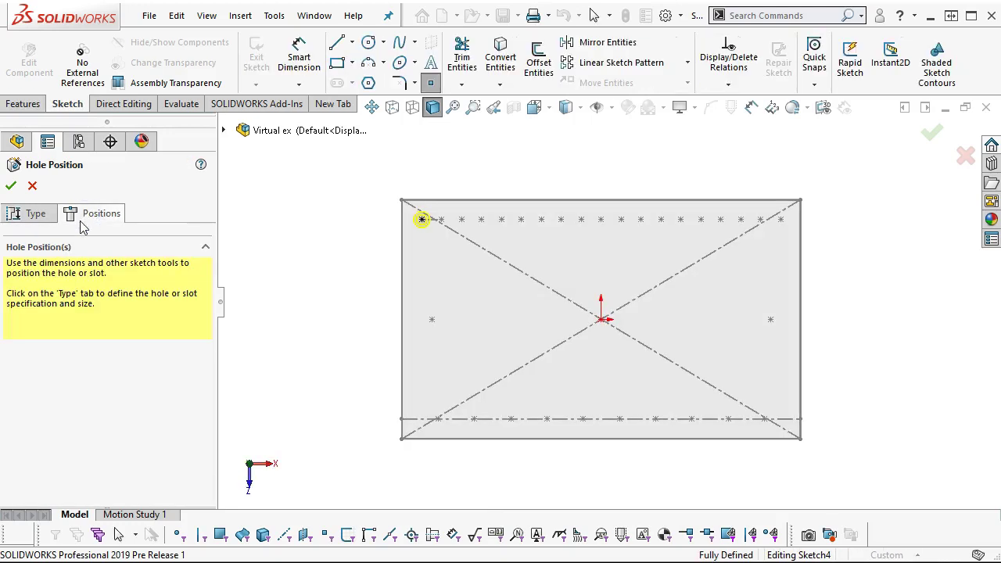
click(12, 188)
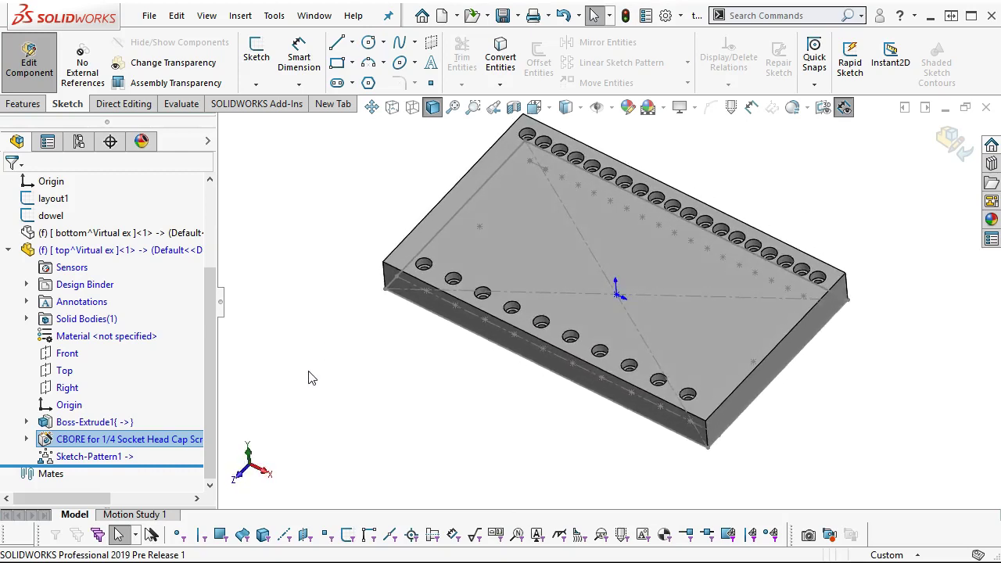
Start a Hole Wizard plain hole on the plate's top face with sizing reset to defaults and the Dowel Holes type
click(500, 218)
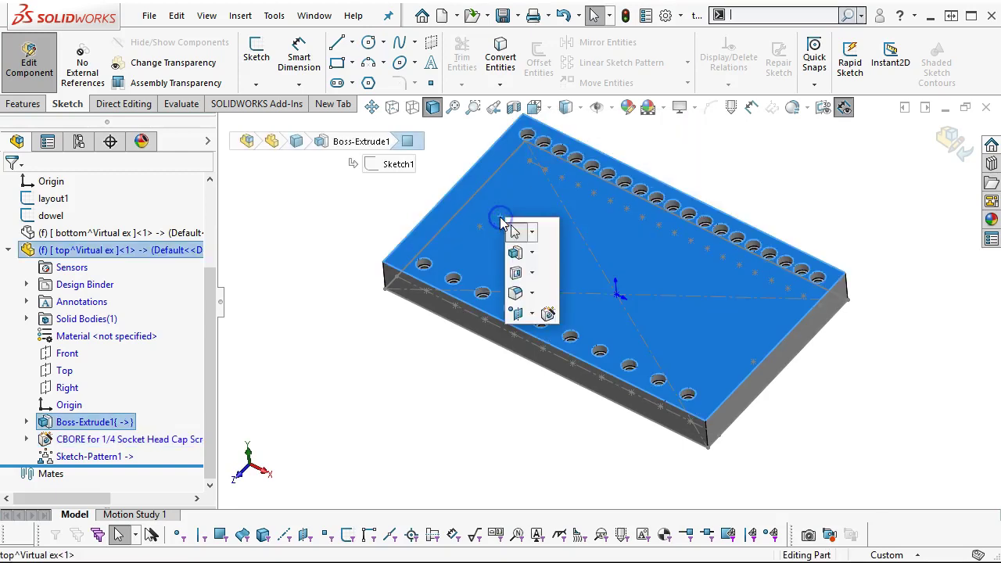
click(543, 309)
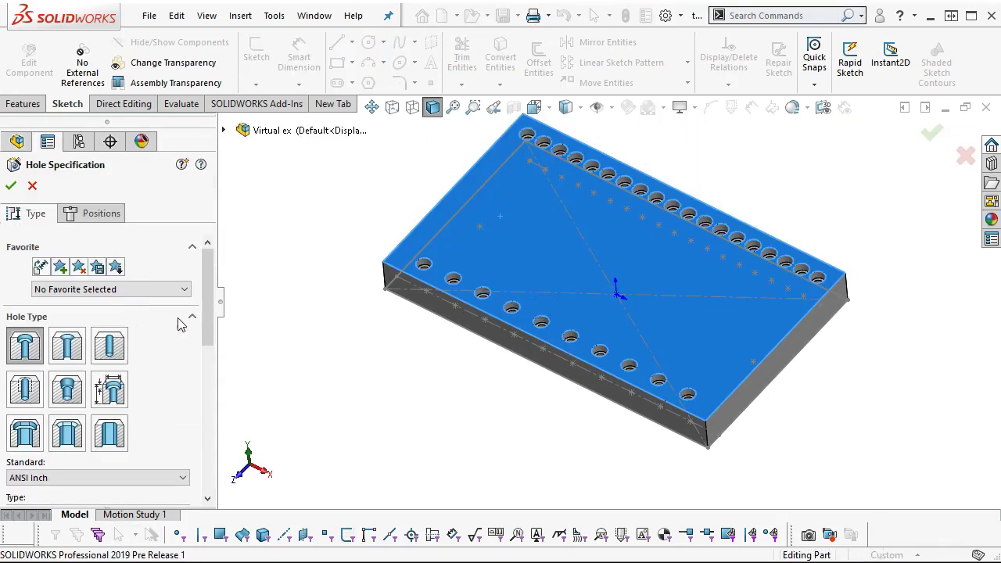
click(109, 345)
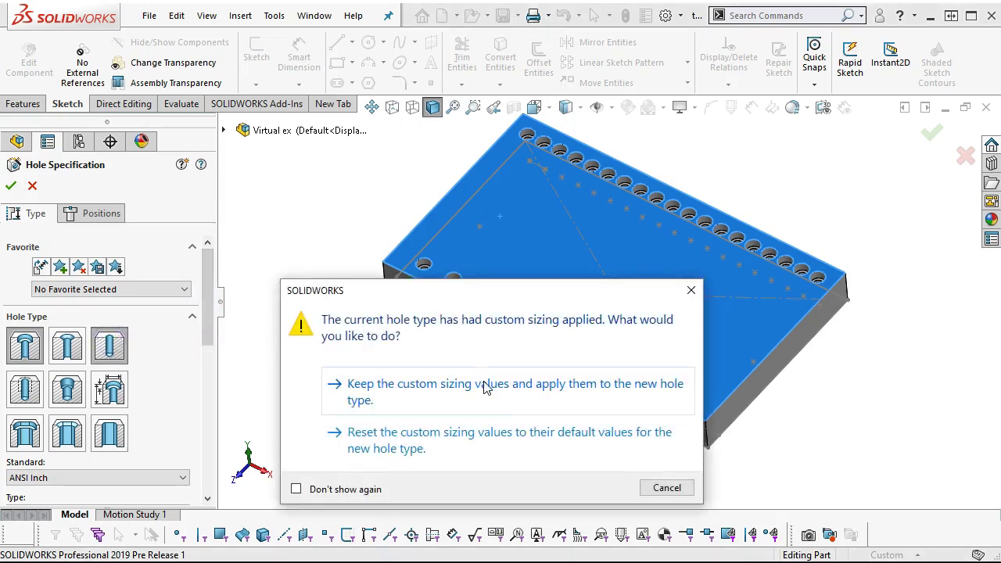
click(410, 448)
drag(208, 321, 212, 388)
click(27, 382)
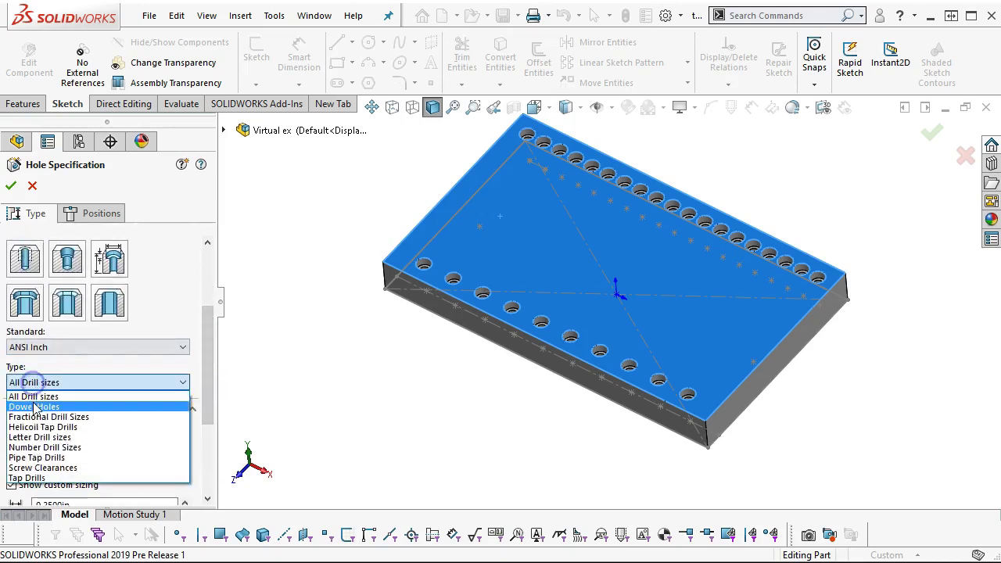
click(32, 390)
Set the custom diameter of the 1/4 dowel hole to 0.251 in
drag(208, 401, 211, 452)
click(72, 361)
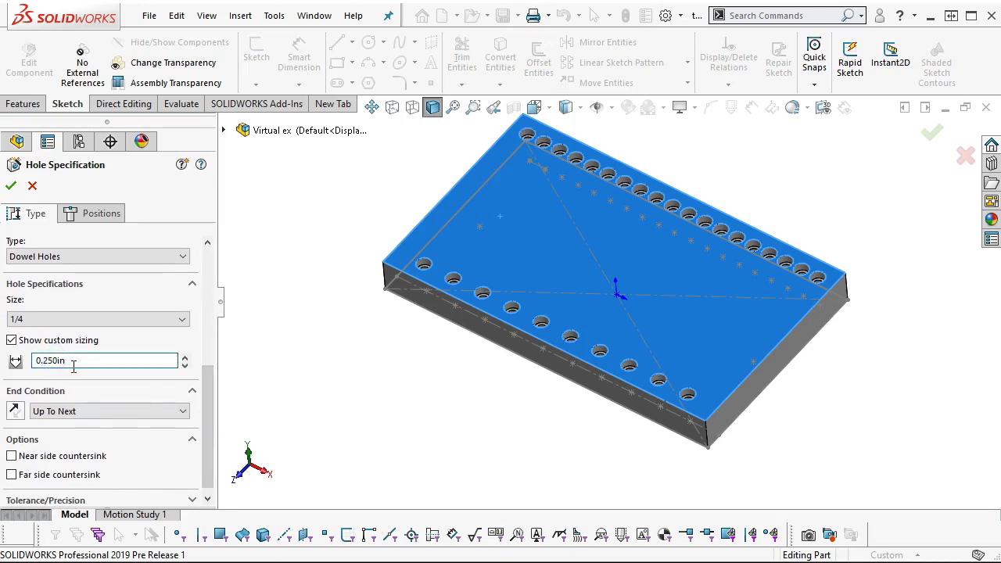
drag(208, 375, 209, 404)
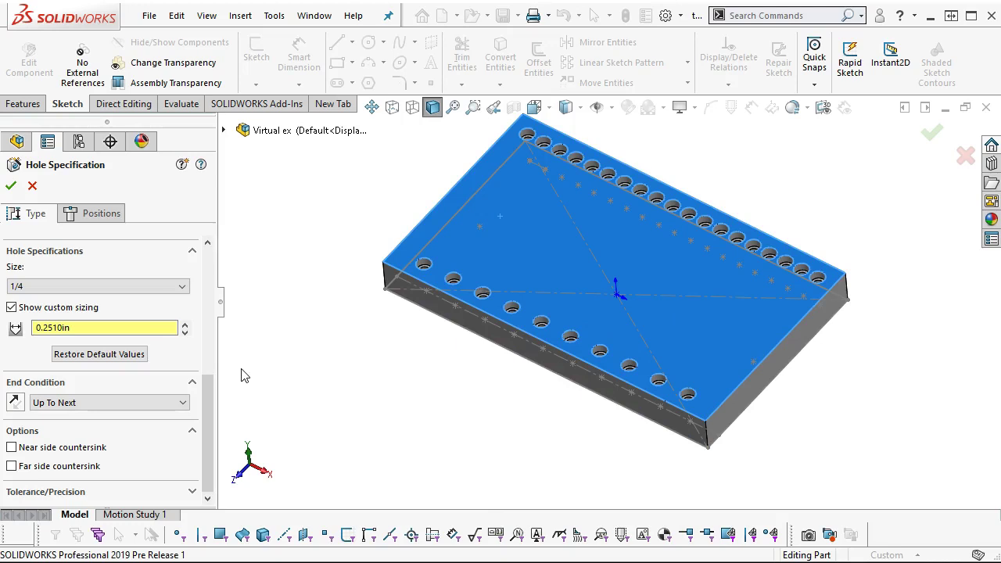
Set the dowel hole's diameter callout precision to .1234, then finish the hole and return to editing the assembly
drag(211, 418, 210, 426)
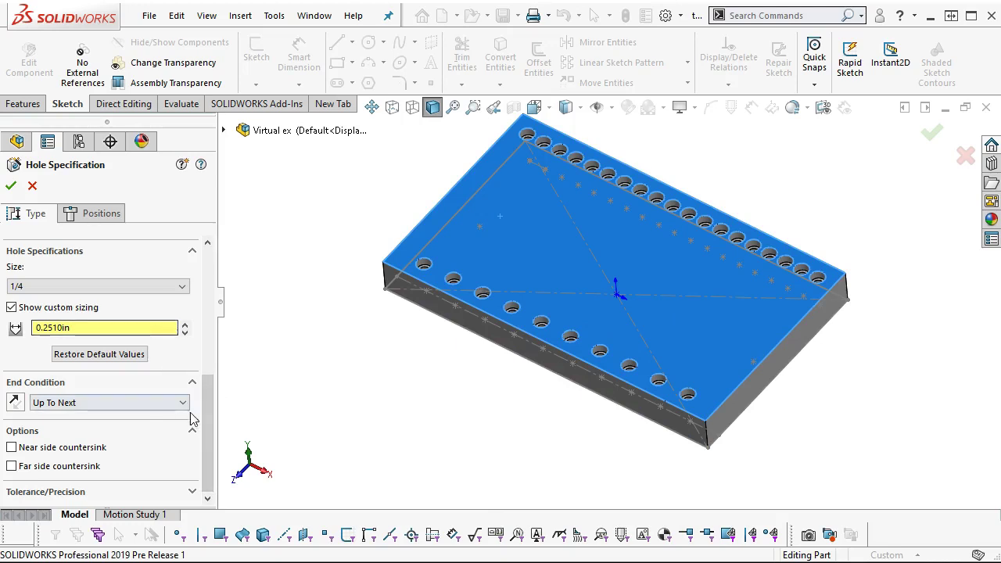
click(191, 494)
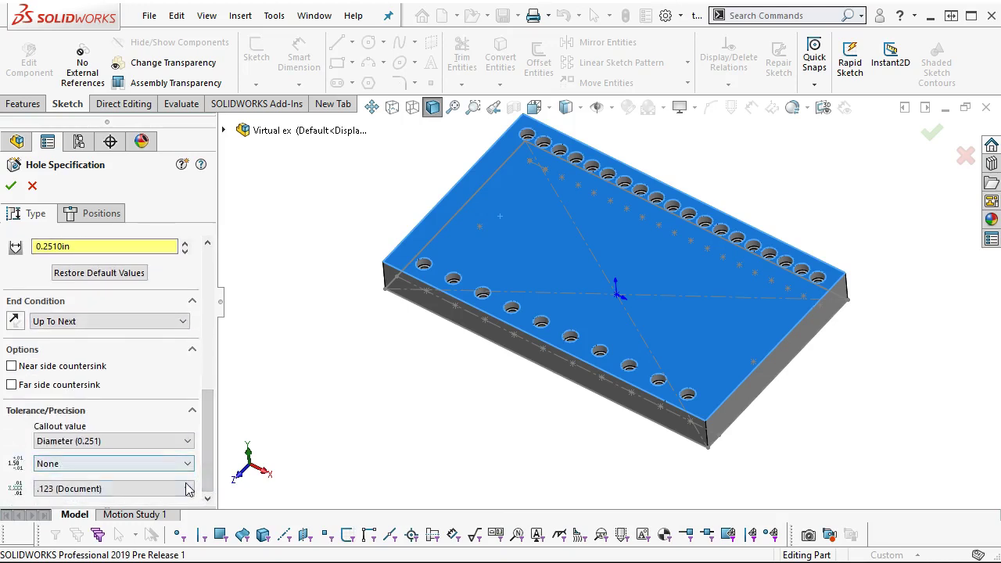
click(186, 487)
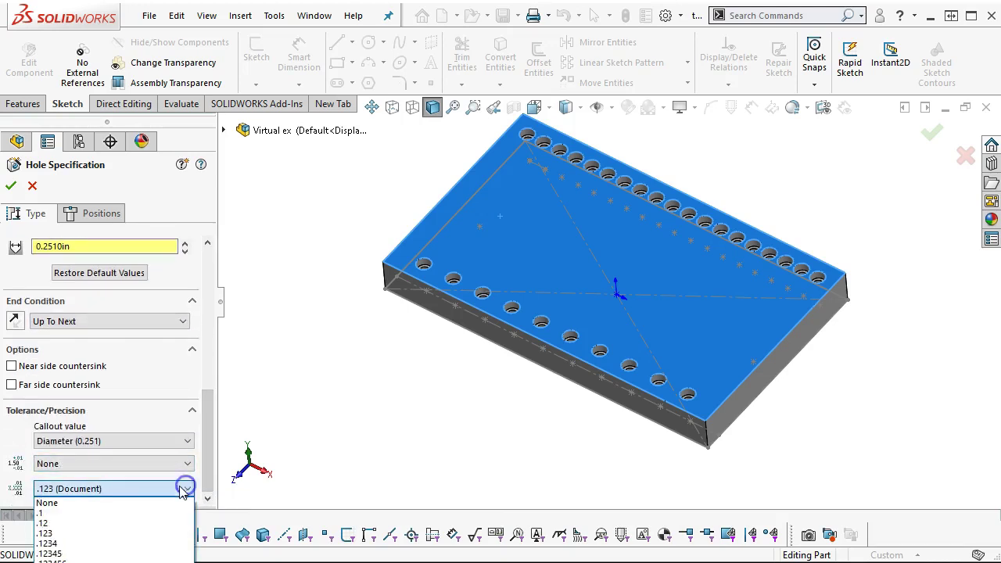
click(77, 543)
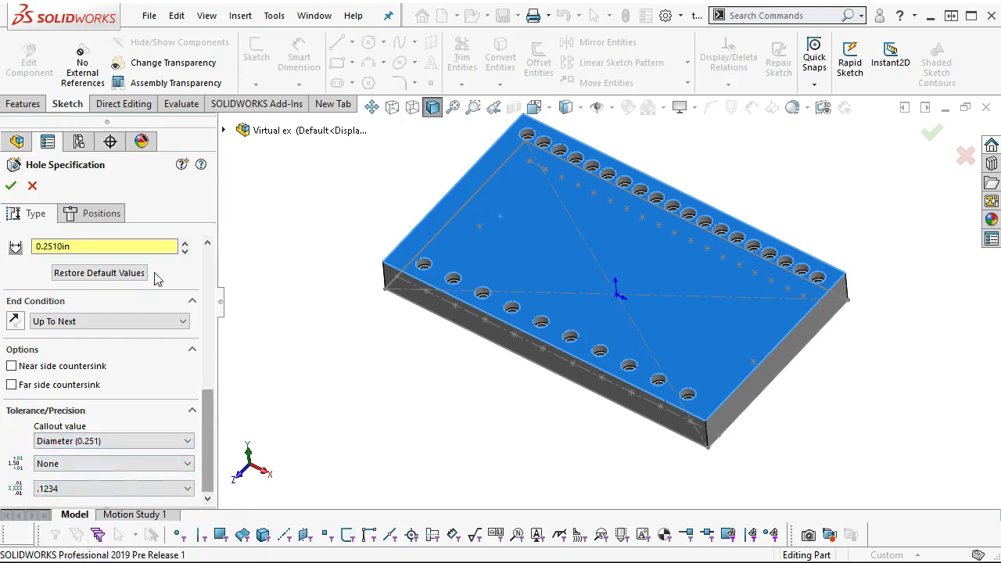
click(11, 185)
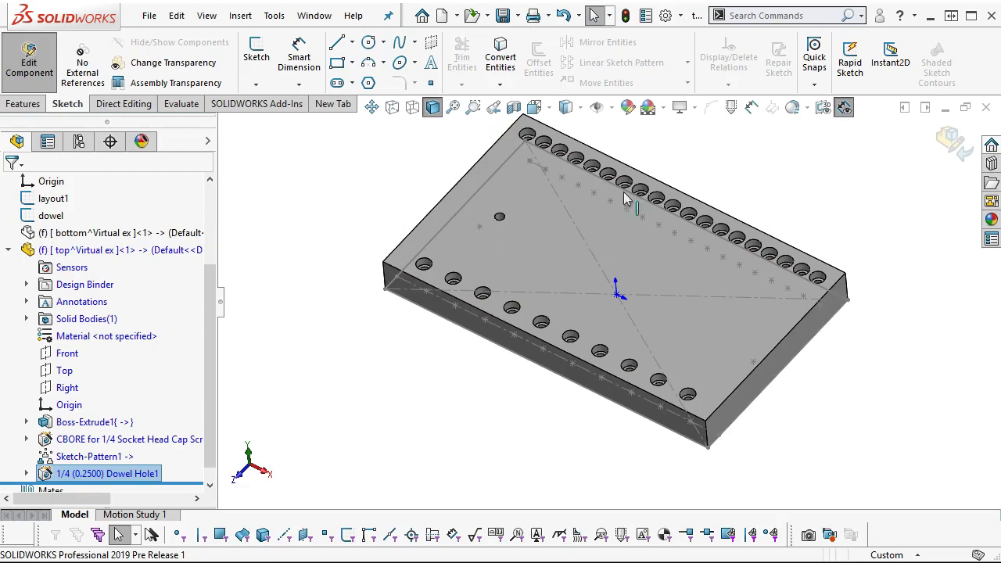
click(953, 140)
Check the diameter of the new dowel hole in the top plate
scroll(496, 225, down, 5)
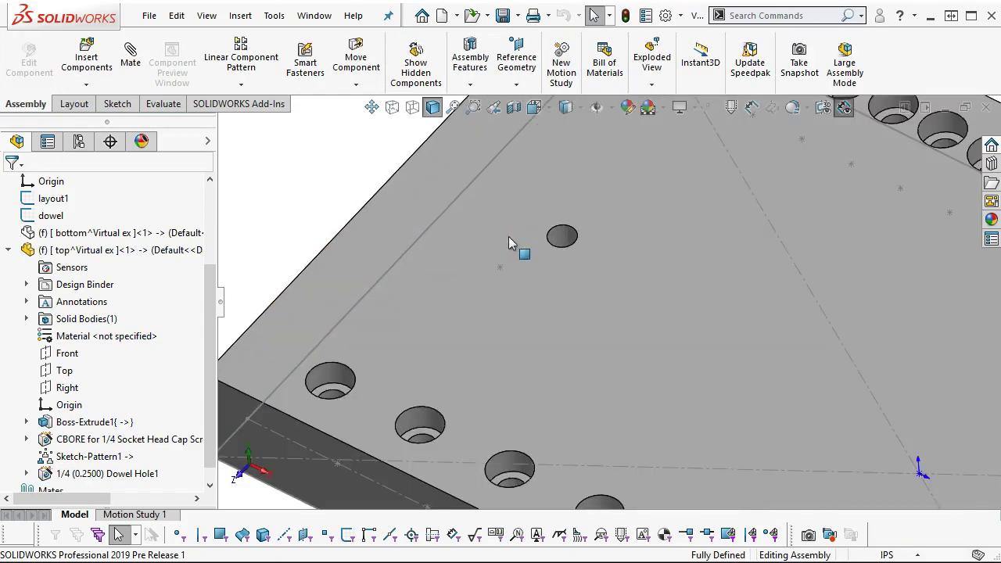
click(563, 234)
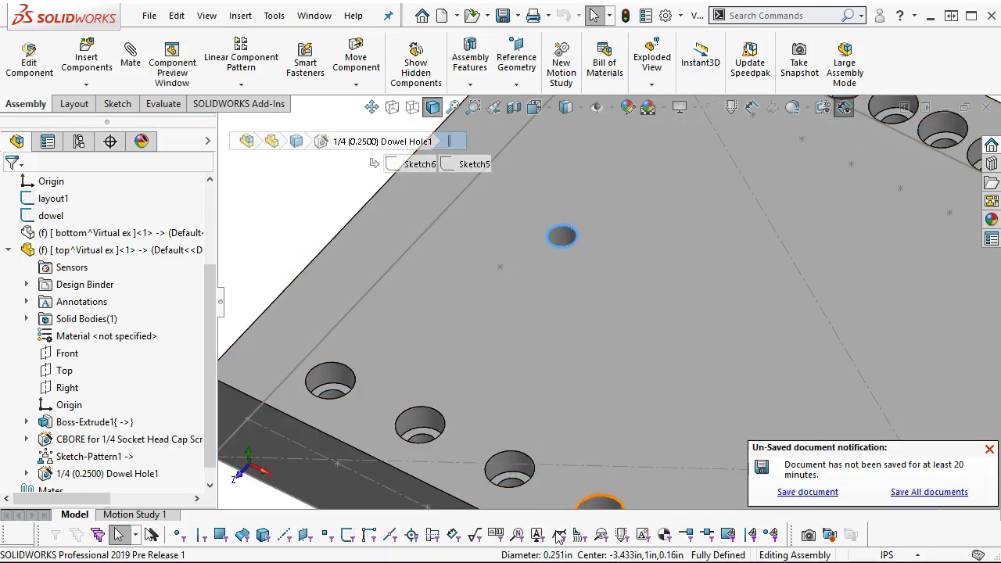
key(Escape)
scroll(505, 313, up, 6)
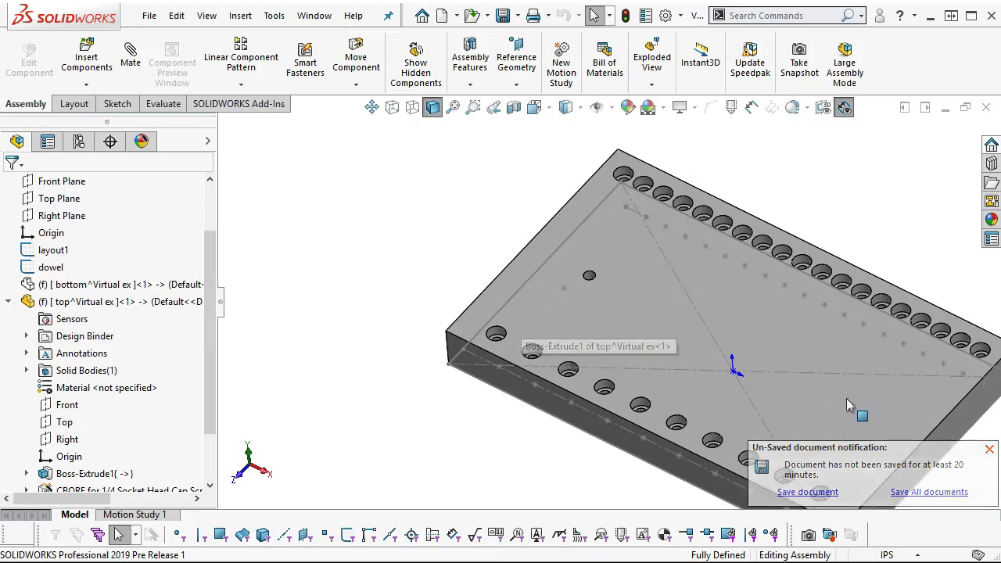
Save the assembly with its virtual components stored internally and turn off the prompt for future saves
click(800, 492)
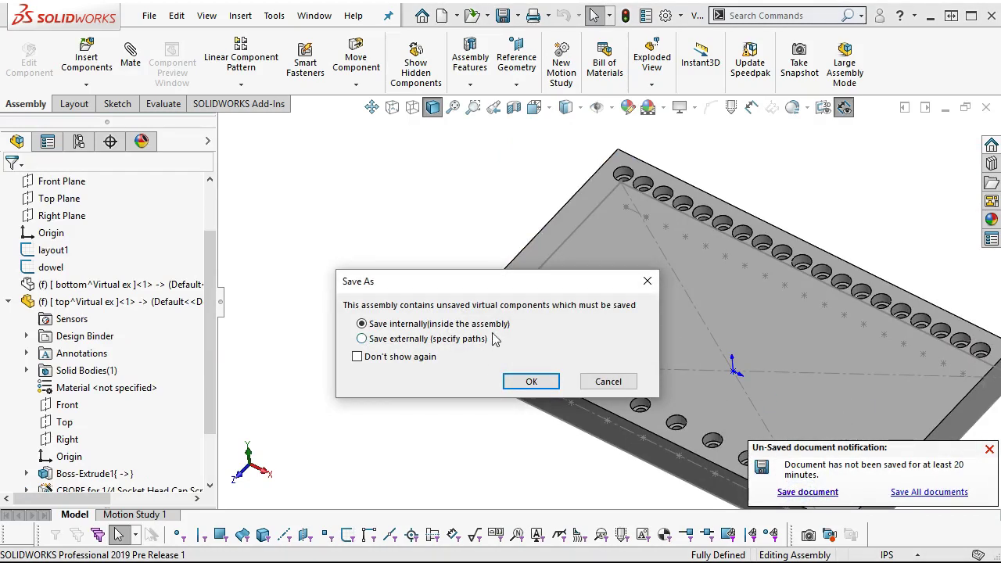
click(358, 357)
click(525, 386)
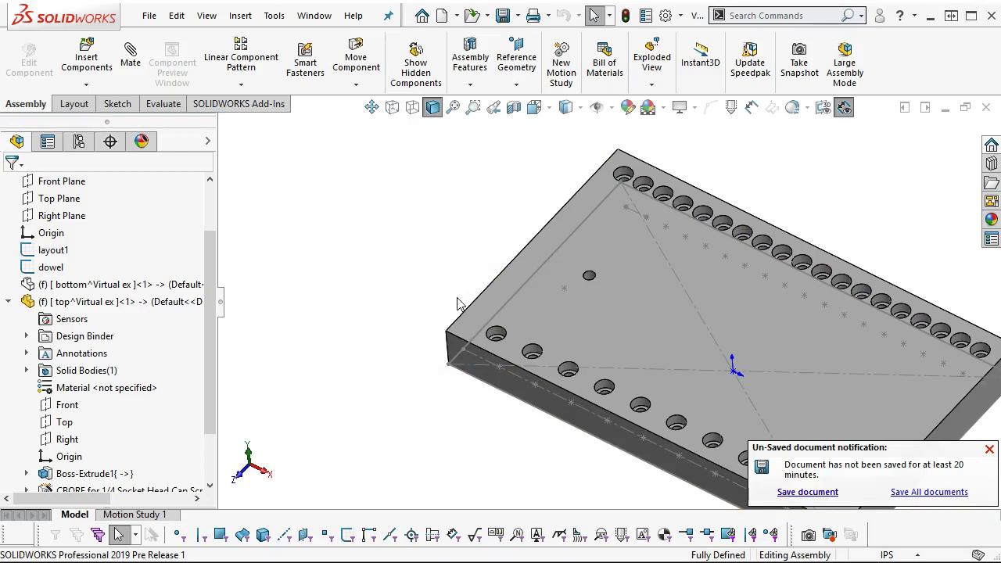
Edit the dowel hole's position sketch and move its point onto the layout point near the plate's left end
key(f)
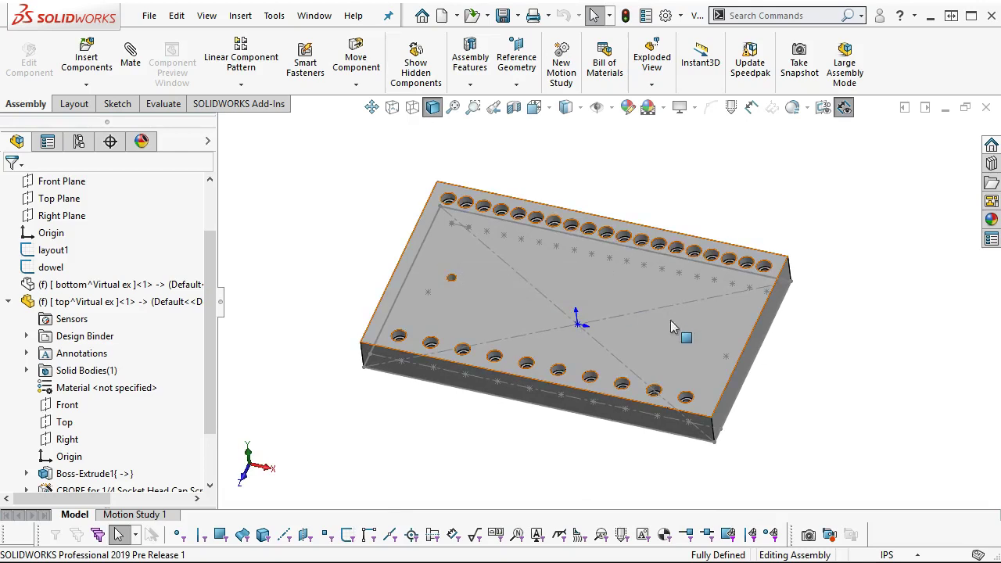
drag(208, 378, 198, 473)
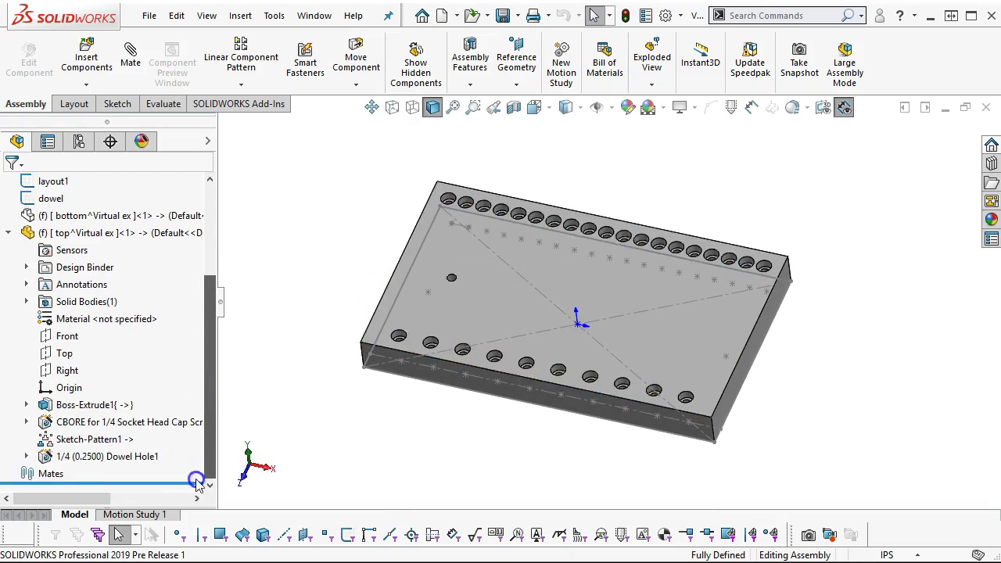
click(26, 455)
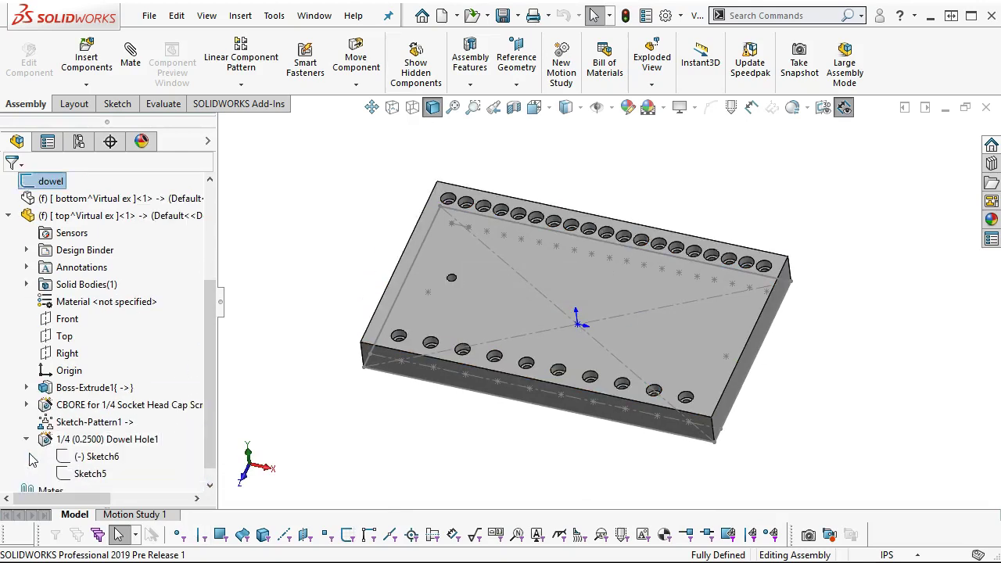
right_click(76, 457)
click(88, 413)
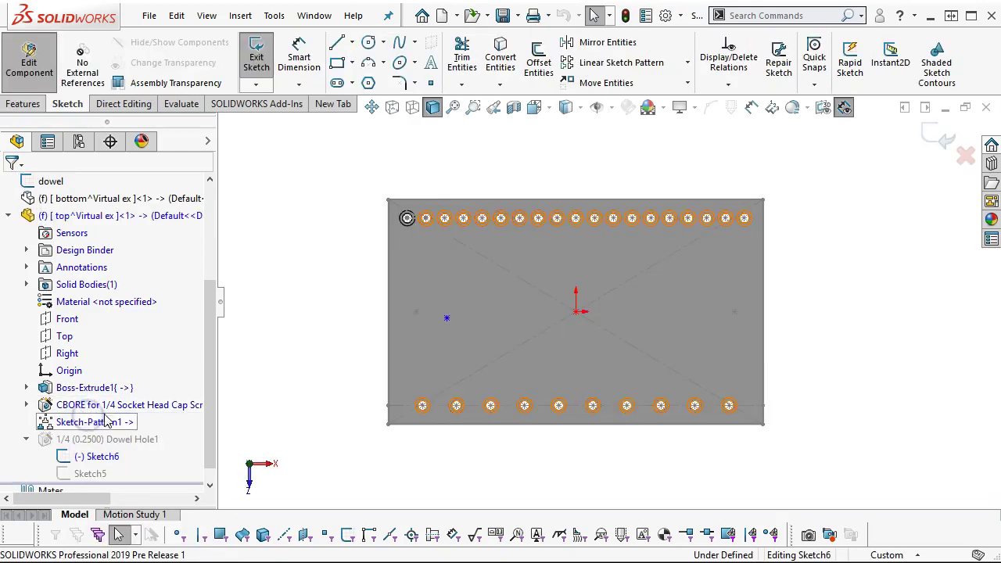
drag(447, 319, 414, 314)
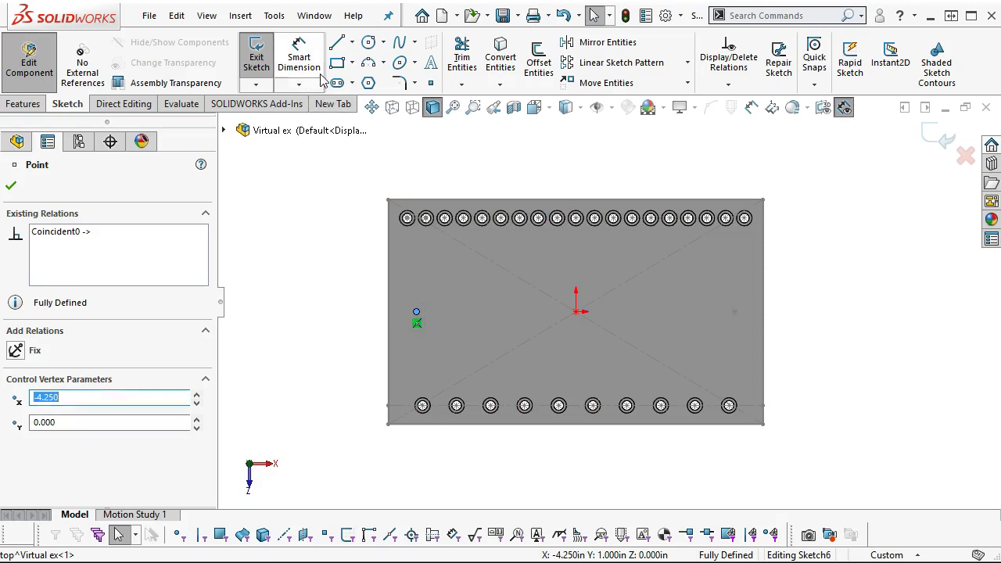
Add a second dowel hole point at the layout point near the plate's right end and return to the assembly
click(427, 83)
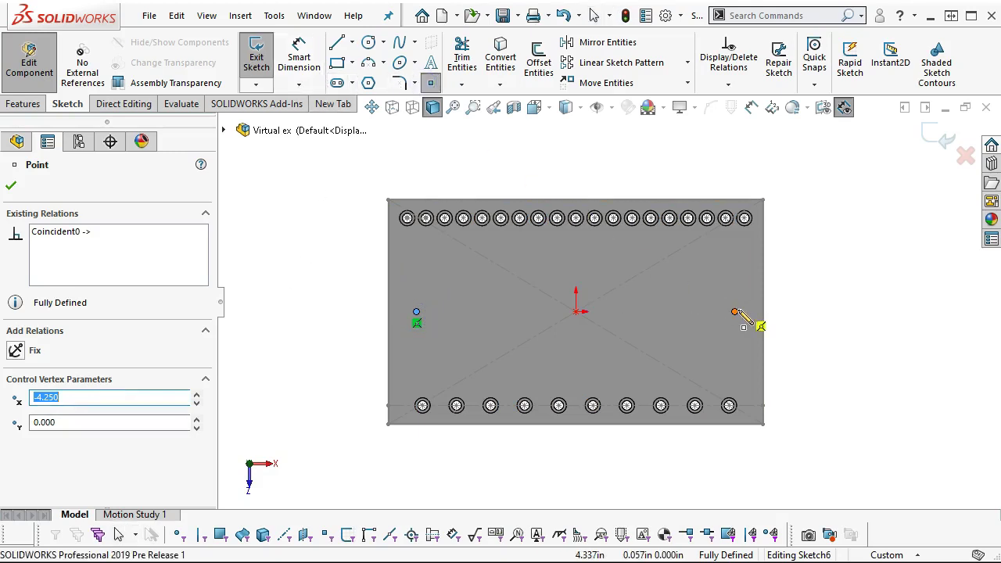
click(734, 311)
right_click(829, 229)
click(860, 241)
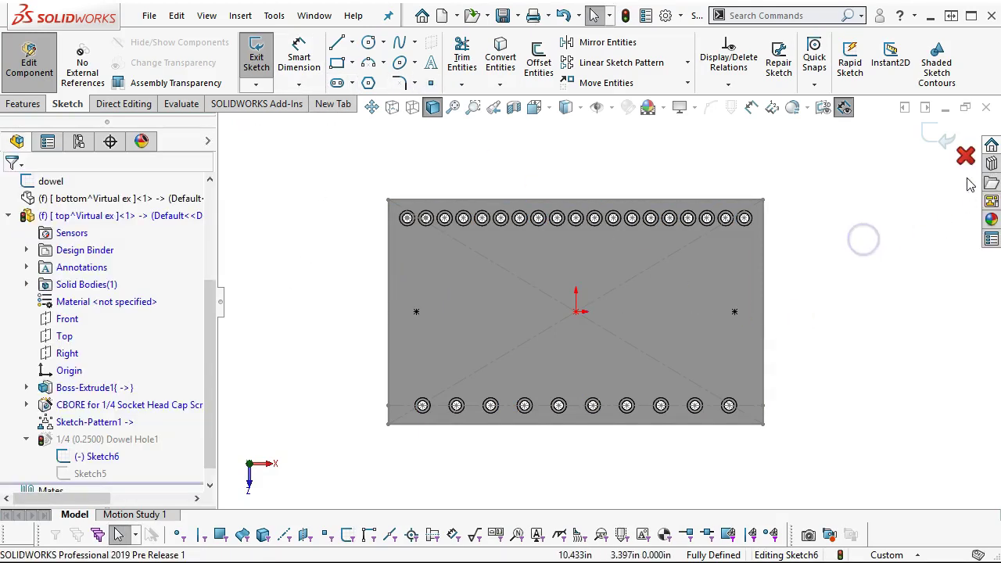
click(942, 136)
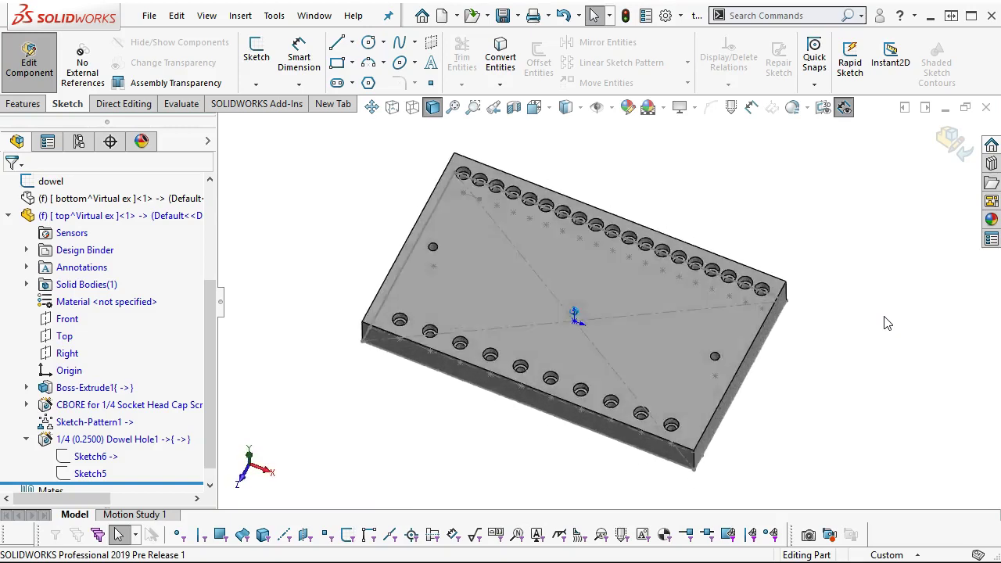
click(26, 440)
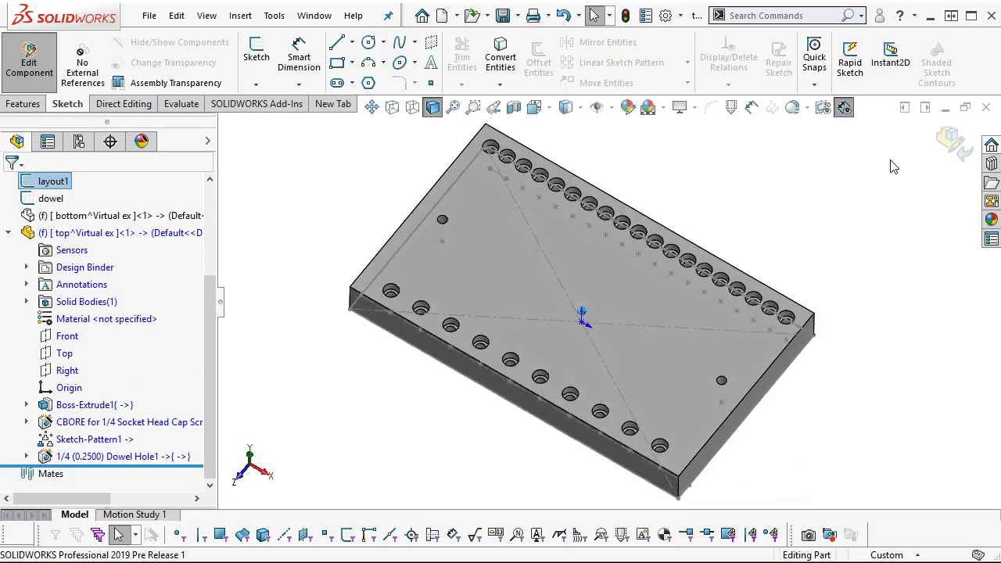
click(953, 142)
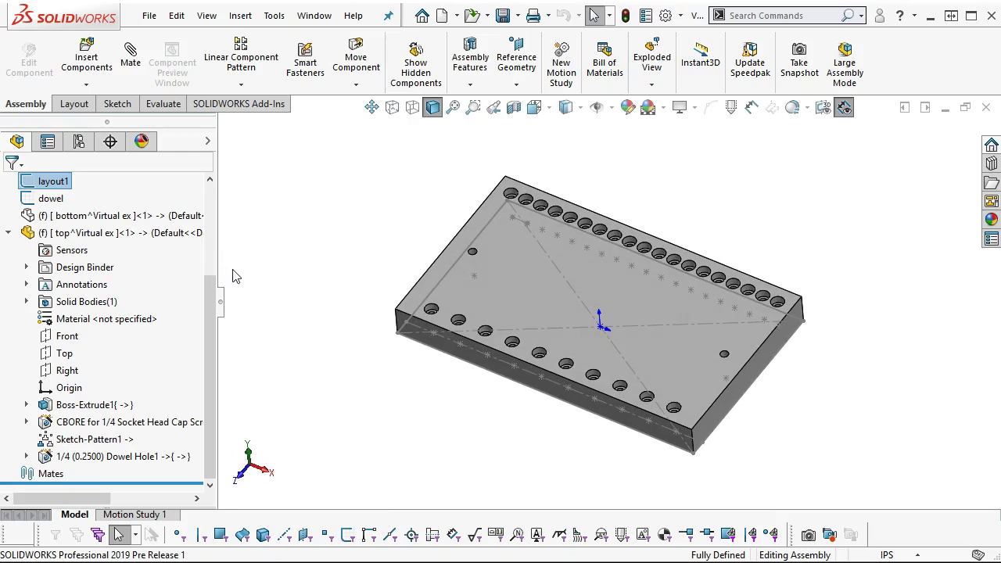
Save the assembly and show the hidden bottom plate
click(502, 15)
click(471, 455)
key(shift+Tab)
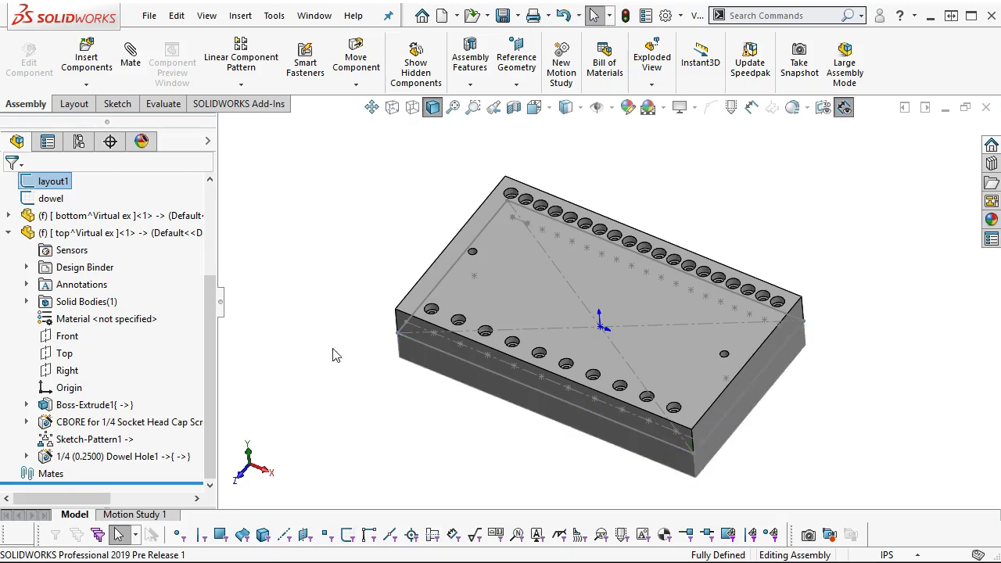
Hide the dowel and layout1 sketches in the assembly
right_click(51, 198)
click(69, 170)
right_click(54, 183)
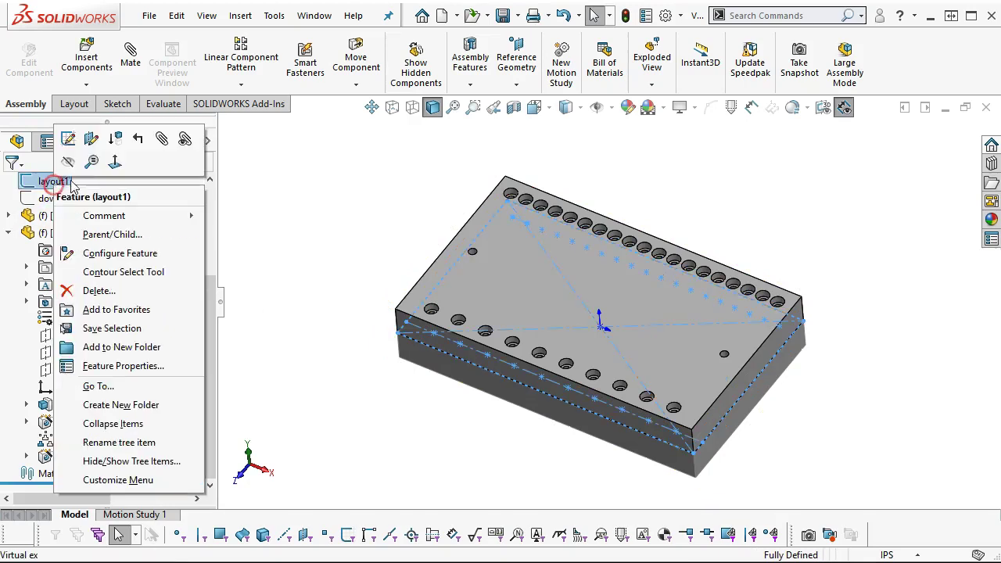
click(74, 164)
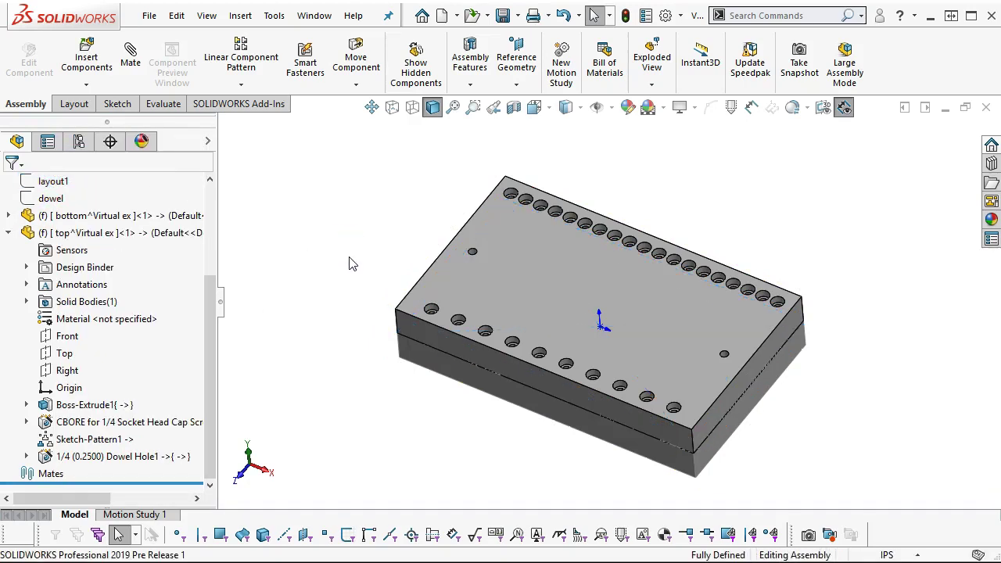
key(Right)
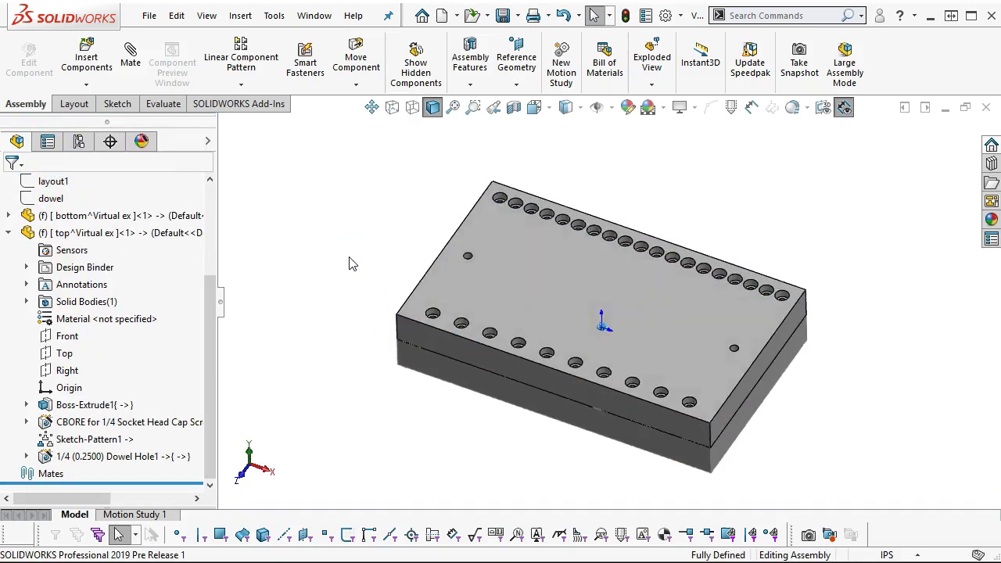
key(Right)
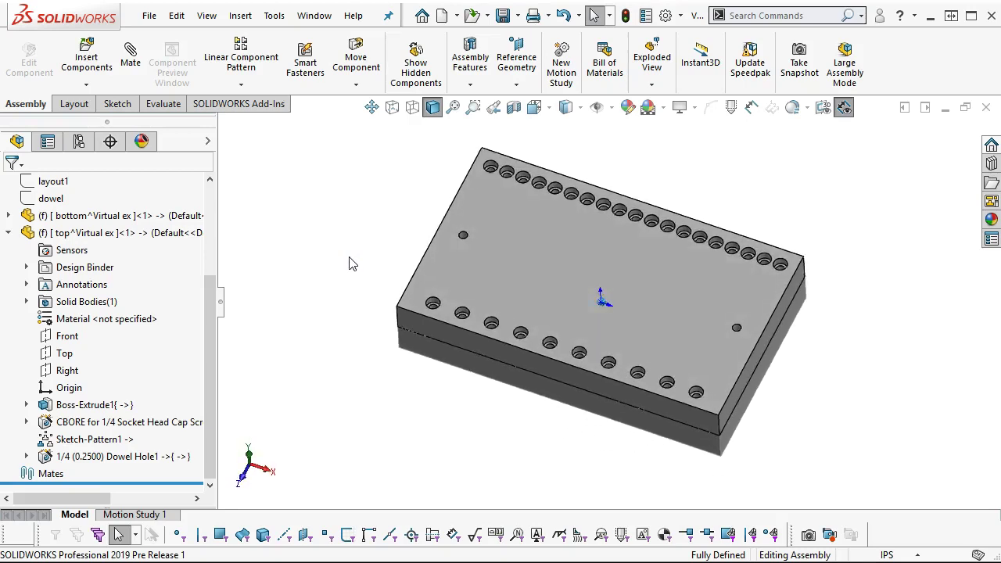
key(Right)
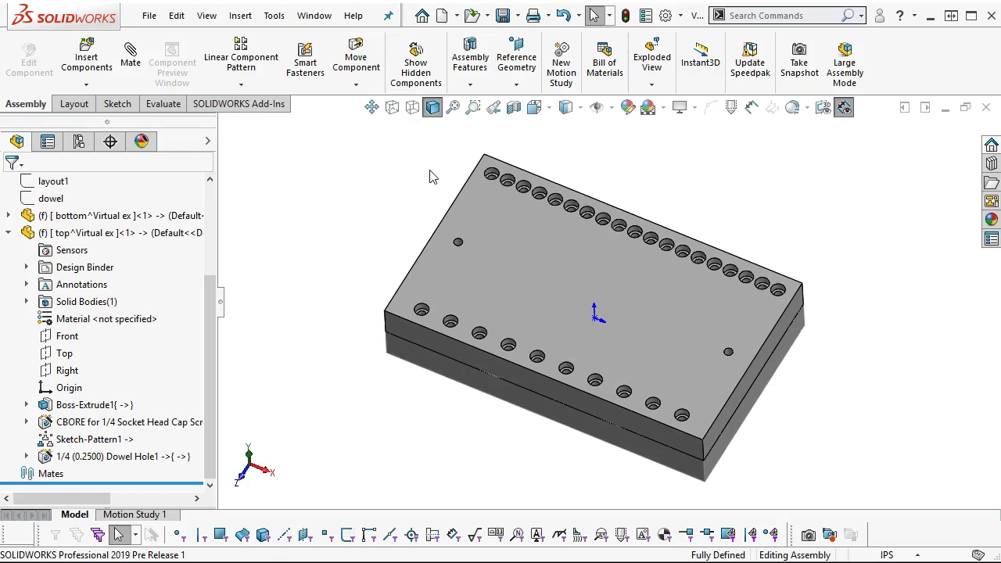
Look through the list of available add-ins for the SOLIDWORKS Toolbox entries, leaving the add-in settings as they are
click(242, 104)
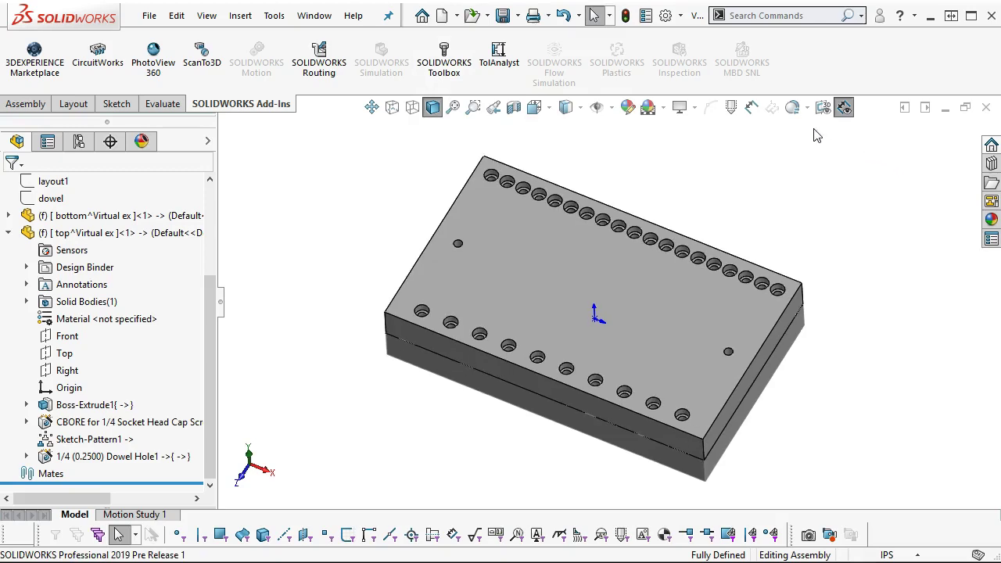
click(682, 18)
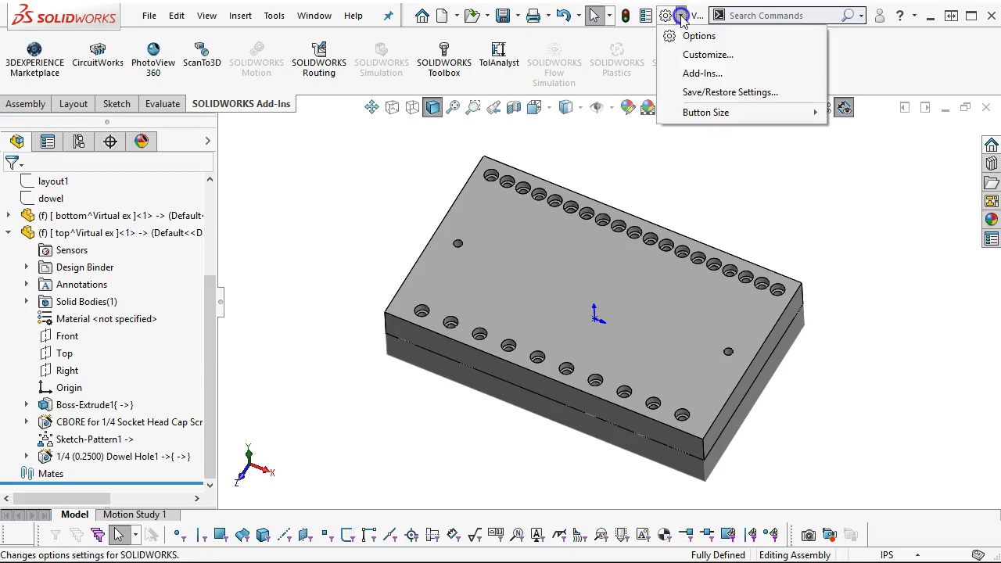
click(688, 73)
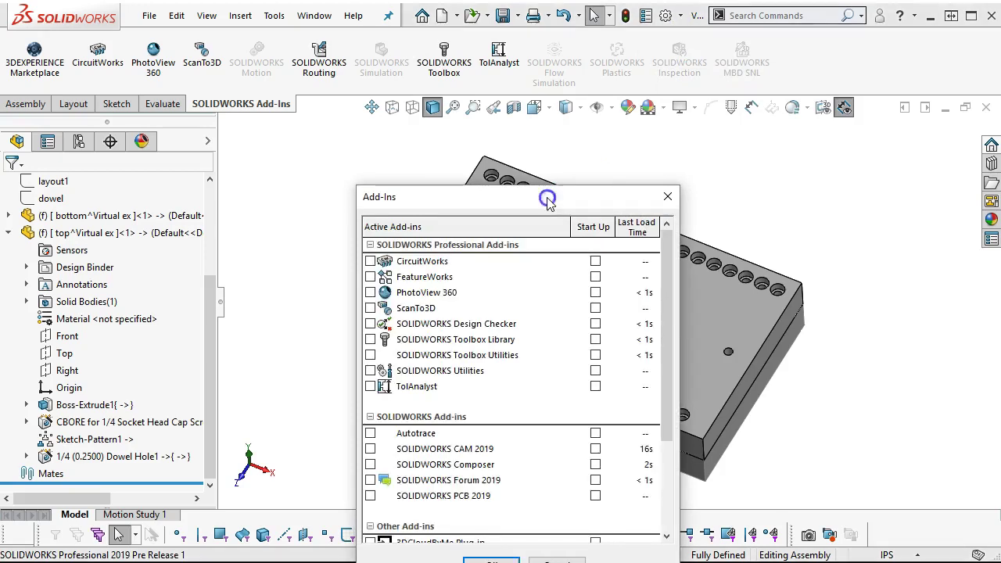
scroll(525, 321, down, 4)
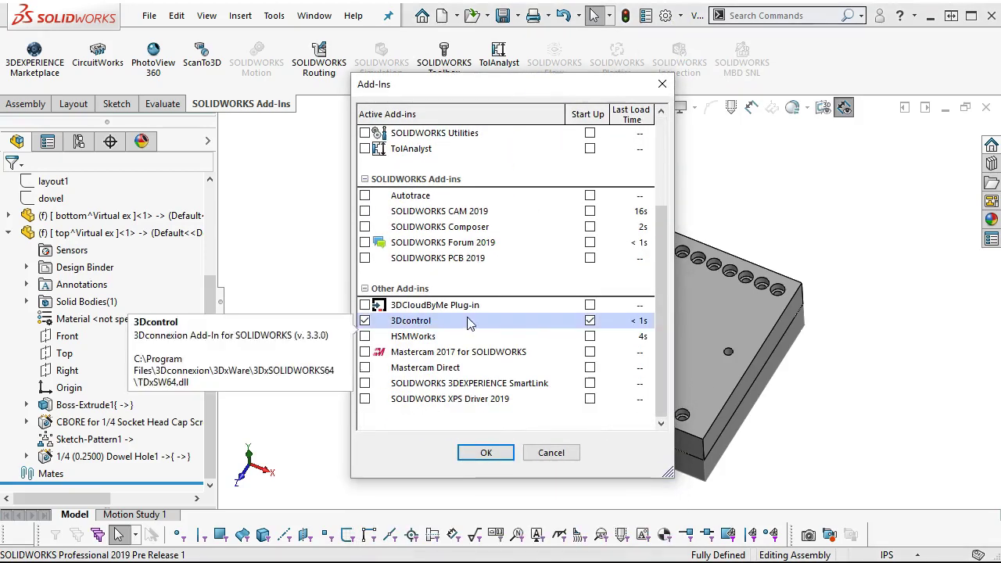
scroll(427, 270, up, 4)
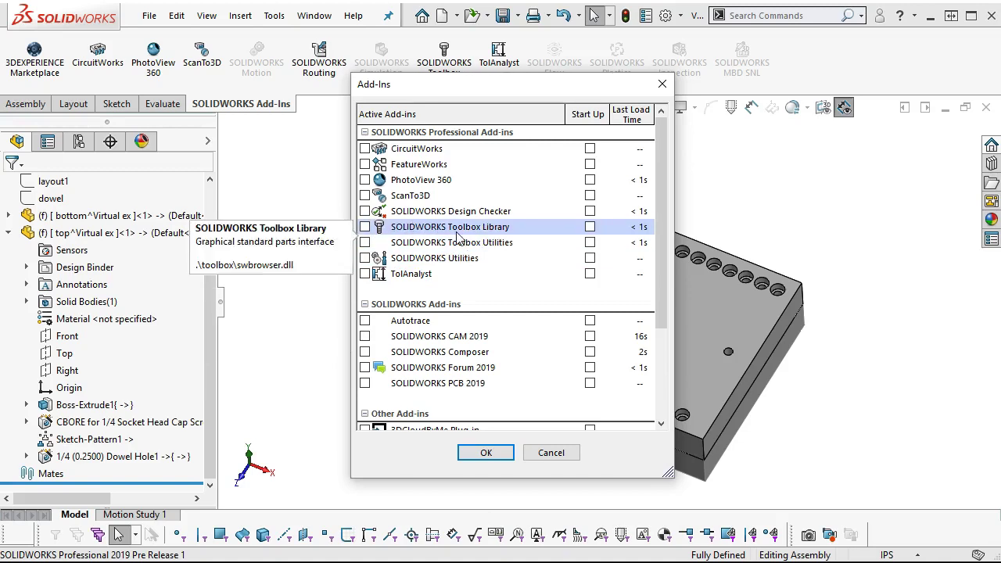
click(550, 453)
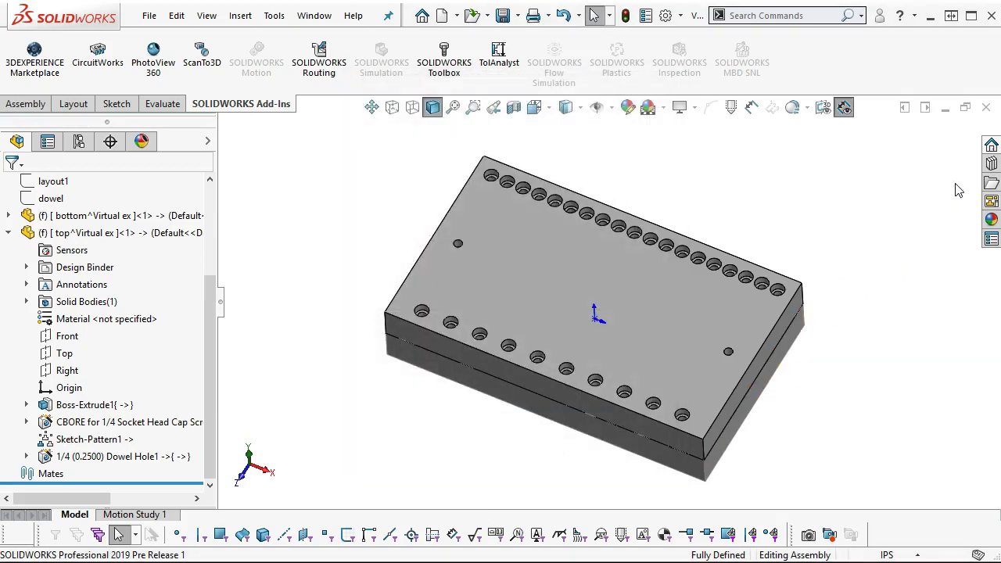
Load the Toolbox add-in from the Design Library
click(990, 163)
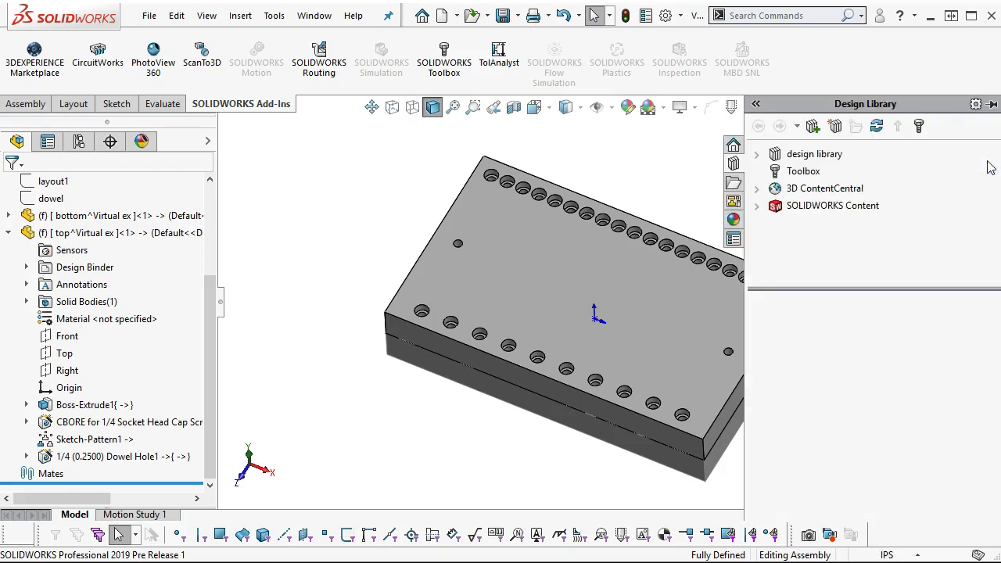
click(800, 173)
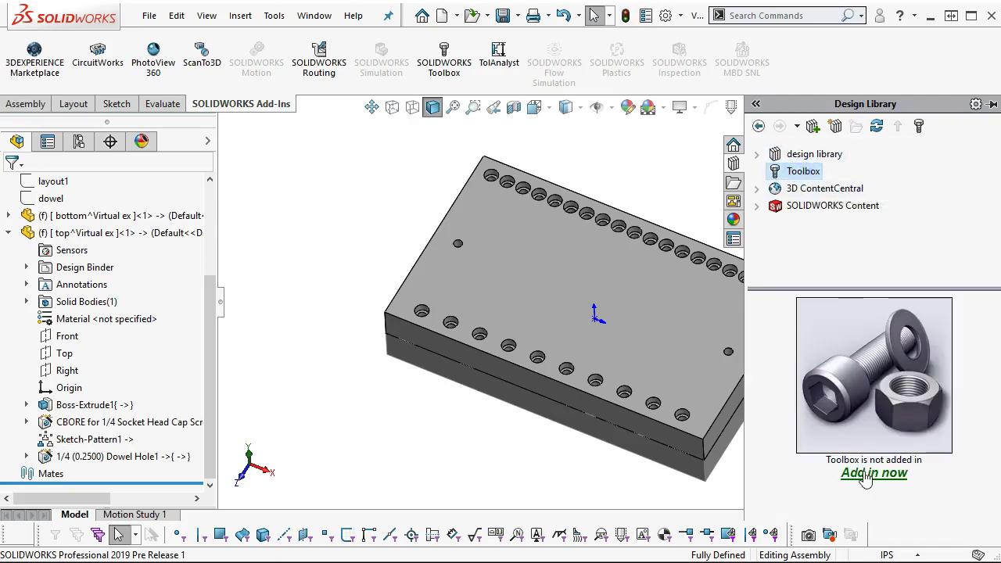
click(865, 475)
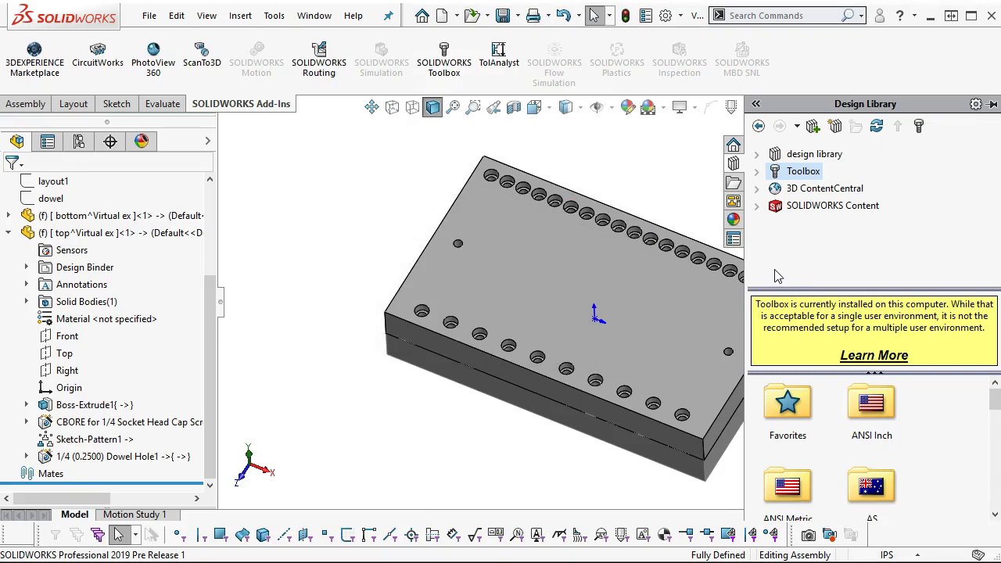
Browse the Toolbox library to the ANSI Inch standard's All Pins category and find the unhardened dowel pin
middle_drag(651, 167, 649, 179)
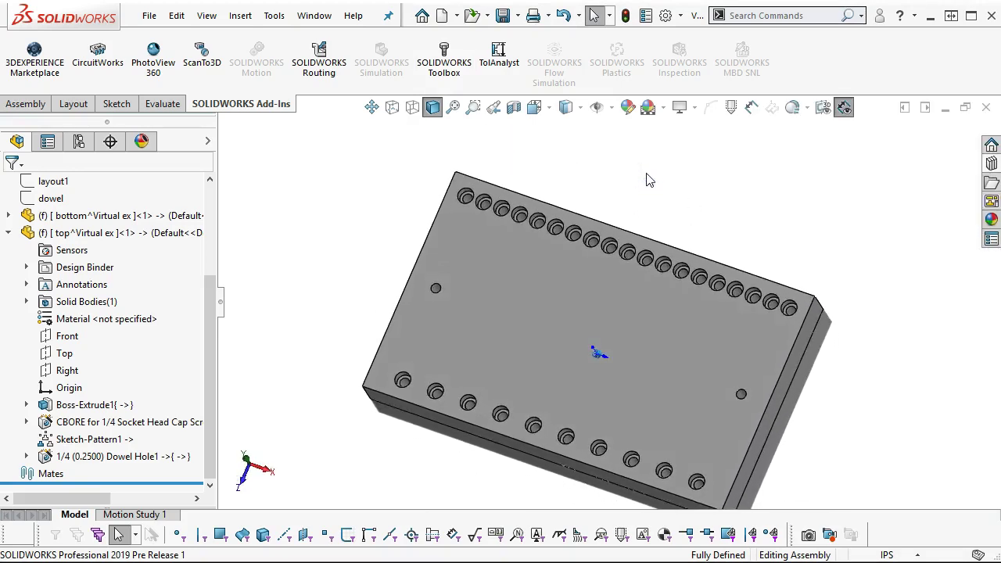
click(23, 103)
middle_drag(727, 211, 747, 207)
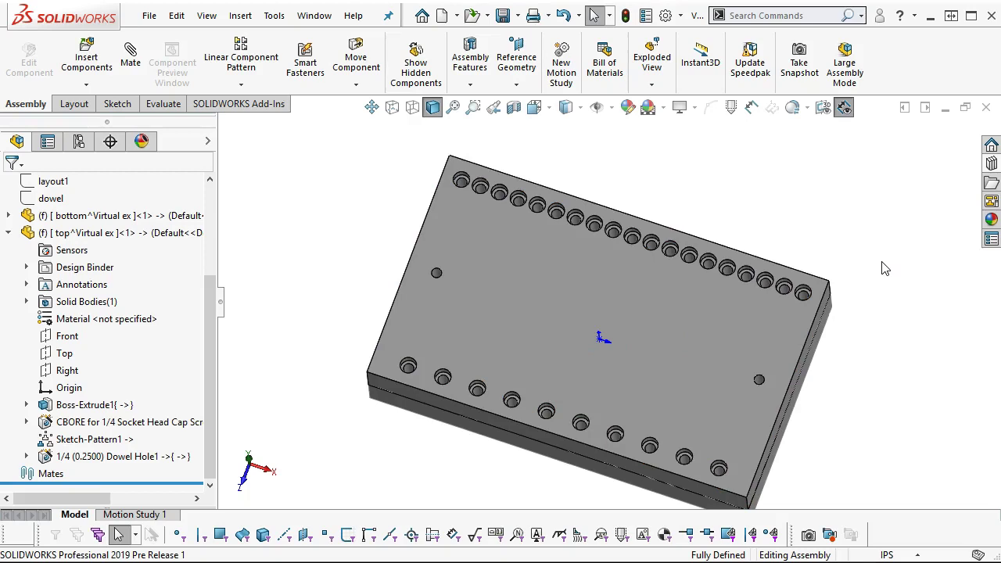
click(990, 165)
click(879, 403)
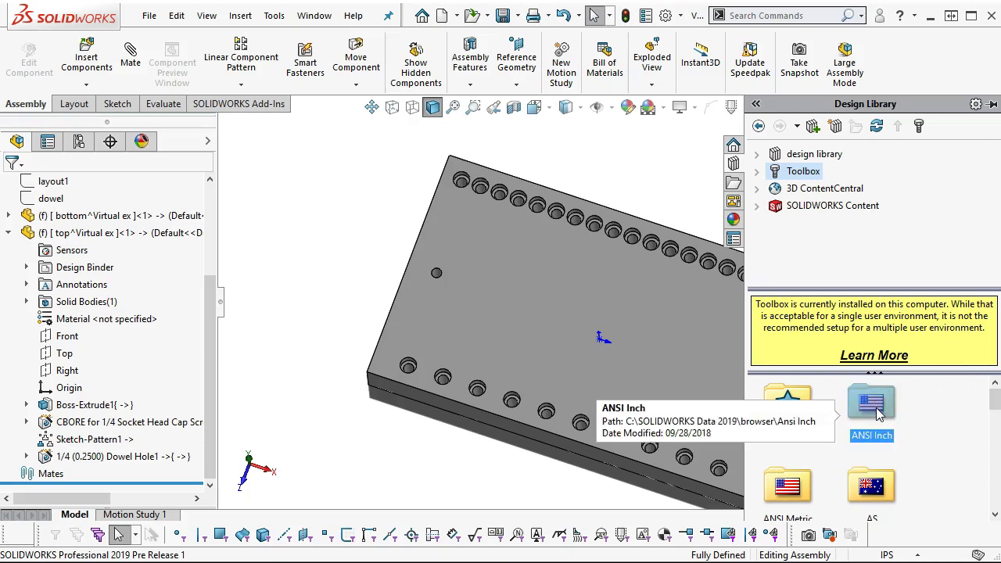
double_click(872, 406)
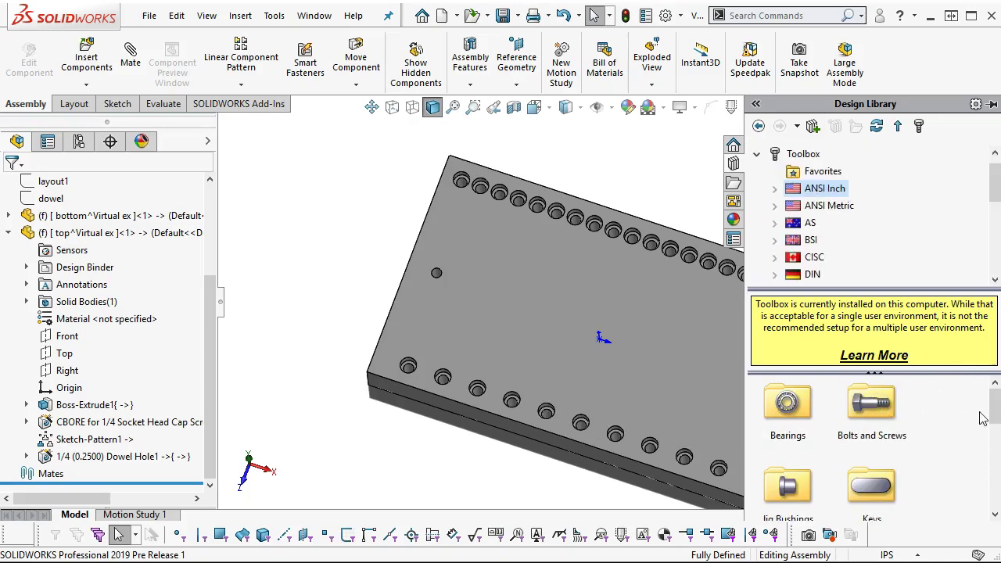
drag(994, 412, 990, 452)
double_click(788, 466)
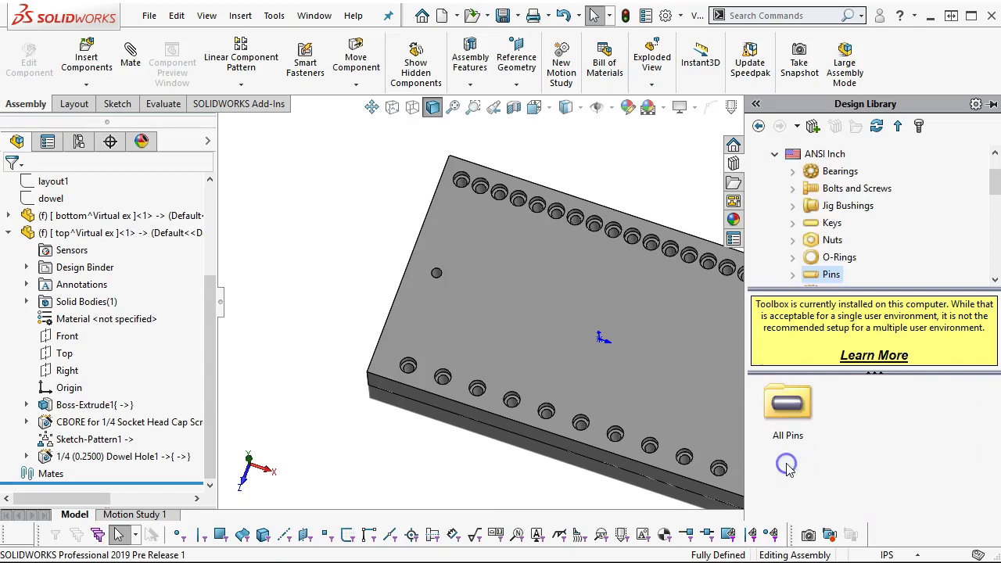
double_click(791, 413)
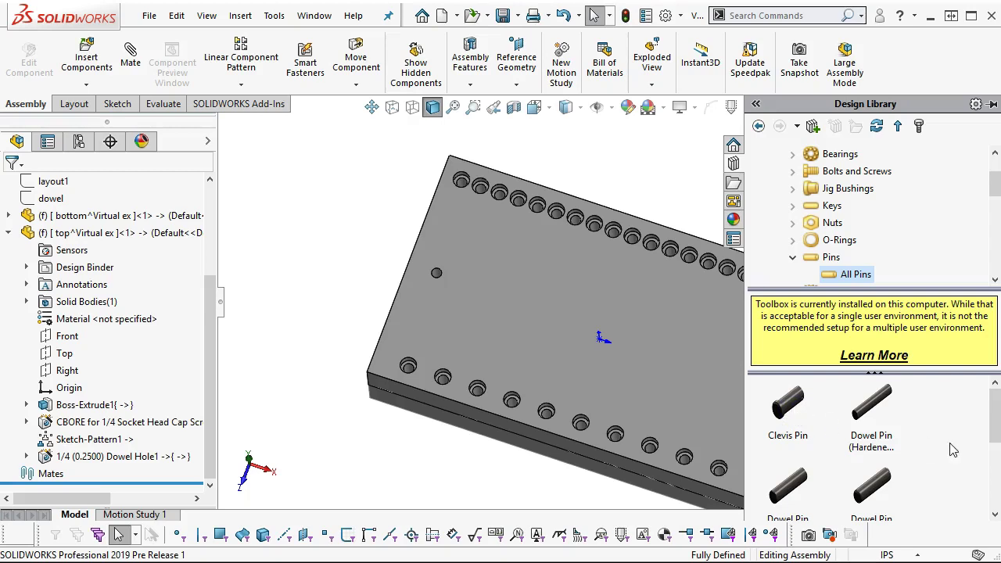
drag(991, 419, 991, 423)
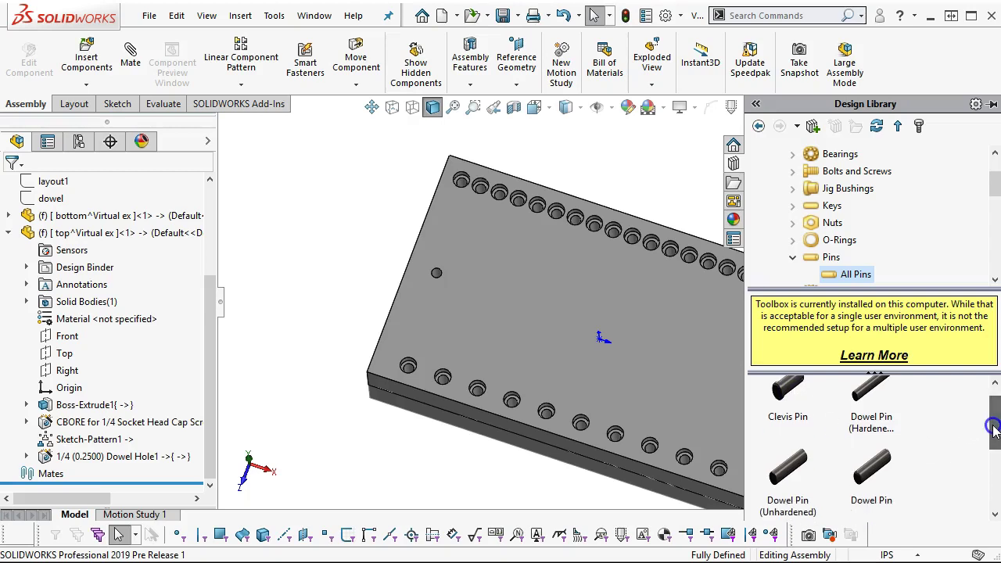
click(797, 462)
drag(798, 463, 438, 276)
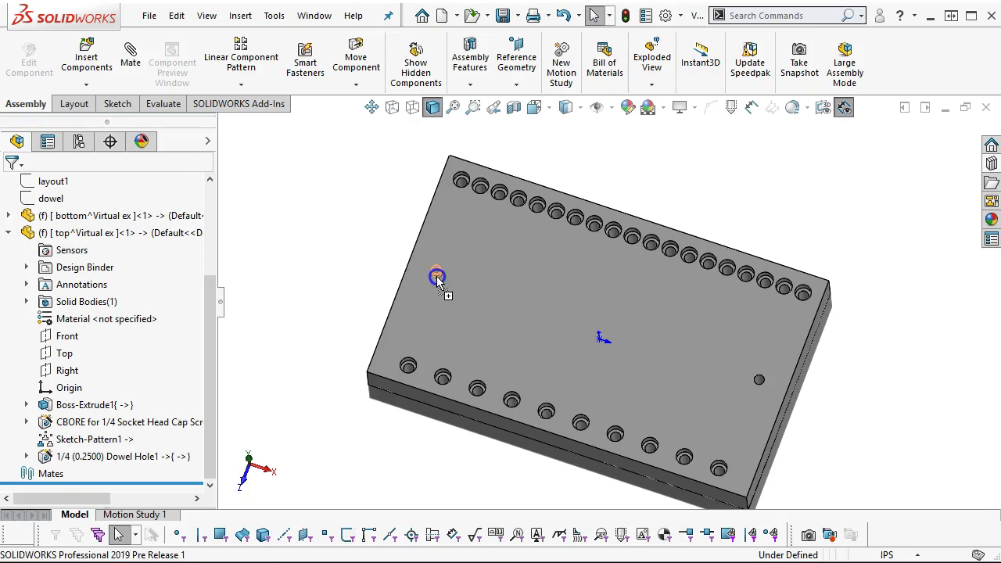
scroll(436, 278, down, 5)
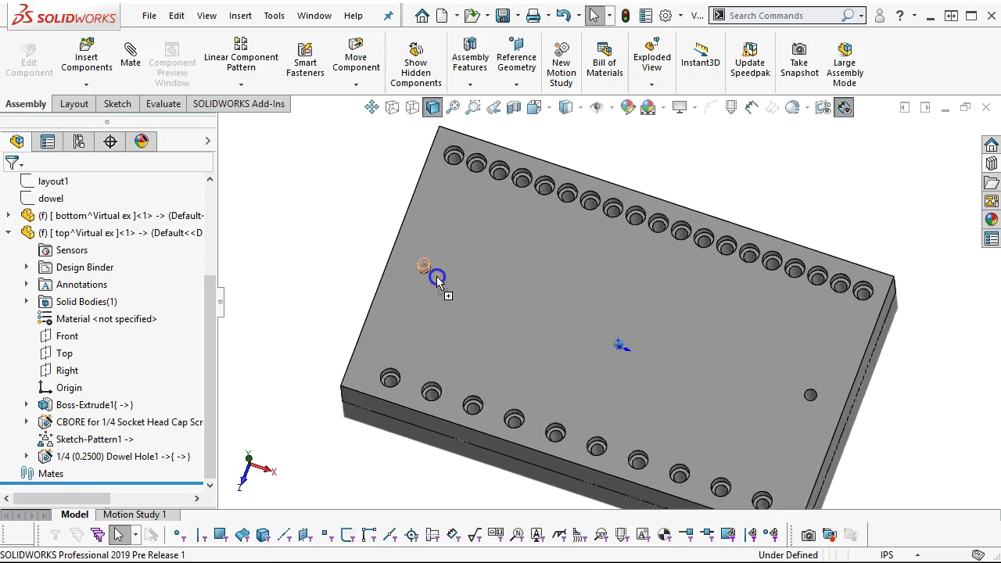
scroll(436, 278, down, 3)
click(446, 285)
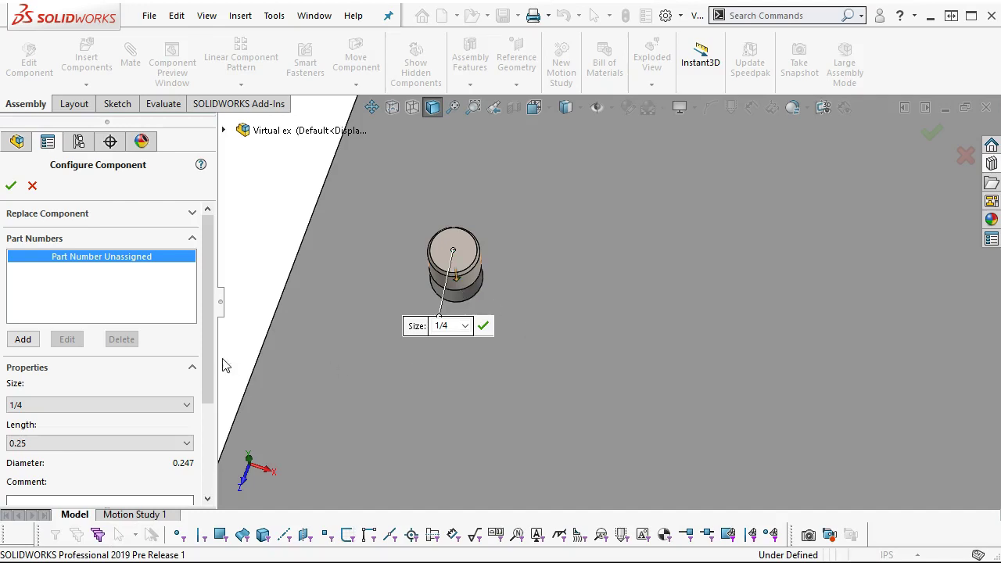
click(186, 443)
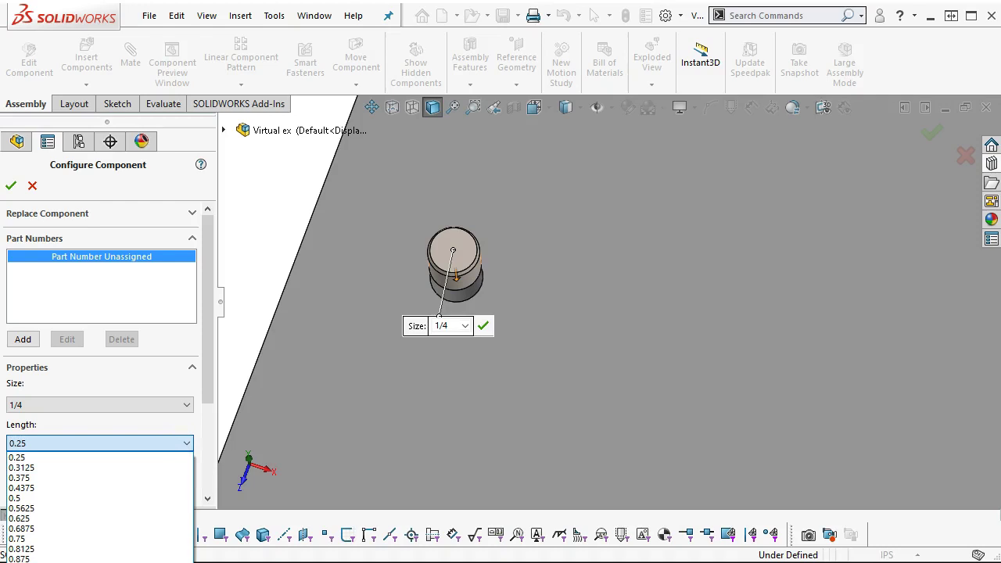
click(19, 560)
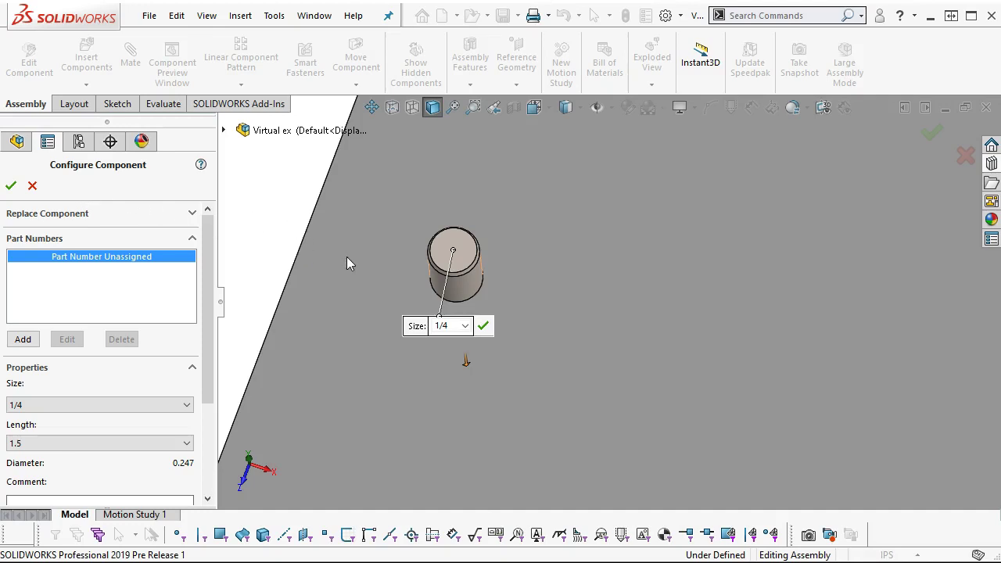
click(32, 186)
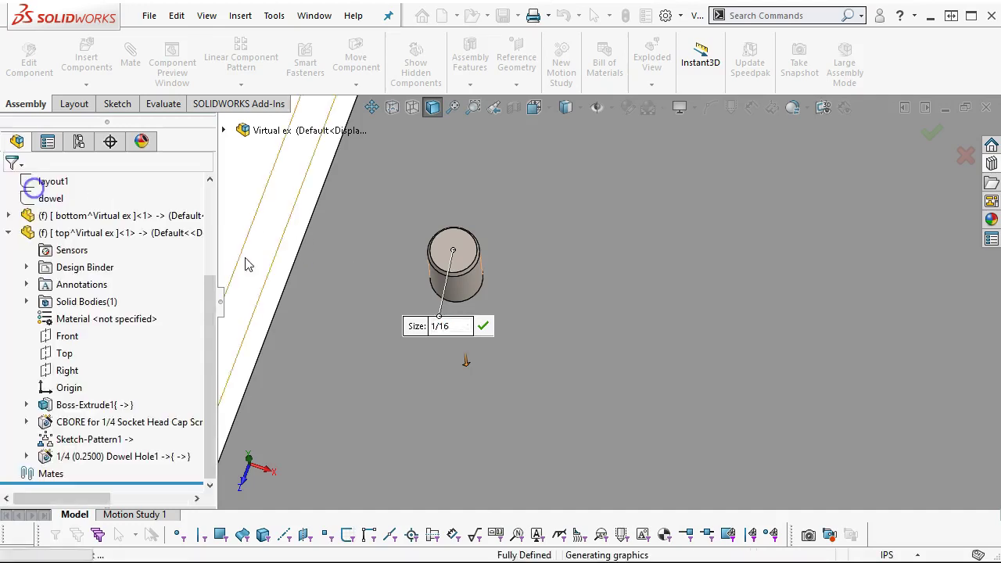
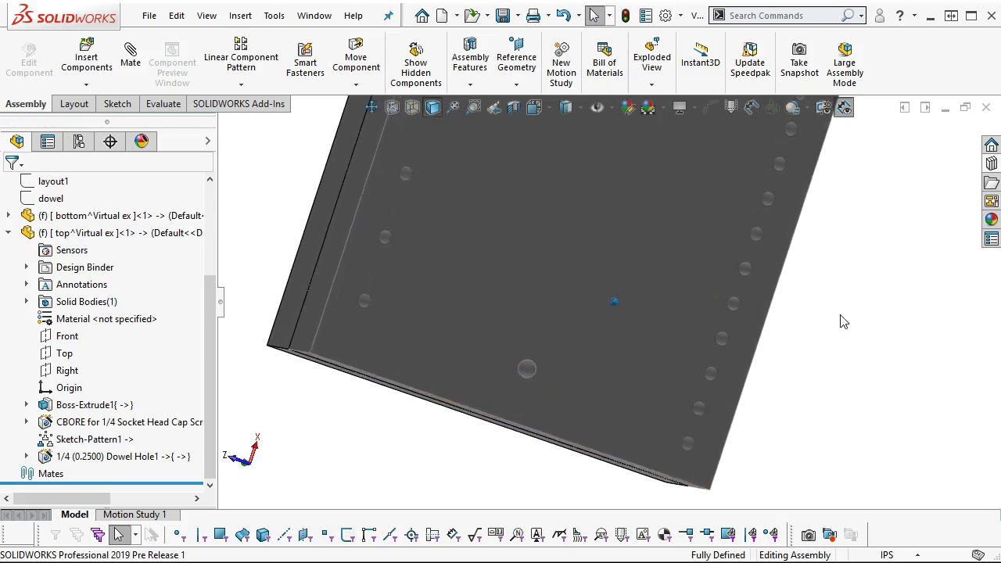
Insert an unhardened Toolbox dowel pin, size 1/4 and length 1.5, into a dowel hole from the bottom plate's underside
click(994, 164)
drag(790, 473, 529, 357)
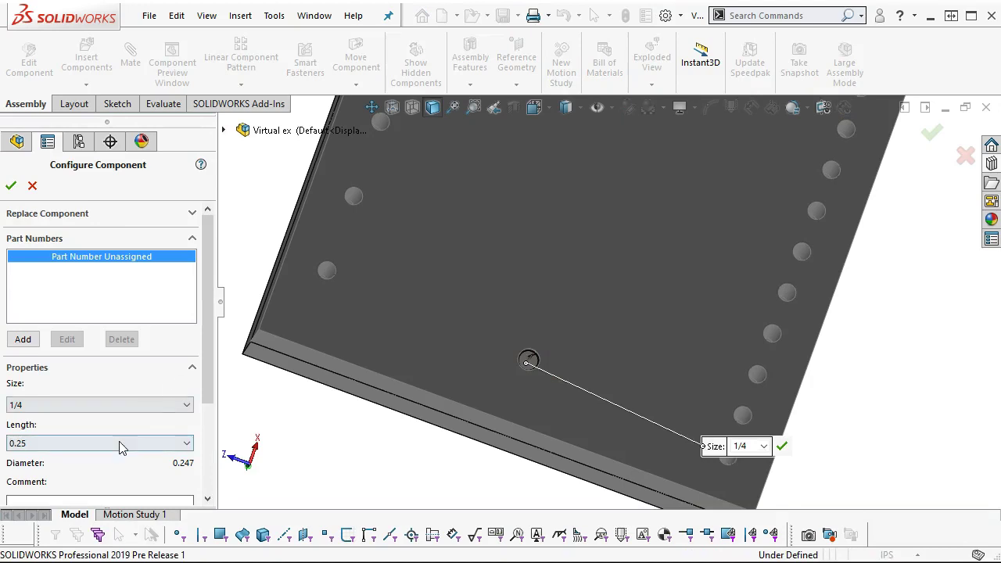
click(121, 443)
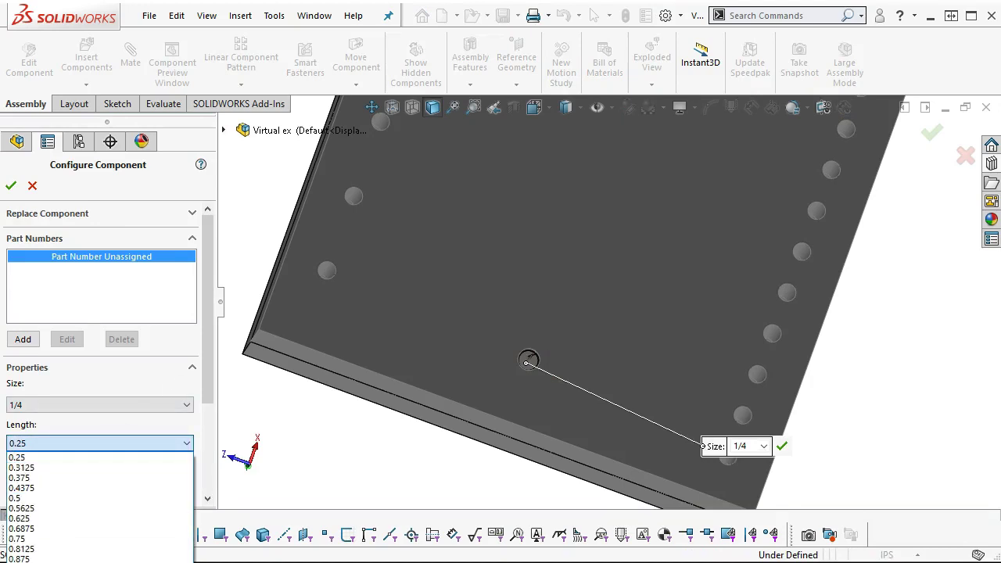
click(31, 562)
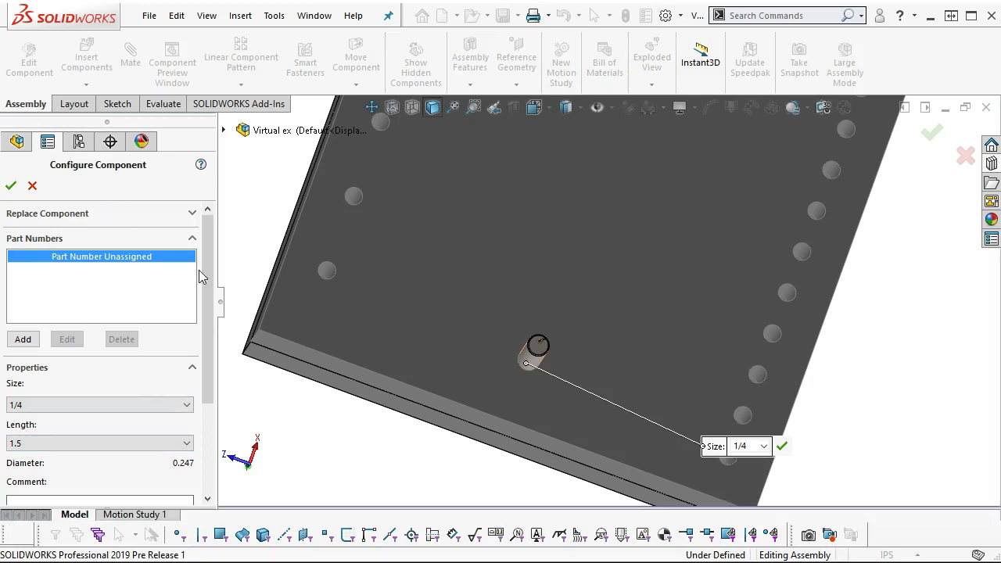
drag(208, 272, 206, 306)
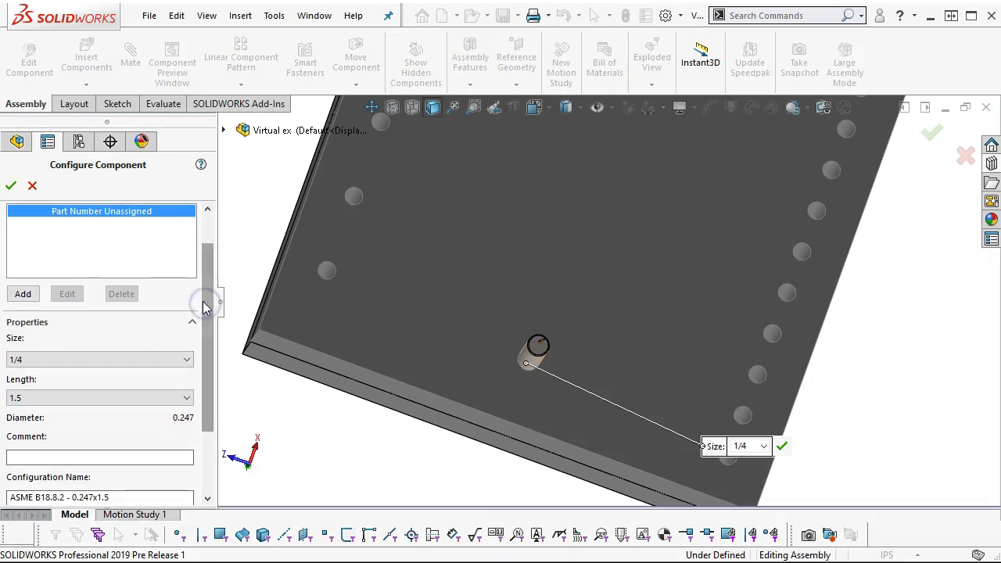
click(11, 186)
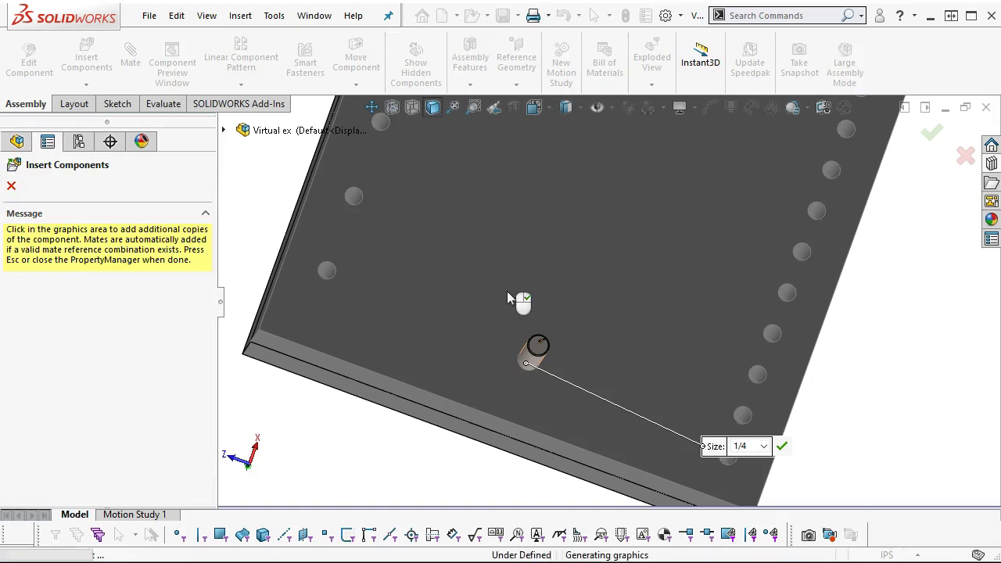
Place a second copy of the dowel pin in the other dowel hole and finish inserting components
scroll(615, 307, up, 9)
scroll(625, 201, down, 10)
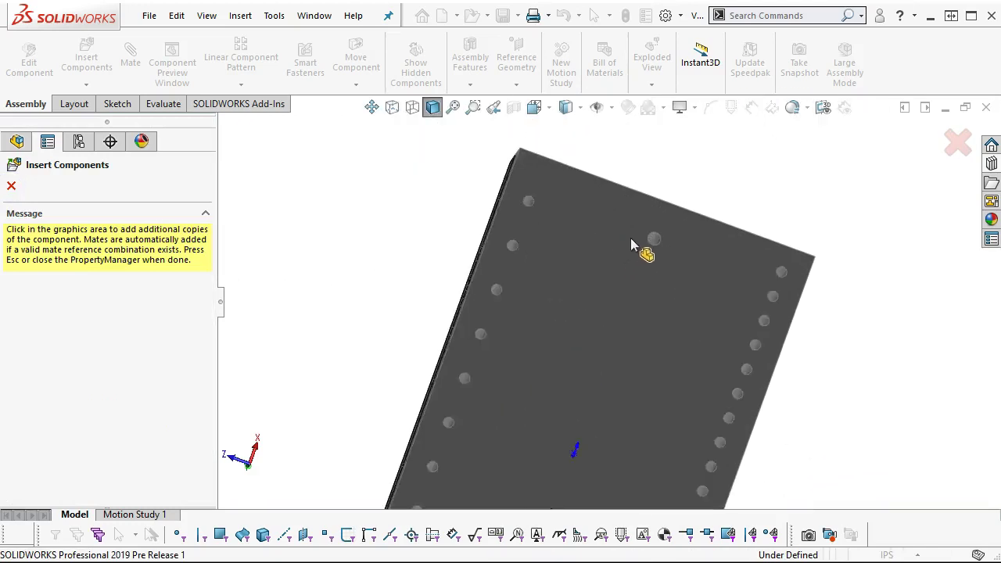
click(683, 266)
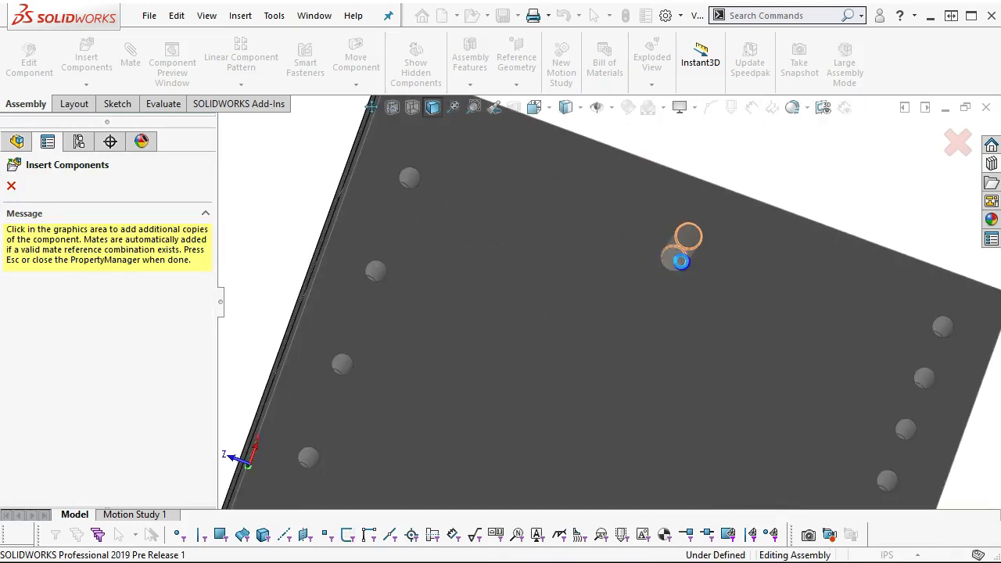
click(957, 142)
Mate the second dowel pin's end face coincident with the bottom plate's underside
click(688, 240)
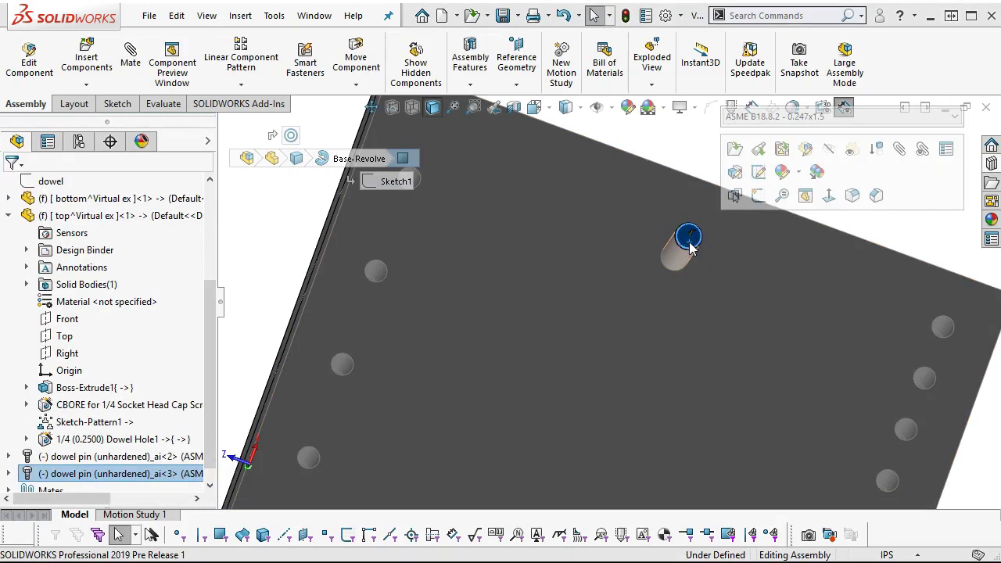
ctrl+click(692, 278)
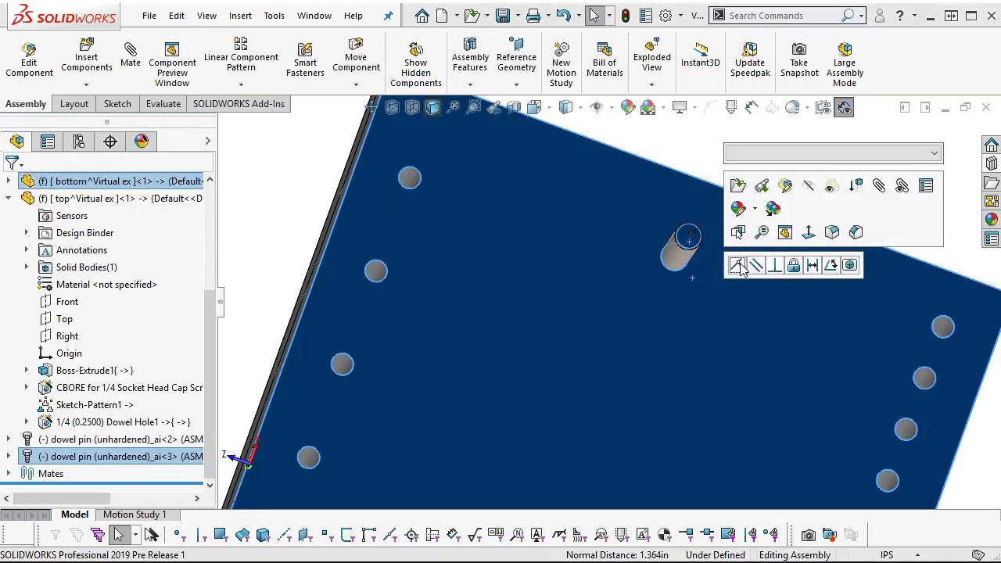
click(737, 266)
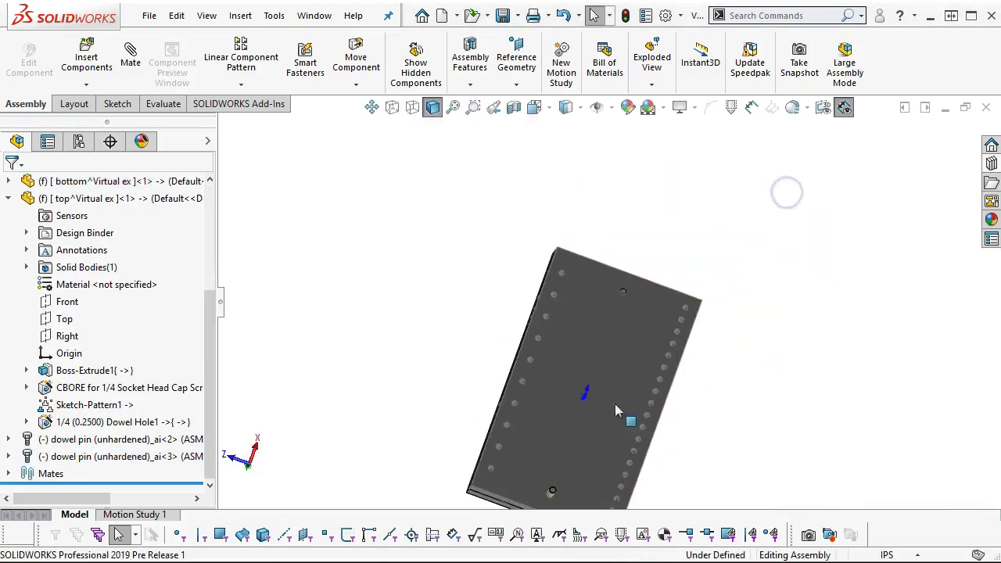
Mate the first dowel pin's end face coincident with the underside of the bottom plate
scroll(616, 411, down, 10)
click(506, 442)
ctrl+click(523, 477)
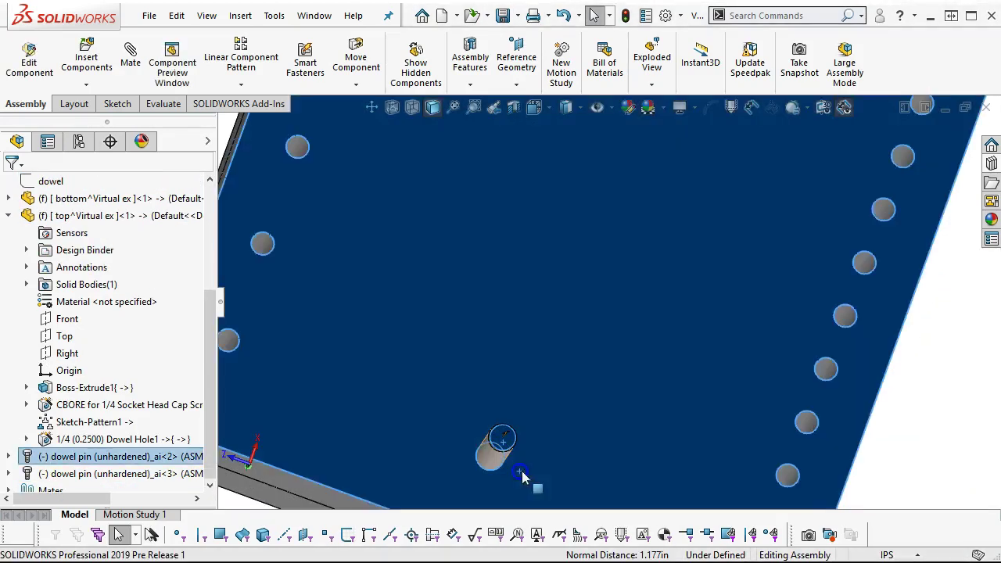
click(688, 405)
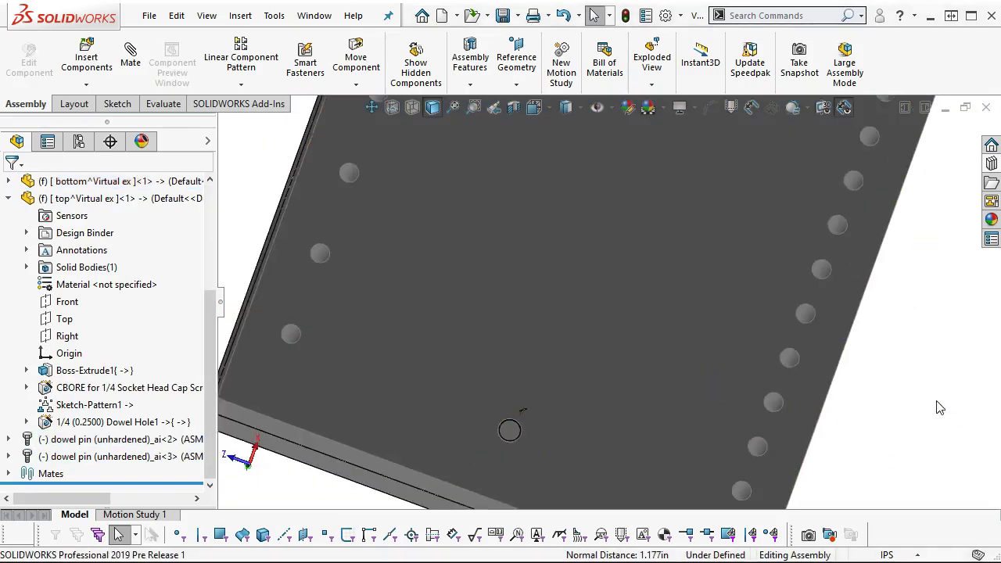
Make the top plate transparent in the assembly
scroll(856, 382, up, 5)
scroll(840, 377, down, 5)
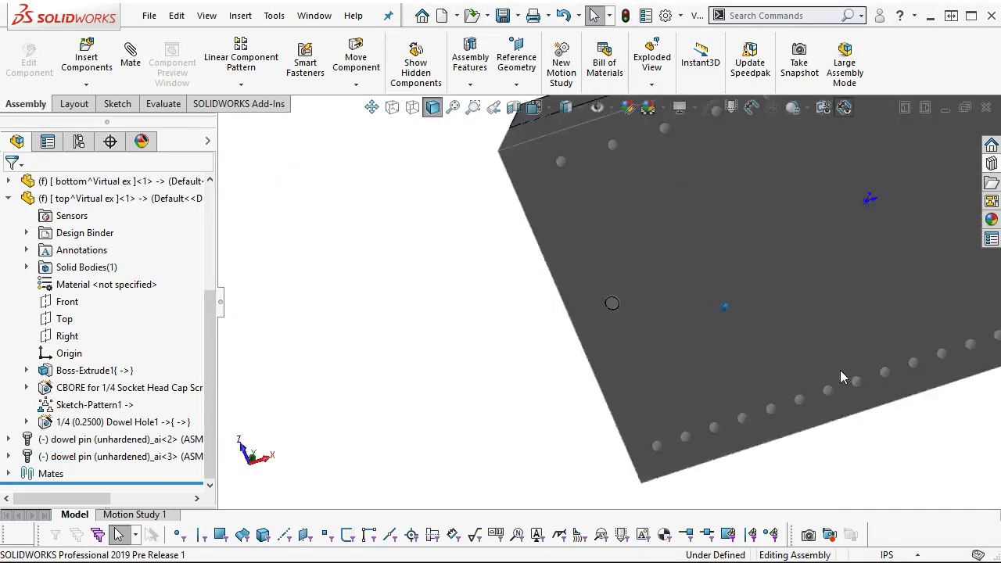
key(Up)
key(Up)
key(Up)
key(Up)
key(Up)
key(Up)
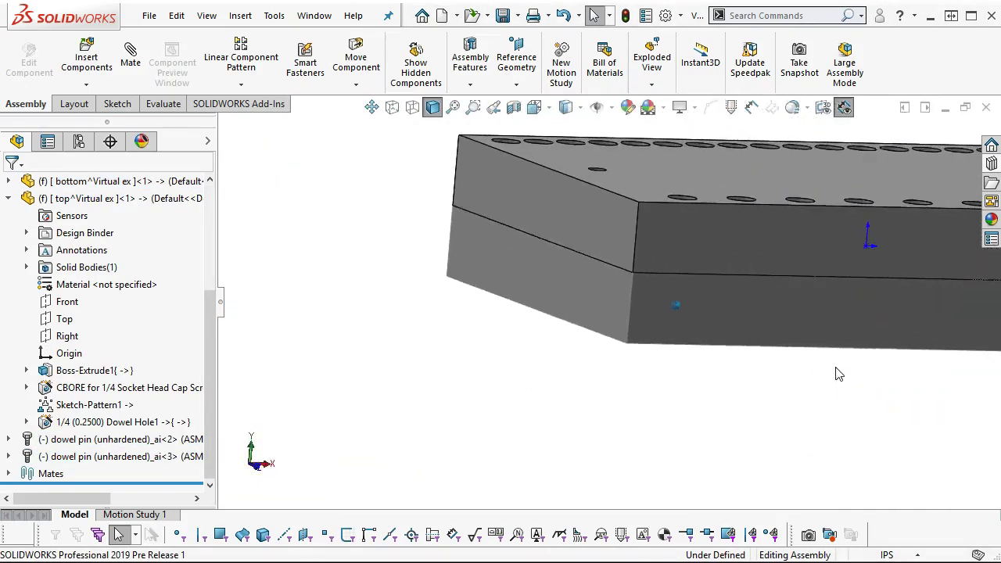
key(Up)
key(Up)
key(Up)
right_click(659, 224)
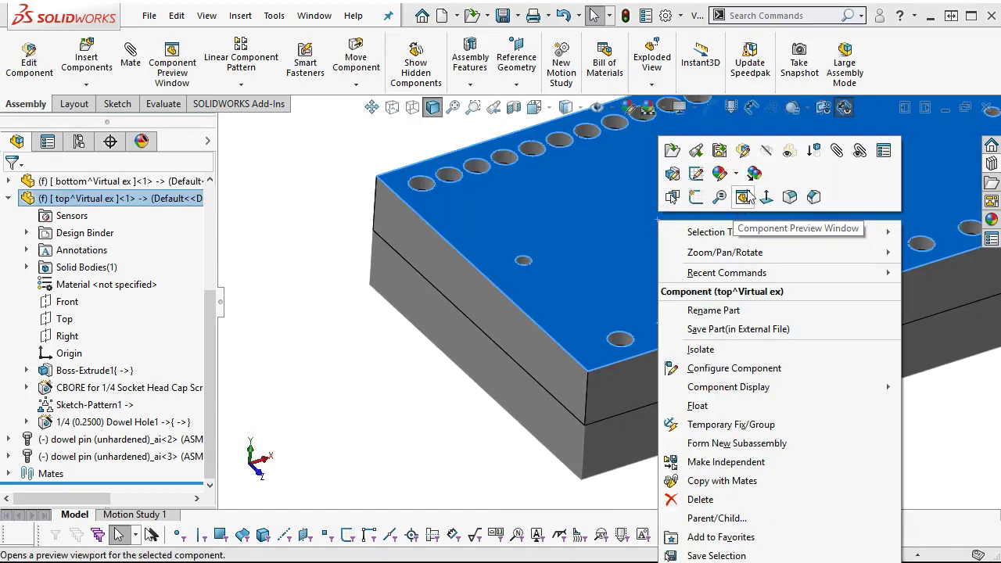
click(787, 151)
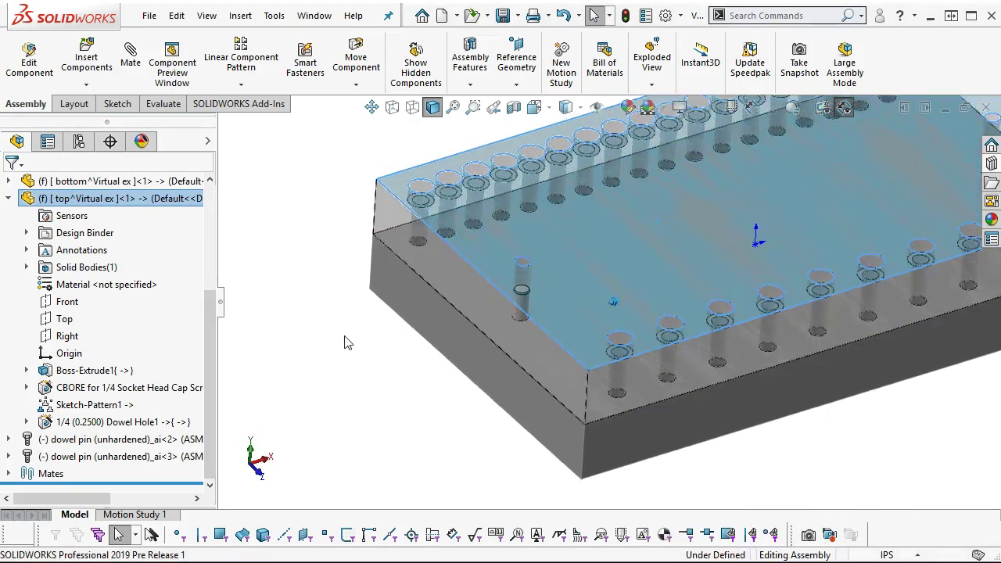
Examine how both dowel pins sit in their holes through the transparent top plate
key(Left)
key(Left)
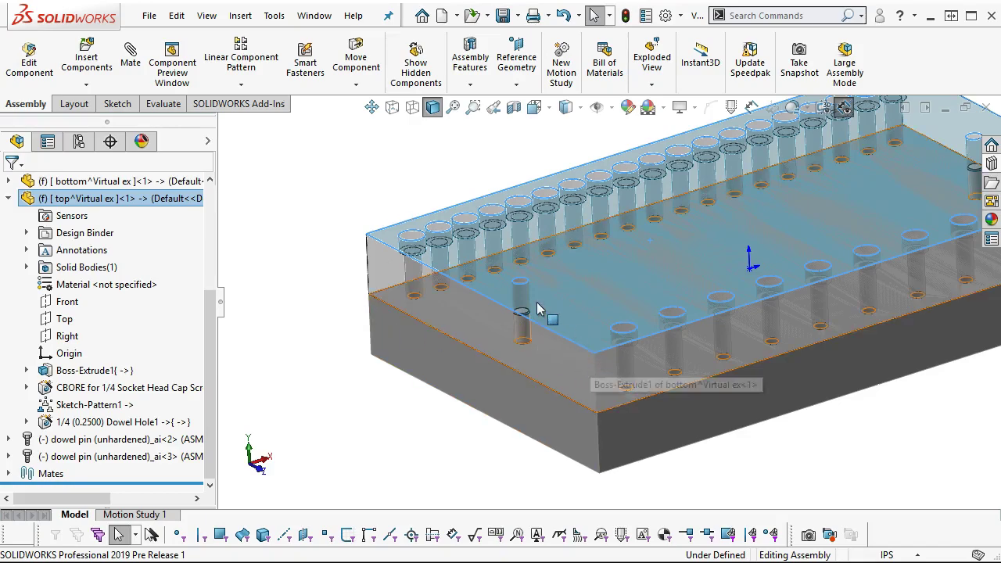
key(Up)
key(Up)
key(Up)
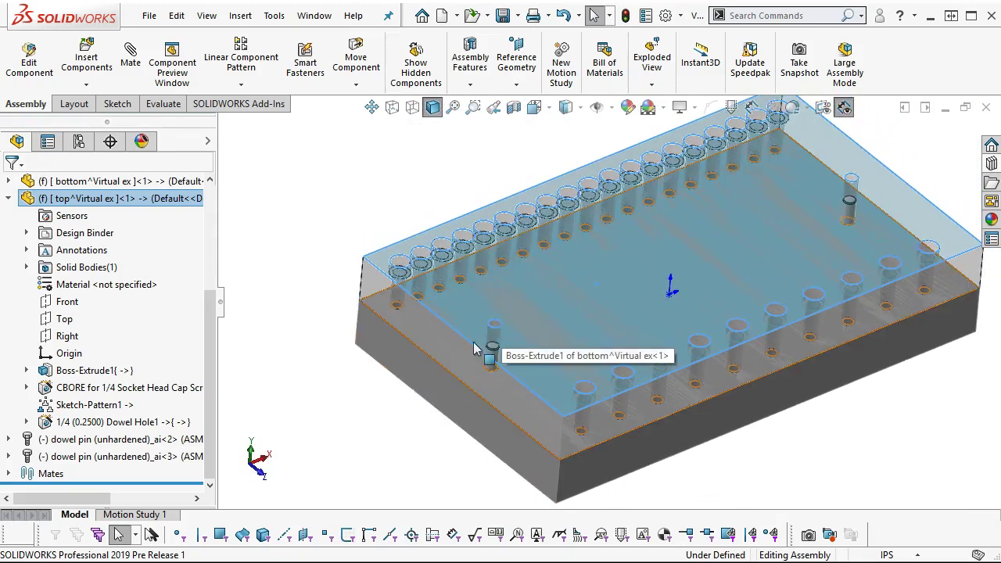
scroll(383, 408, down, 3)
scroll(383, 409, down, 2)
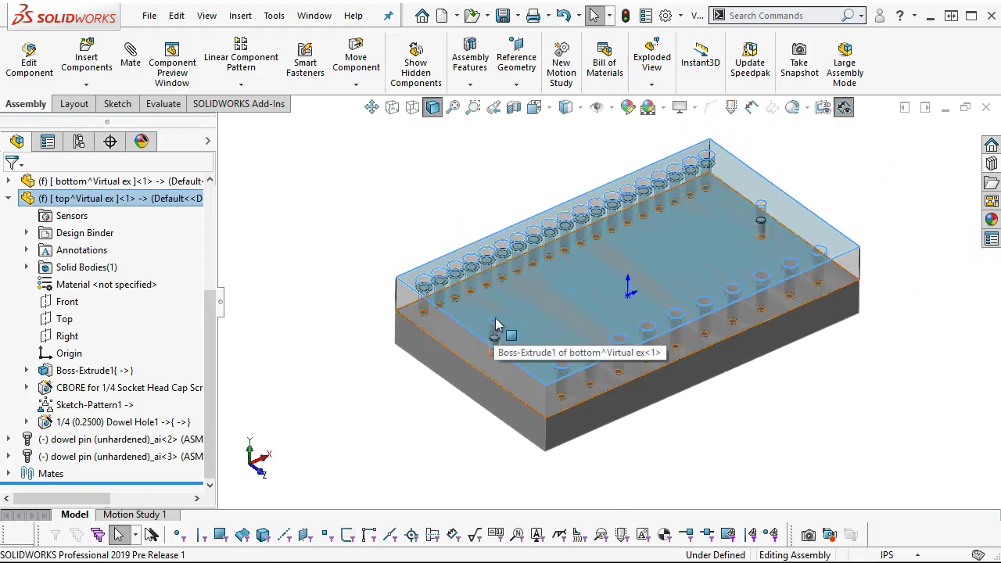
key(Left)
key(Left)
key(Left)
key(Left)
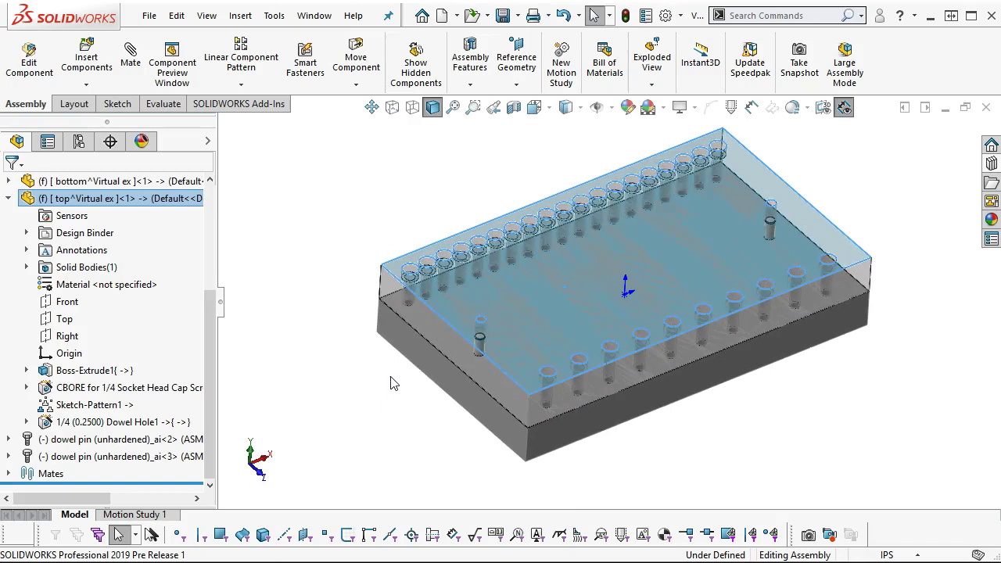
Make the bottom plate transparent as well to expose the full length of both dowel pins
key(Down)
right_click(594, 265)
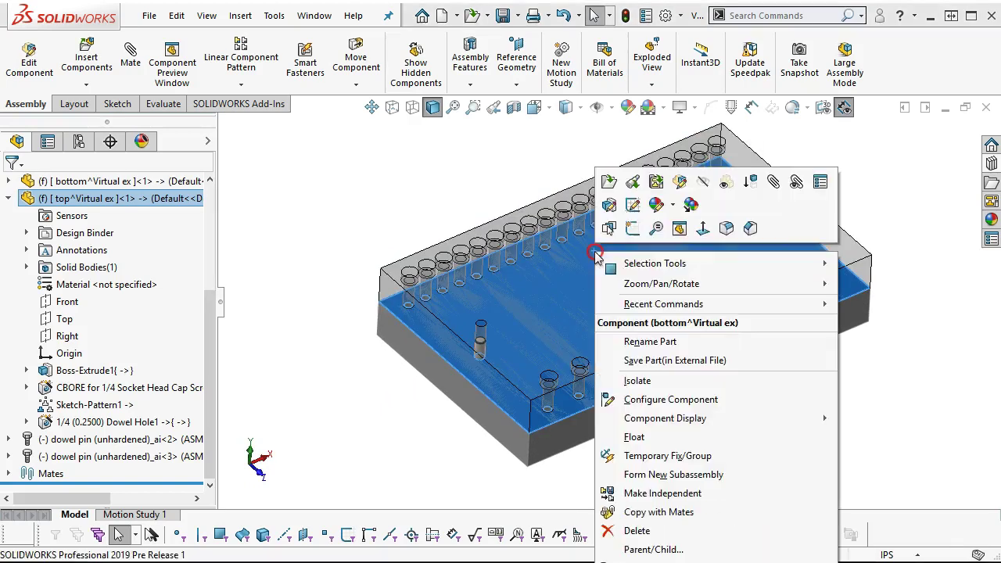
click(724, 182)
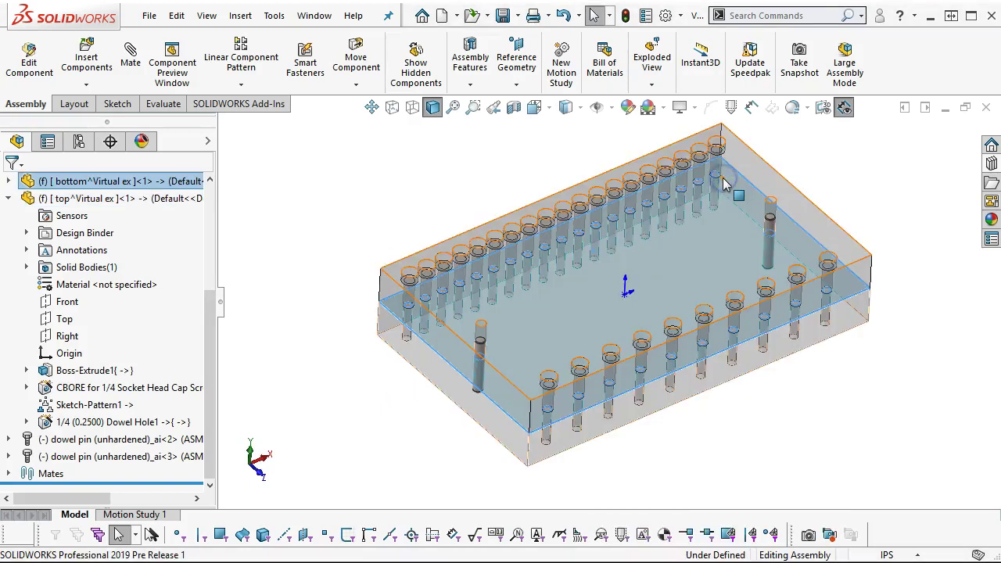
Return the top and bottom plates to opaque display
right_click(384, 282)
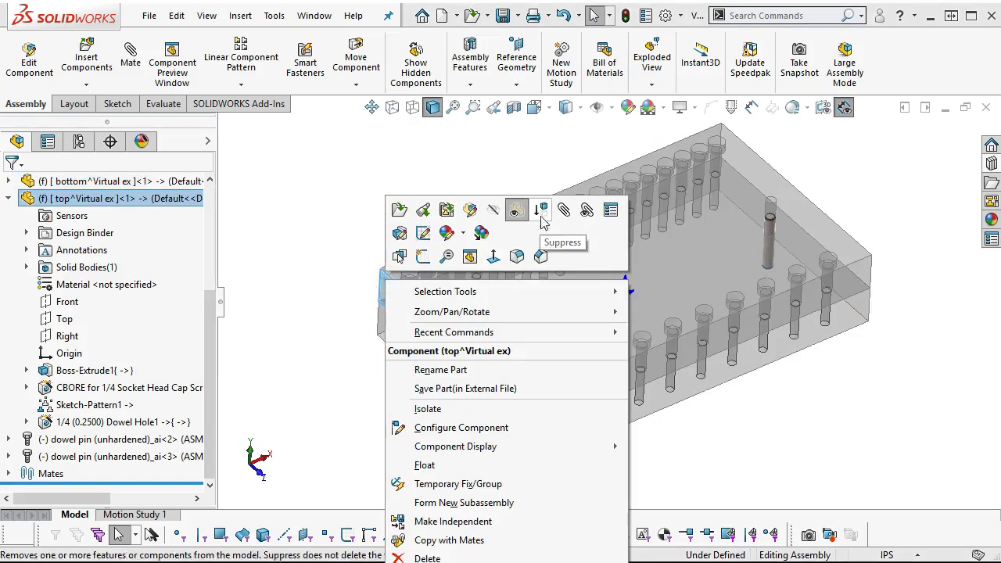
click(516, 210)
right_click(386, 322)
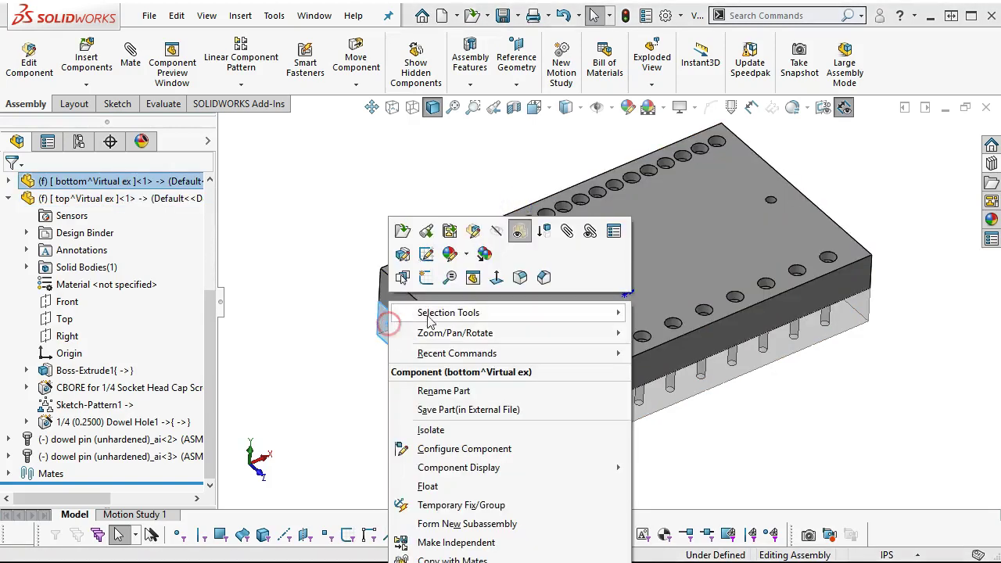
click(518, 231)
click(422, 213)
Open the Toolbox library's Socket Head Screws category under Bolts and Screws
key(f)
key(Down)
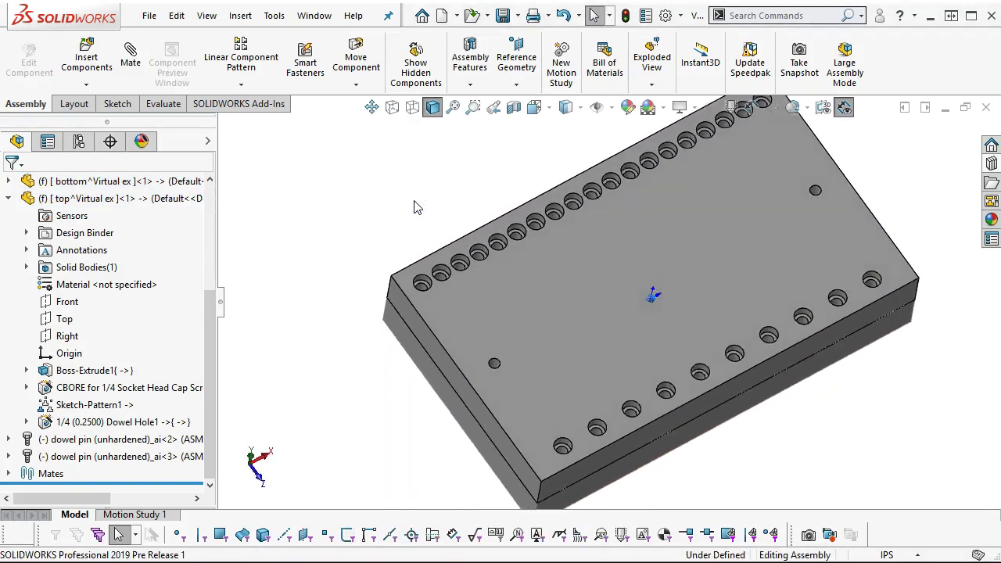
key(Down)
scroll(711, 220, down, 2)
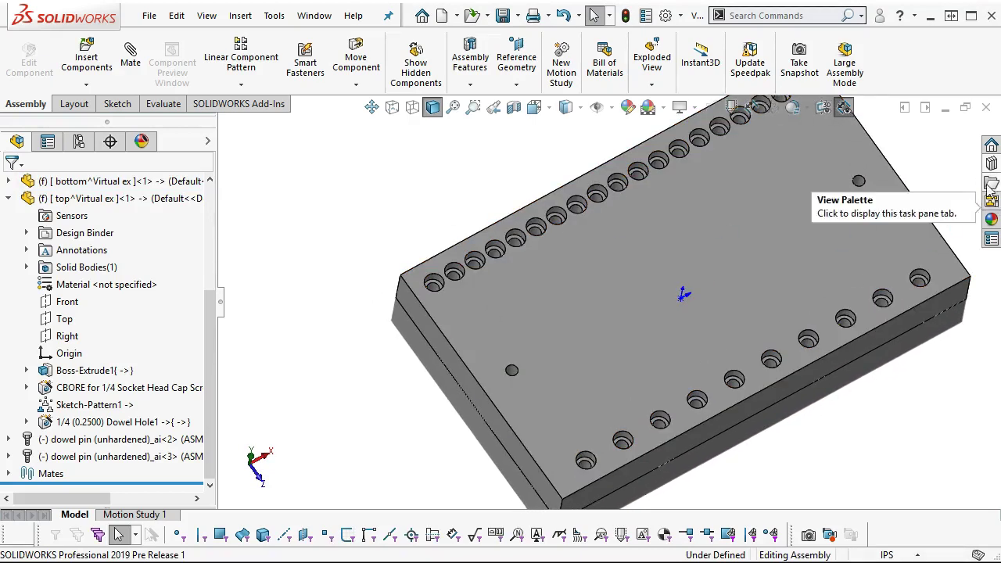
click(992, 163)
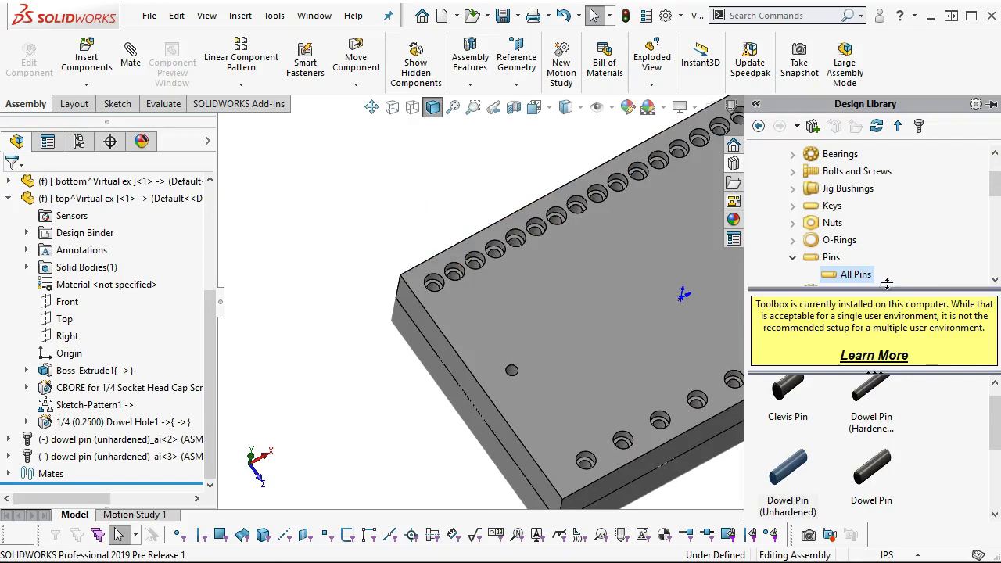
click(792, 171)
click(875, 225)
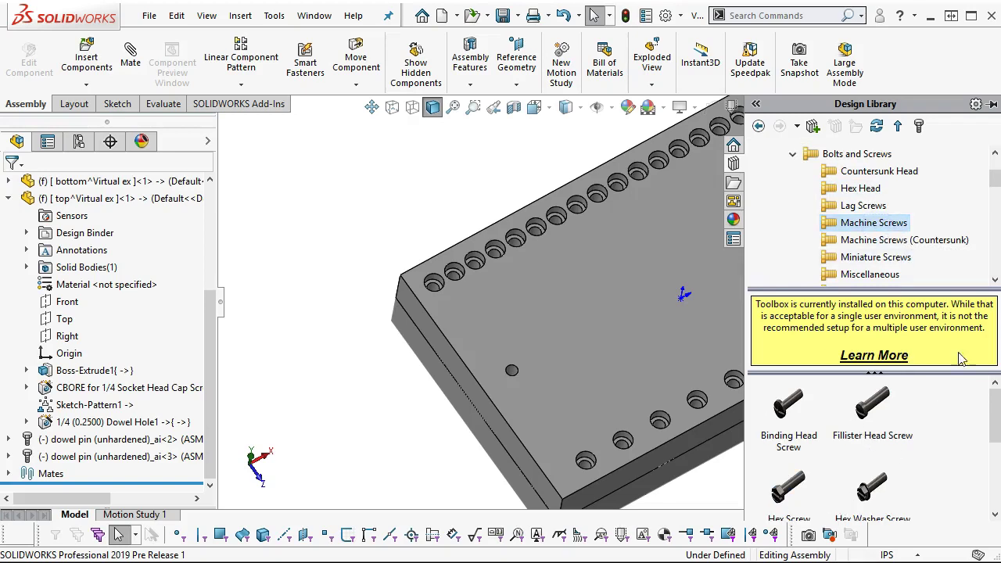
drag(993, 179, 993, 198)
click(877, 205)
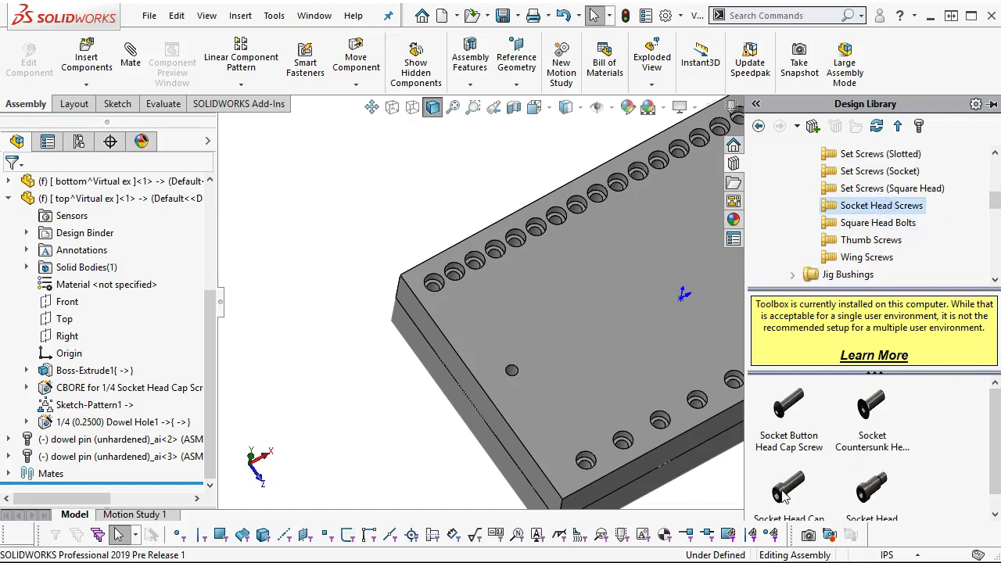
Place a socket head cap screw in the top plate's corner counterbored hole and set its size to 1/4-20
mouse_move(786, 491)
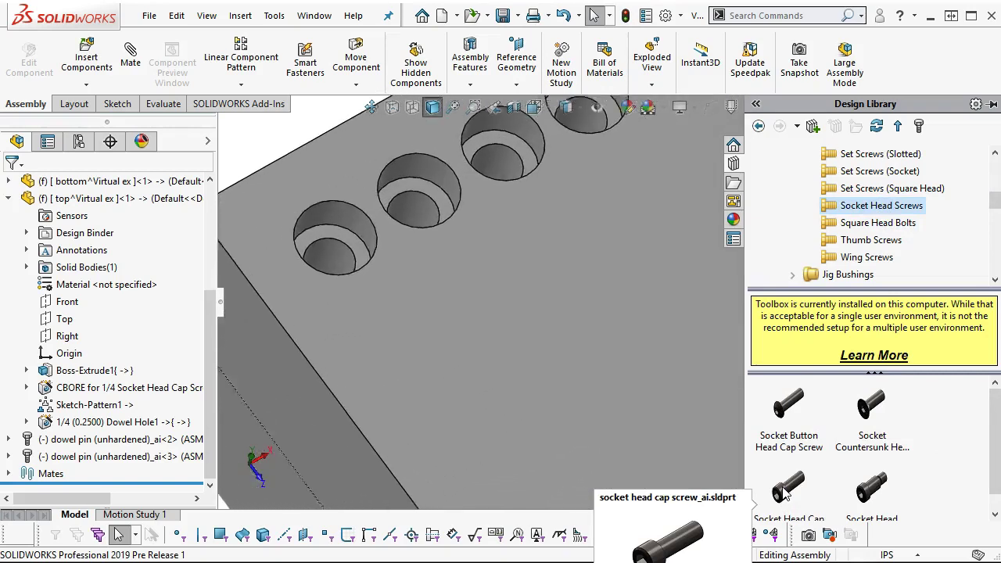
drag(788, 489, 411, 327)
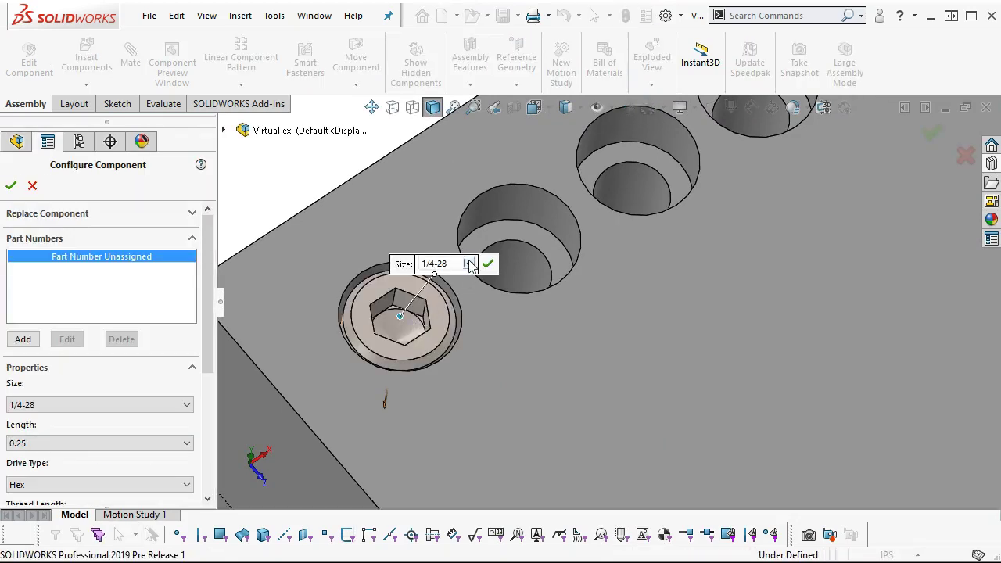
click(469, 264)
click(470, 277)
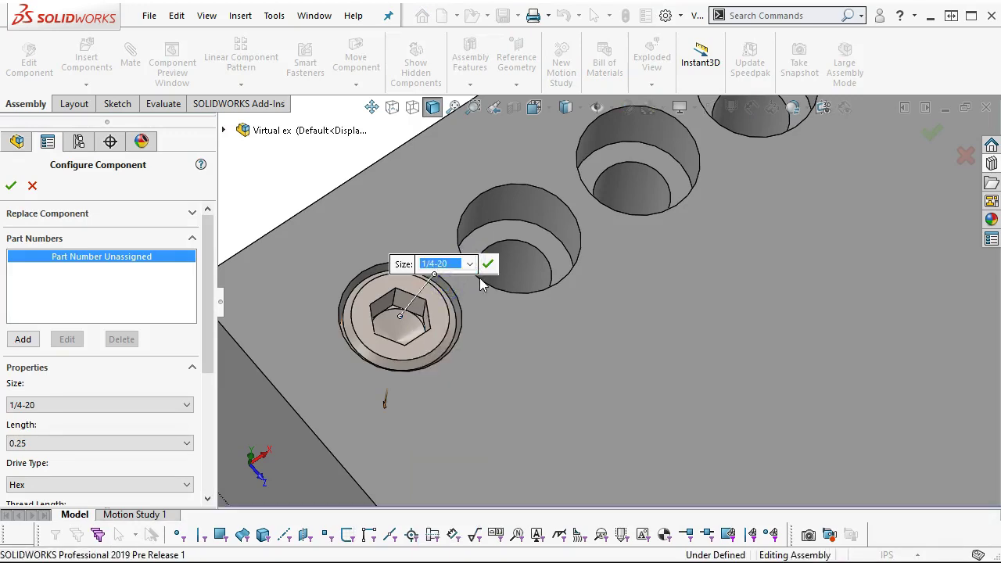
Set the cap screw's length to 1.25 and finish inserting it without adding further copies
drag(203, 330, 234, 462)
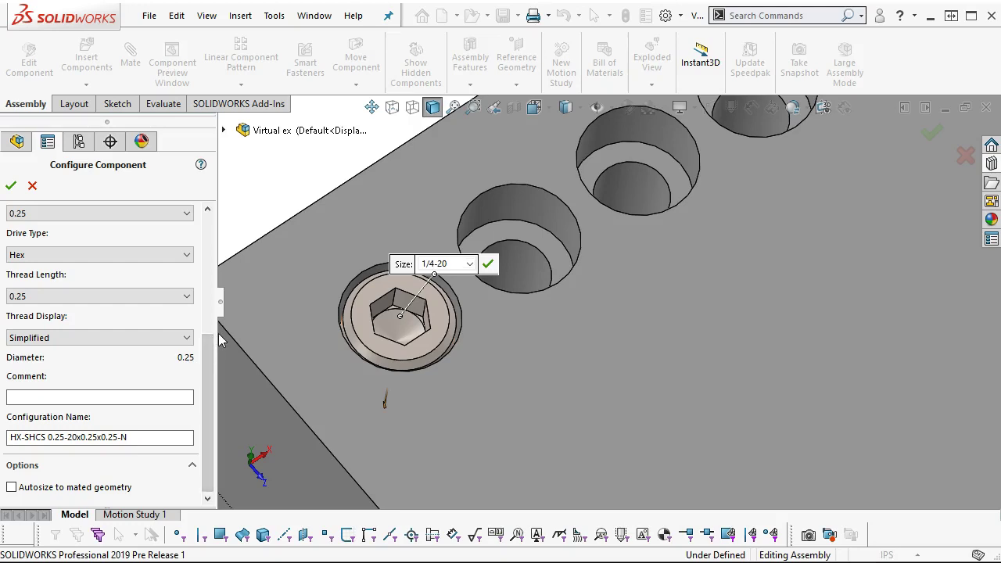
click(167, 296)
click(166, 296)
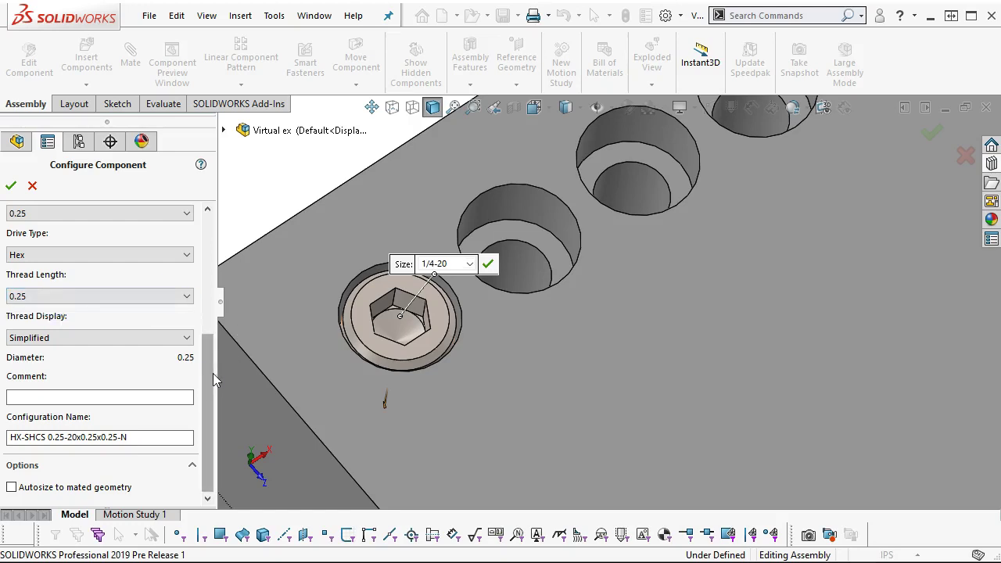
drag(212, 373, 212, 333)
click(121, 291)
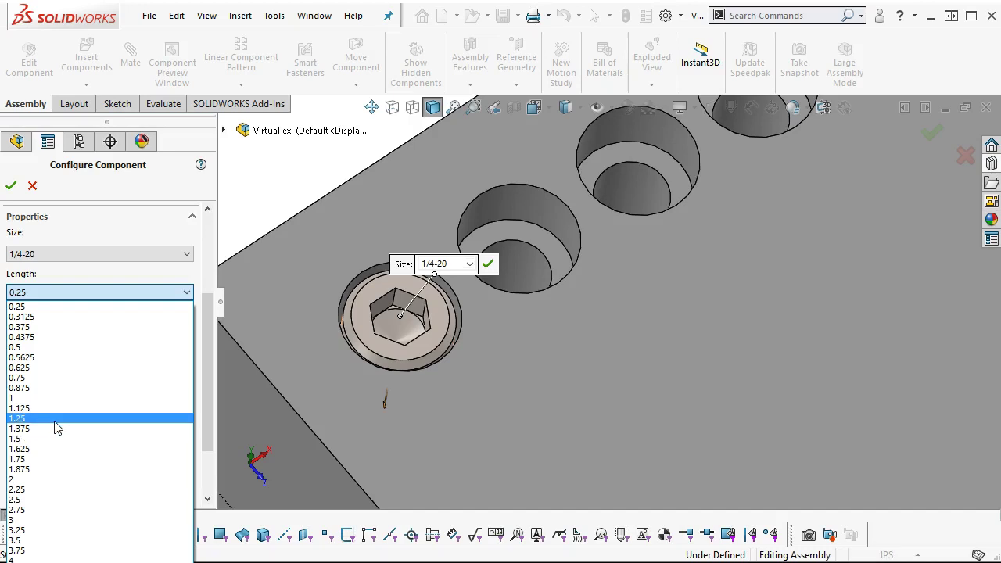
click(55, 424)
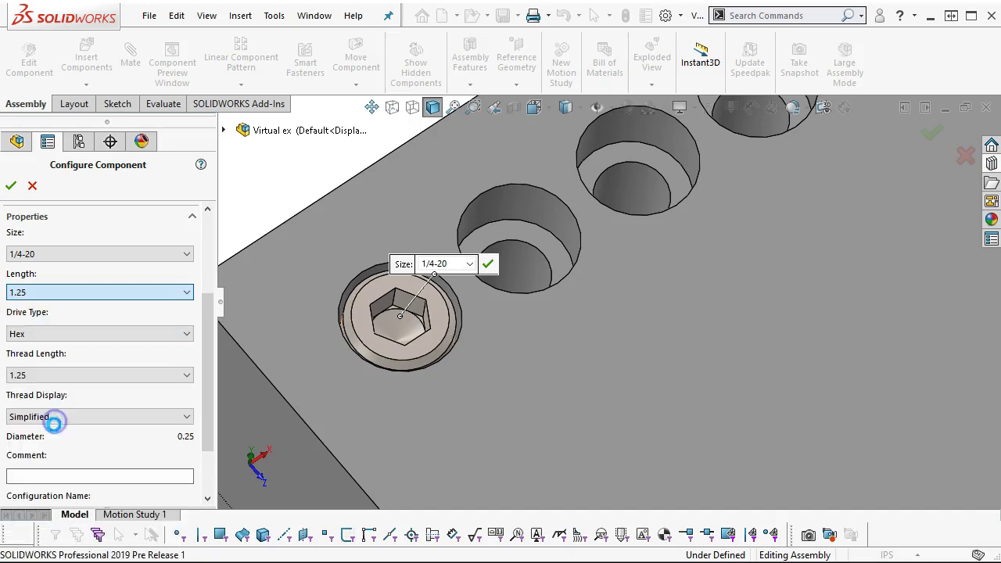
click(11, 186)
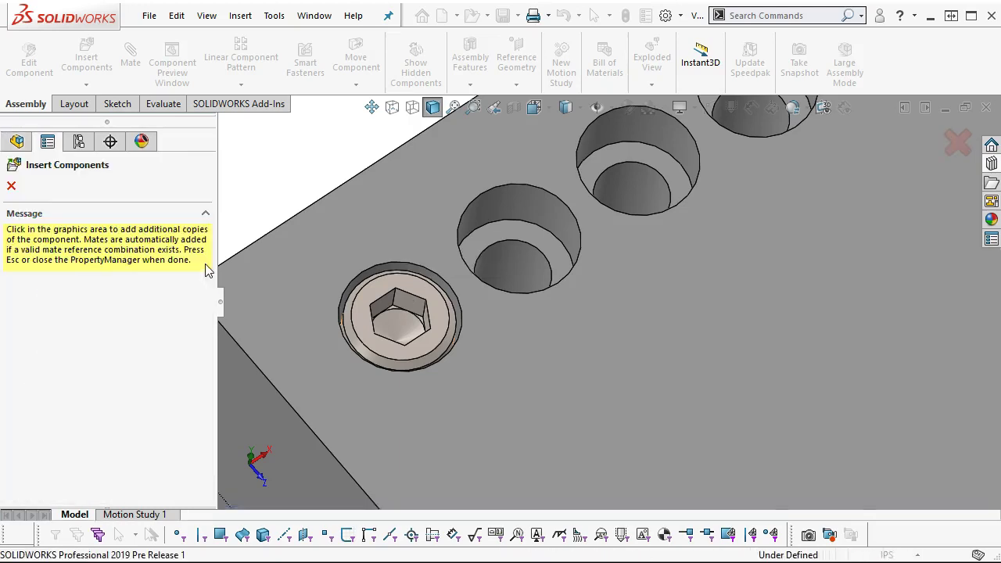
click(11, 186)
Create a pattern driven component pattern of the cap screw, using the top plate's Sketch-Pattern1 counterbored holes as the driving feature
scroll(290, 186, up, 5)
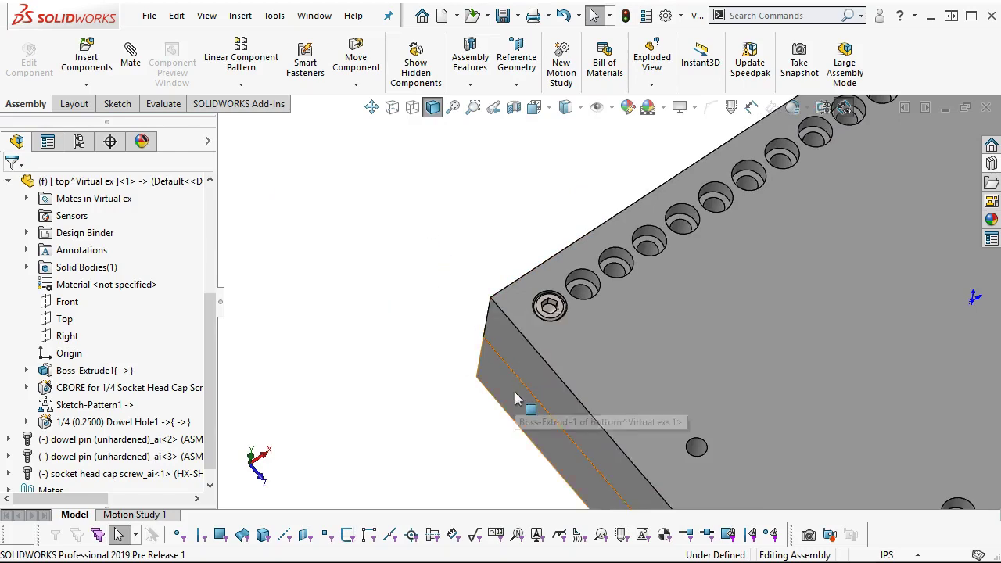
middle_drag(417, 297, 813, 246)
scroll(811, 247, up, 3)
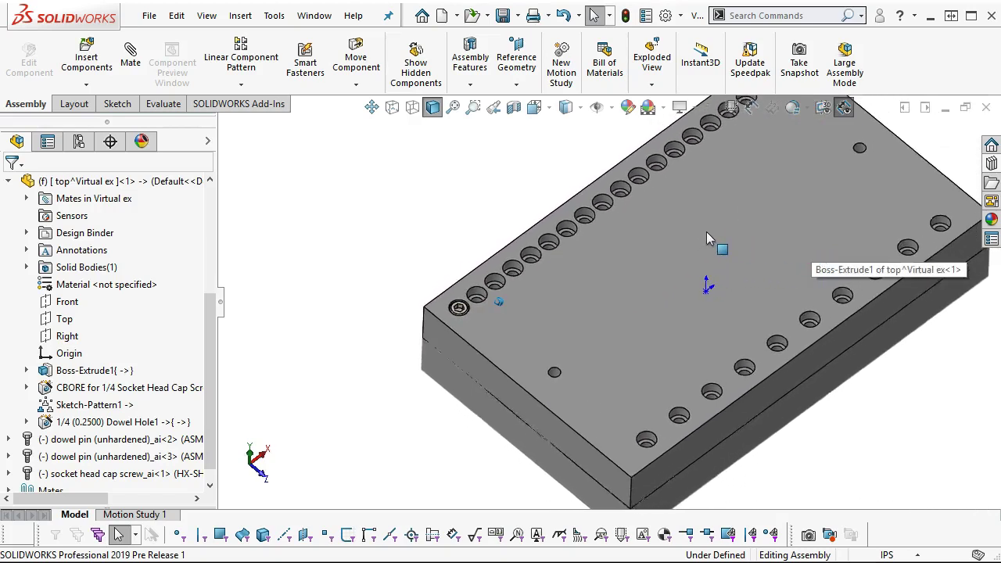
middle_drag(454, 402, 444, 286)
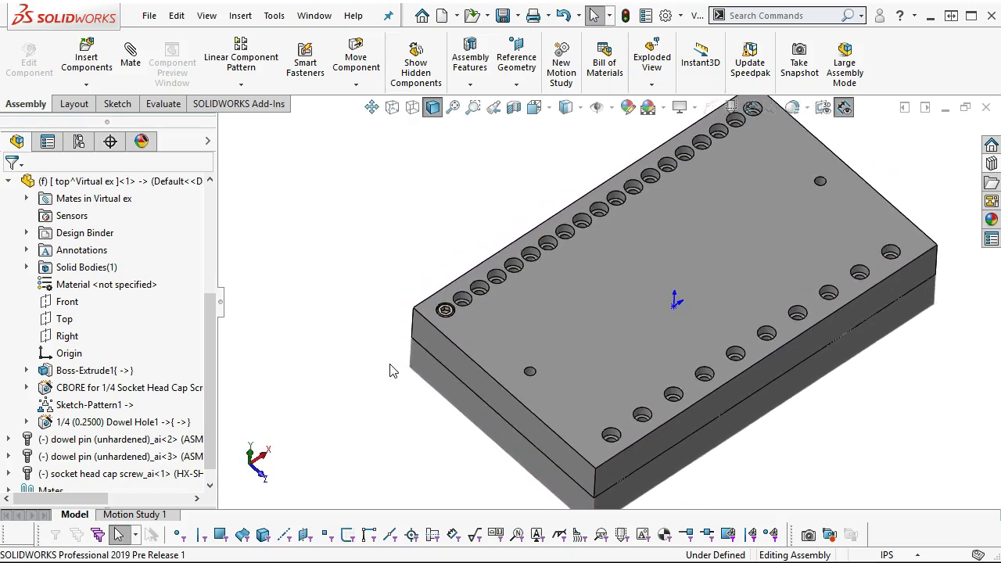
scroll(477, 285, down, 6)
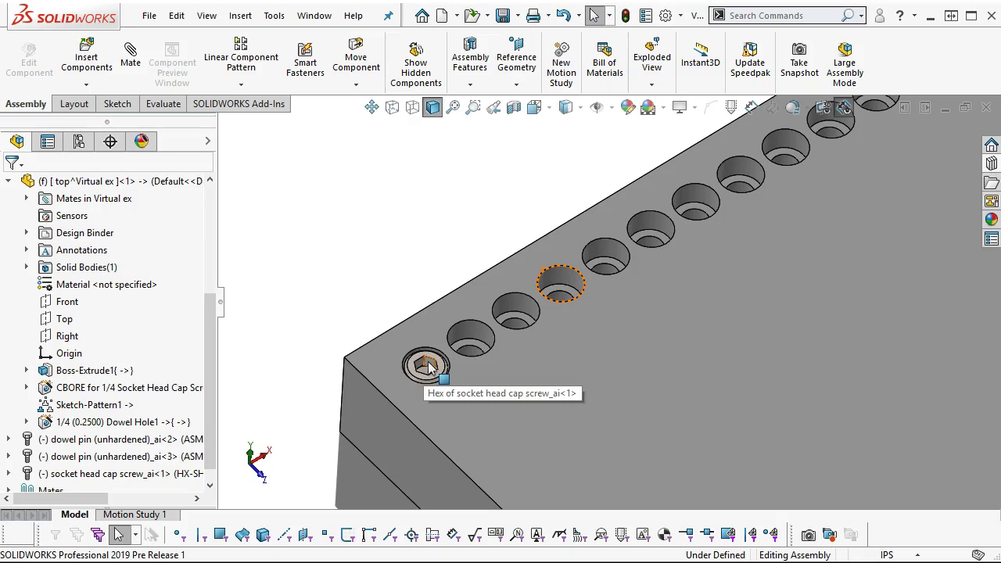
click(428, 368)
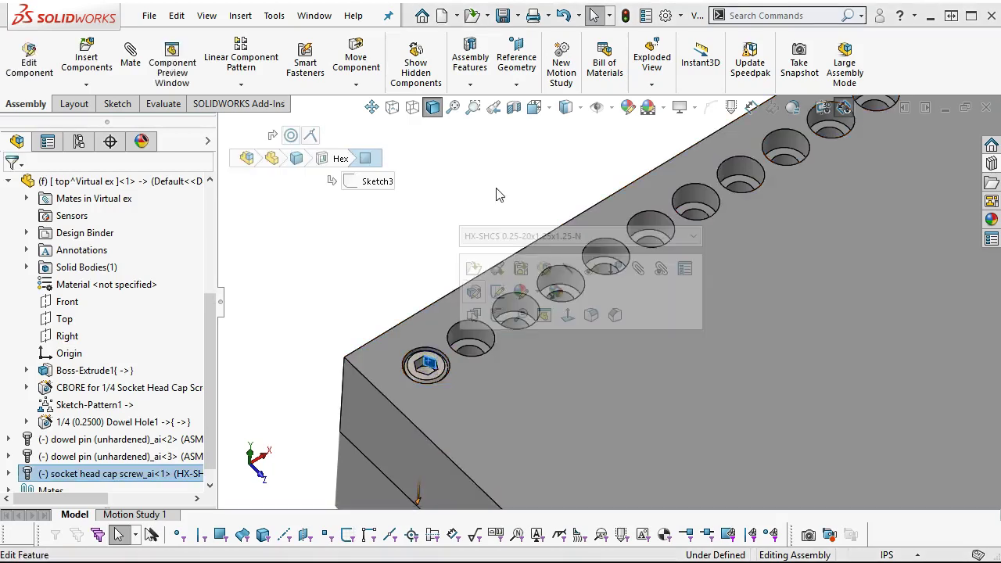
scroll(499, 195, up, 2)
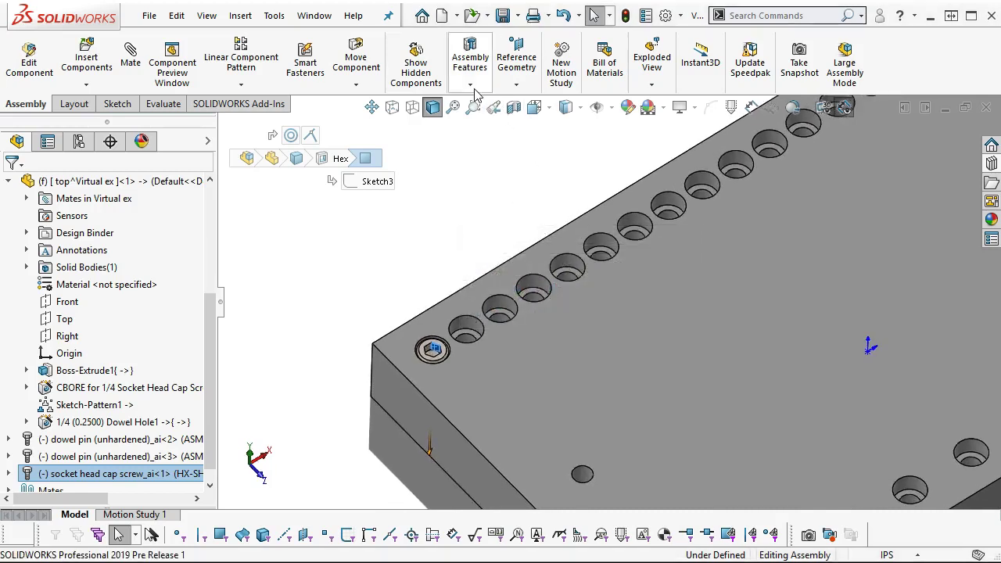
click(242, 85)
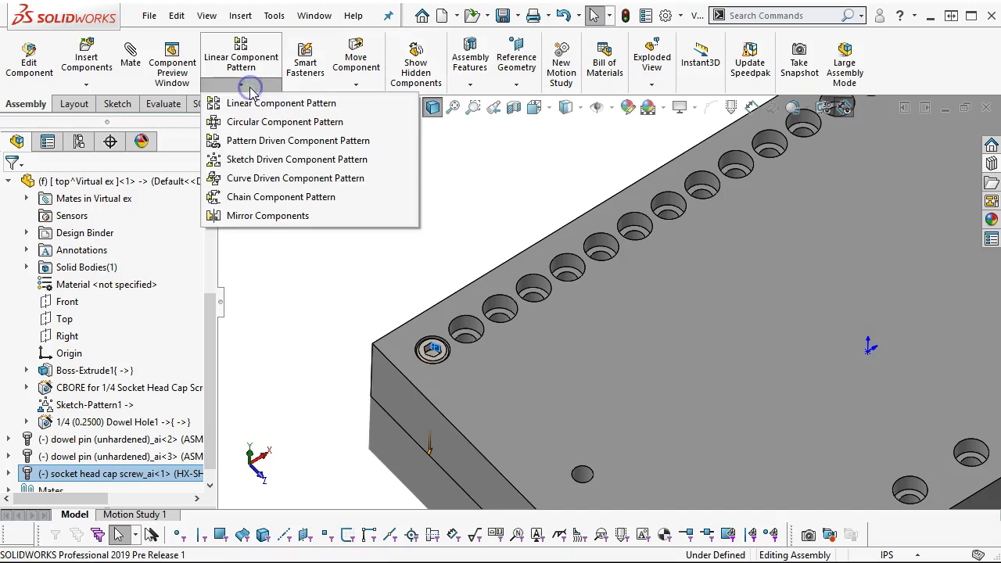
click(260, 141)
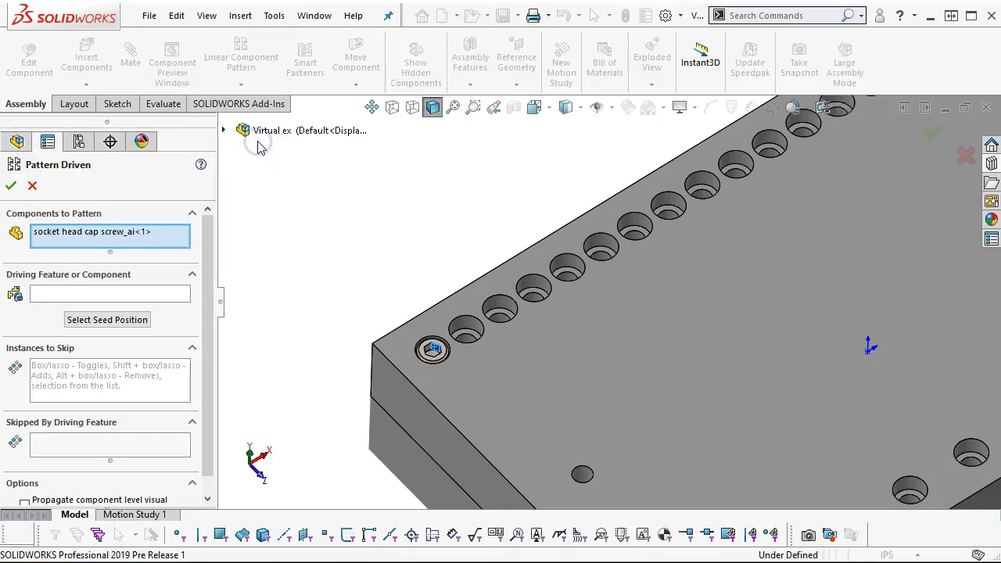
click(43, 294)
click(465, 330)
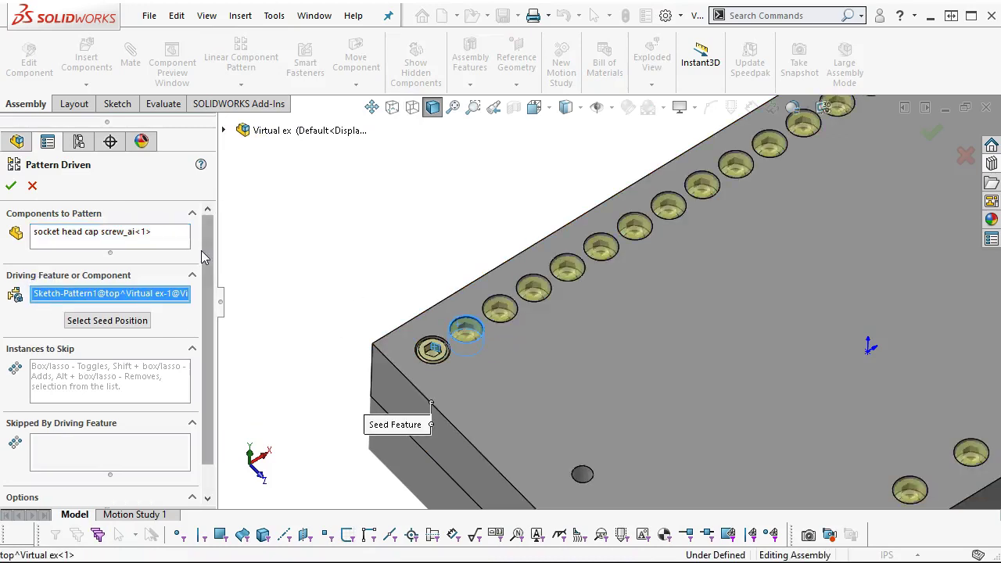
key(f)
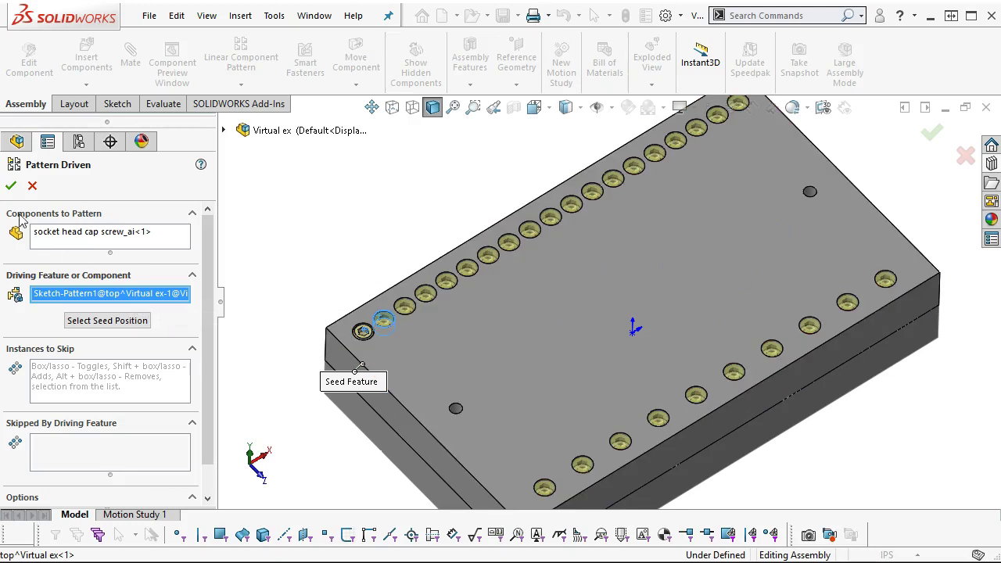
click(10, 186)
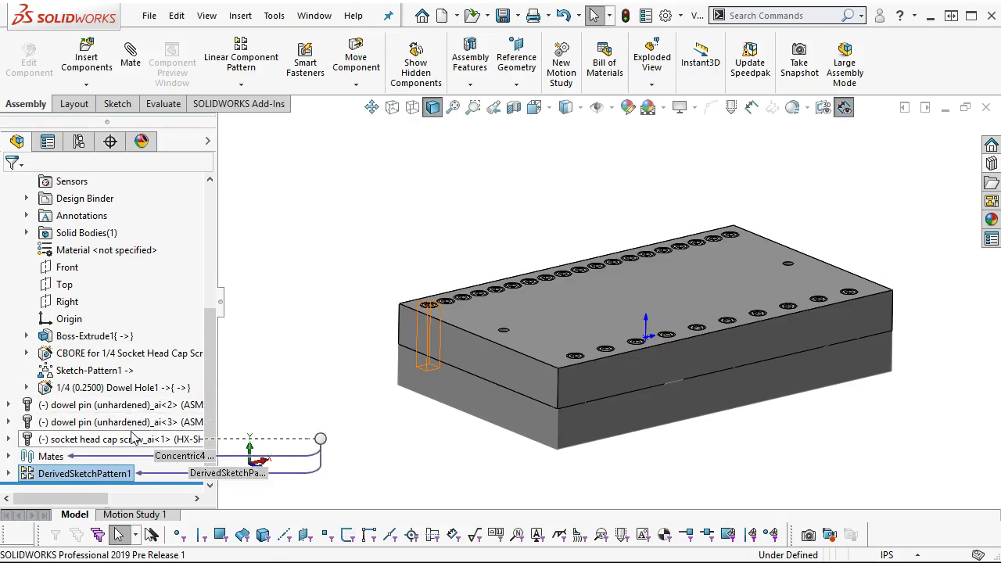
Group both dowel pins and the socket head cap screw in a new feature tree folder named hardware
click(71, 405)
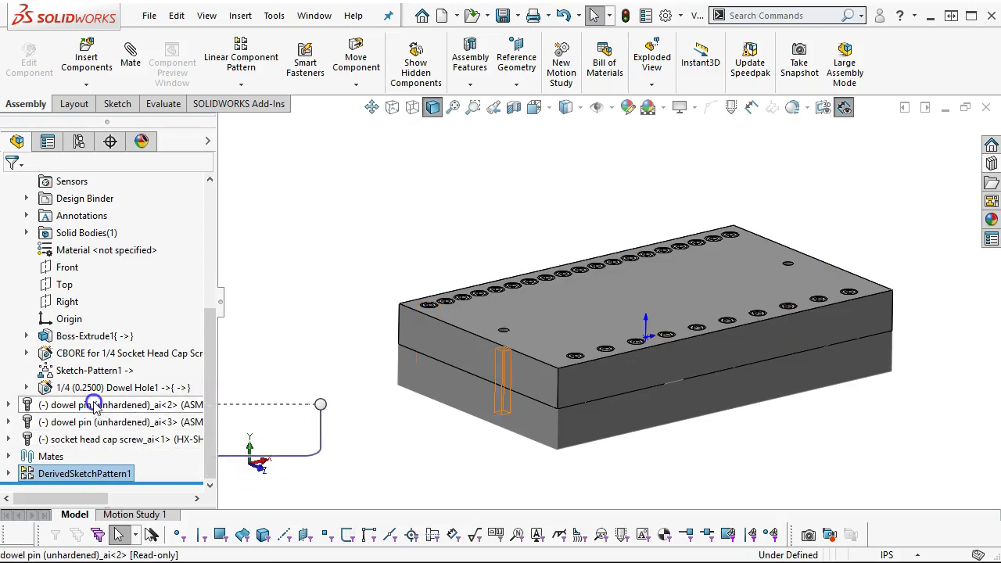
shift+click(94, 440)
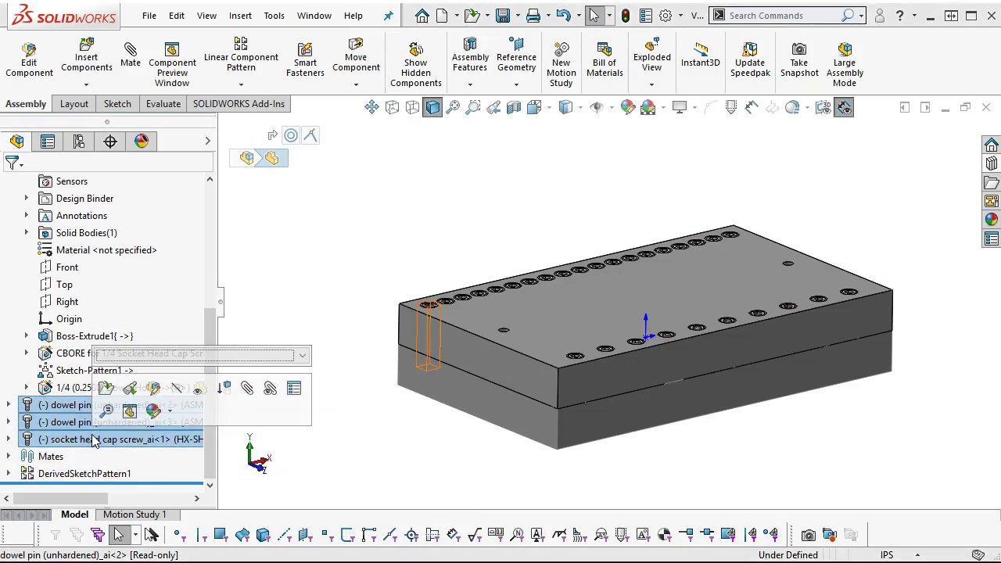
right_click(95, 441)
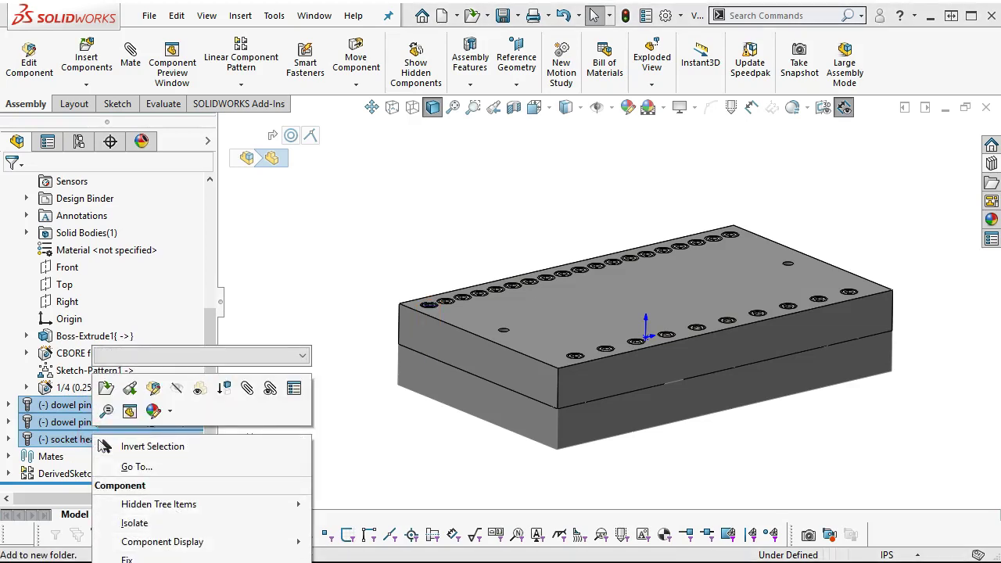
click(104, 446)
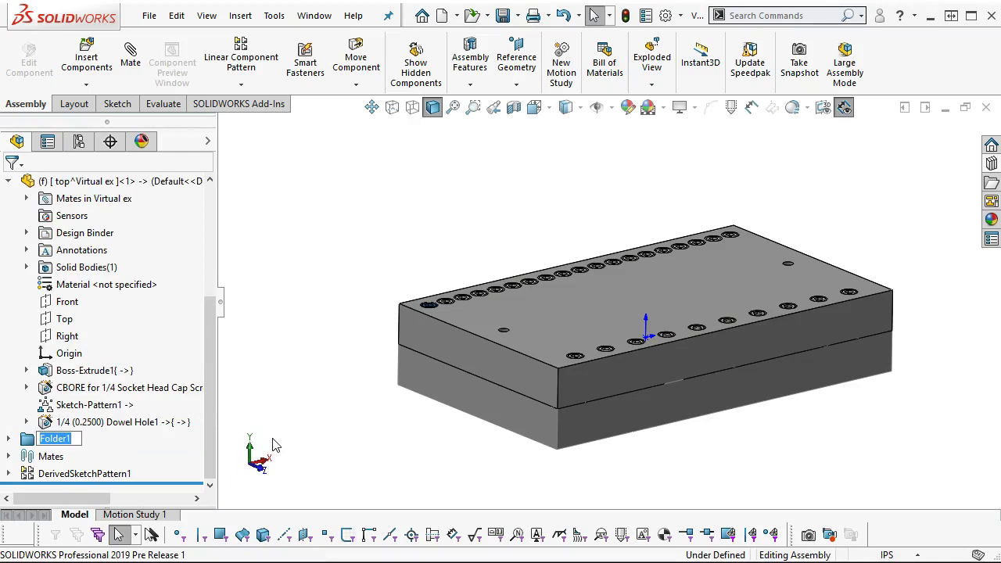
text(hardware)
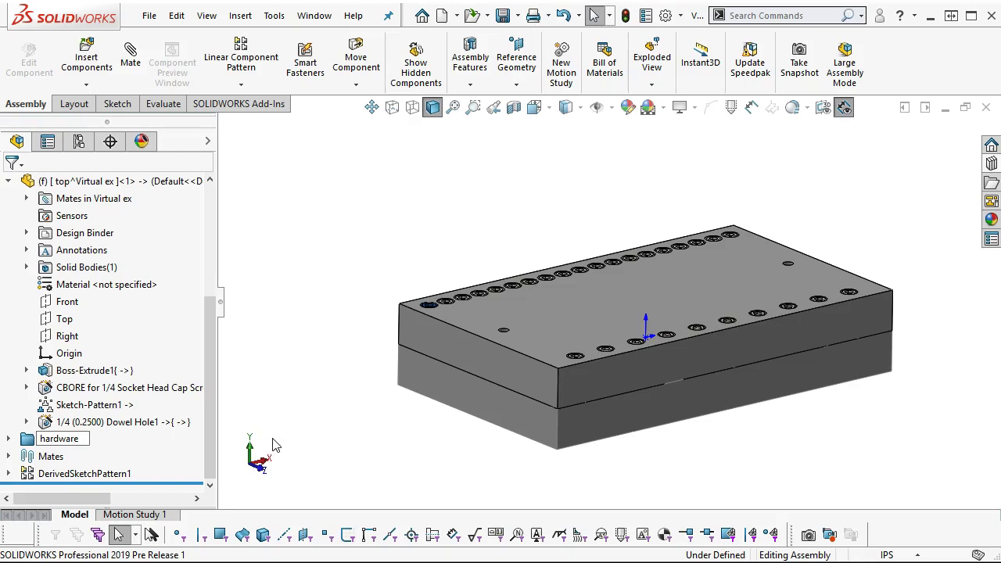
key(Return)
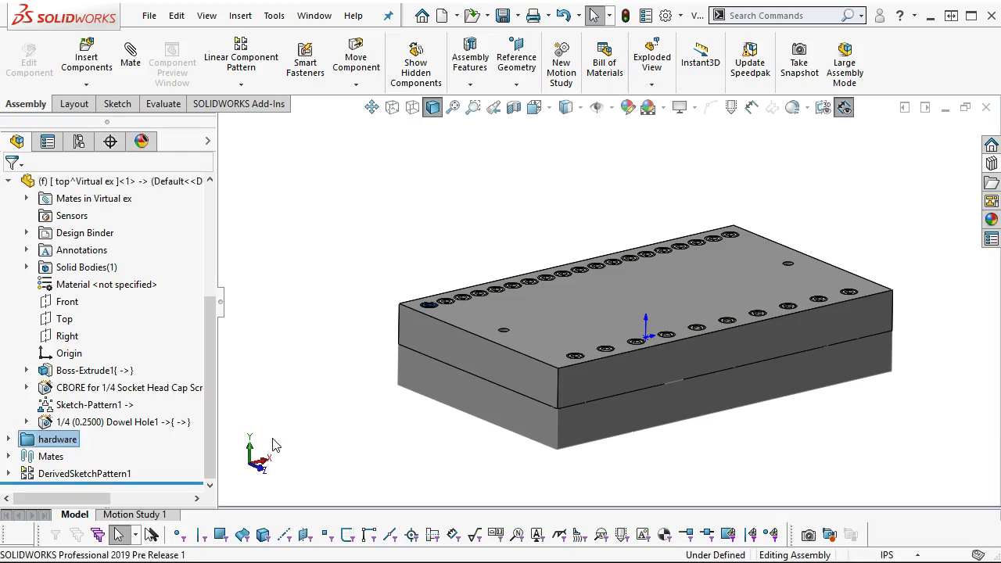
click(309, 303)
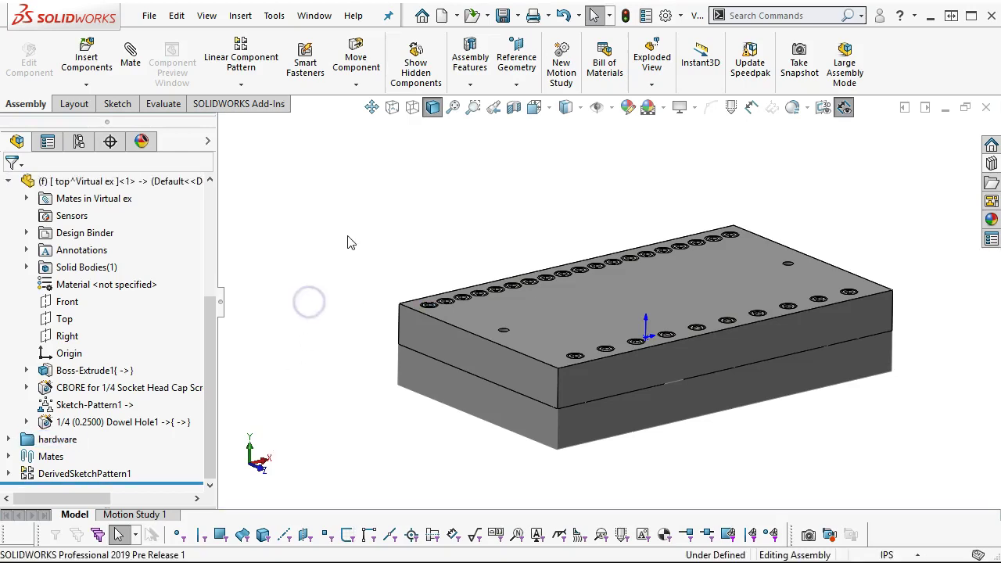
Suppress all the components grouped in the hardware folder
key(ctrl+7)
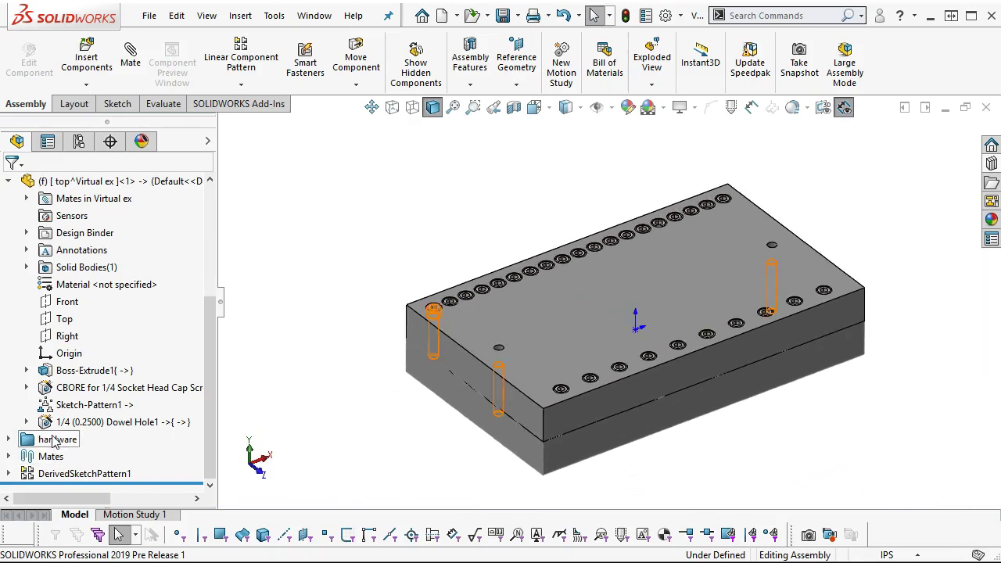
right_click(48, 439)
click(67, 391)
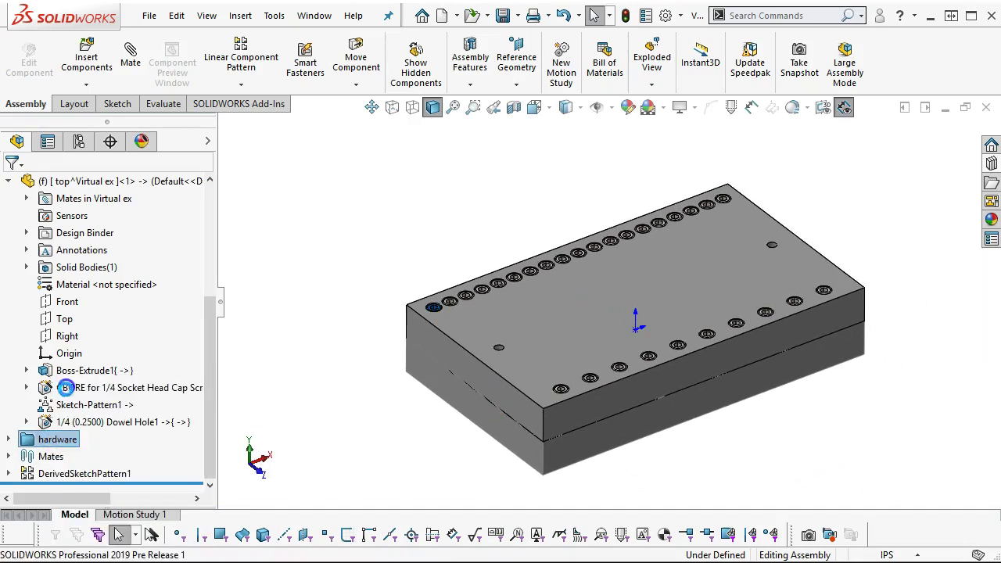
click(291, 274)
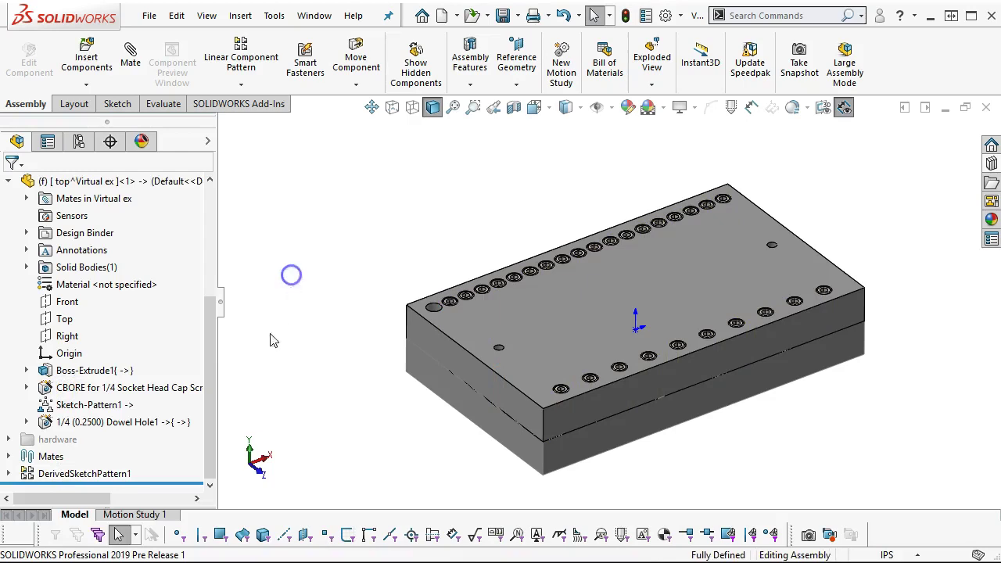
Examine the patterned cap screws around the empty corner hole and the instances listed under DerivedSketchPattern1
right_click(99, 473)
click(380, 286)
middle_drag(380, 286, 537, 420)
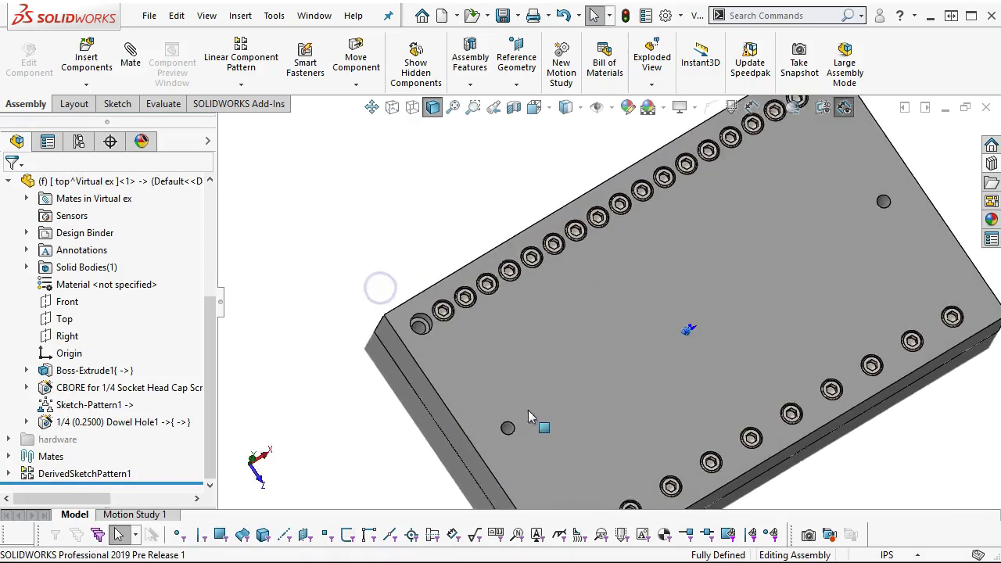
scroll(514, 438, down, 4)
scroll(417, 335, up, 2)
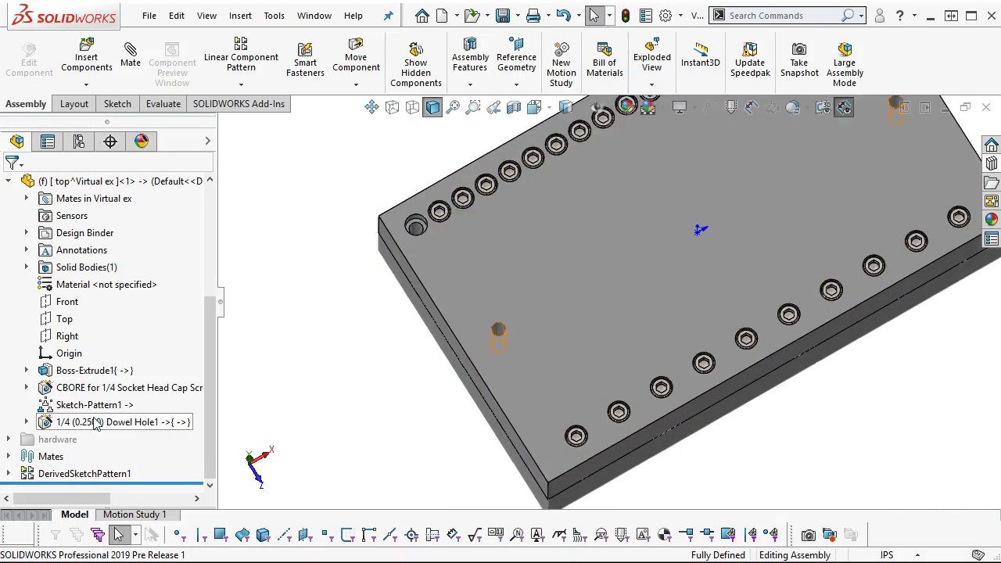
scroll(56, 444, up, 1)
scroll(56, 444, down, 2)
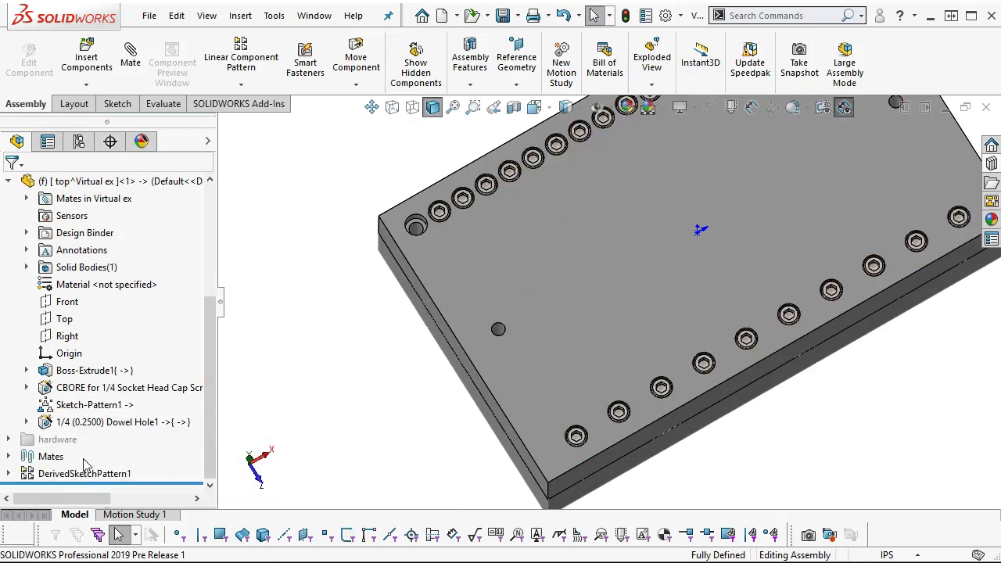
double_click(22, 475)
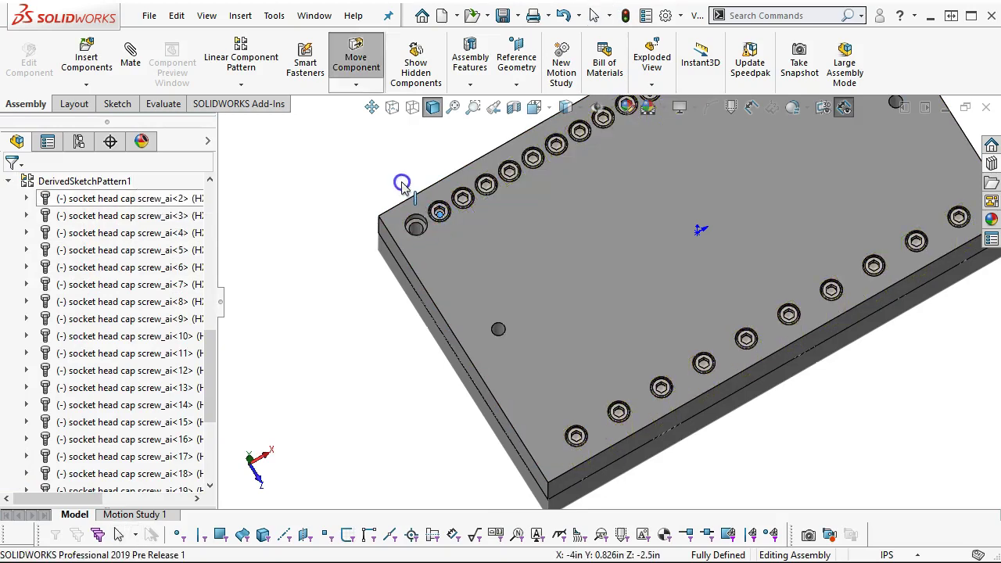
scroll(402, 183, down, 5)
click(467, 224)
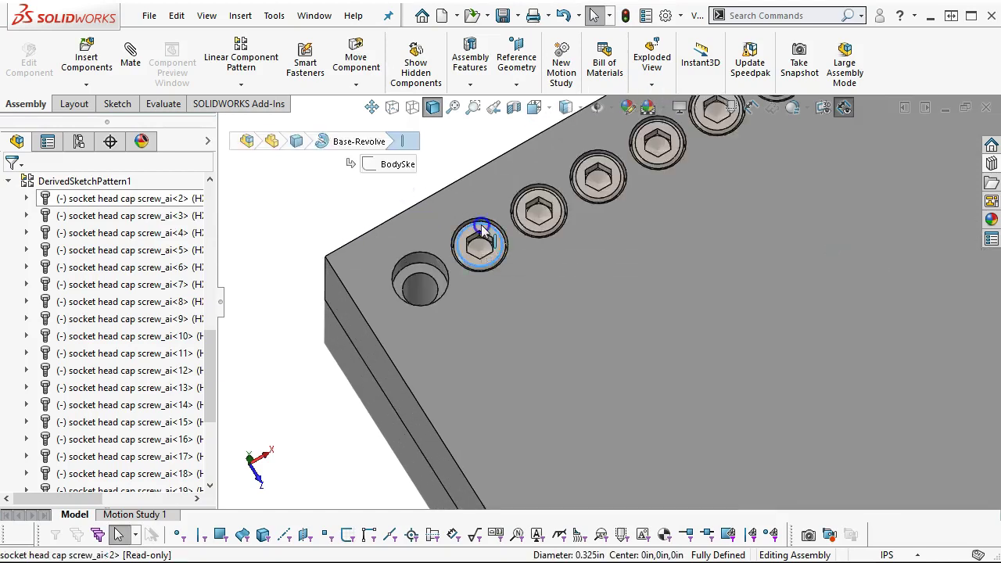
mouse_move(467, 225)
mouse_down()
mouse_move(475, 244)
mouse_move(470, 234)
mouse_up()
click(252, 228)
scroll(252, 228, up, 1)
scroll(252, 227, up, 2)
drag(218, 344, 213, 283)
Suppress the DerivedSketchPattern1 component pattern and show the assembly's list of mates
right_click(90, 388)
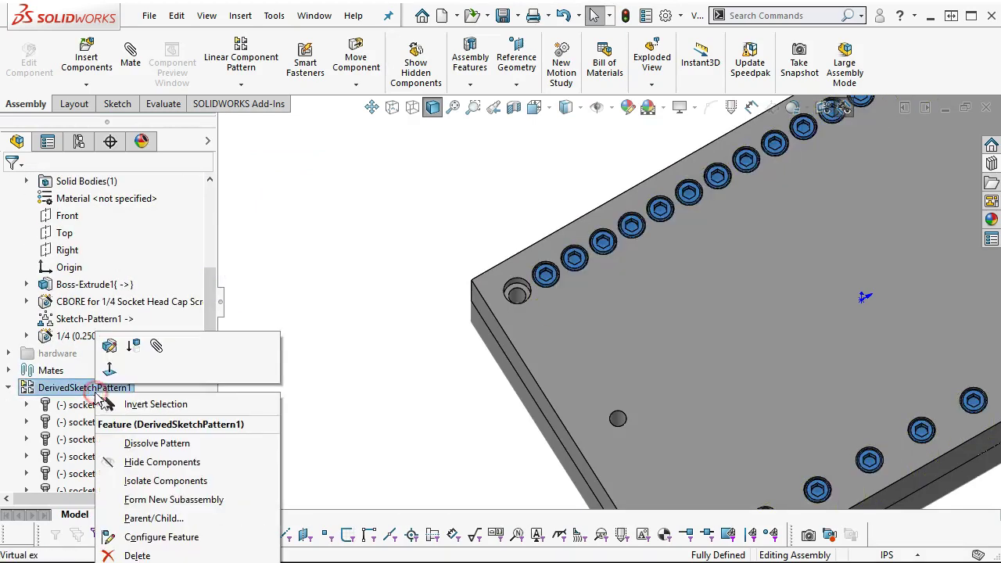
click(130, 347)
middle_drag(351, 259, 351, 259)
click(9, 457)
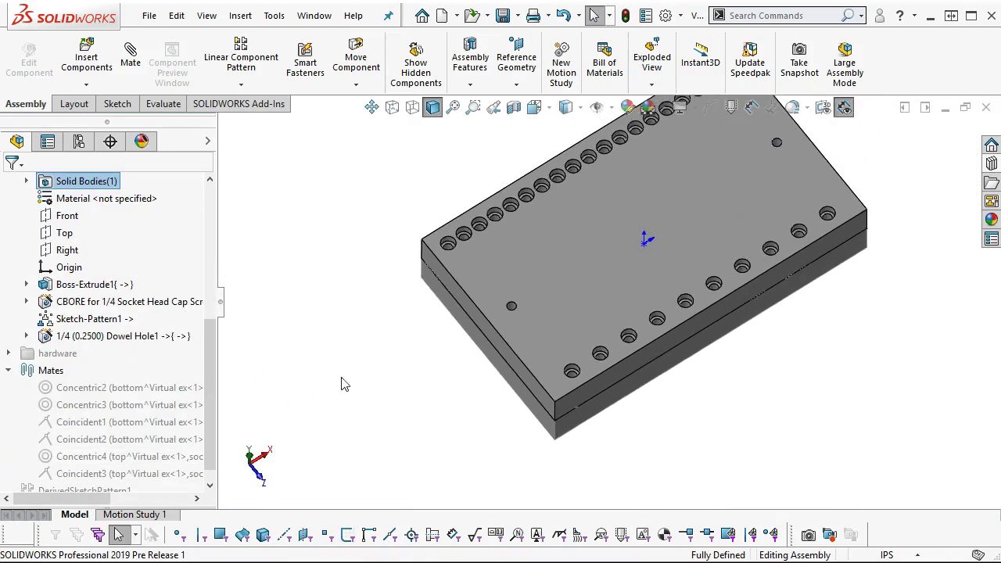
Change the bottom plate's 1/4-20 tapped hole to the plain Hole type in drill size 1/4, and return to the assembly
click(445, 305)
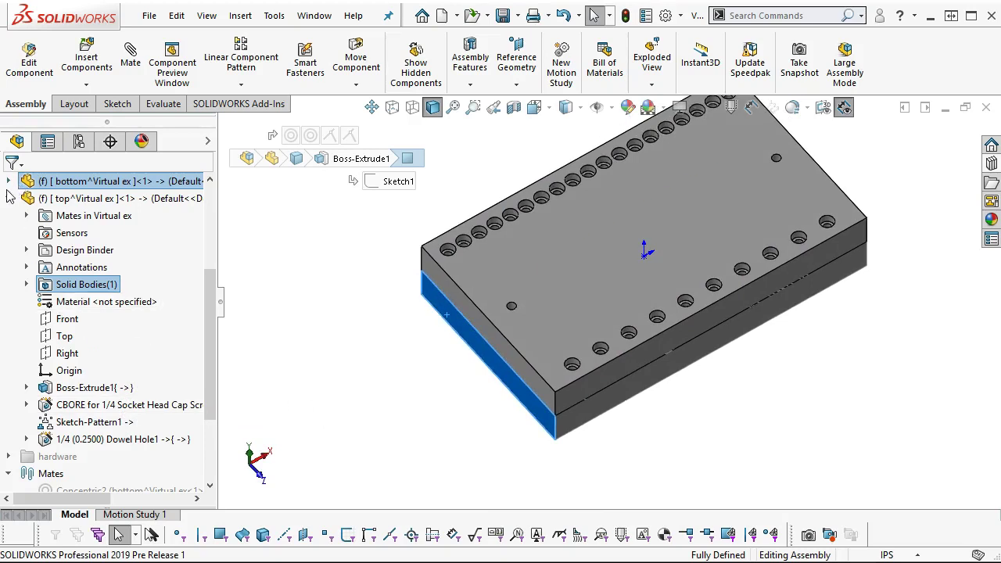
click(8, 180)
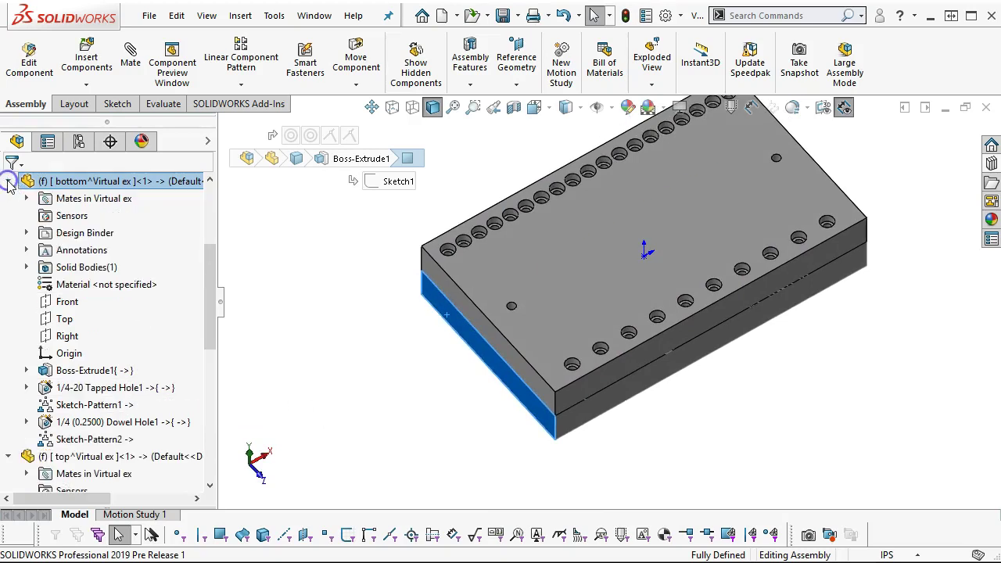
right_click(100, 388)
click(113, 347)
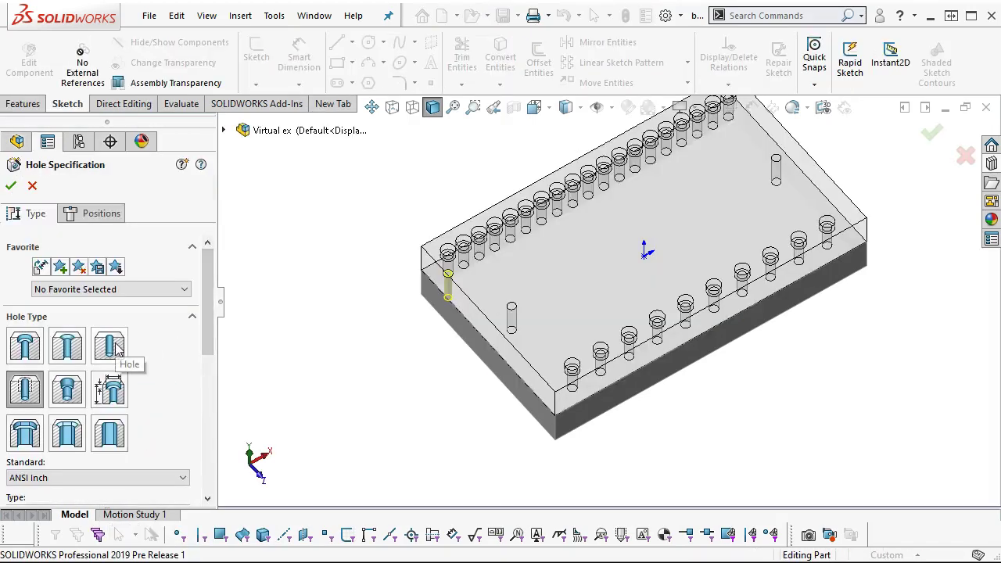
click(109, 346)
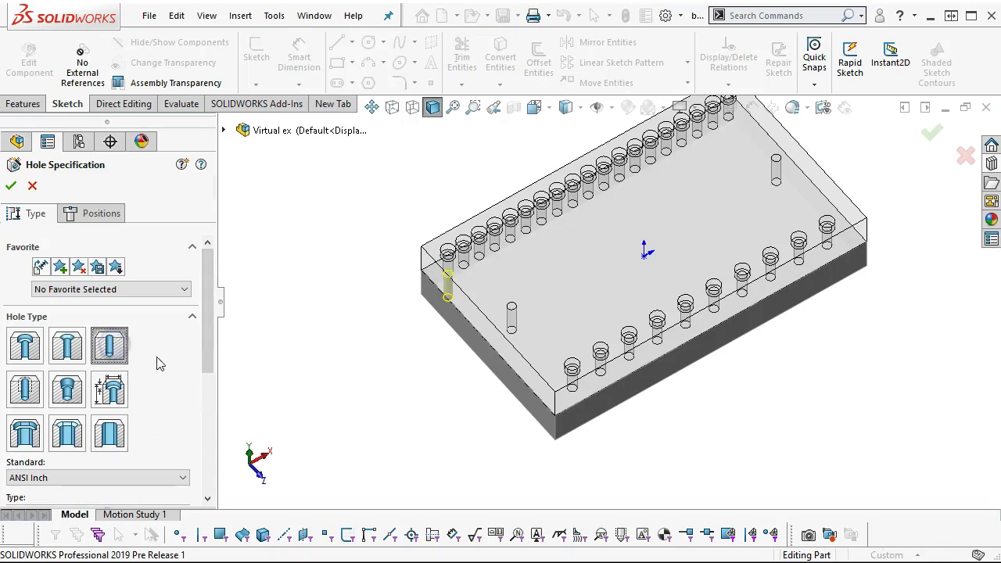
drag(208, 338, 204, 447)
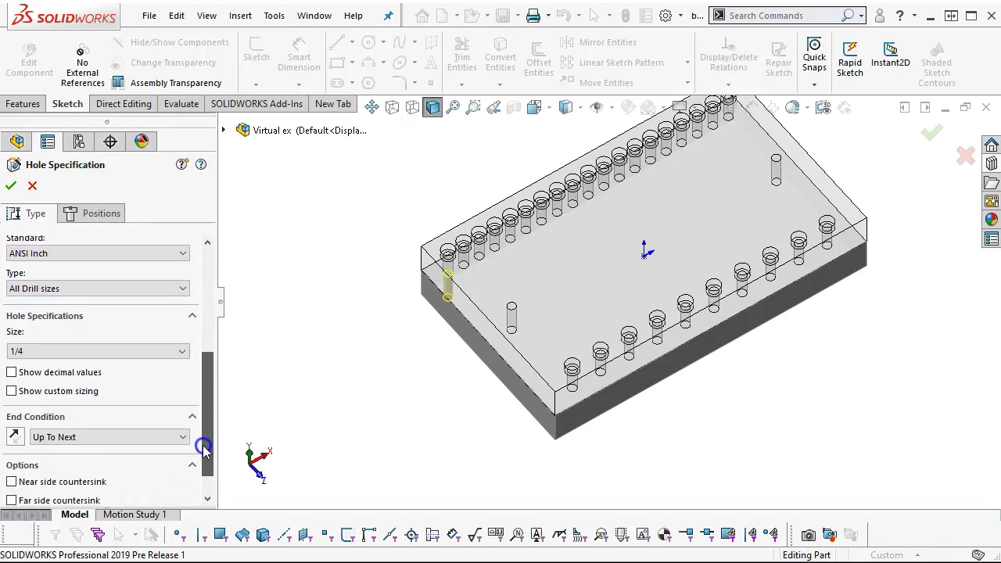
click(12, 392)
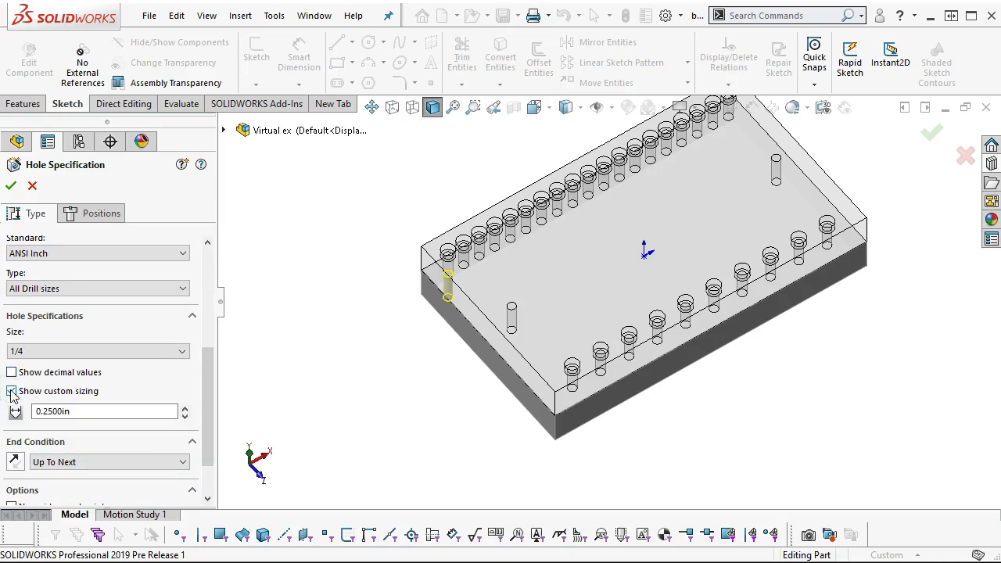
click(12, 391)
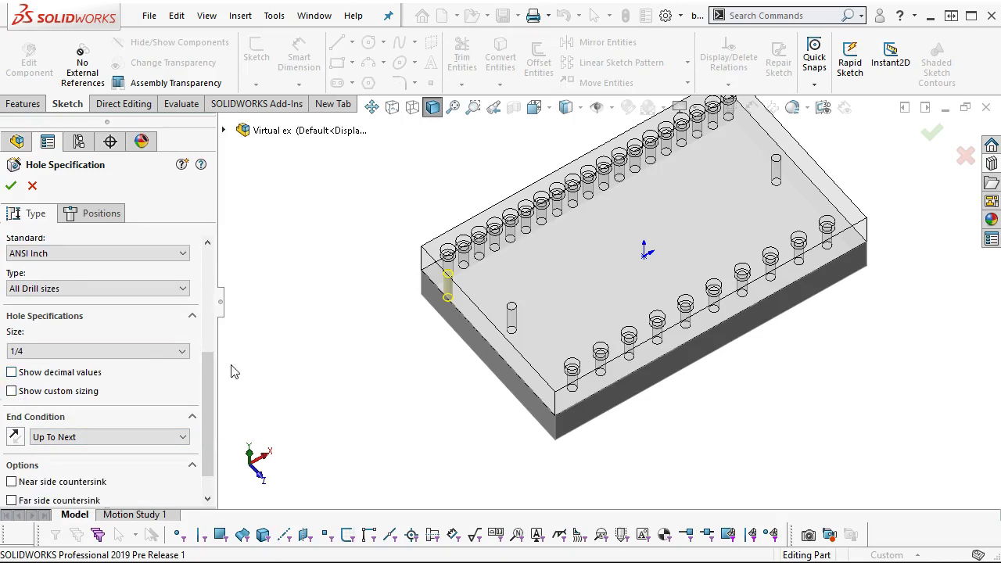
scroll(208, 361, up, 1)
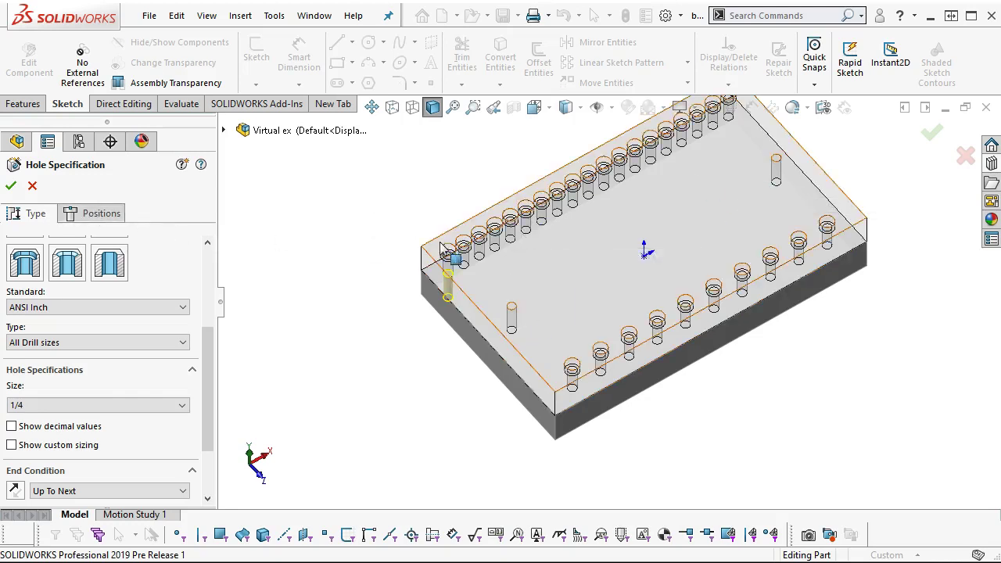
click(11, 188)
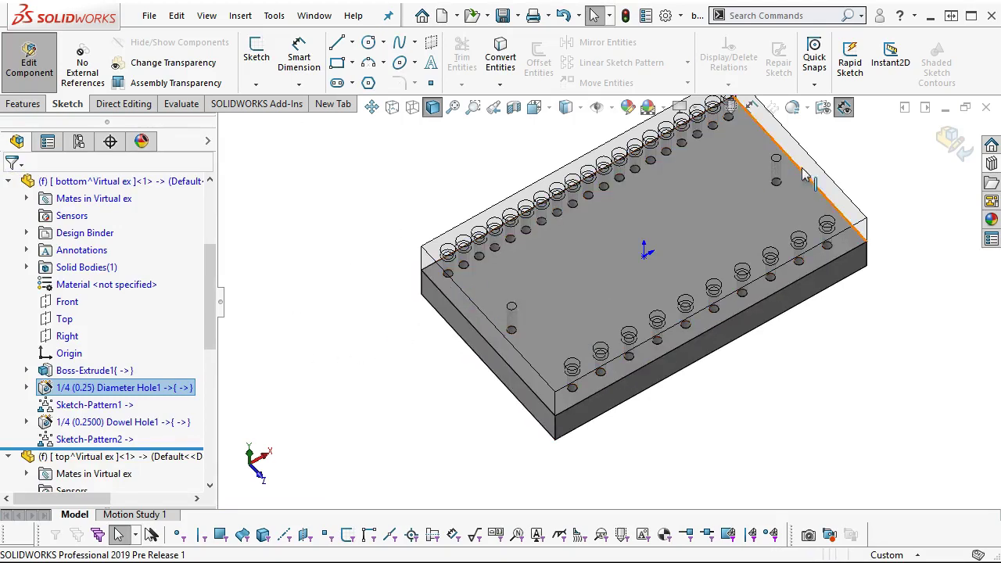
click(951, 141)
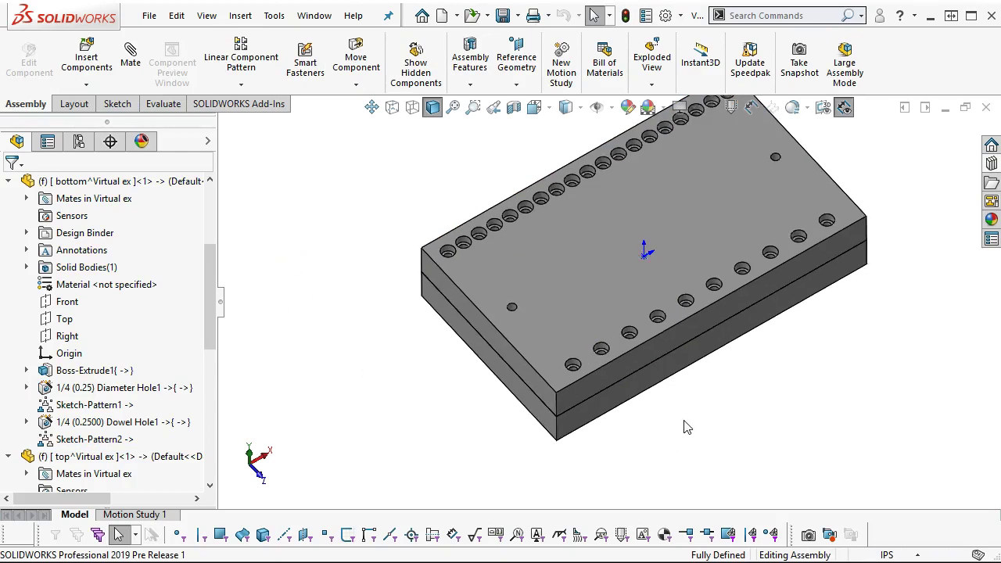
Collapse the bottom and top plate components in the feature tree
key(ctrl+7)
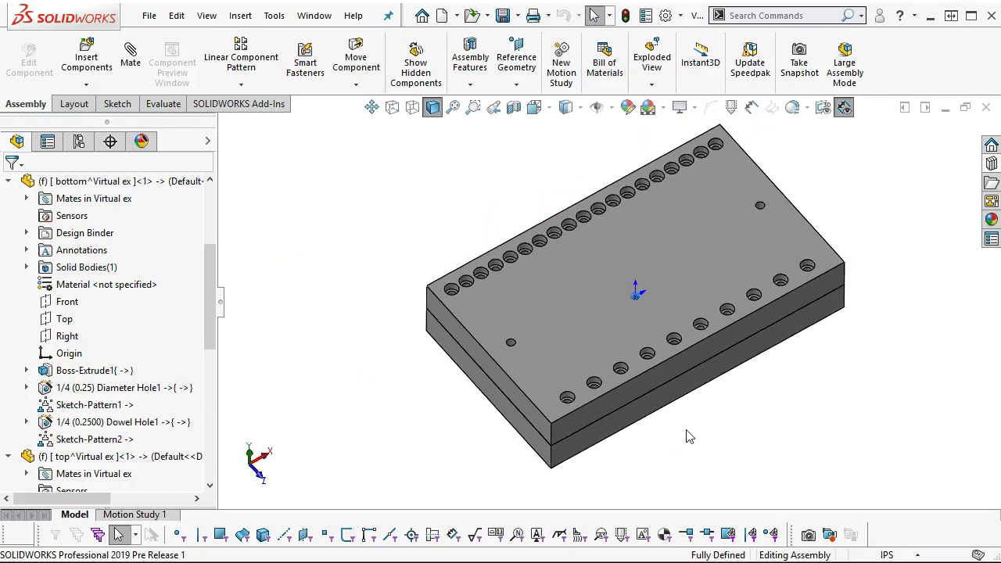
click(7, 182)
click(8, 181)
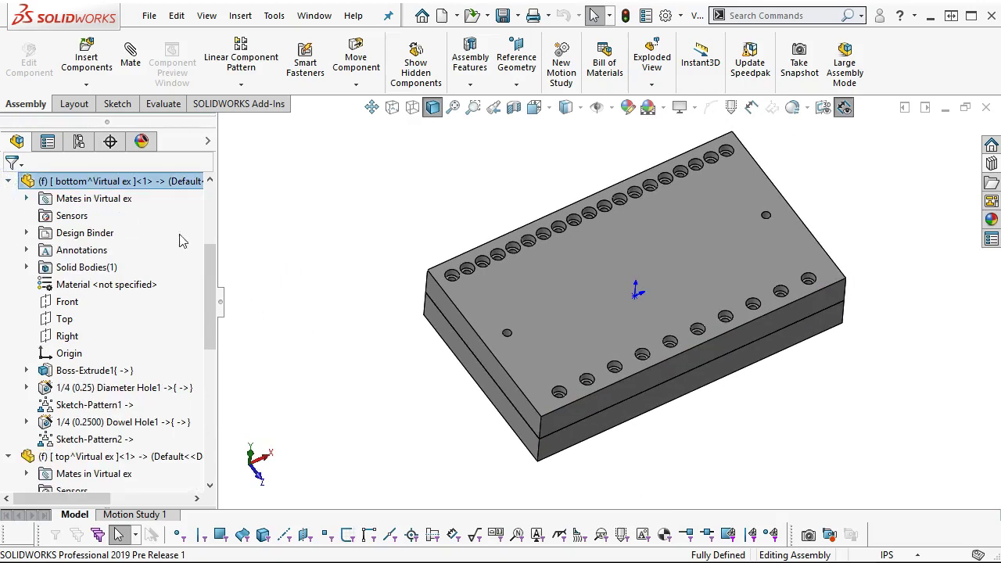
key(shift+Up)
key(shift+Up)
key(shift+Down)
key(shift+Down)
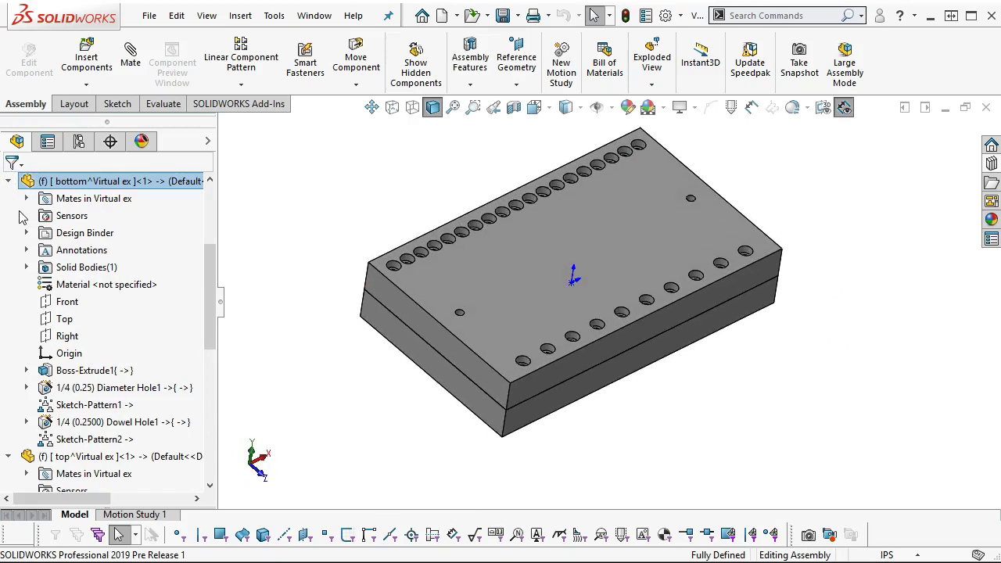
click(8, 182)
click(8, 198)
key(Left)
key(Left)
key(Left)
Start Smart Fasteners and add socket head cap screws to the top plate's counterbored hole series
click(305, 64)
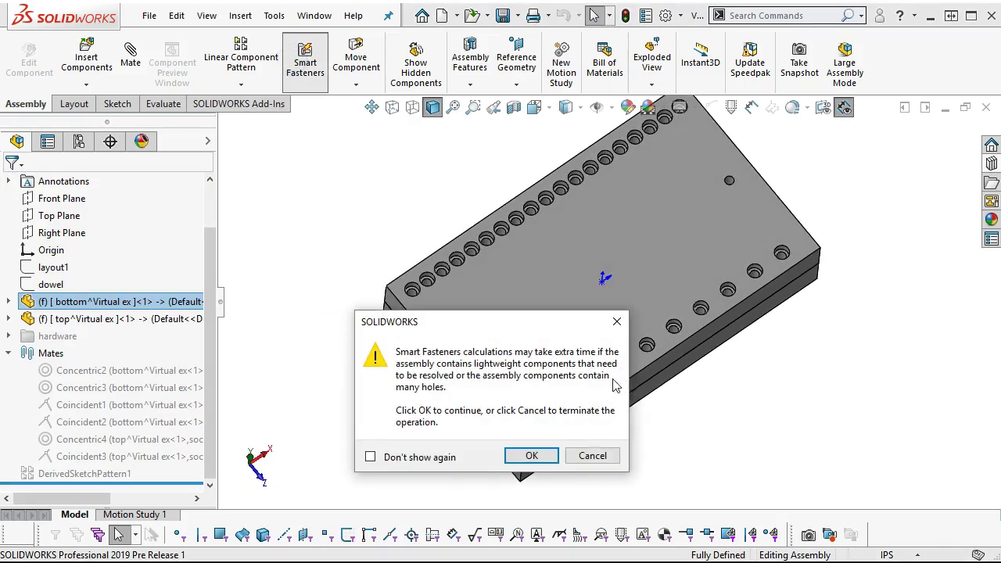
click(510, 457)
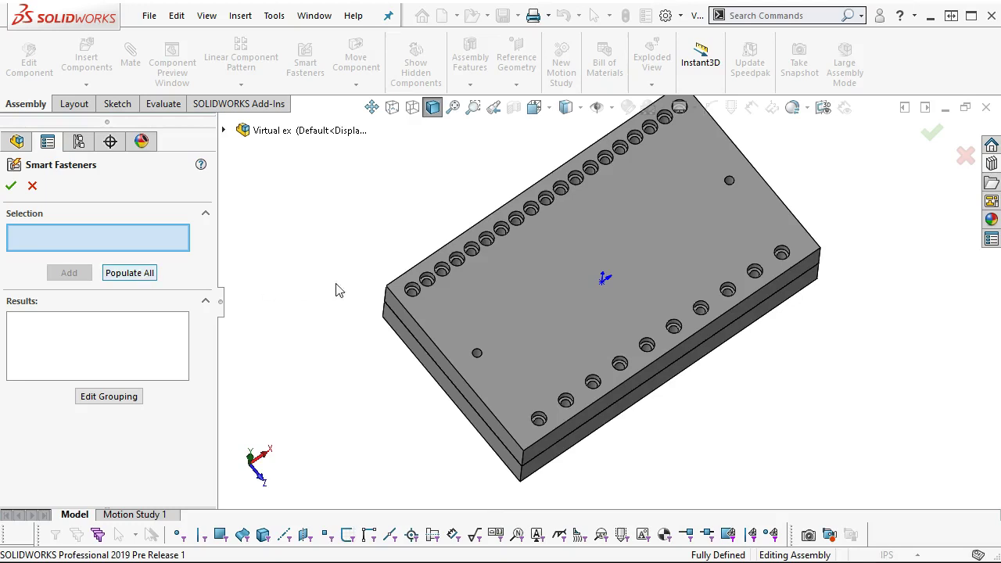
scroll(391, 291, down, 5)
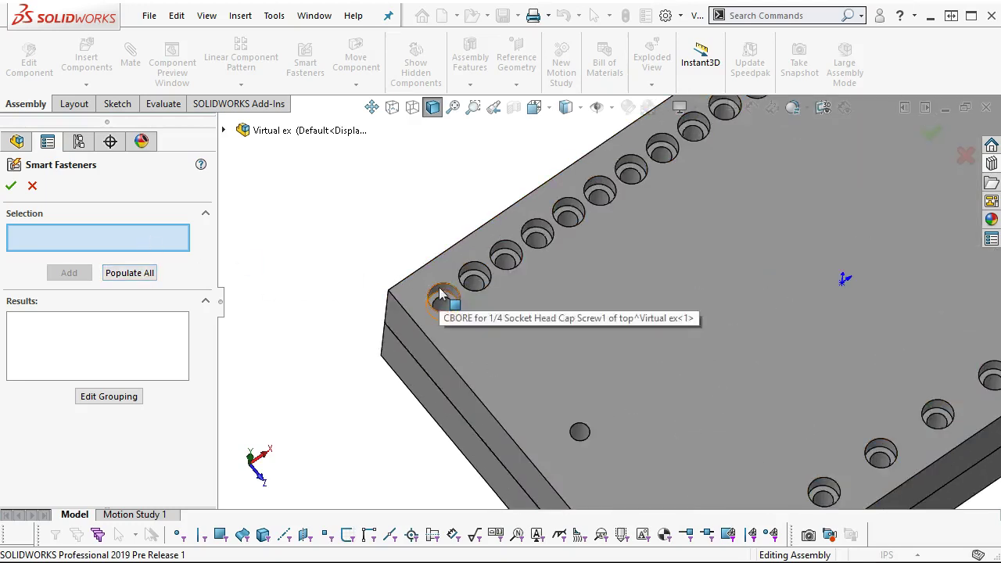
click(399, 295)
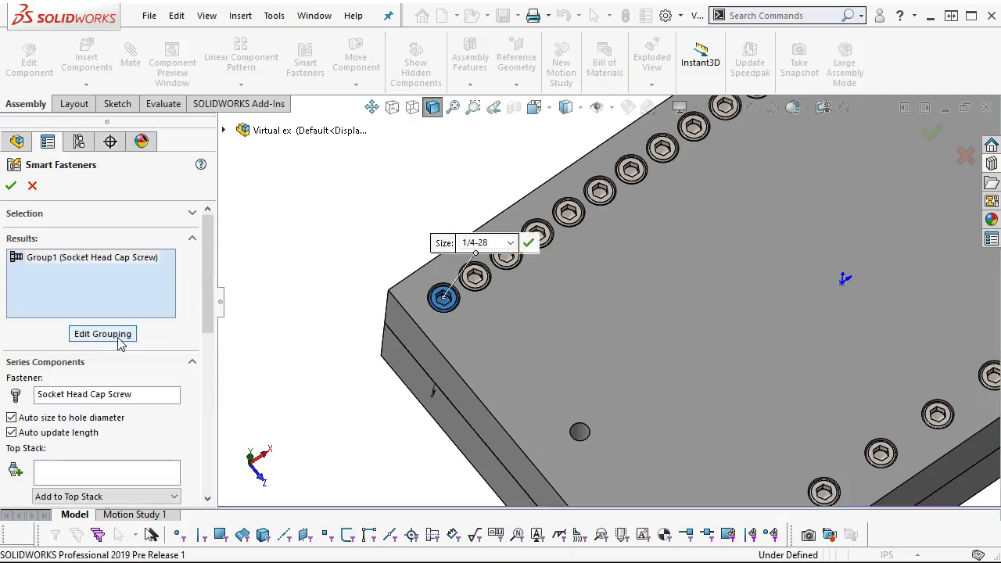
Review the washer types available for the fasteners' top stack without adding any
drag(208, 295, 201, 342)
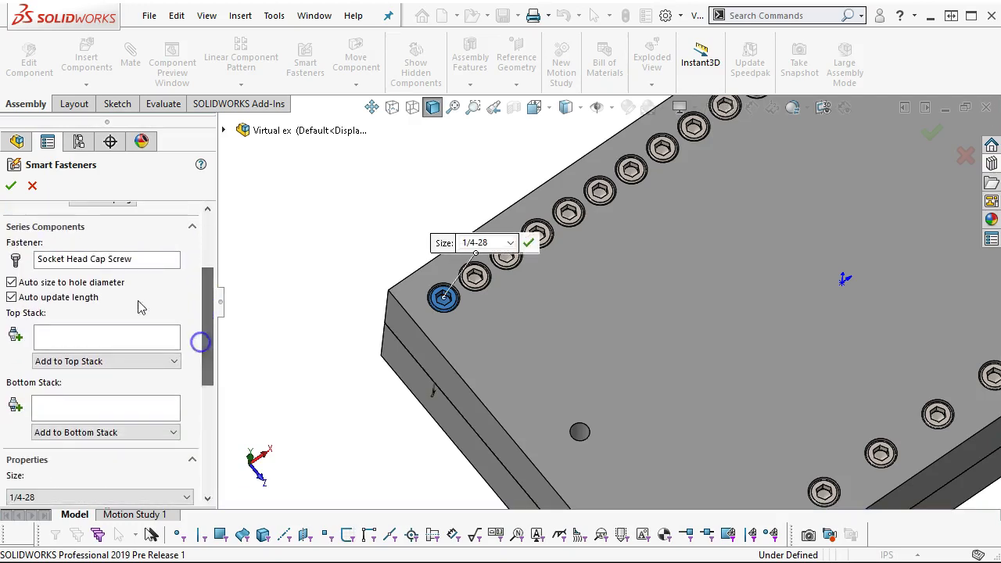
click(94, 338)
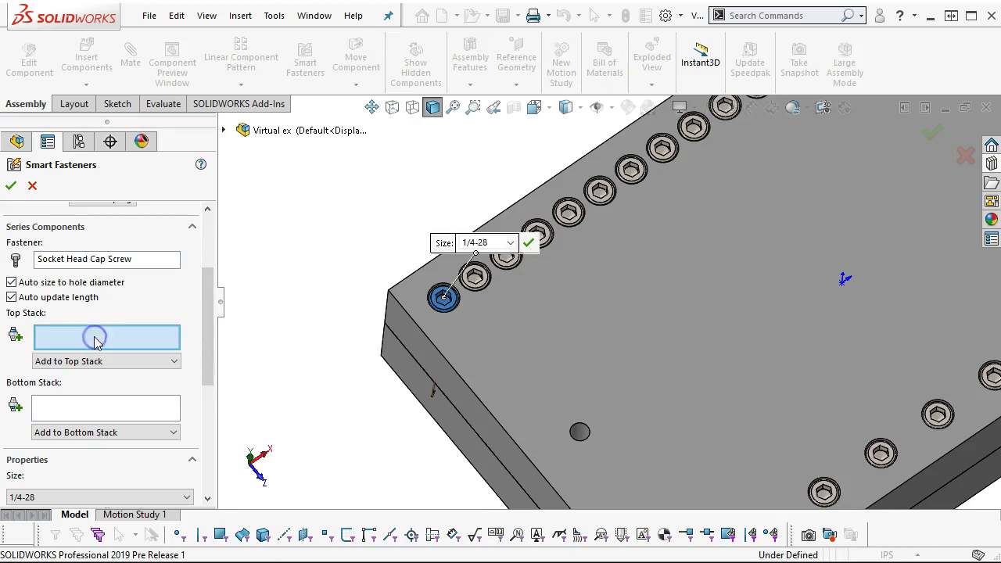
click(165, 363)
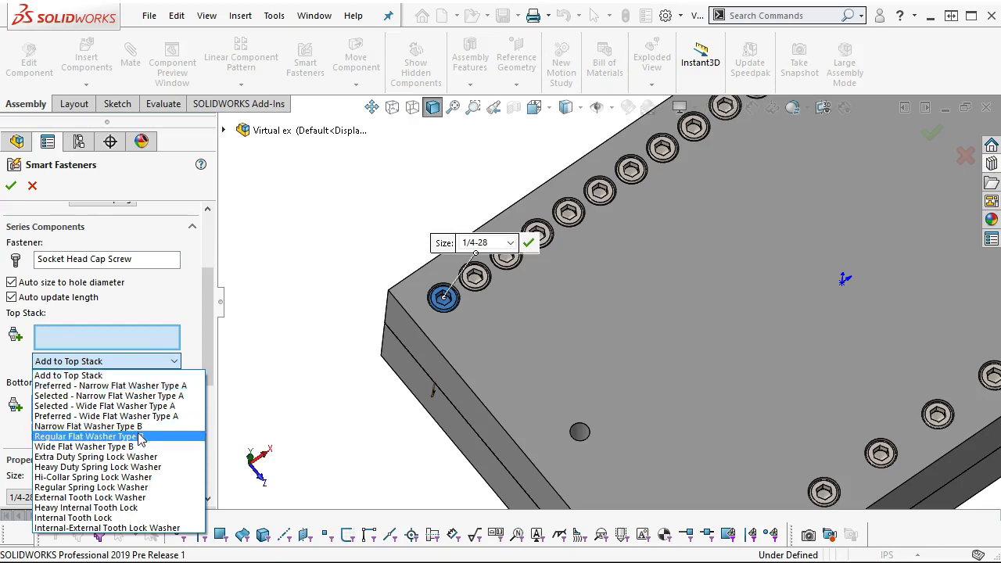
click(119, 340)
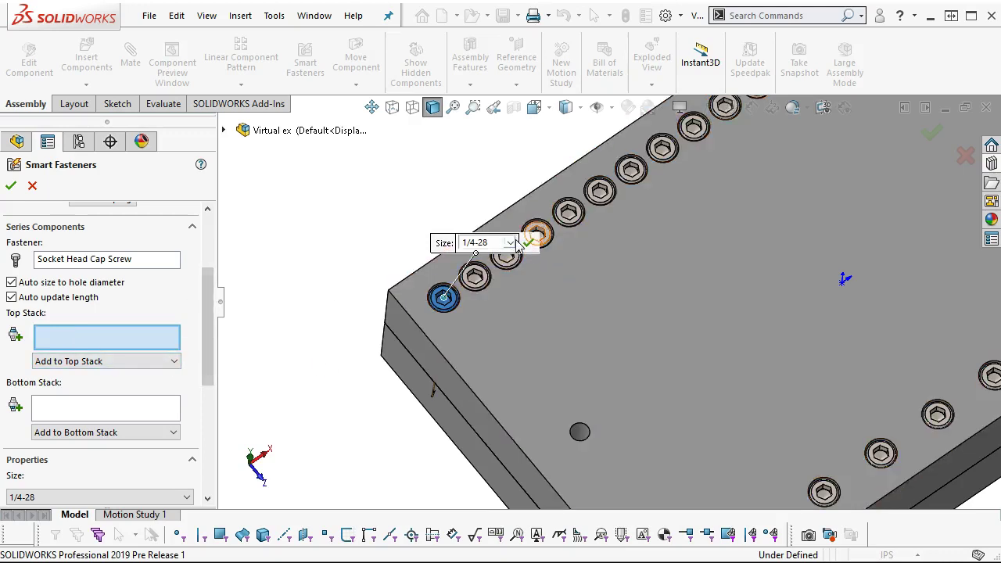
Set the size of the smart fastener group to 1/4-20
click(510, 243)
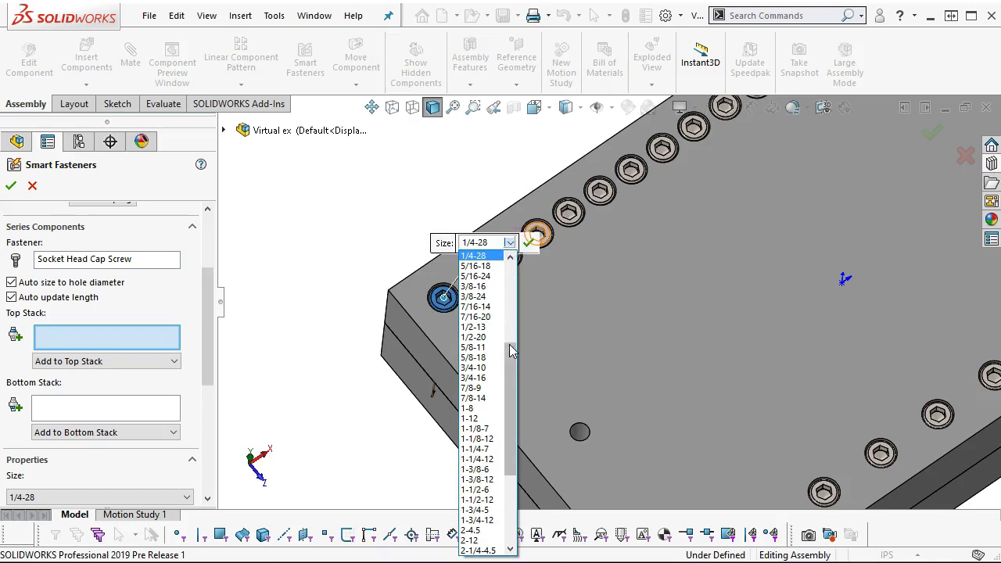
click(510, 257)
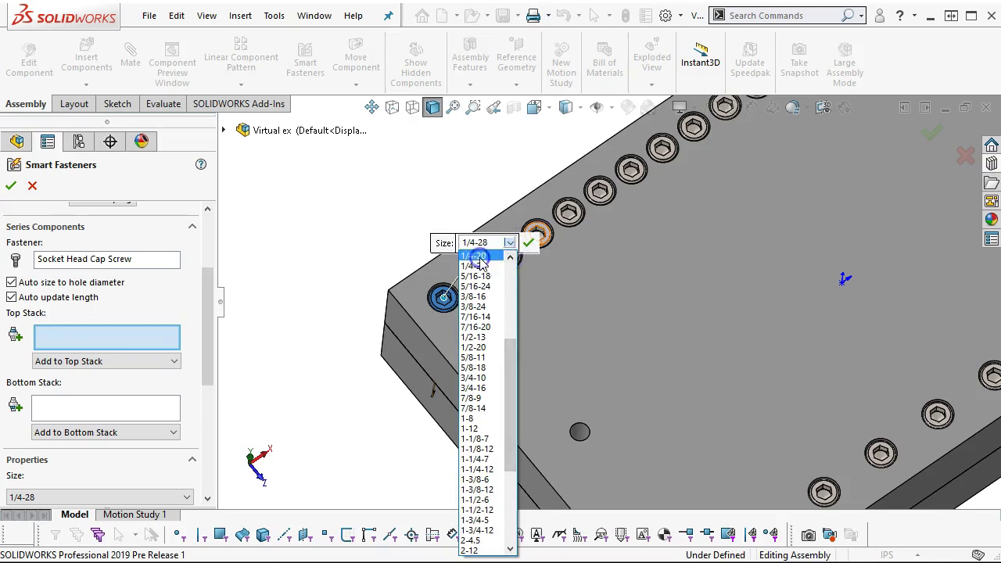
click(473, 256)
Review the fastener properties and check the screw ends on the underside of the bottom plate
drag(213, 366, 212, 435)
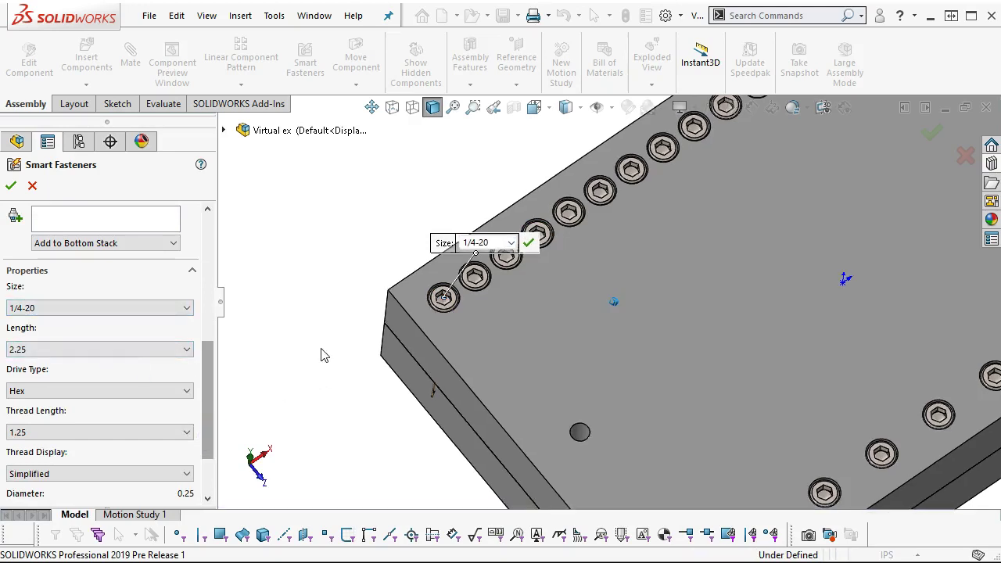
key(Up)
key(Up)
key(Up)
key(Up)
key(Up)
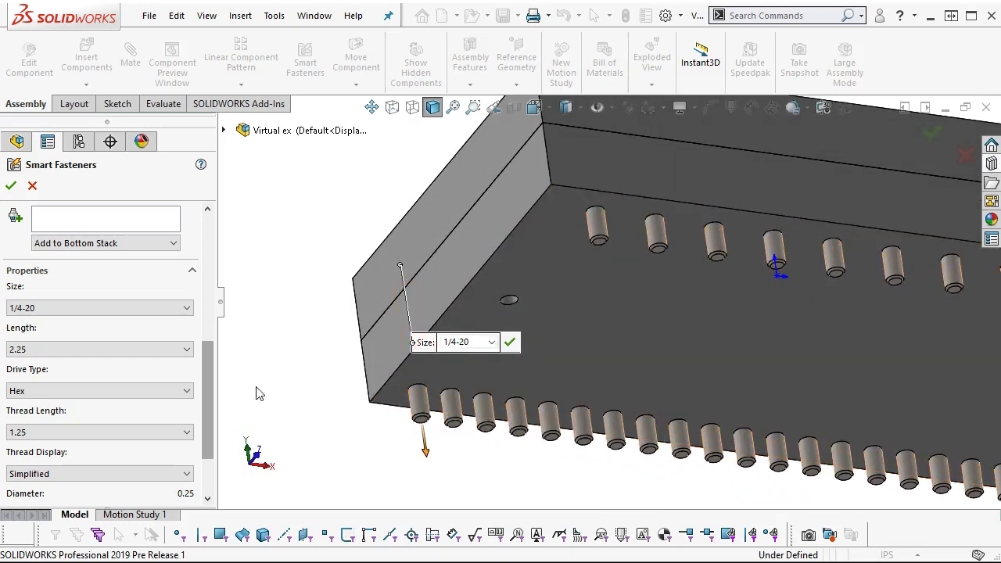
Try a length of 2 in for the socket head cap screws without applying the change
key(Up)
key(Up)
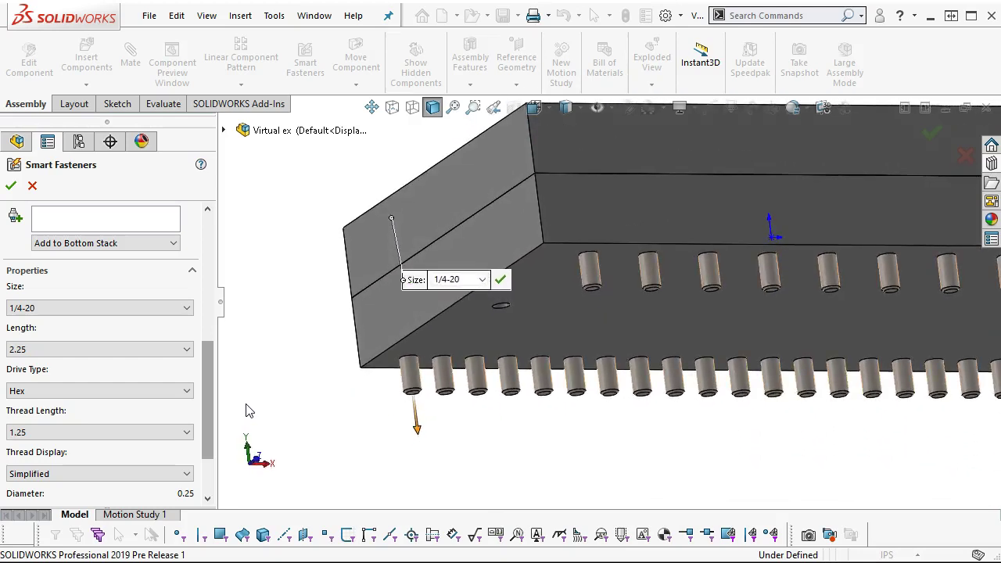
key(Up)
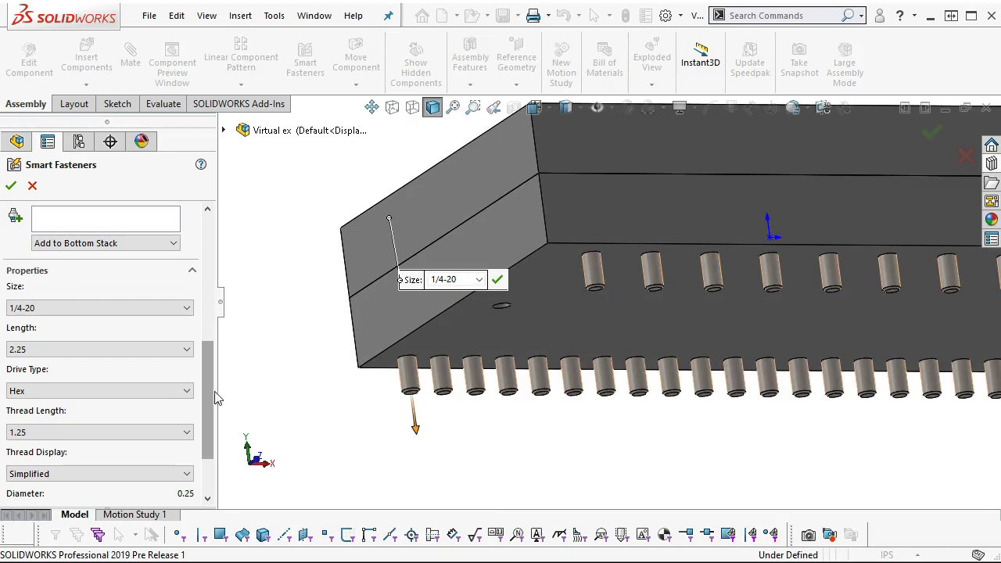
drag(209, 393, 214, 431)
key(Down)
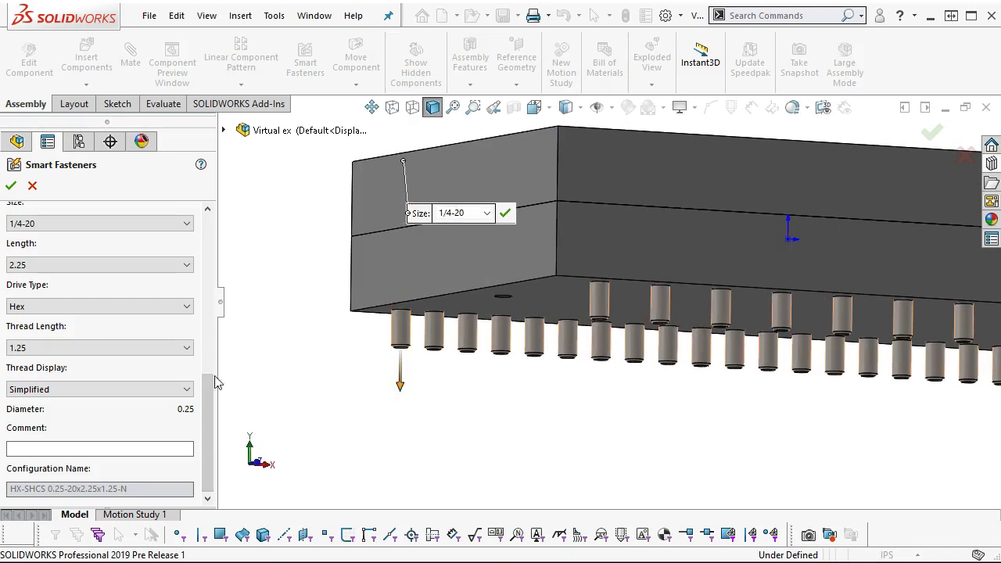
drag(211, 432, 208, 336)
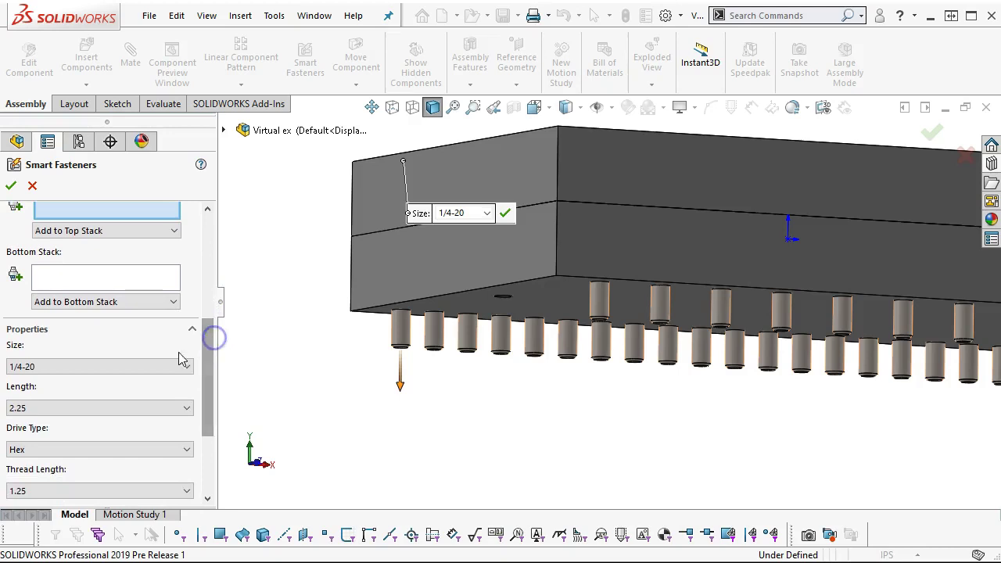
click(152, 408)
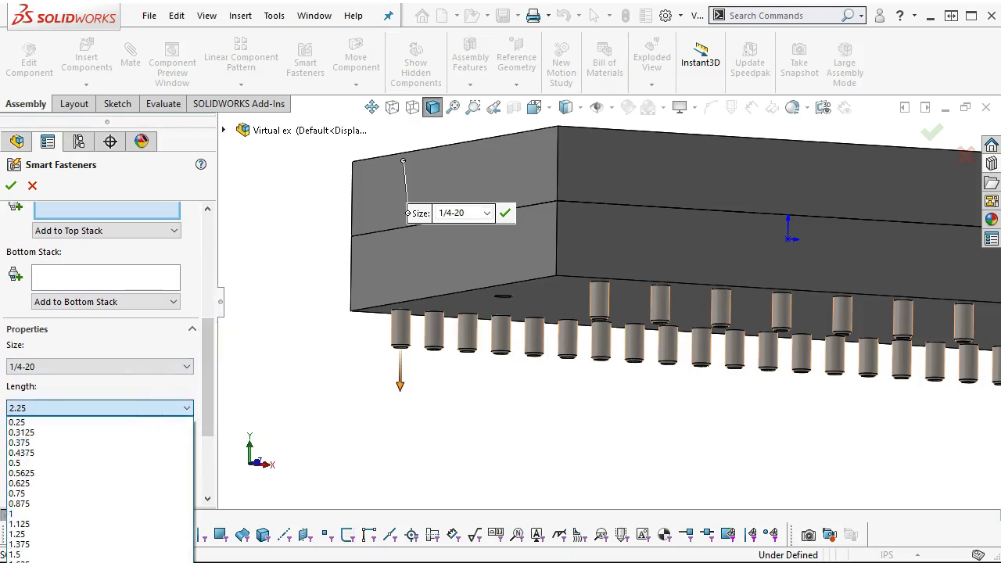
key(Return)
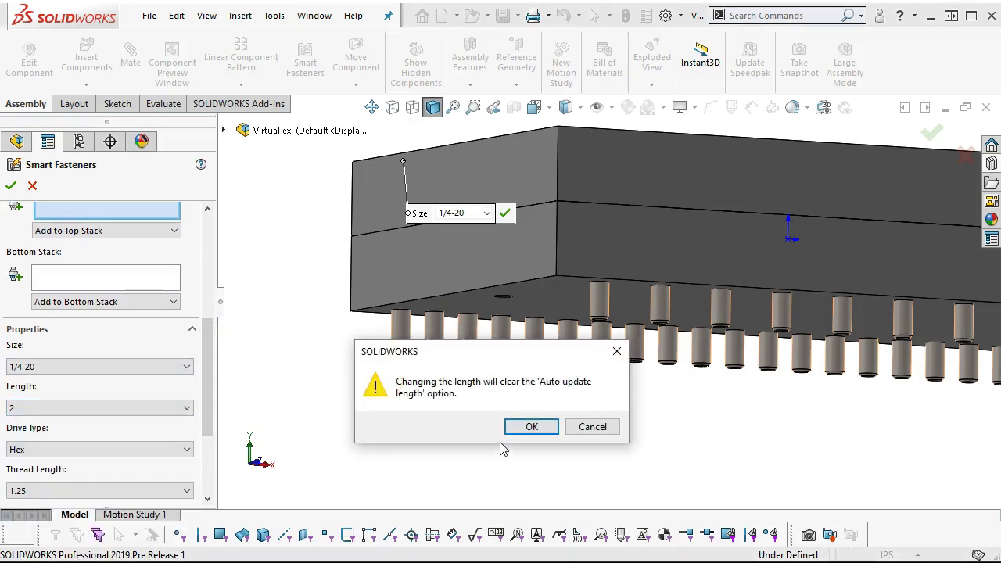
click(579, 432)
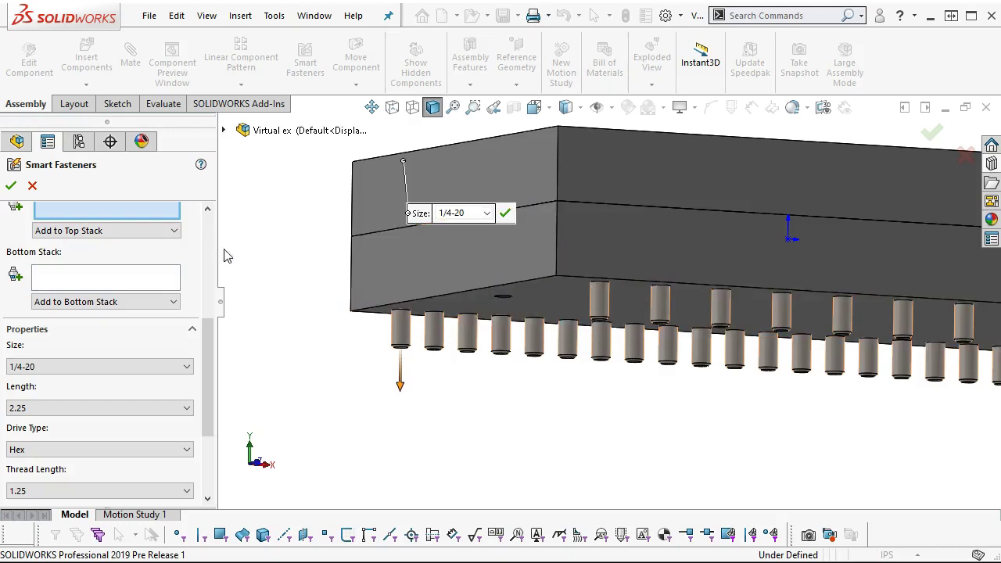
Add a Preferred - Narrow Flat Washer Type A and a Hex Nut to the fasteners' bottom stack
drag(208, 353, 208, 313)
click(78, 388)
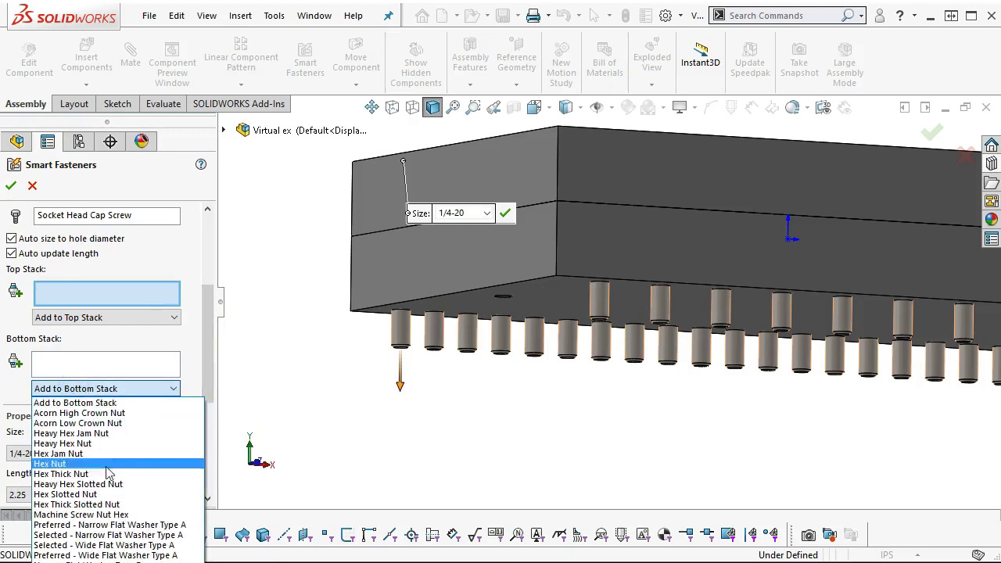
click(131, 524)
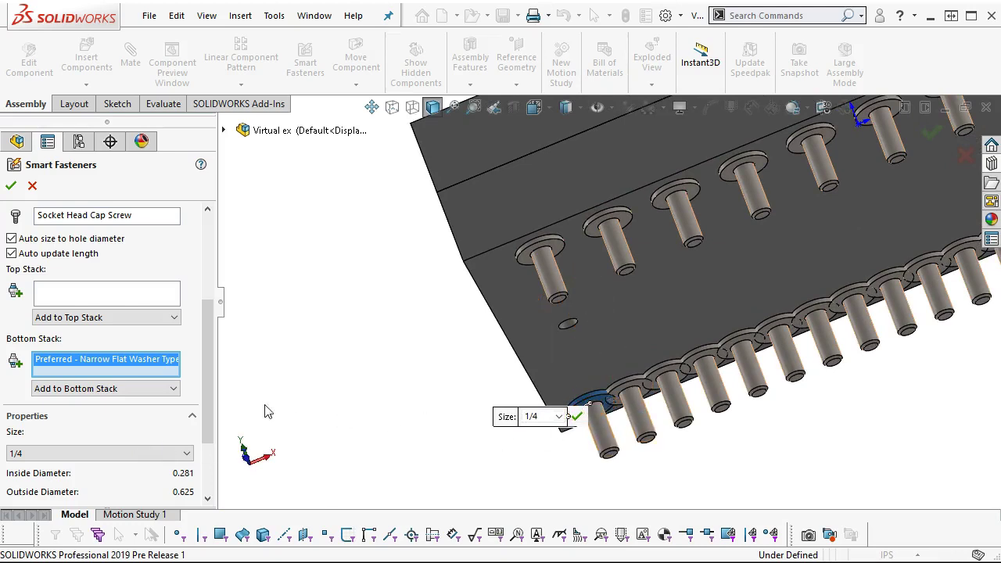
click(83, 388)
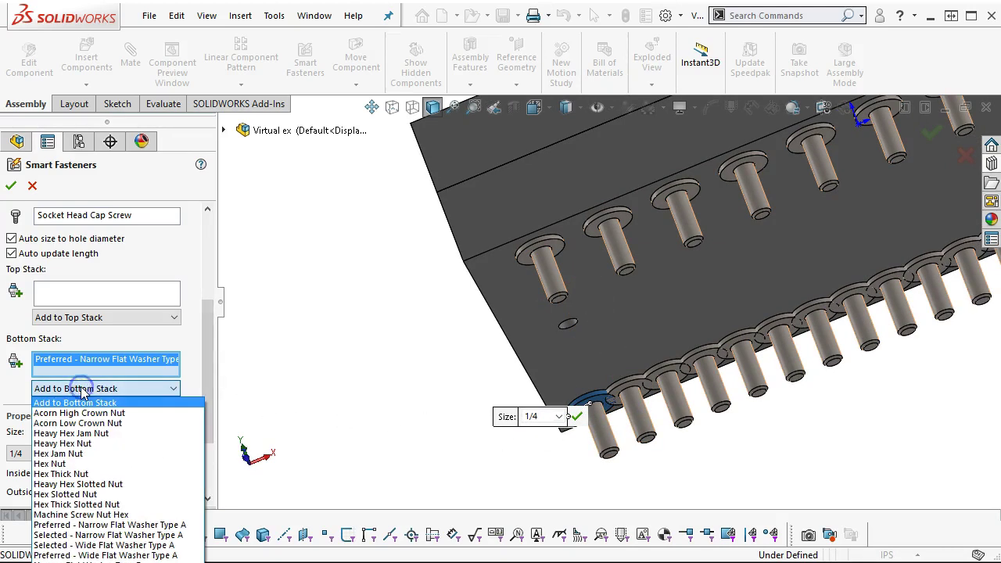
click(86, 464)
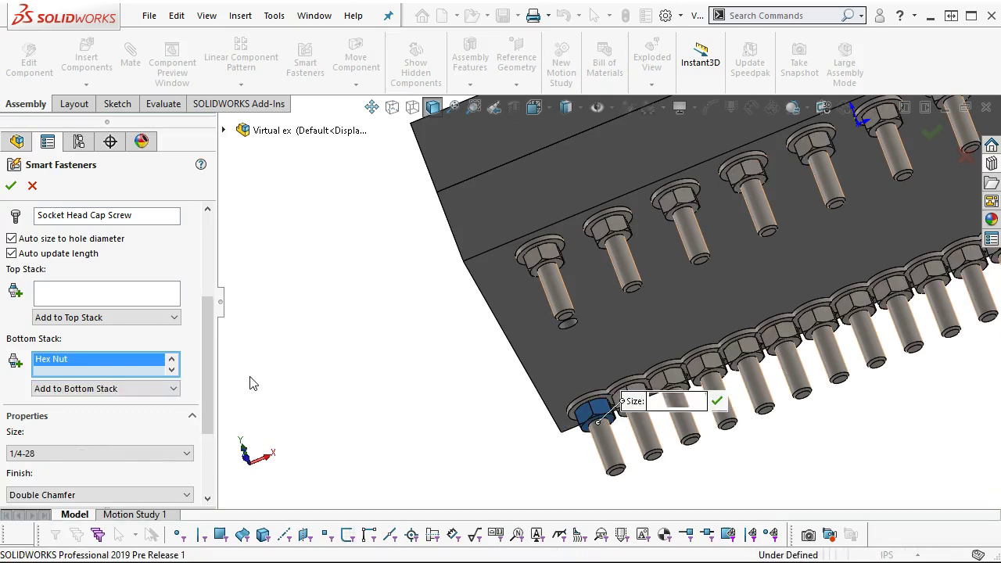
Check the washers and nuts beneath the plates and review the hex nut's size, finish and thread display properties
key(Right)
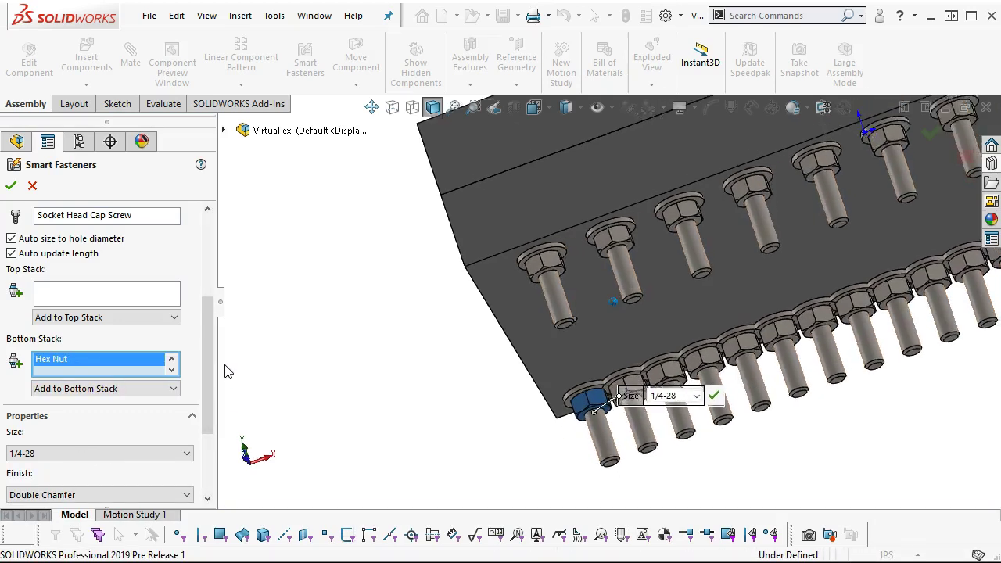
key(Down)
key(Down)
key(Down)
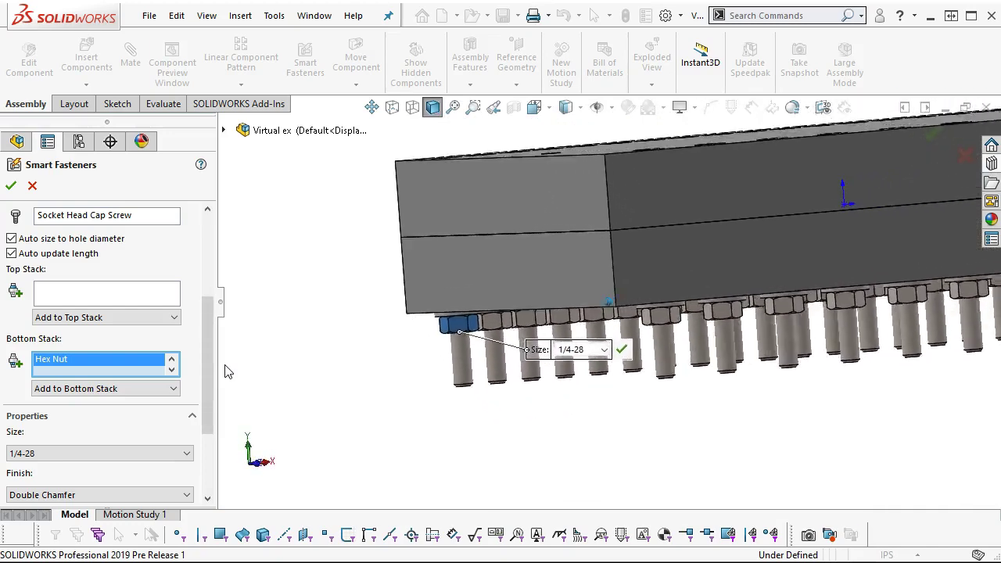
key(ctrl+Down)
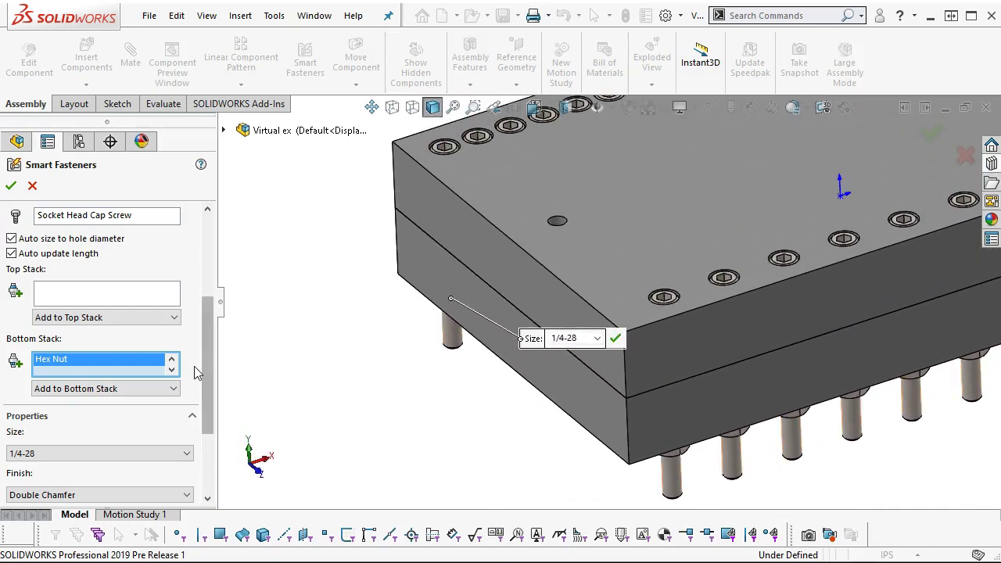
drag(210, 364, 209, 424)
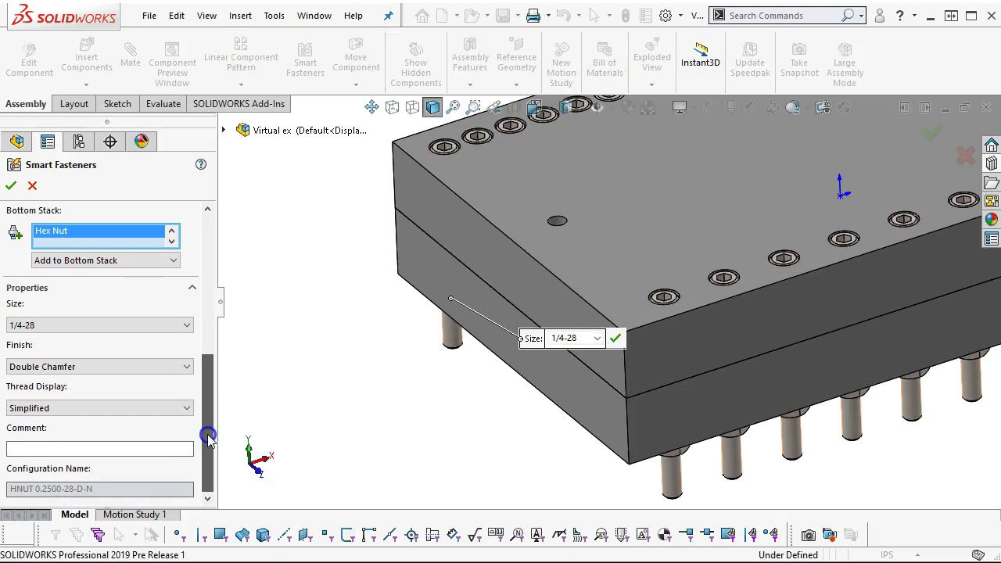
click(143, 367)
click(144, 372)
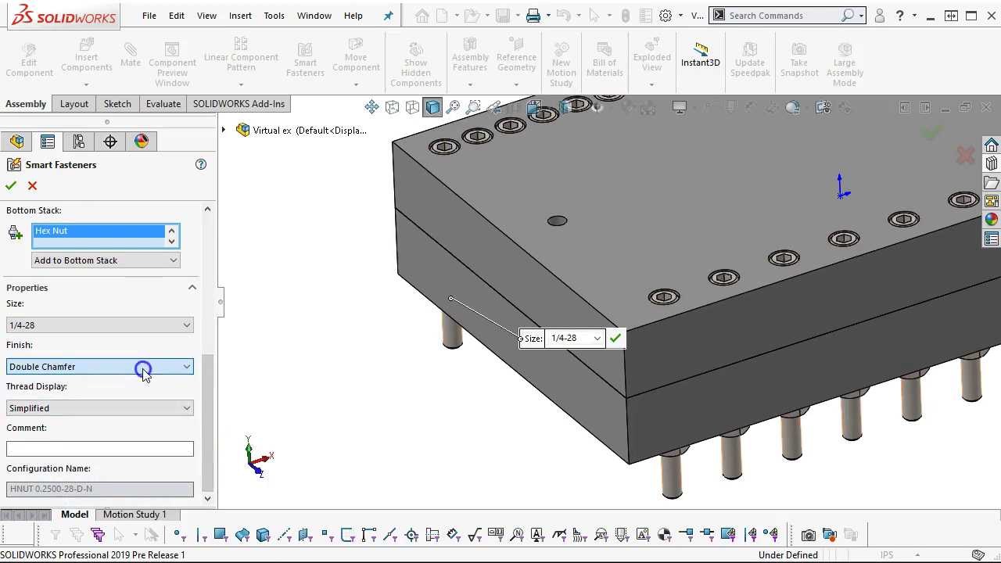
mouse_move(212, 402)
mouse_down()
mouse_move(212, 245)
mouse_move(216, 398)
mouse_up()
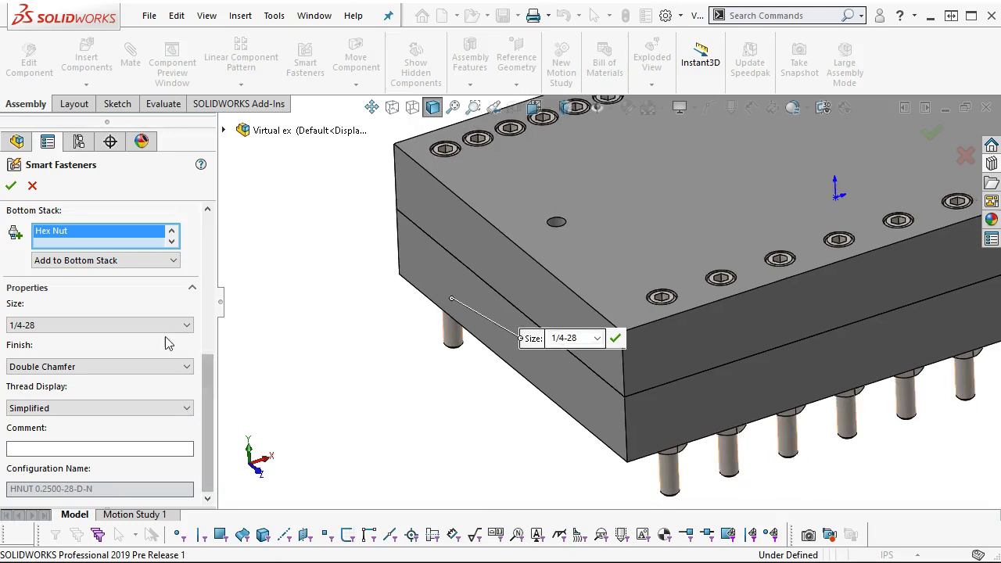
click(57, 367)
click(55, 366)
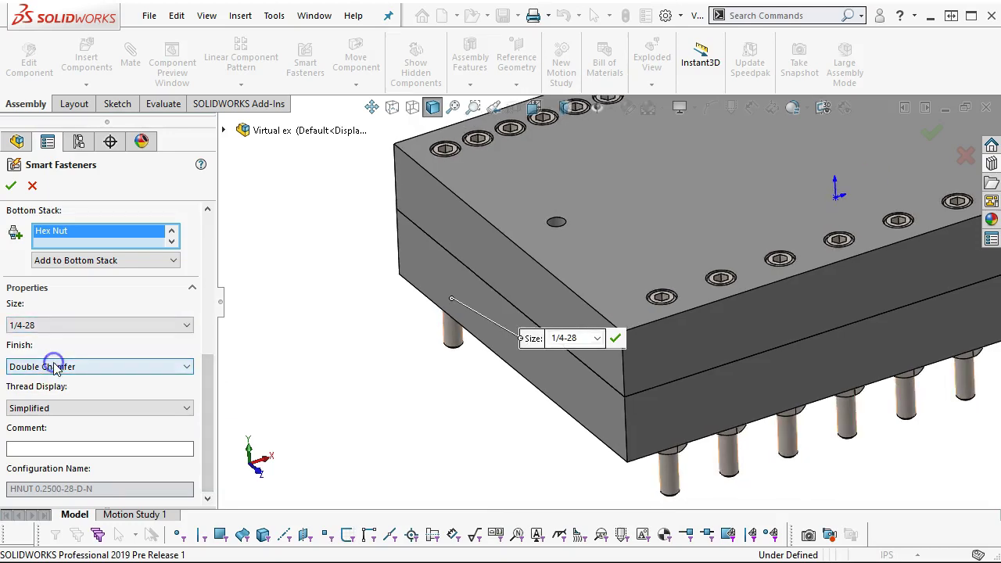
Set the socket head cap screws' length to 2 in, accepting that automatic length updating is cleared
drag(205, 406, 207, 317)
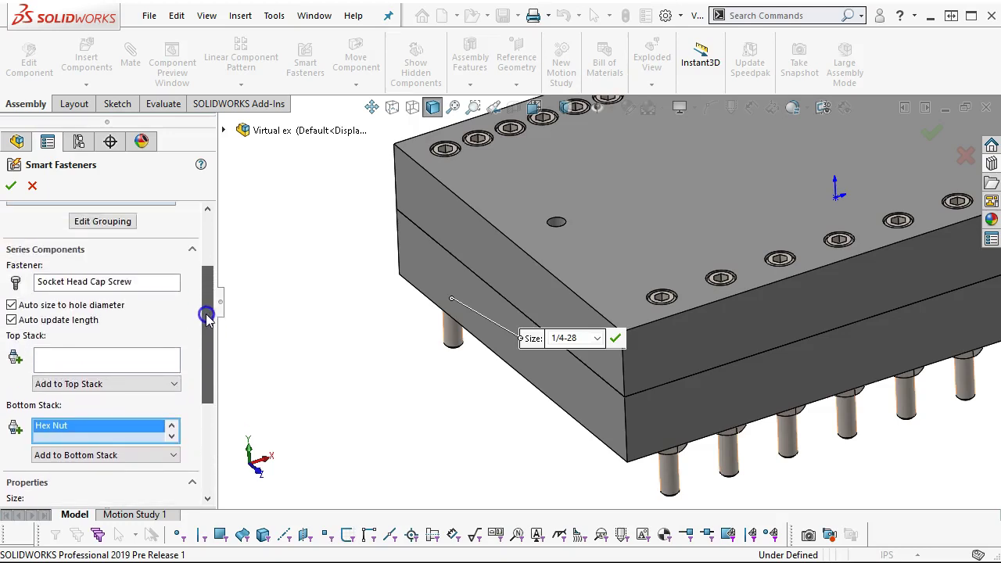
click(68, 279)
drag(208, 317, 212, 435)
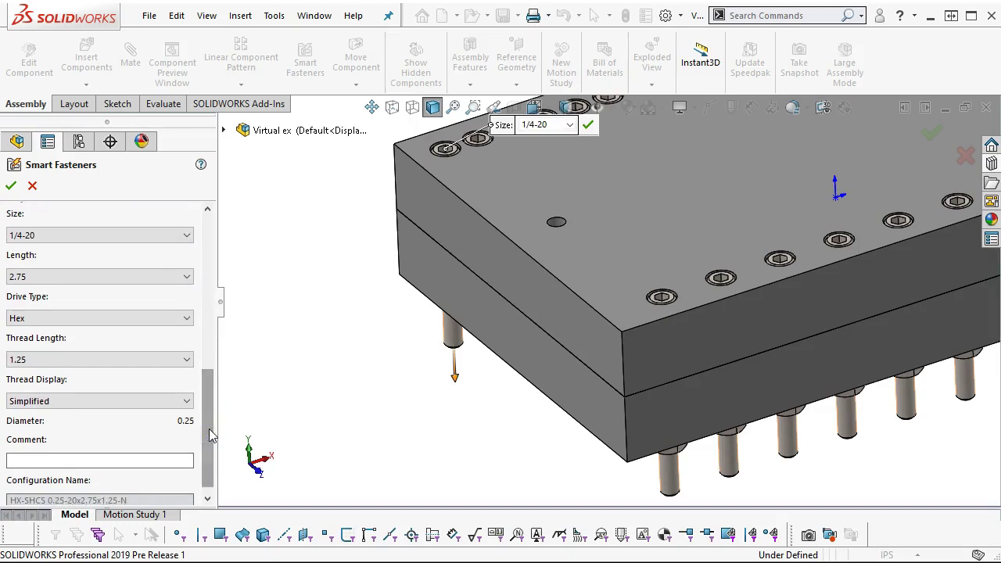
middle_drag(425, 475, 438, 459)
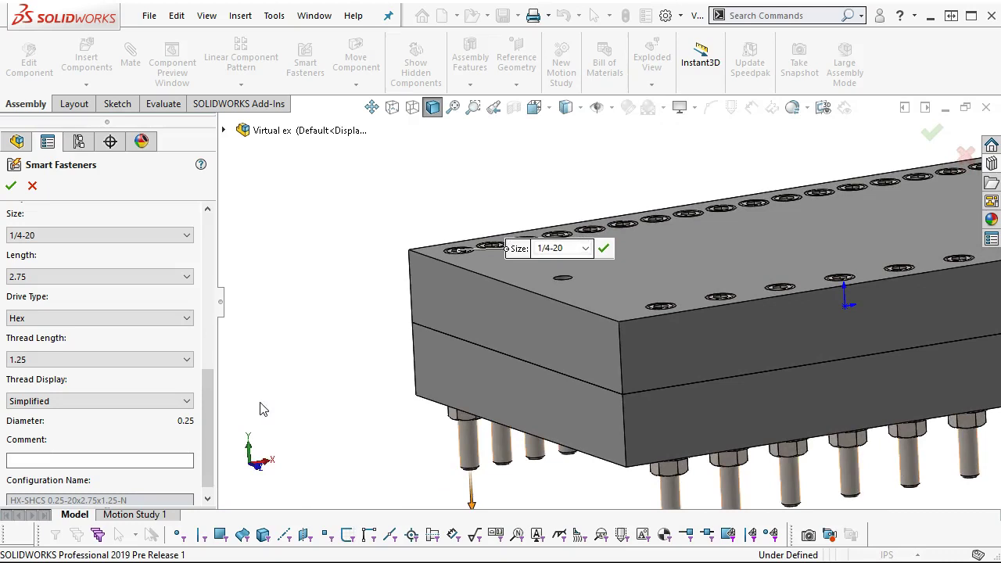
scroll(262, 409, up, 3)
click(179, 279)
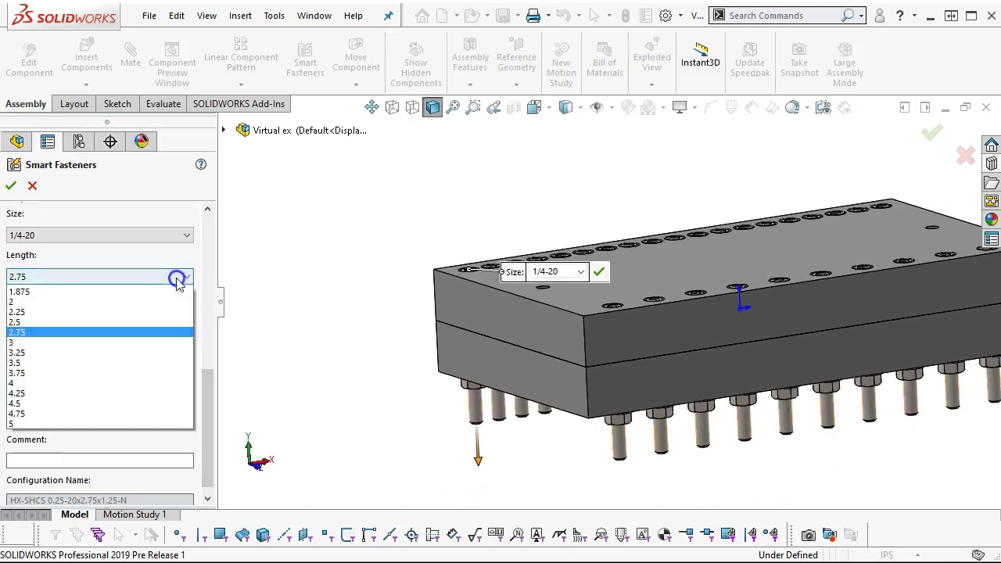
click(35, 460)
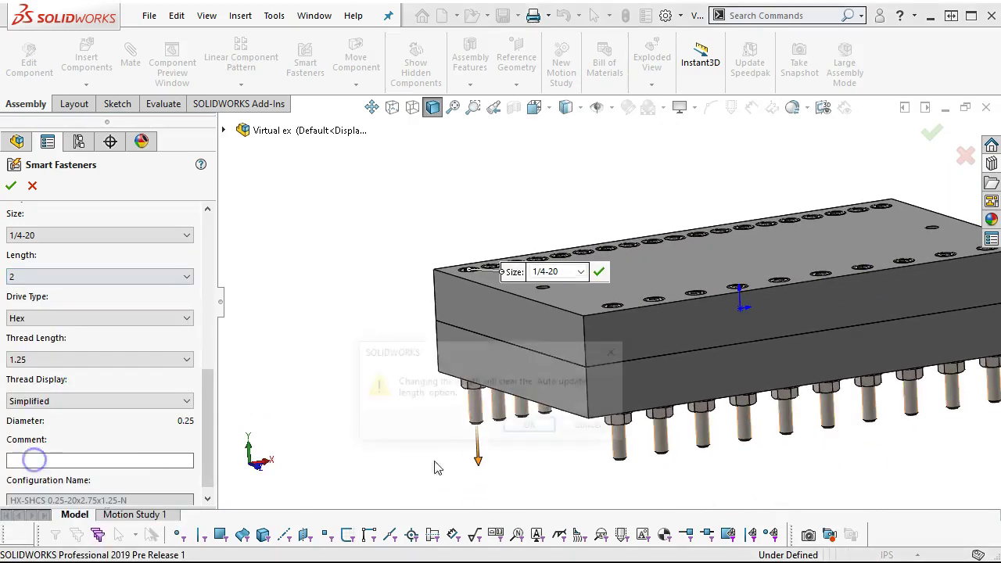
click(522, 427)
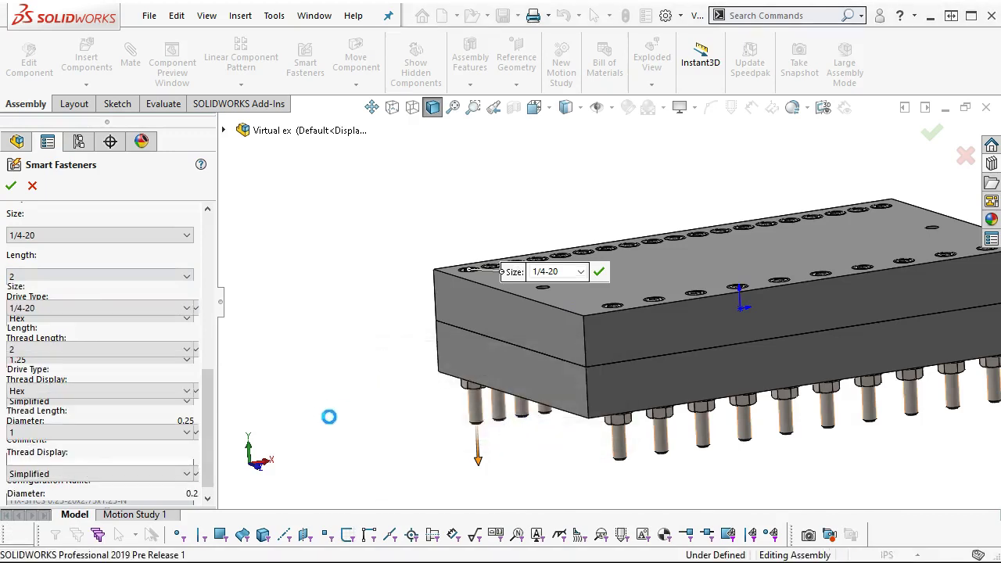
Examine the underside of the bottom plate to see how the screw ends sit in the washers and hex nuts
key(Up)
key(Up)
key(Up)
key(Up)
key(Up)
key(Up)
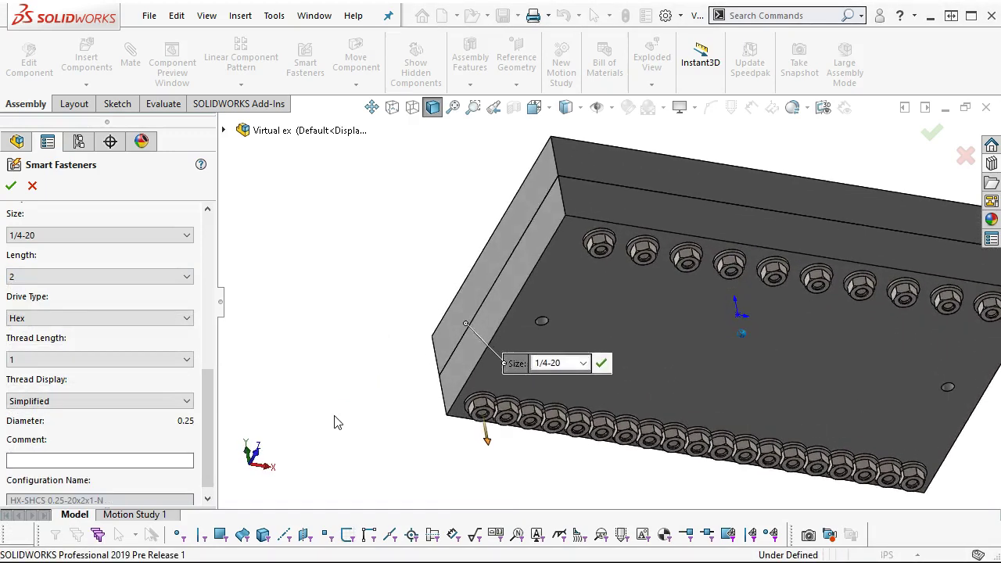
scroll(334, 422, down, 6)
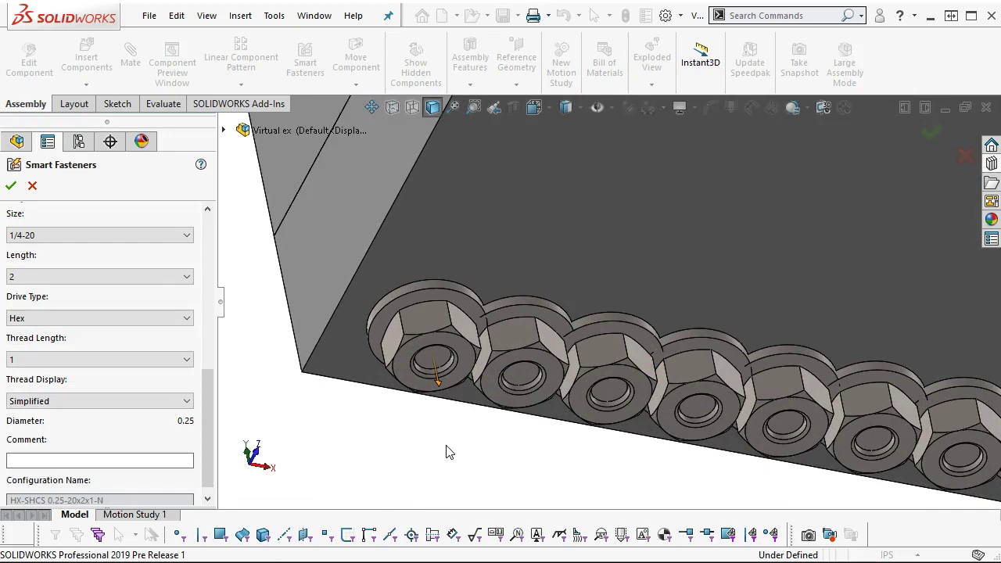
key(ctrl+1)
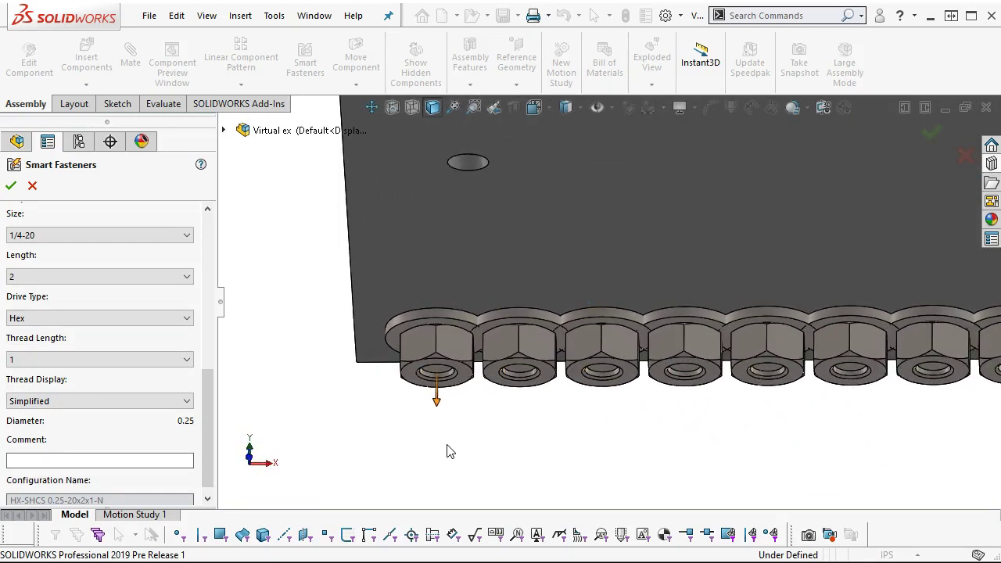
key(Up)
key(Up)
key(Up)
key(Left)
key(Left)
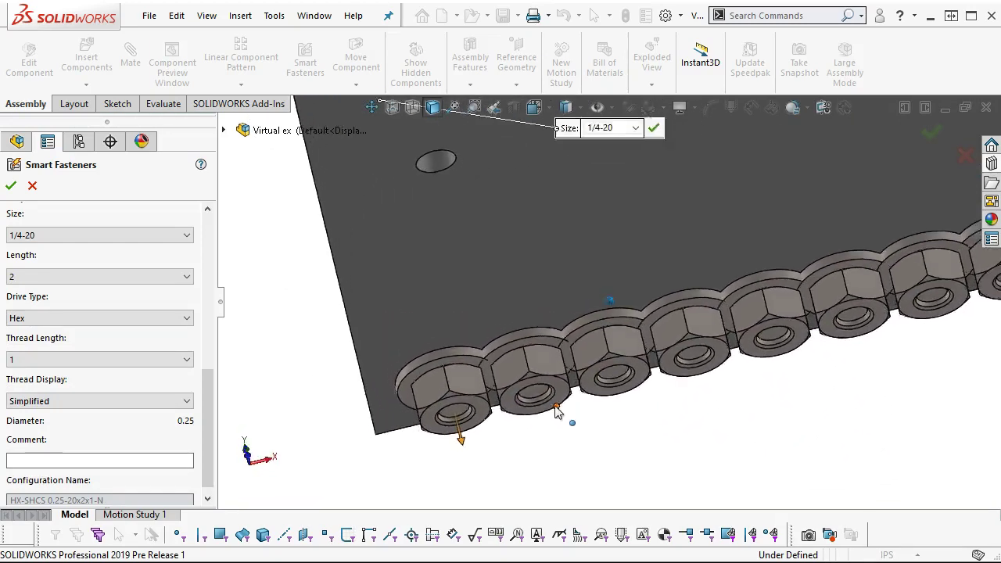
key(Down)
key(Down)
key(Down)
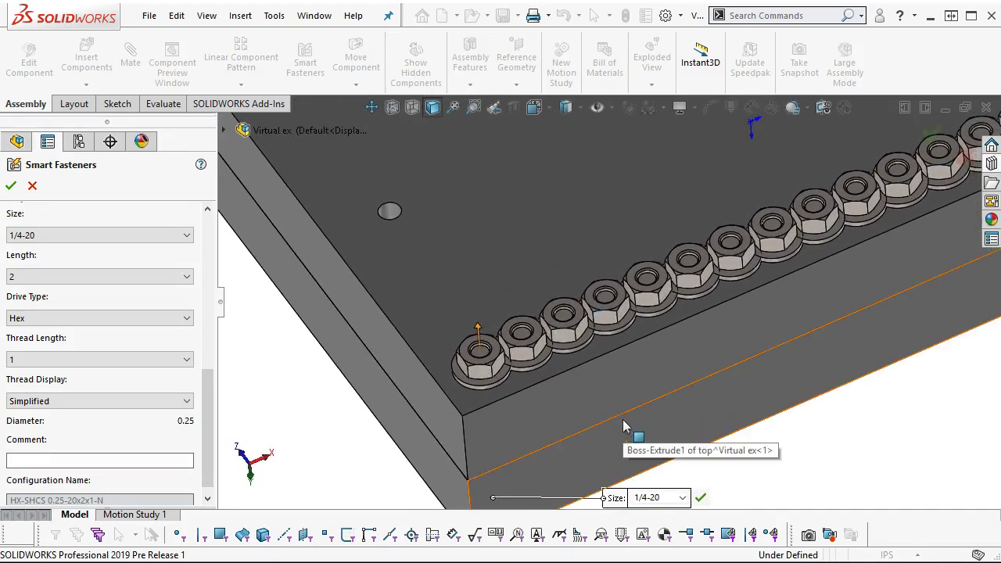
key(Down)
key(Down)
key(Down)
key(Down)
key(Down)
key(Down)
key(Down)
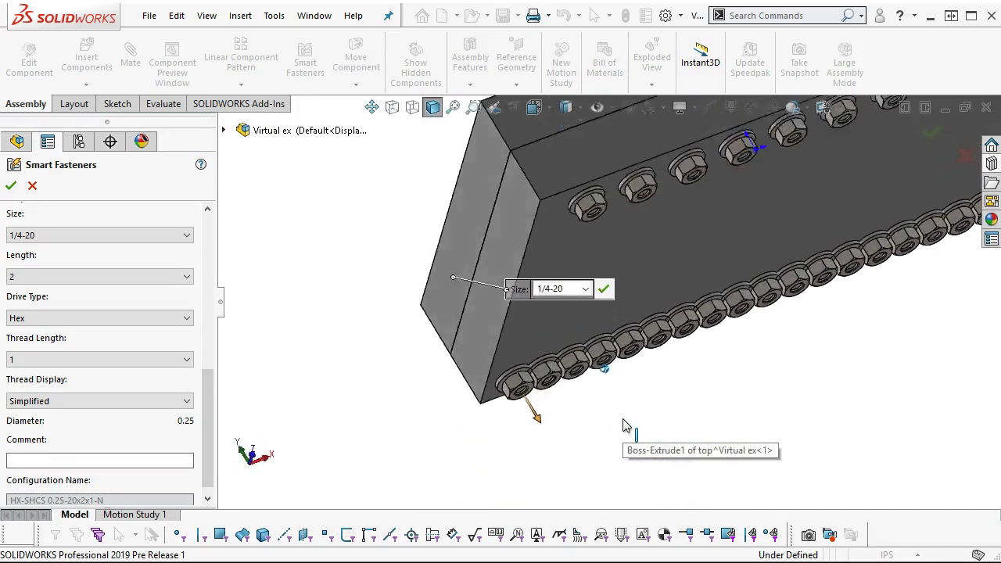
Accept the smart fasteners with their bottom washers and hex nuts in the plate assembly
key(Down)
key(Down)
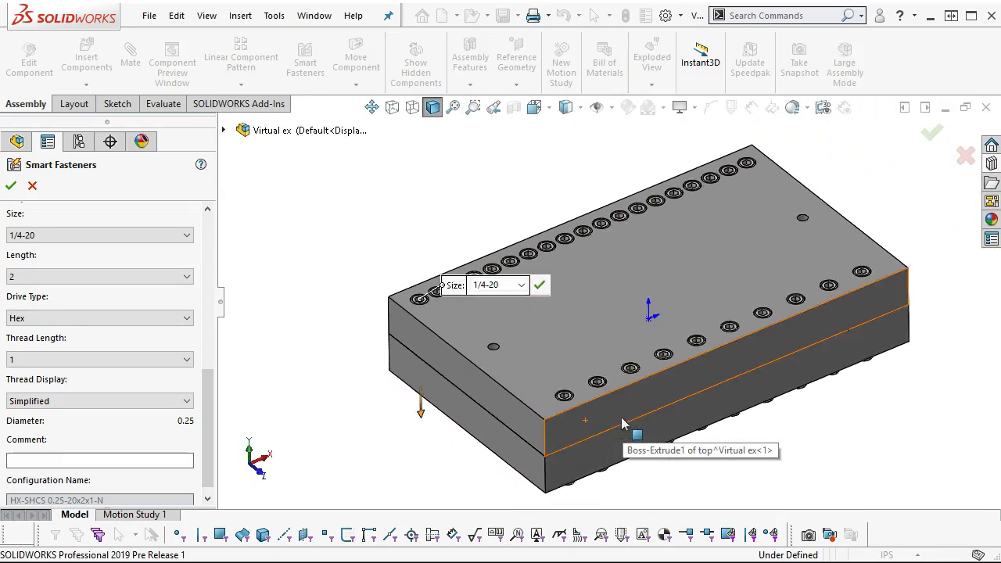
key(Down)
key(Down)
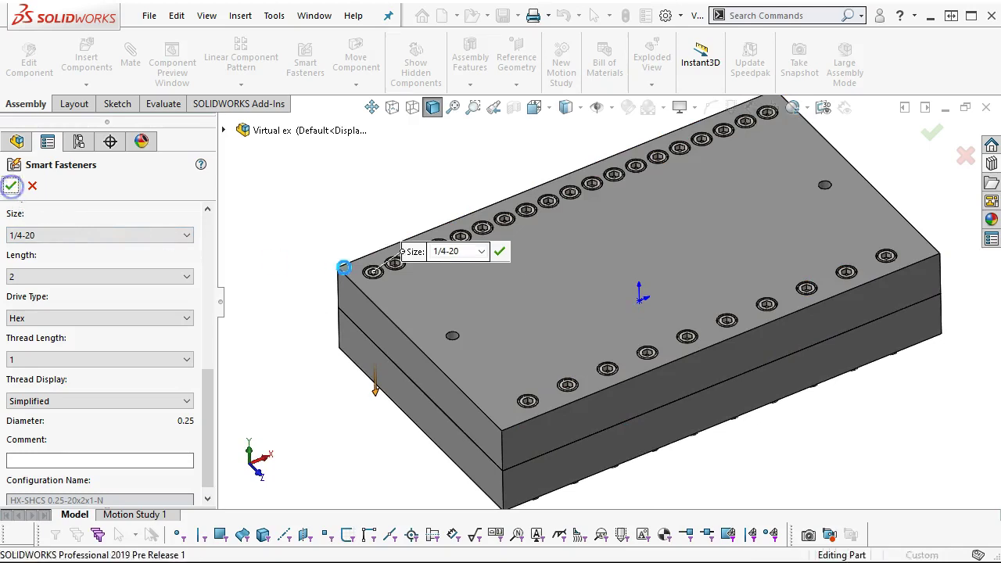
click(11, 188)
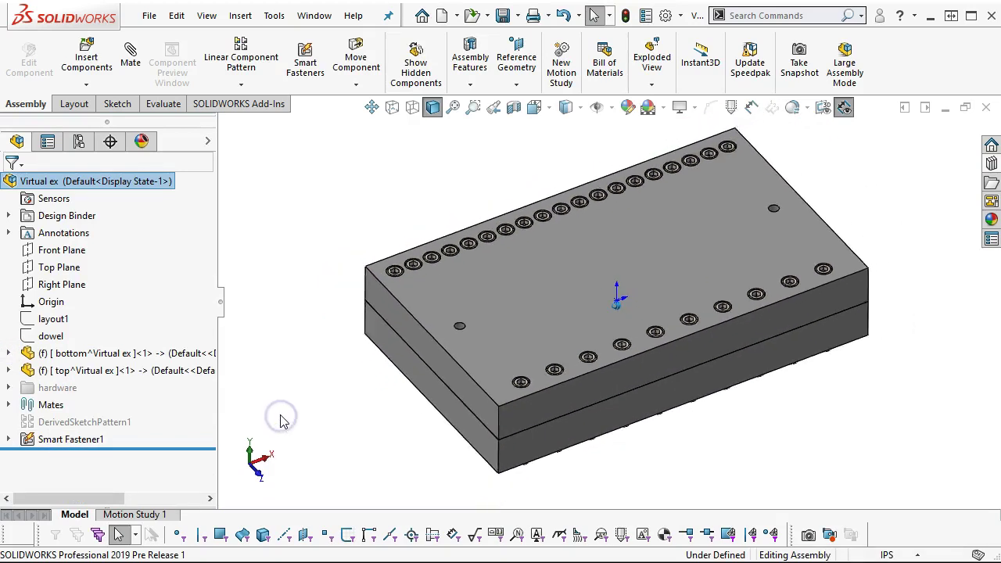
key(ctrl+7)
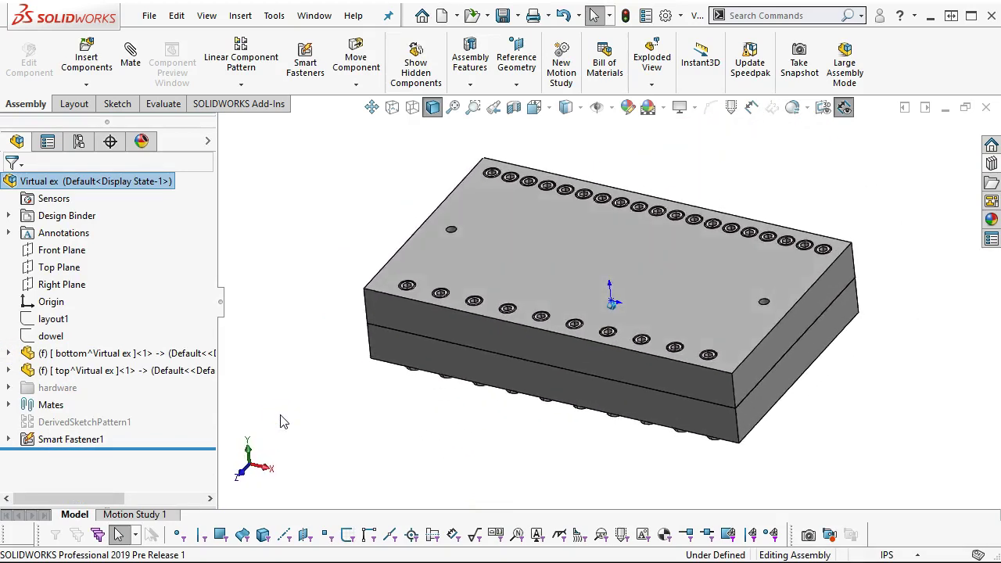